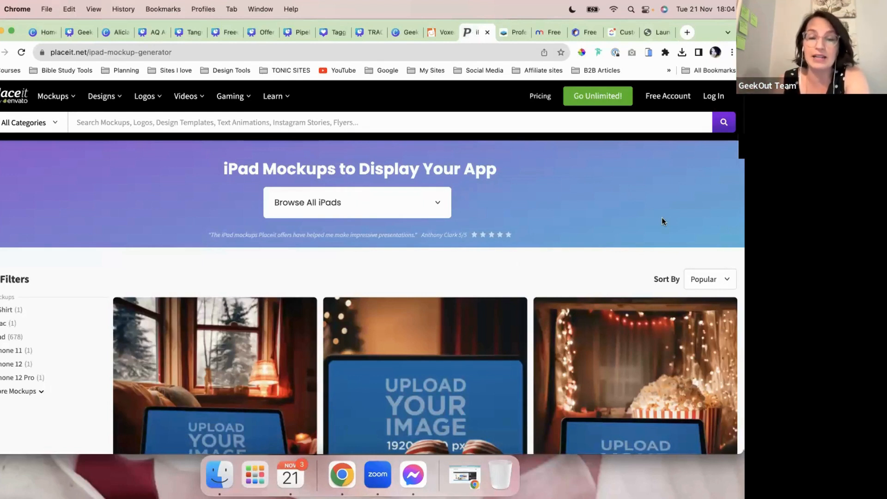
{"action": "scroll", "coordinate": [662, 221], "scroll_direction": "down", "scroll_amount": 1}
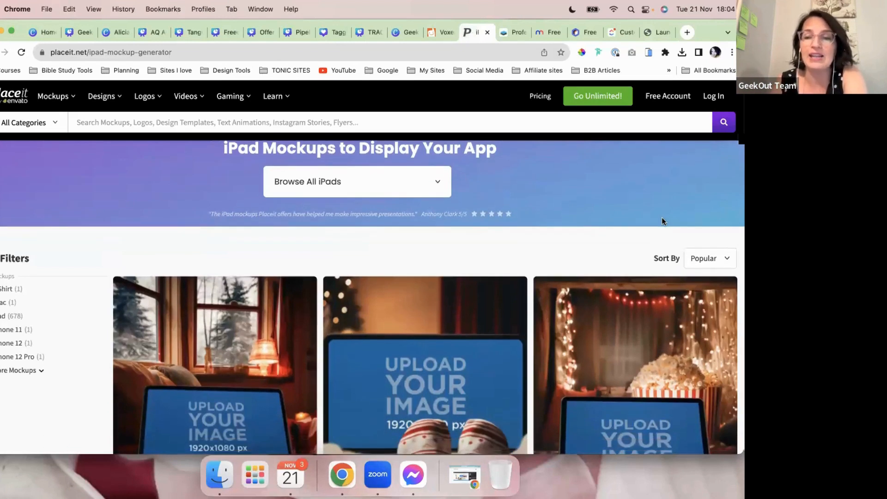
{"action": "scroll", "coordinate": [662, 221], "scroll_direction": "down", "scroll_amount": 5}
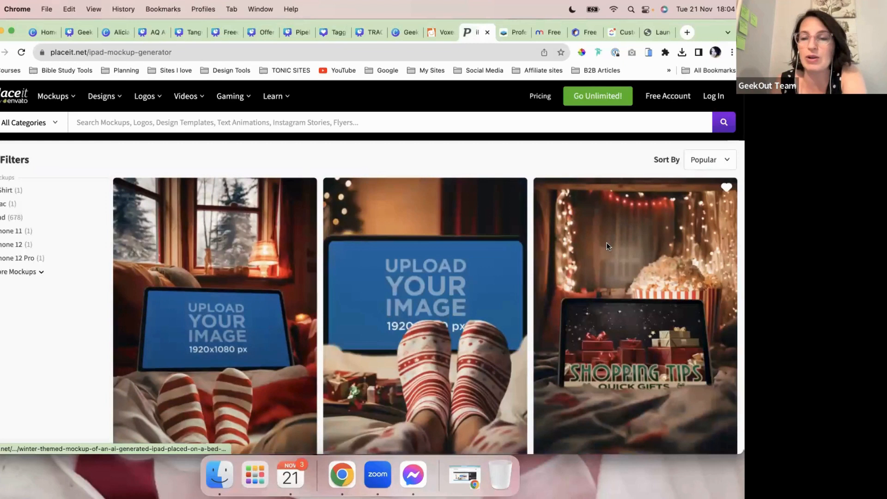
{"action": "scroll", "coordinate": [655, 357], "scroll_direction": "down", "scroll_amount": 2}
{"action": "scroll", "coordinate": [655, 356], "scroll_direction": "down", "scroll_amount": 4}
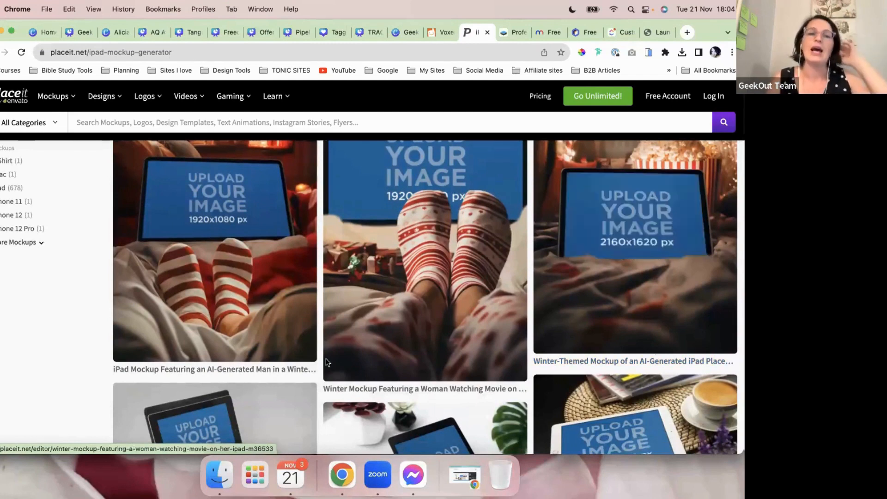
{"action": "scroll", "coordinate": [325, 359], "scroll_direction": "down", "scroll_amount": 4}
{"action": "scroll", "coordinate": [309, 308], "scroll_direction": "up", "scroll_amount": 4}
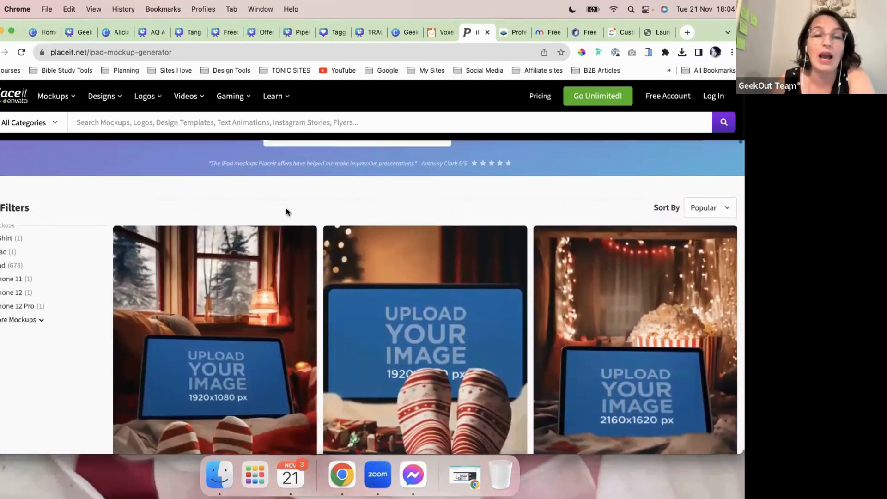
{"action": "scroll", "coordinate": [286, 212], "scroll_direction": "up", "scroll_amount": 2}
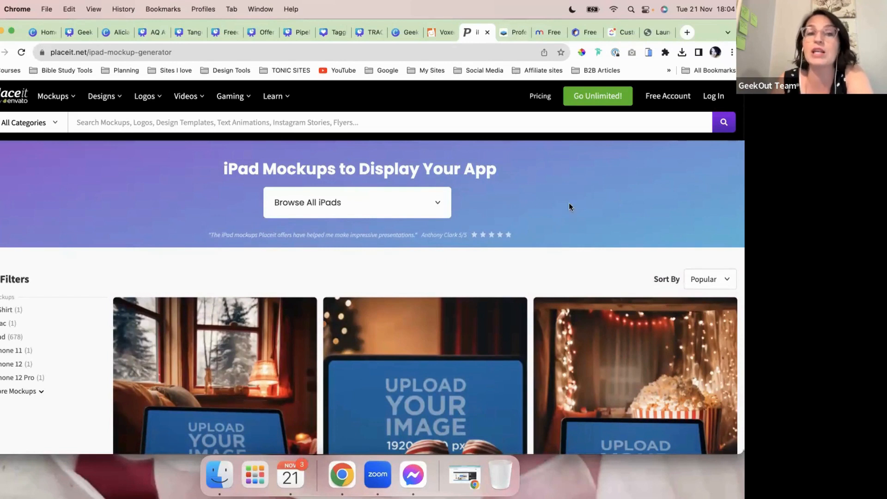
{"action": "scroll", "coordinate": [554, 240], "scroll_direction": "down", "scroll_amount": 1}
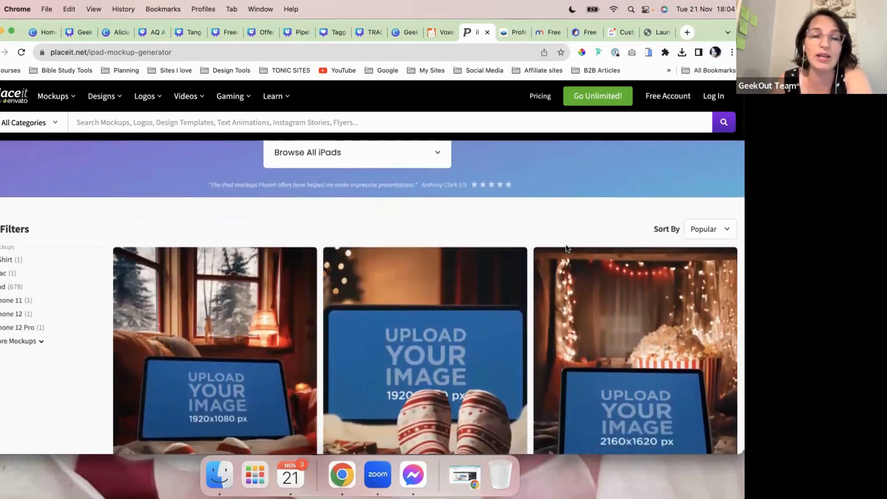
{"action": "scroll", "coordinate": [513, 244], "scroll_direction": "up", "scroll_amount": 1}
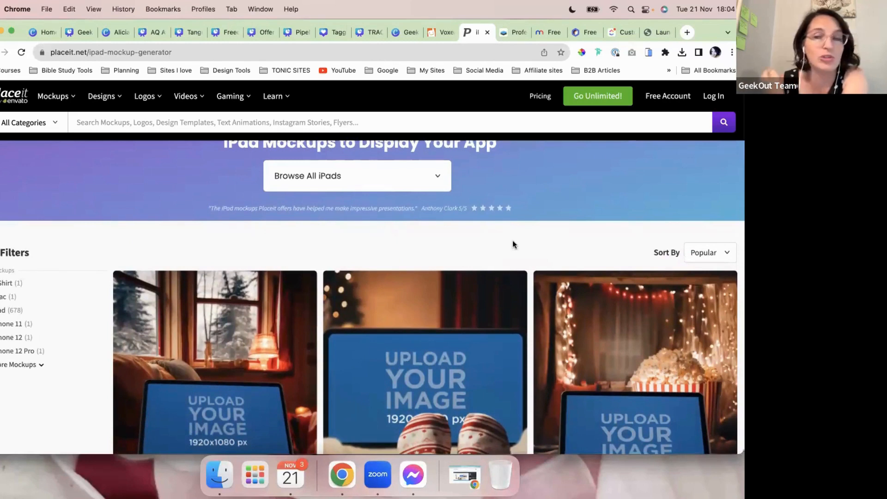
{"action": "scroll", "coordinate": [514, 244], "scroll_direction": "up", "scroll_amount": 1}
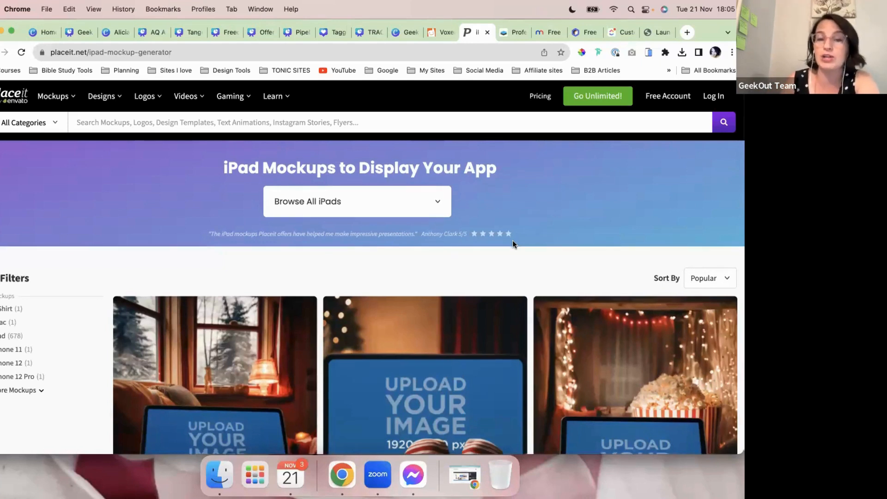
{"action": "scroll", "coordinate": [512, 241], "scroll_direction": "down", "scroll_amount": 2}
{"action": "scroll", "coordinate": [180, 216], "scroll_direction": "up", "scroll_amount": 1}
{"action": "scroll", "coordinate": [190, 217], "scroll_direction": "up", "scroll_amount": 1}
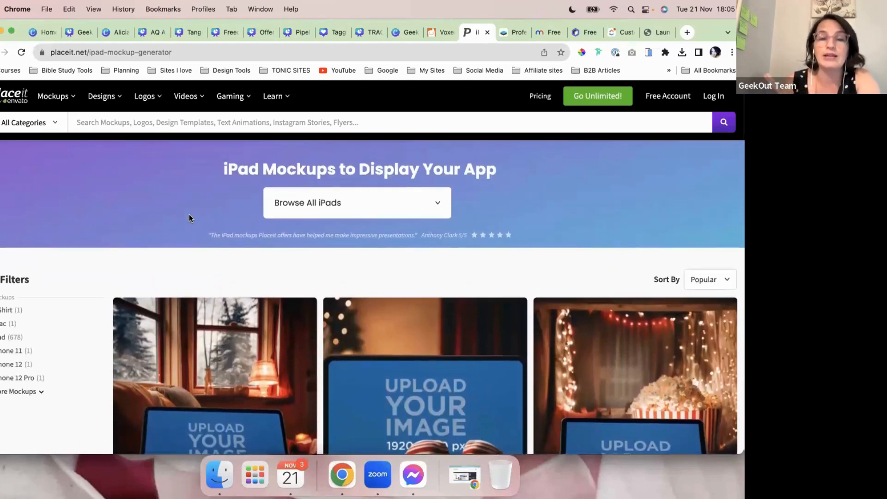
Step: Bring up the Mockups menu's Digital category list, past Apparel, Print and Promotional
{"action": "mouse_move", "coordinate": [57, 97]}
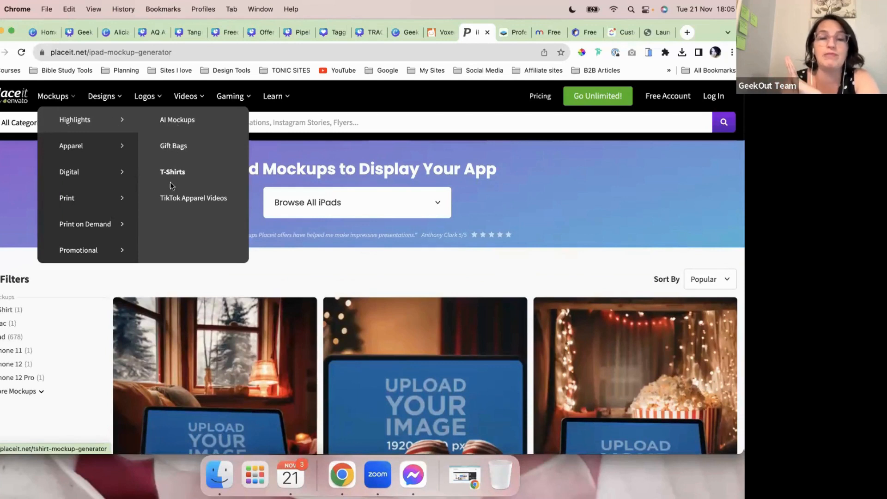
{"action": "mouse_move", "coordinate": [102, 145]}
{"action": "mouse_move", "coordinate": [92, 174]}
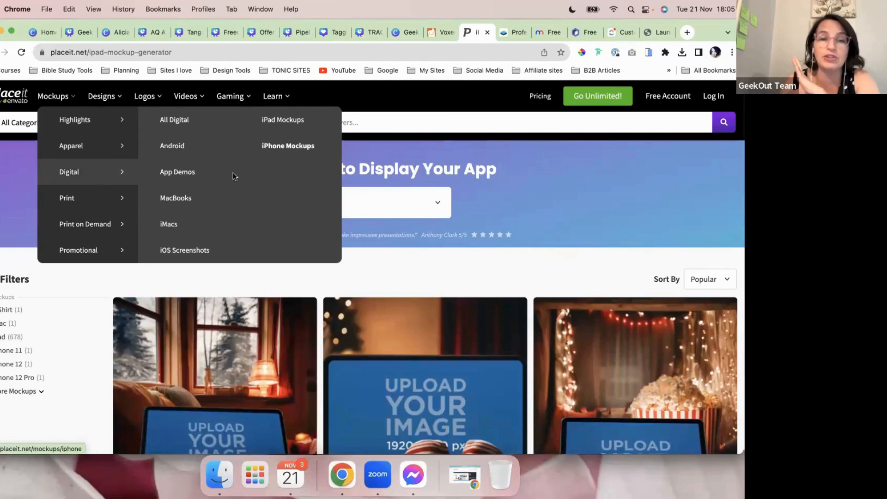
{"action": "mouse_move", "coordinate": [105, 235]}
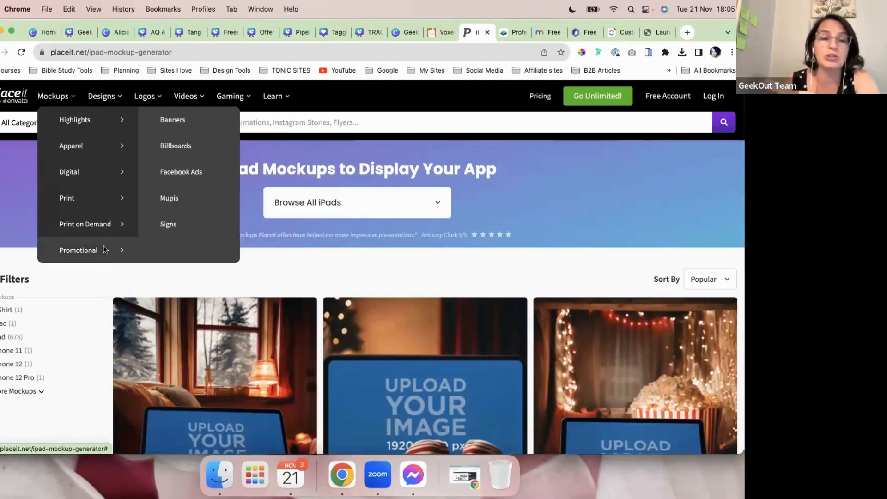
{"action": "mouse_move", "coordinate": [116, 249]}
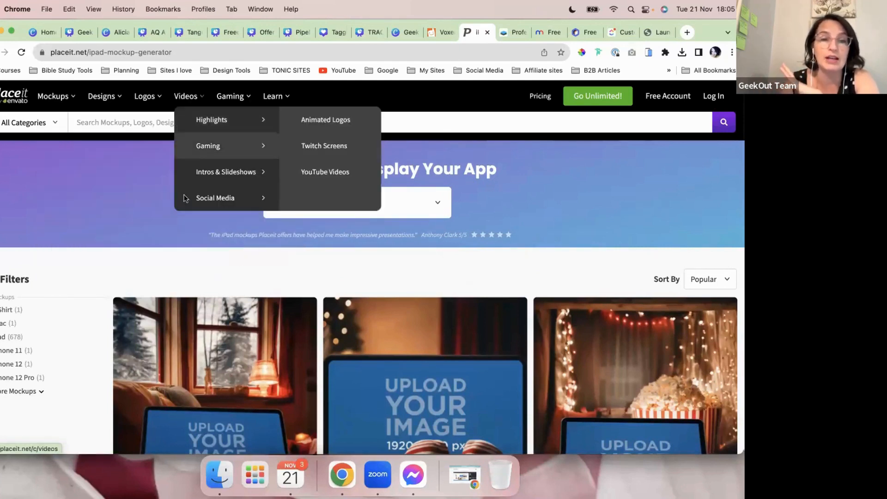
{"action": "mouse_move", "coordinate": [68, 256]}
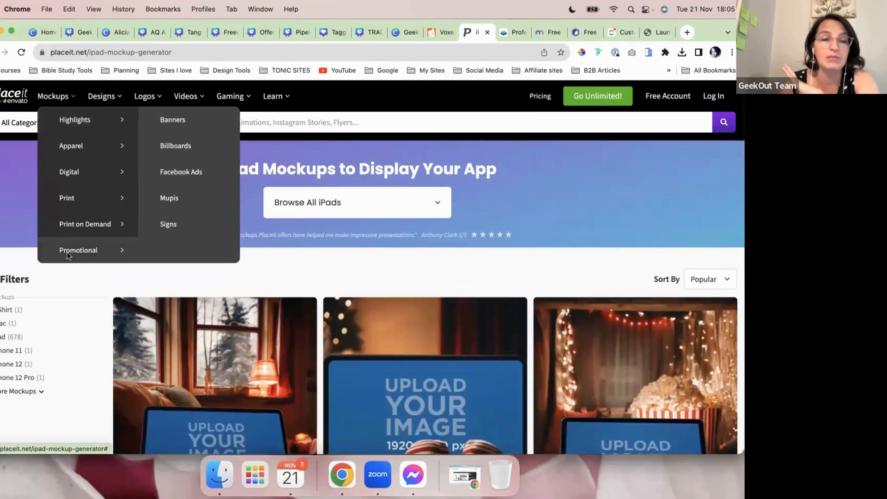
{"action": "mouse_move", "coordinate": [86, 210]}
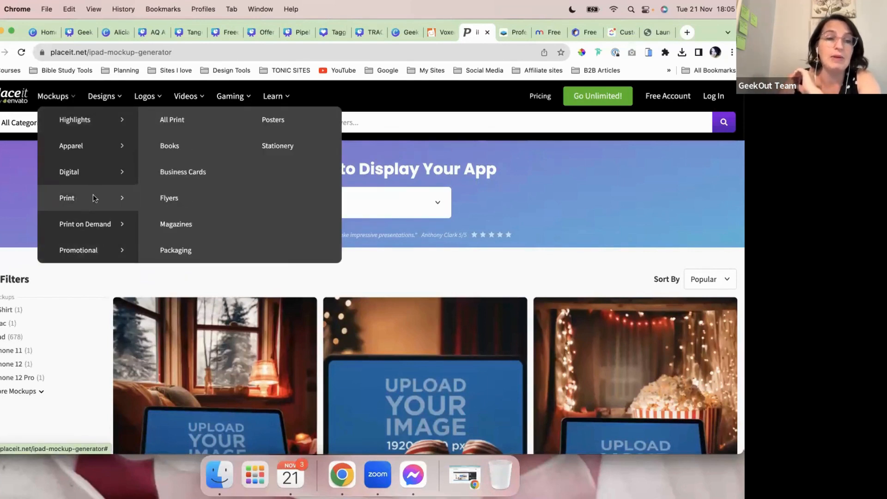
{"action": "mouse_move", "coordinate": [120, 174]}
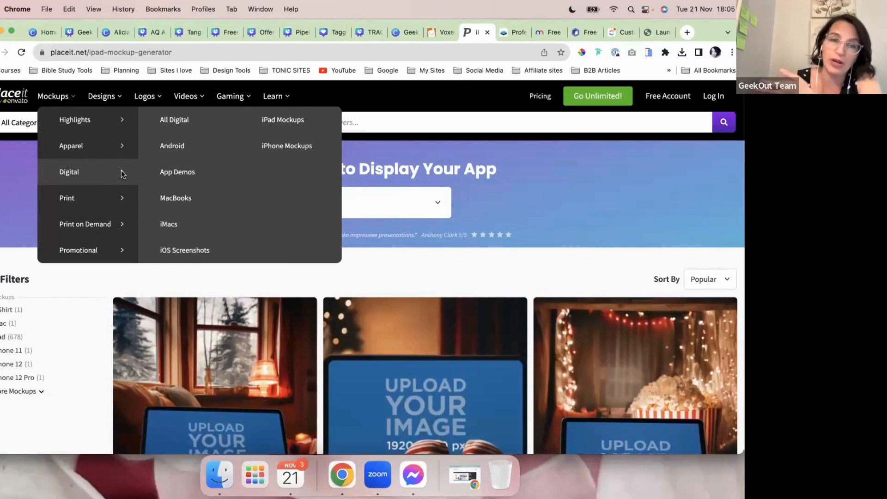
Step: Open the Digital category's Realistic Technology Mockups page and skim the results
{"action": "left_click", "coordinate": [181, 121]}
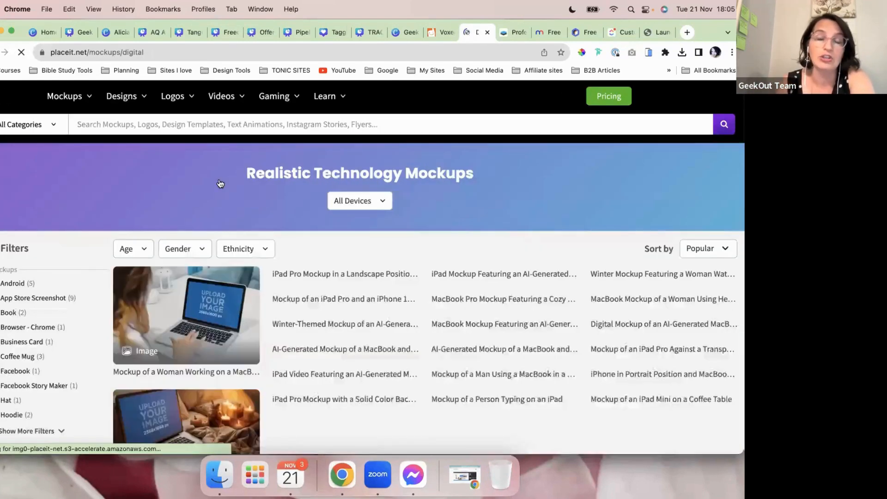
{"action": "scroll", "coordinate": [209, 201], "scroll_direction": "down", "scroll_amount": 2}
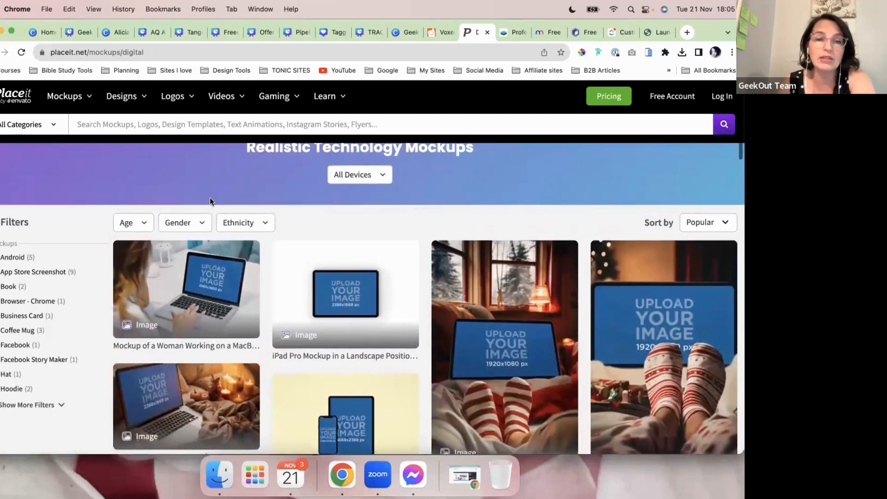
{"action": "scroll", "coordinate": [209, 202], "scroll_direction": "down", "scroll_amount": 2}
{"action": "scroll", "coordinate": [314, 187], "scroll_direction": "up", "scroll_amount": 2}
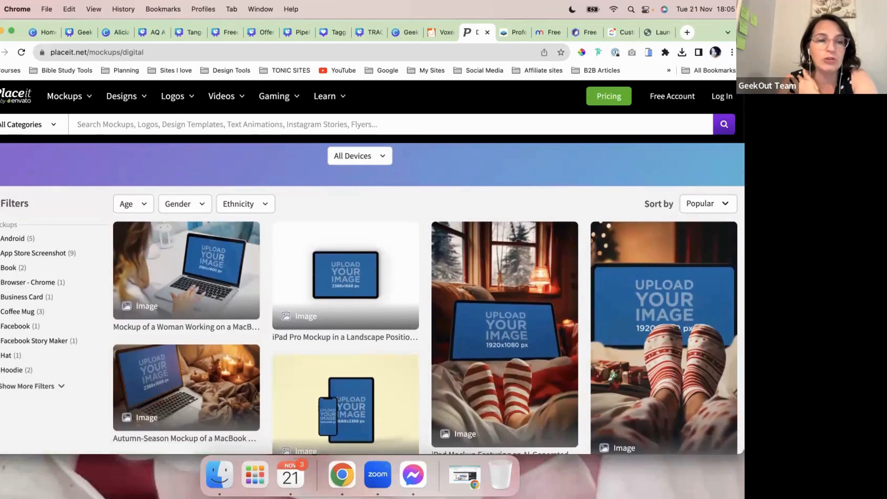
{"action": "scroll", "coordinate": [21, 294], "scroll_direction": "down", "scroll_amount": 3}
Step: Expand the full list of device filters and scroll through the mockups
{"action": "left_click", "coordinate": [56, 342]}
{"action": "scroll", "coordinate": [58, 343], "scroll_direction": "down", "scroll_amount": 10}
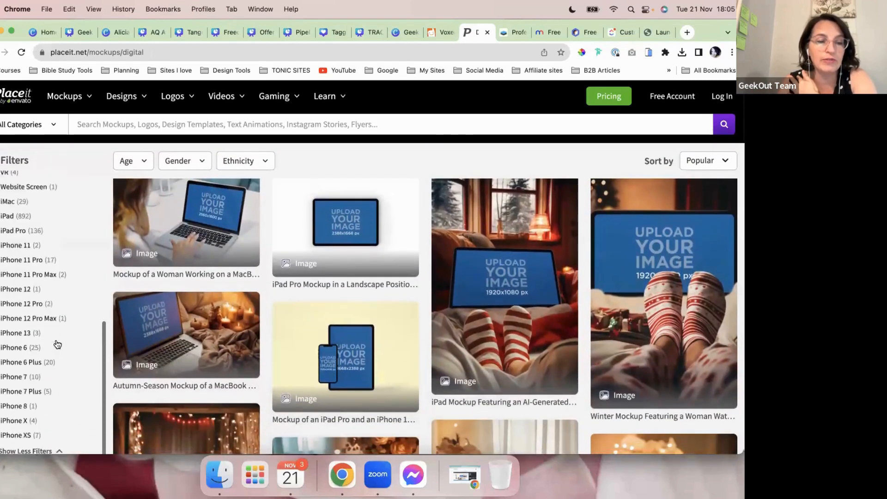
{"action": "scroll", "coordinate": [57, 342], "scroll_direction": "up", "scroll_amount": 10}
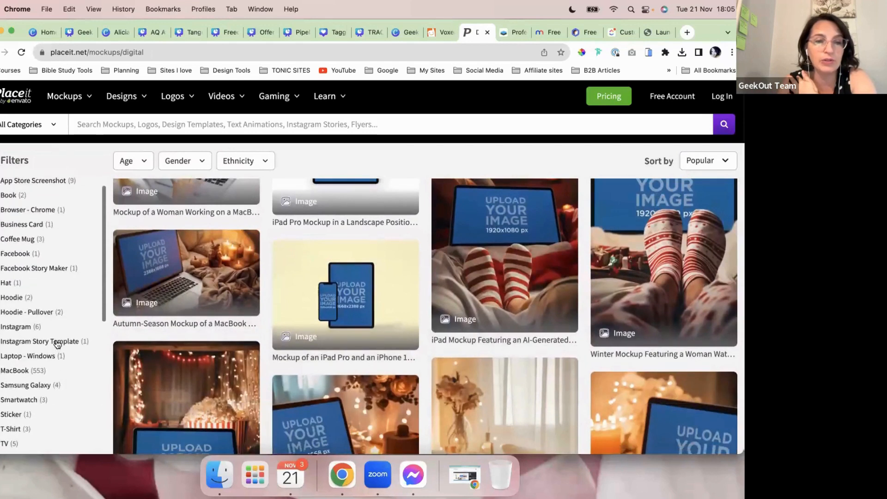
{"action": "scroll", "coordinate": [200, 333], "scroll_direction": "up", "scroll_amount": 5}
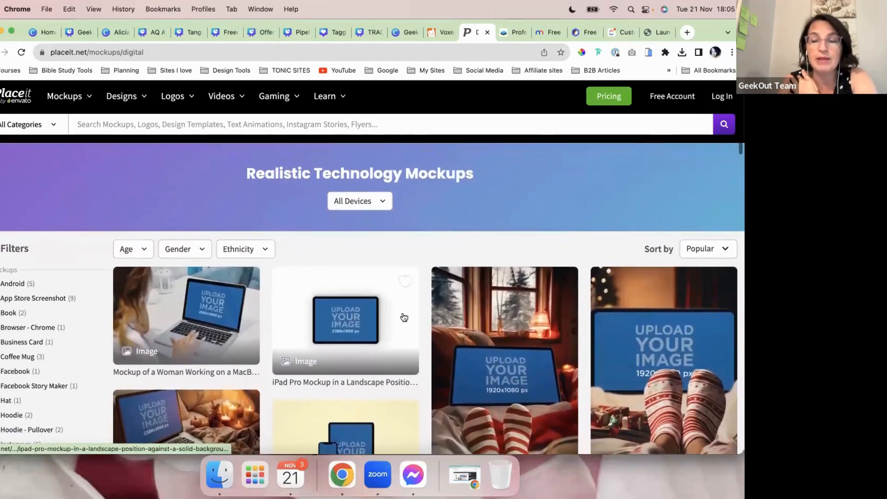
{"action": "scroll", "coordinate": [406, 342], "scroll_direction": "down", "scroll_amount": 3}
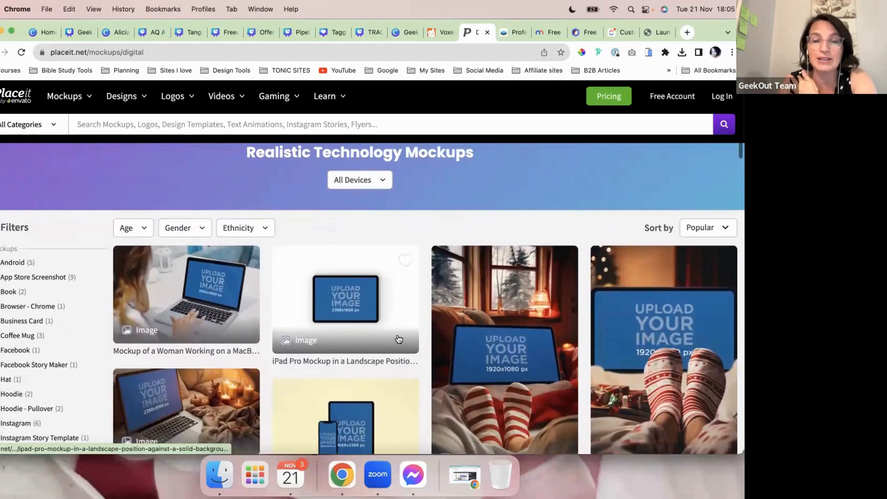
{"action": "scroll", "coordinate": [399, 339], "scroll_direction": "down", "scroll_amount": 5}
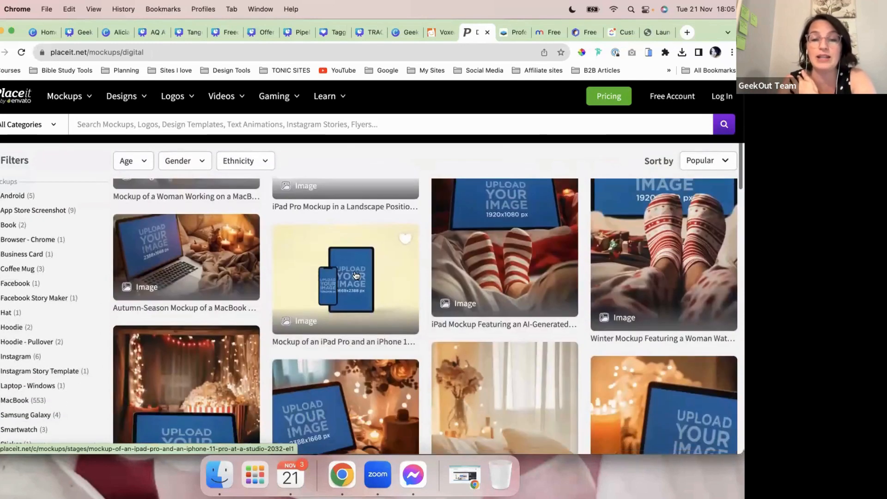
Step: Review the iPad Pro and iPhone 11 Pro studio mockup's details, then close its preview
{"action": "left_click", "coordinate": [356, 276]}
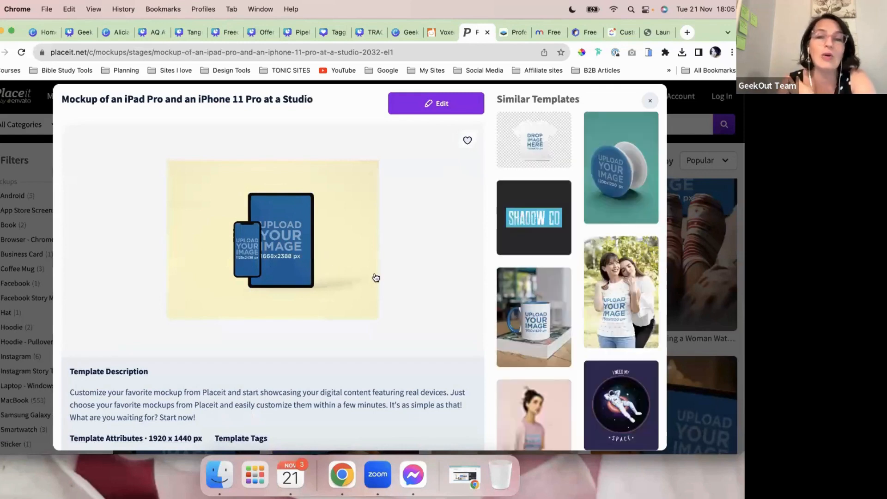
{"action": "scroll", "coordinate": [476, 319], "scroll_direction": "down", "scroll_amount": 1}
{"action": "scroll", "coordinate": [476, 319], "scroll_direction": "down", "scroll_amount": 3}
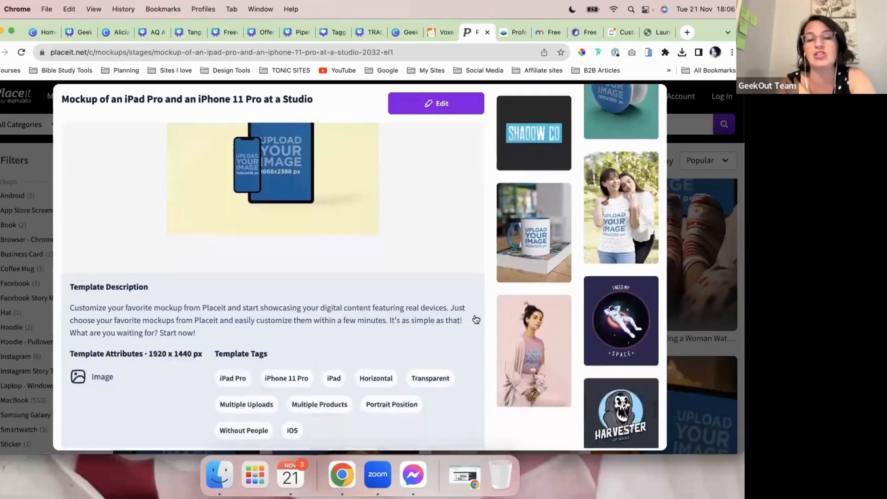
{"action": "scroll", "coordinate": [476, 319], "scroll_direction": "up", "scroll_amount": 4}
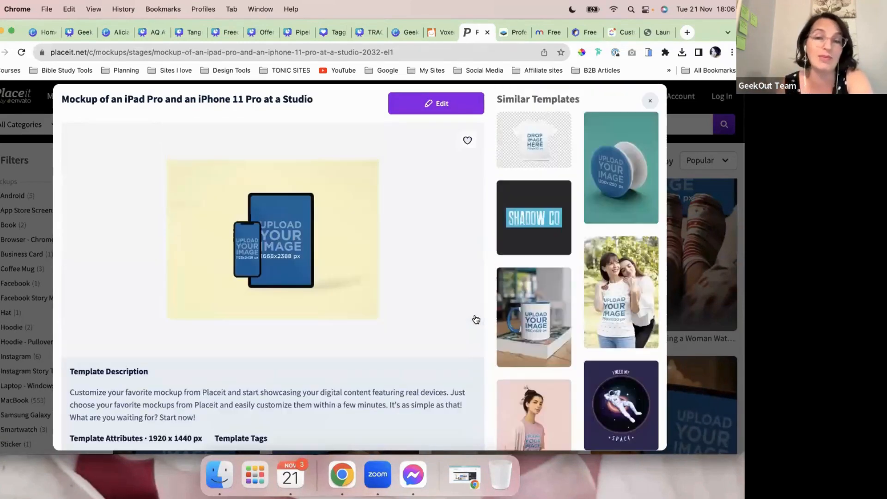
{"action": "left_click", "coordinate": [650, 102]}
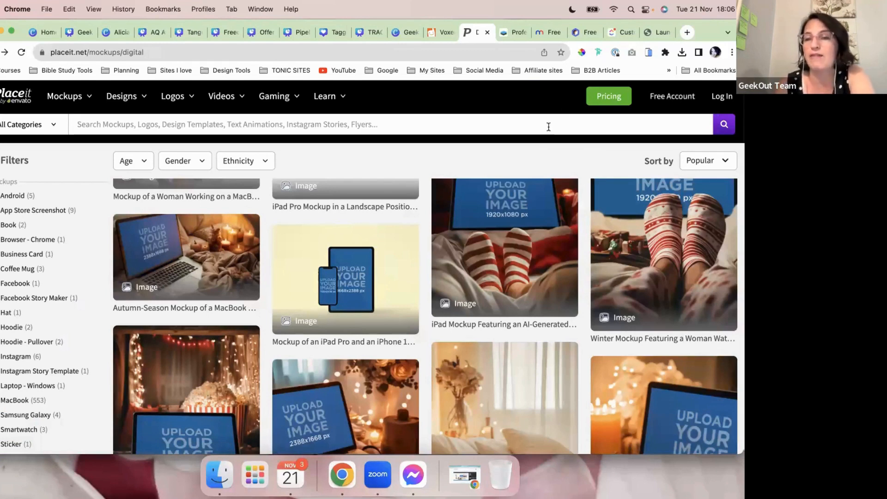
Step: Scroll the results, then switch to the Smartmockups site tab
{"action": "scroll", "coordinate": [548, 231], "scroll_direction": "down", "scroll_amount": 1}
{"action": "scroll", "coordinate": [549, 231], "scroll_direction": "down", "scroll_amount": 3}
{"action": "scroll", "coordinate": [546, 231], "scroll_direction": "up", "scroll_amount": 5}
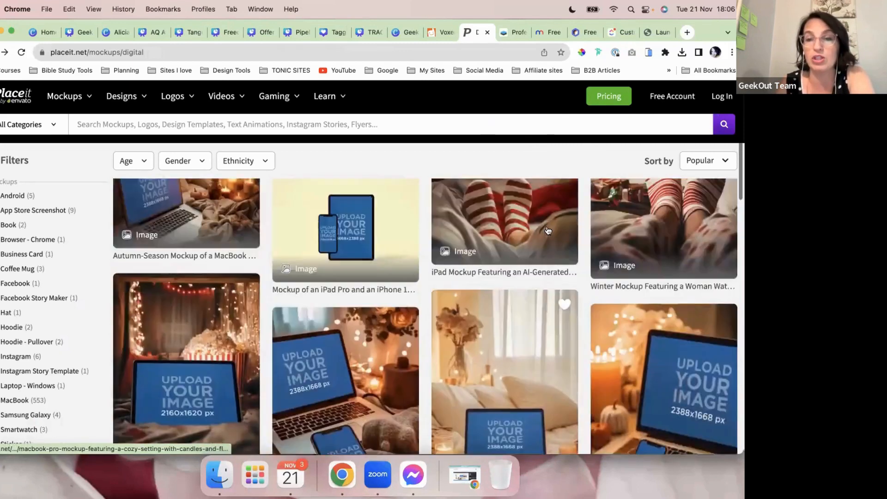
{"action": "left_click", "coordinate": [514, 32]}
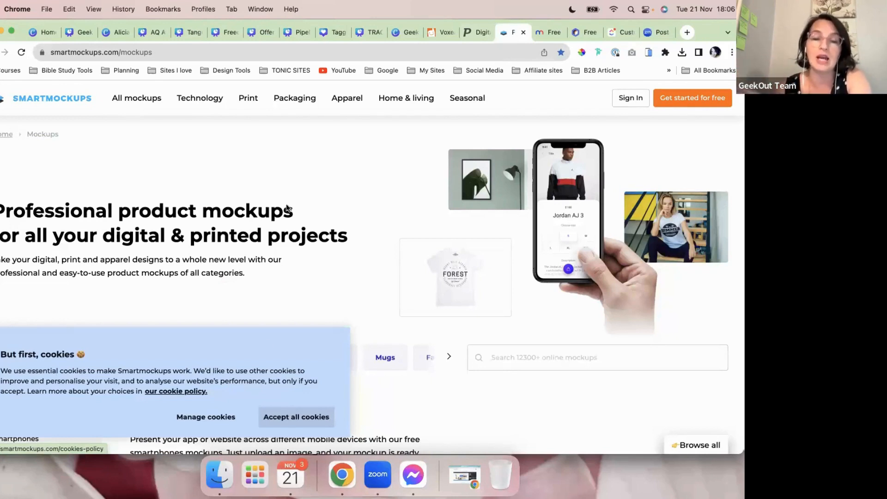
Step: Accept the Smartmockups cookie notice, check Mediamodifier, then go on to Mockupbro
{"action": "left_click", "coordinate": [291, 417]}
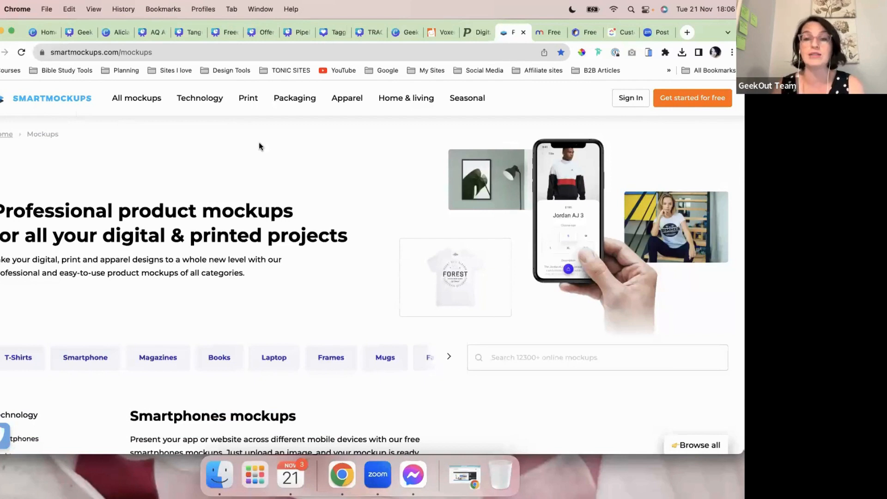
{"action": "left_click", "coordinate": [548, 33]}
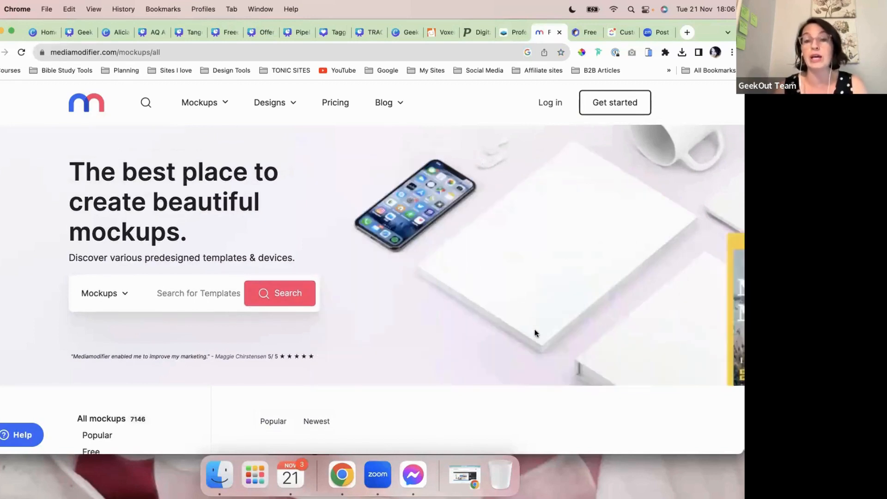
{"action": "left_click", "coordinate": [579, 34]}
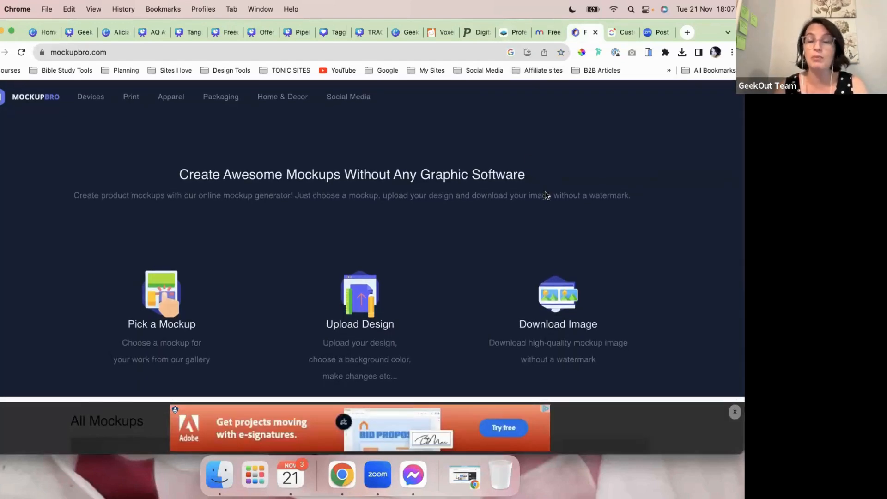
Step: Scroll through Mockupbro's All Mockups gallery grid
{"action": "scroll", "coordinate": [561, 220], "scroll_direction": "down", "scroll_amount": 5}
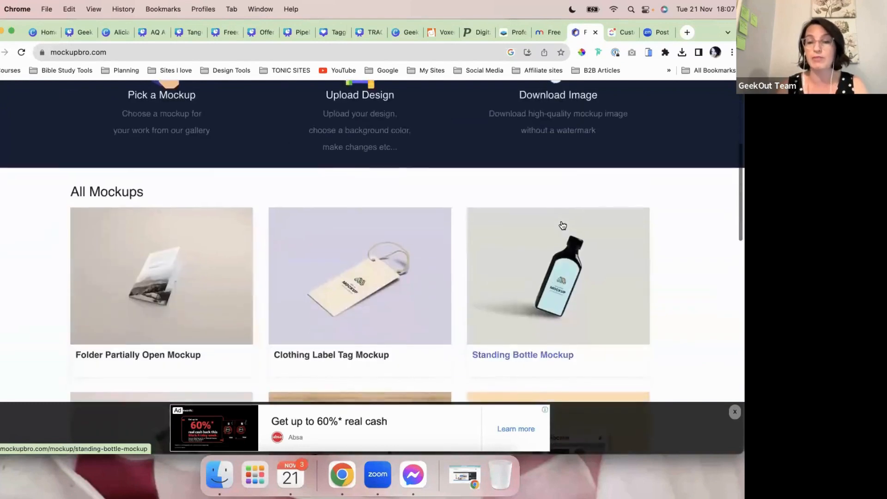
{"action": "scroll", "coordinate": [562, 227], "scroll_direction": "down", "scroll_amount": 2}
{"action": "scroll", "coordinate": [625, 290], "scroll_direction": "down", "scroll_amount": 2}
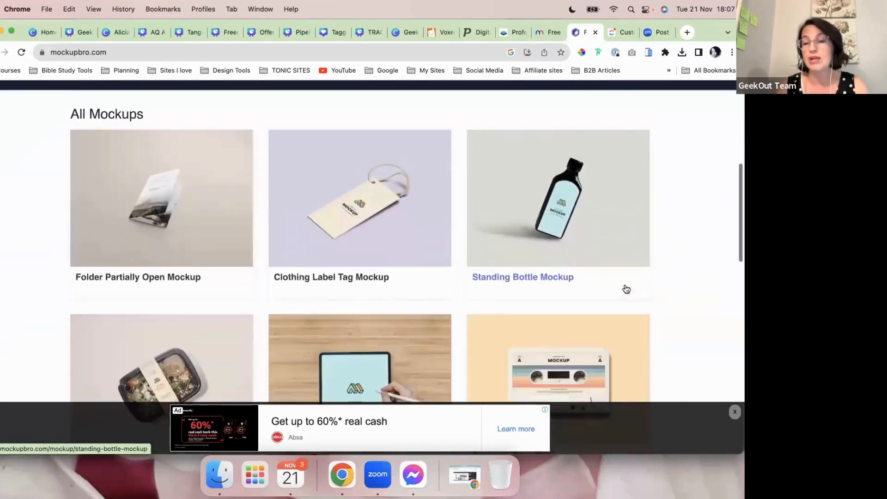
{"action": "scroll", "coordinate": [626, 289], "scroll_direction": "down", "scroll_amount": 1}
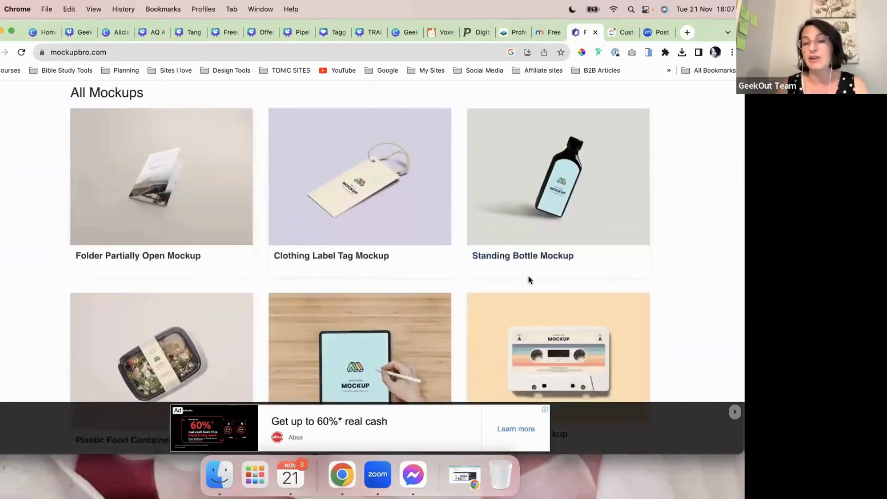
{"action": "scroll", "coordinate": [528, 277], "scroll_direction": "down", "scroll_amount": 6}
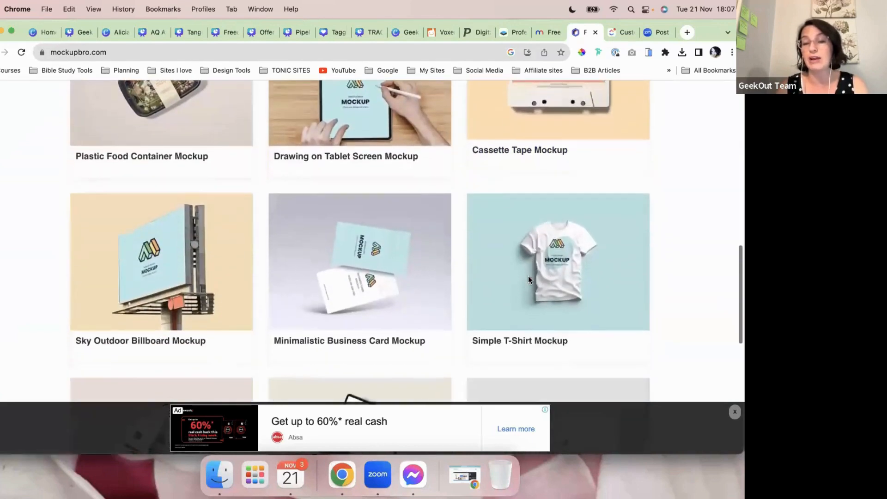
{"action": "scroll", "coordinate": [527, 279], "scroll_direction": "down", "scroll_amount": 4}
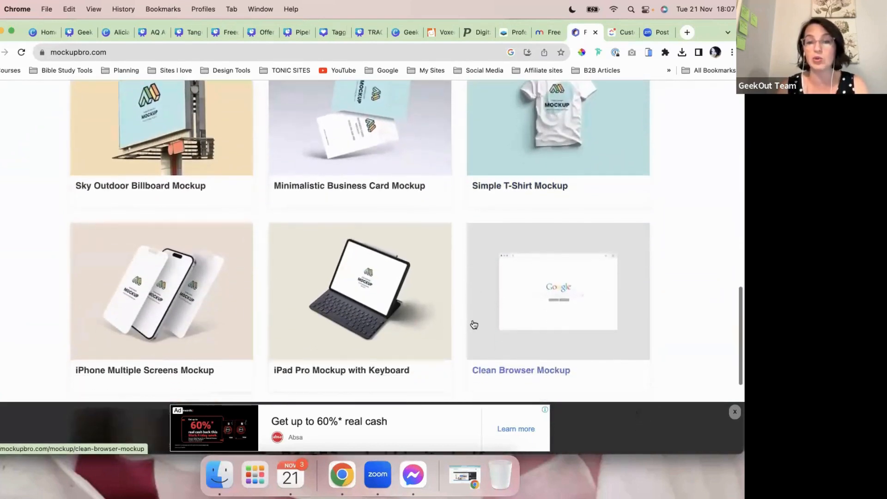
{"action": "scroll", "coordinate": [474, 324], "scroll_direction": "down", "scroll_amount": 4}
{"action": "scroll", "coordinate": [481, 333], "scroll_direction": "up", "scroll_amount": 2}
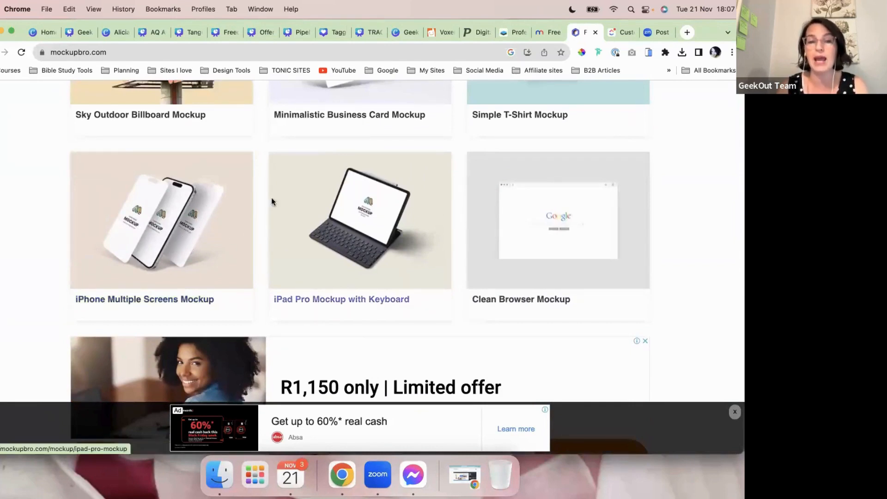
Step: Return to the Canva home page tab and head for Apps
{"action": "scroll", "coordinate": [625, 216], "scroll_direction": "up", "scroll_amount": 8}
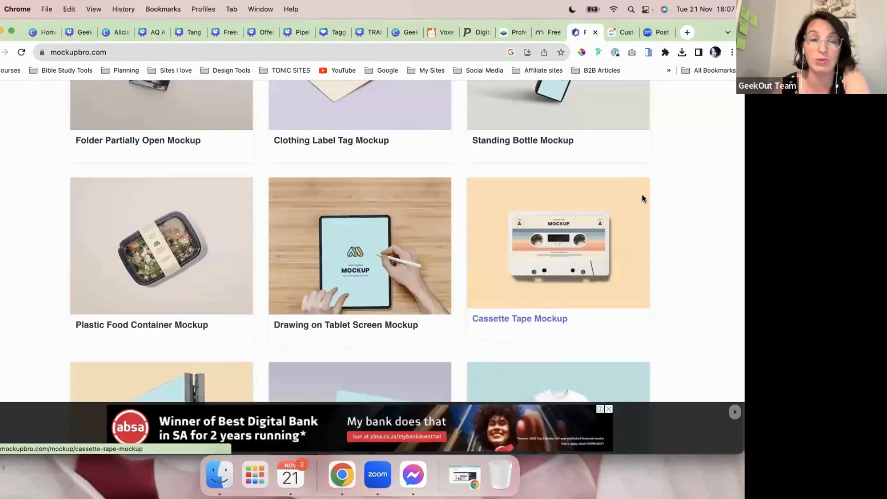
{"action": "left_click", "coordinate": [45, 32]}
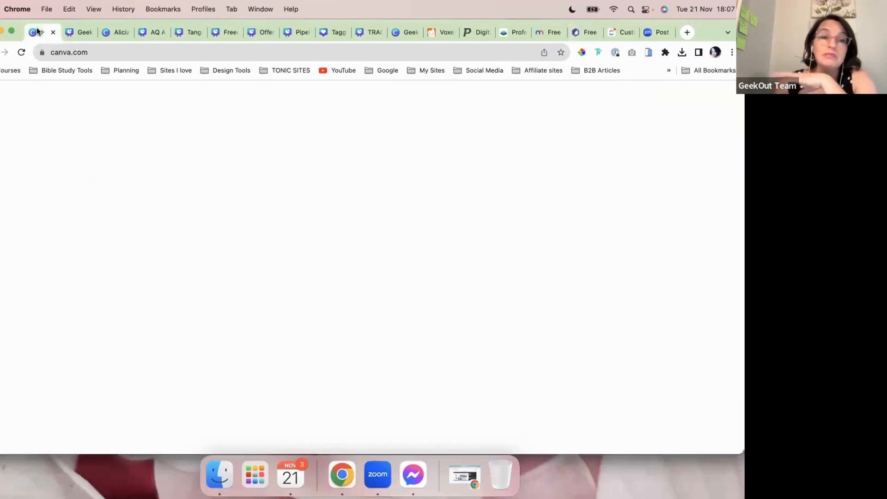
{"action": "left_click", "coordinate": [191, 165]}
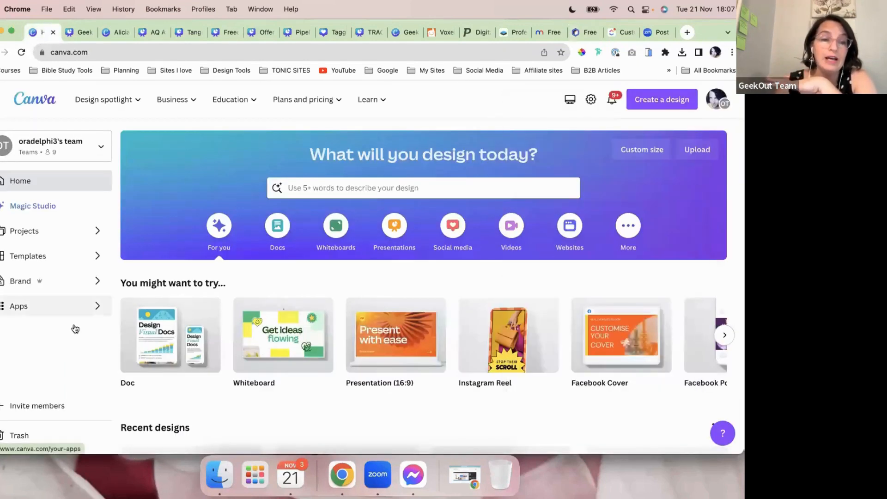
Step: Open Canva's Apps directory and browse its featured and trending apps
{"action": "left_click", "coordinate": [74, 310]}
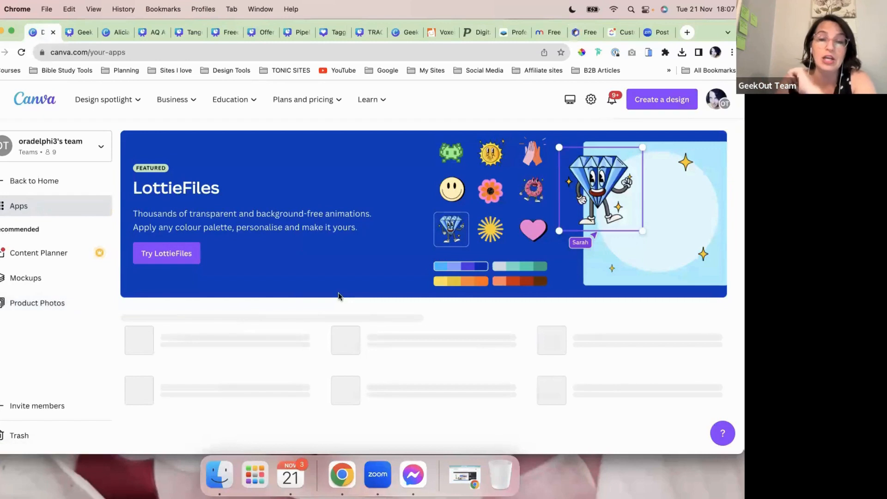
{"action": "scroll", "coordinate": [338, 292], "scroll_direction": "down", "scroll_amount": 10}
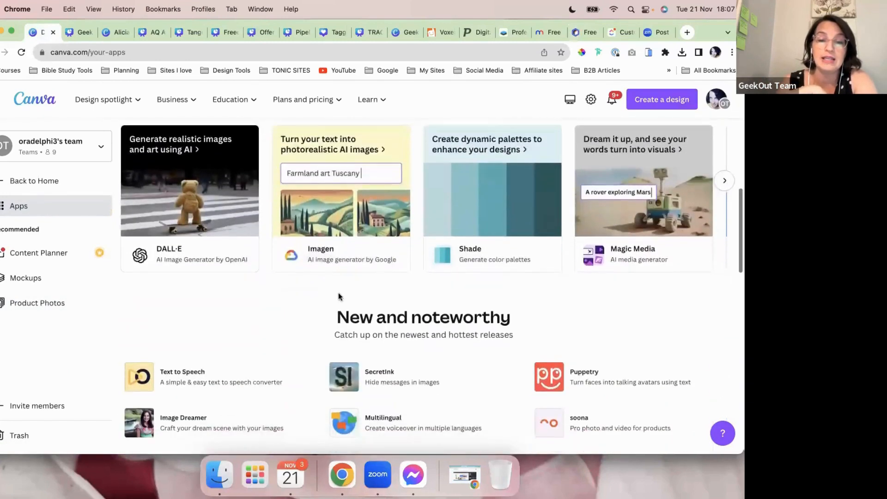
{"action": "scroll", "coordinate": [339, 296], "scroll_direction": "down", "scroll_amount": 5}
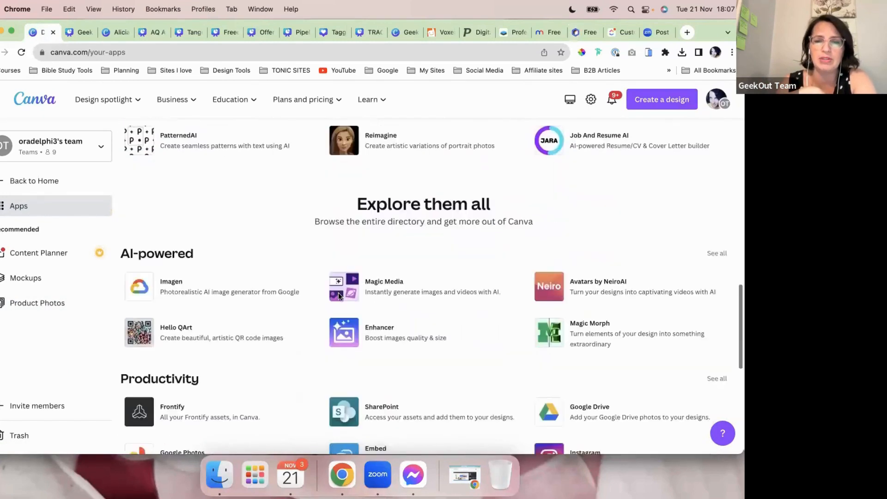
{"action": "scroll", "coordinate": [339, 296], "scroll_direction": "down", "scroll_amount": 7}
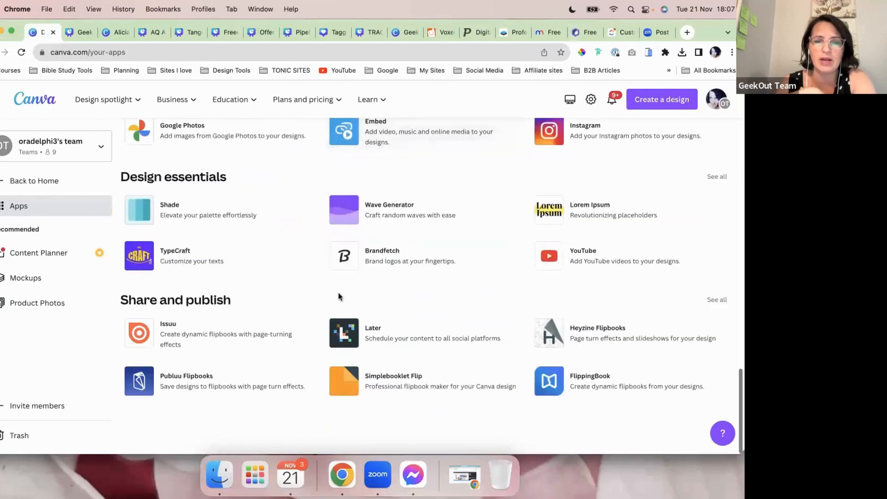
{"action": "scroll", "coordinate": [339, 293], "scroll_direction": "up", "scroll_amount": 20}
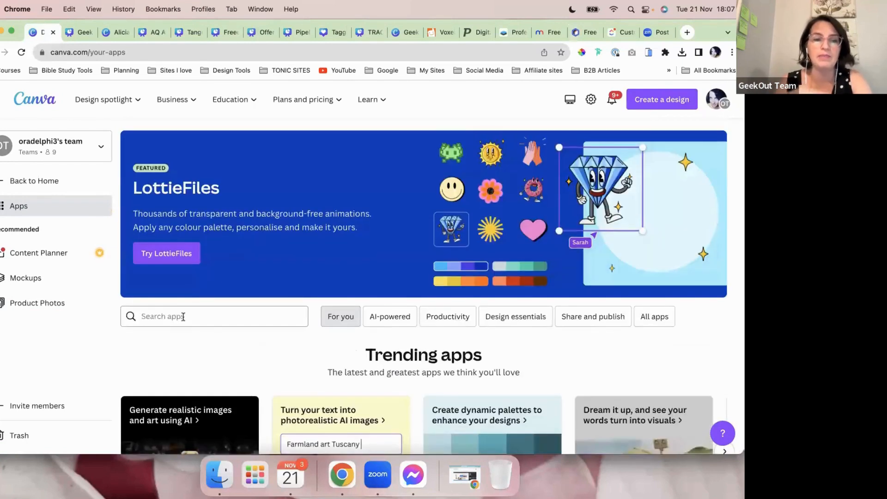
Step: Search apps for 'smartmock', then 'smart', and clear the search box
{"action": "left_click", "coordinate": [181, 318]}
{"action": "type", "text": "smart"}
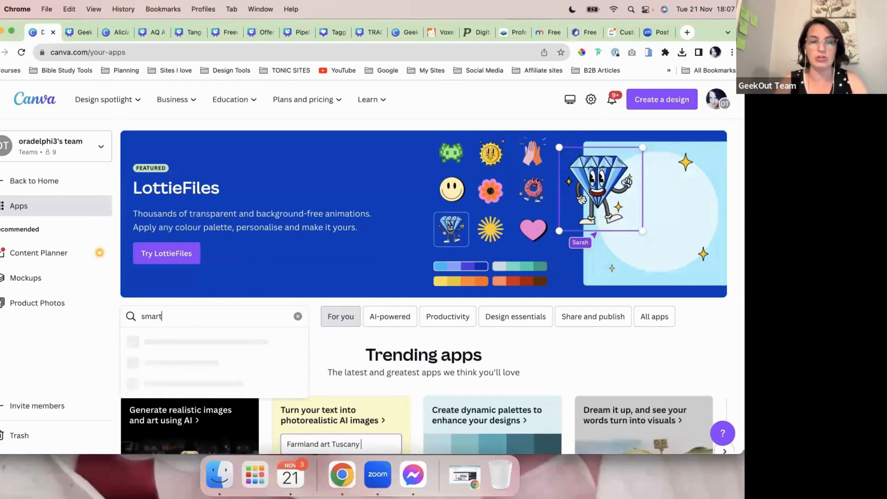
{"action": "type", "text": "mockups"}
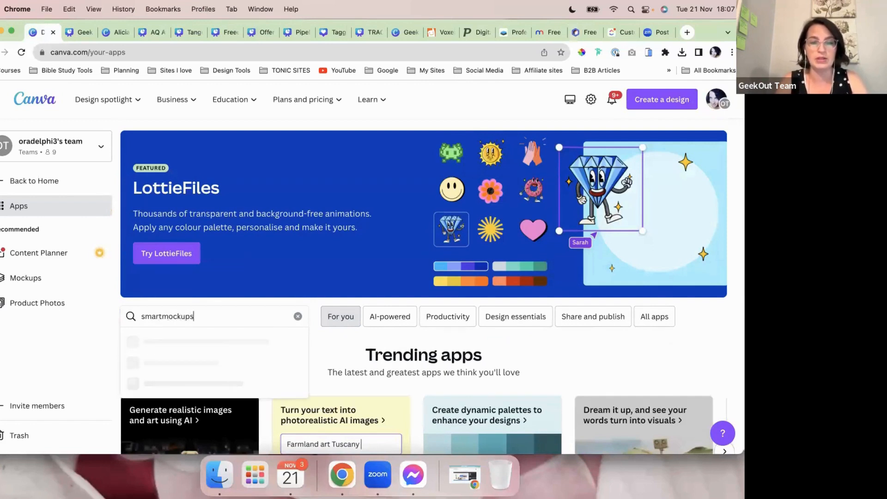
{"action": "key", "text": "Return"}
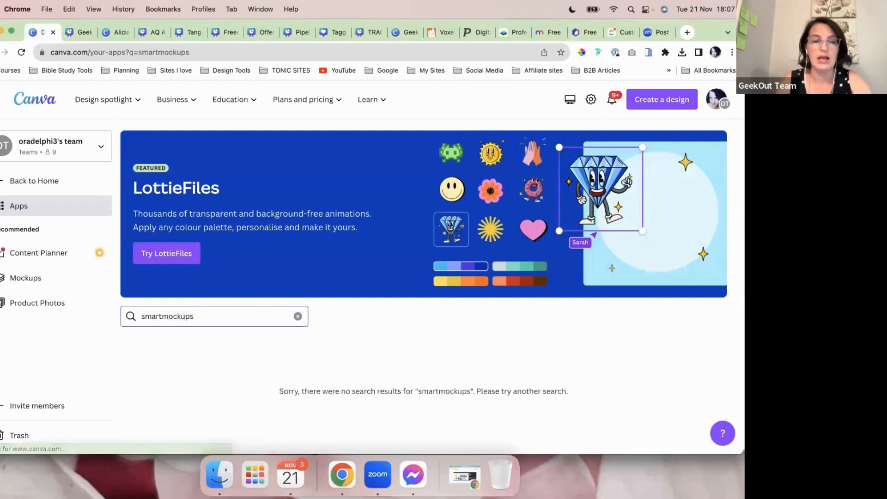
{"action": "left_click_drag", "start_coordinate": [162, 314], "coordinate": [202, 313]}
{"action": "key", "text": "BackSpace"}
{"action": "key", "text": "Return"}
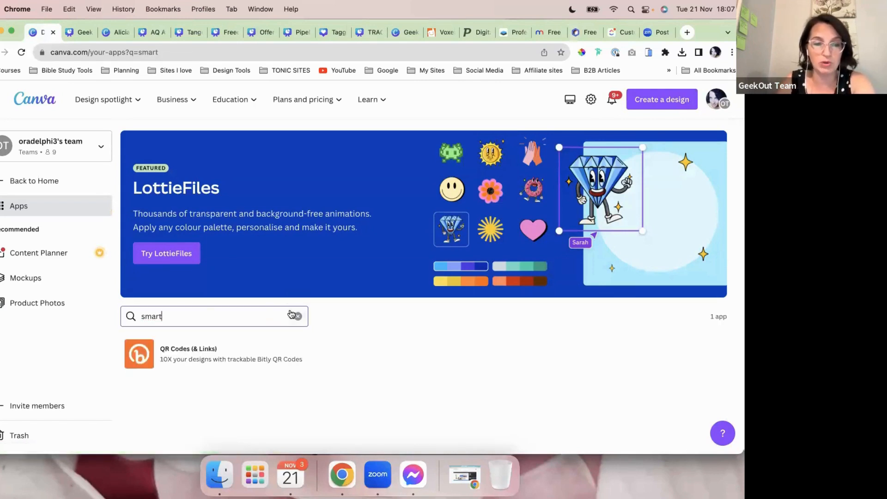
{"action": "left_click", "coordinate": [297, 317]}
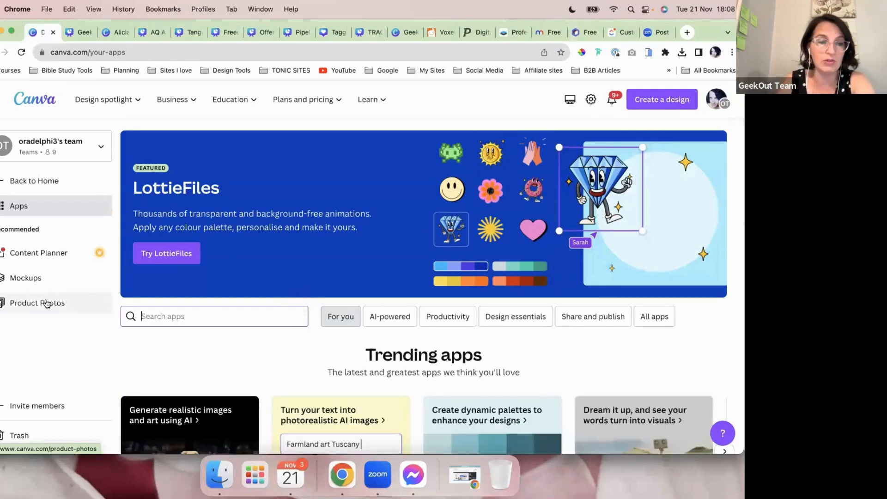
Step: Open the Mockups app and browse its Technology, Trending and New mockup sections
{"action": "left_click", "coordinate": [19, 278]}
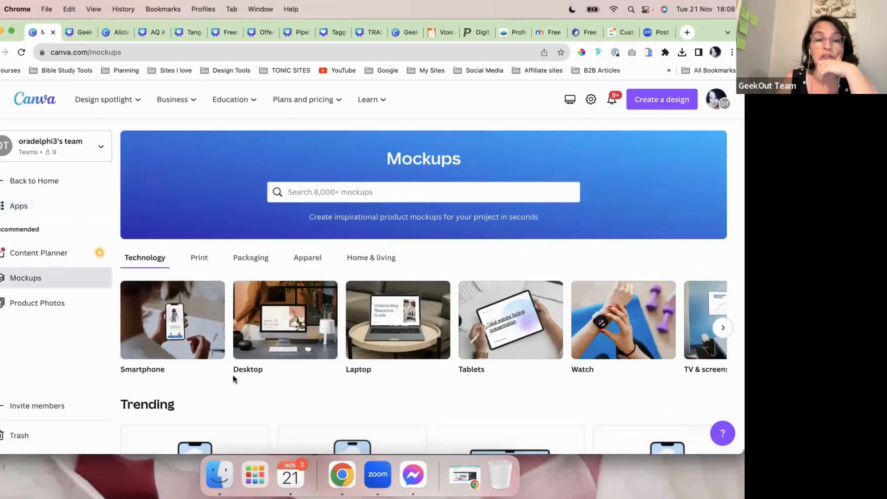
{"action": "scroll", "coordinate": [297, 392], "scroll_direction": "down", "scroll_amount": 1}
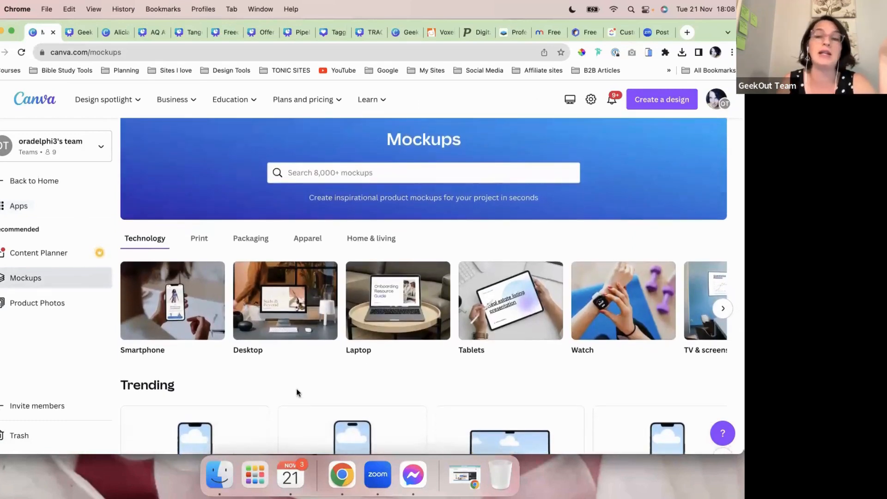
{"action": "scroll", "coordinate": [309, 388], "scroll_direction": "up", "scroll_amount": 1}
{"action": "scroll", "coordinate": [309, 388], "scroll_direction": "down", "scroll_amount": 1}
{"action": "scroll", "coordinate": [309, 387], "scroll_direction": "up", "scroll_amount": 1}
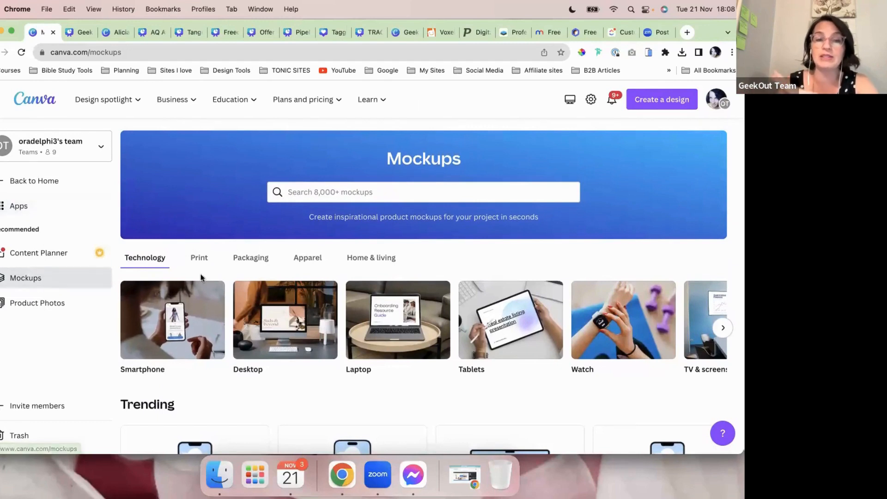
{"action": "scroll", "coordinate": [317, 347], "scroll_direction": "down", "scroll_amount": 2}
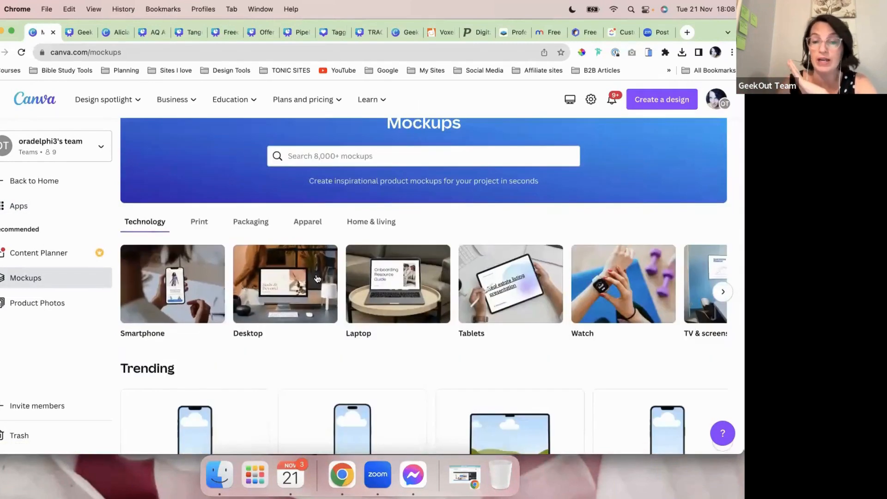
{"action": "scroll", "coordinate": [659, 303], "scroll_direction": "down", "scroll_amount": 5}
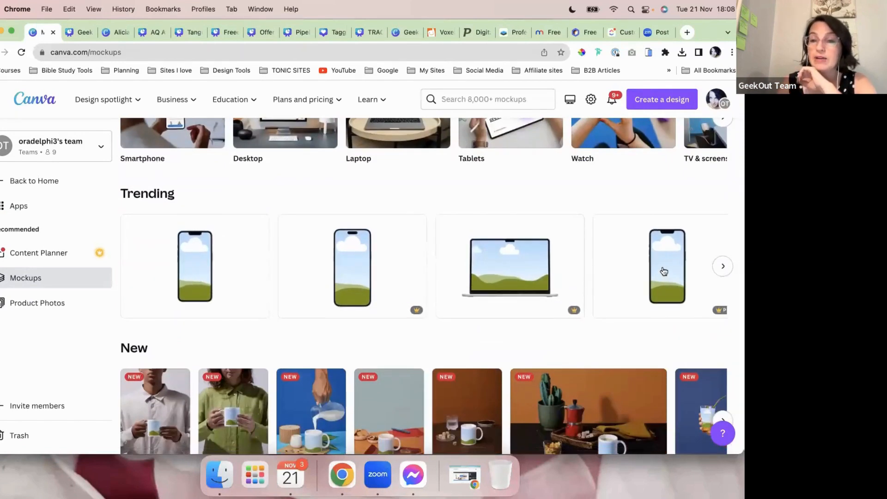
{"action": "scroll", "coordinate": [539, 276], "scroll_direction": "down", "scroll_amount": 1}
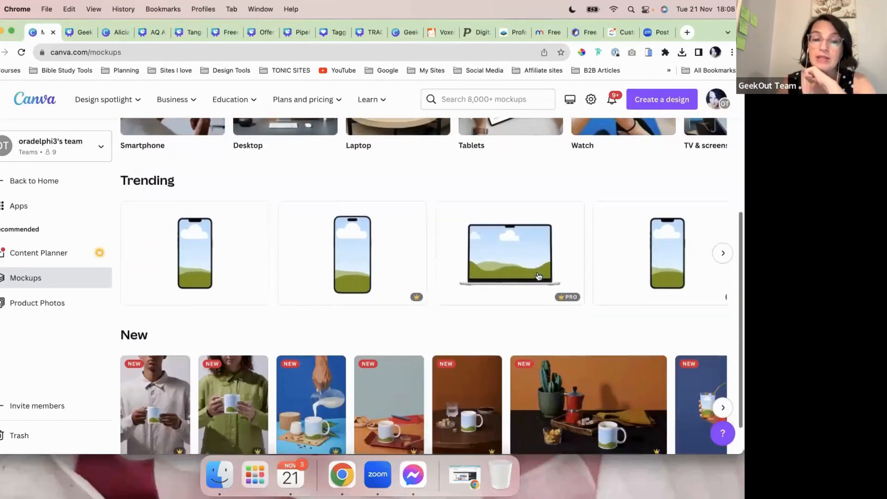
{"action": "scroll", "coordinate": [537, 274], "scroll_direction": "down", "scroll_amount": 1}
{"action": "scroll", "coordinate": [495, 310], "scroll_direction": "up", "scroll_amount": 6}
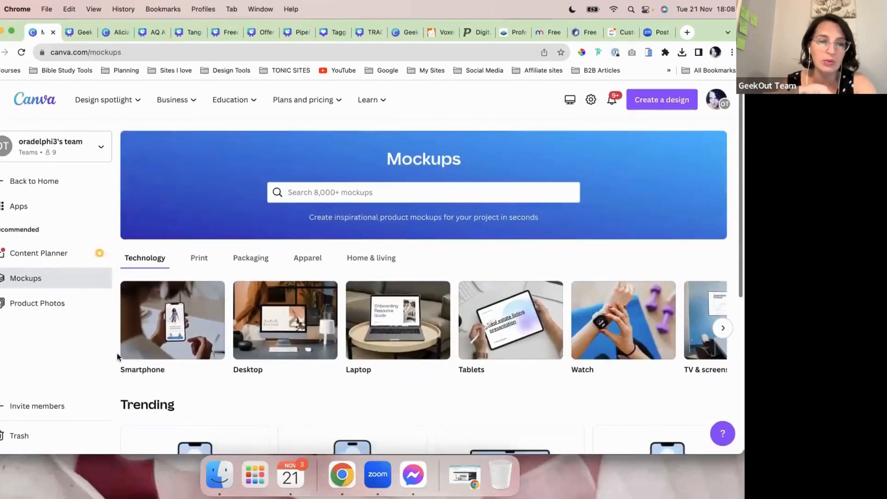
{"action": "scroll", "coordinate": [54, 350], "scroll_direction": "down", "scroll_amount": 1}
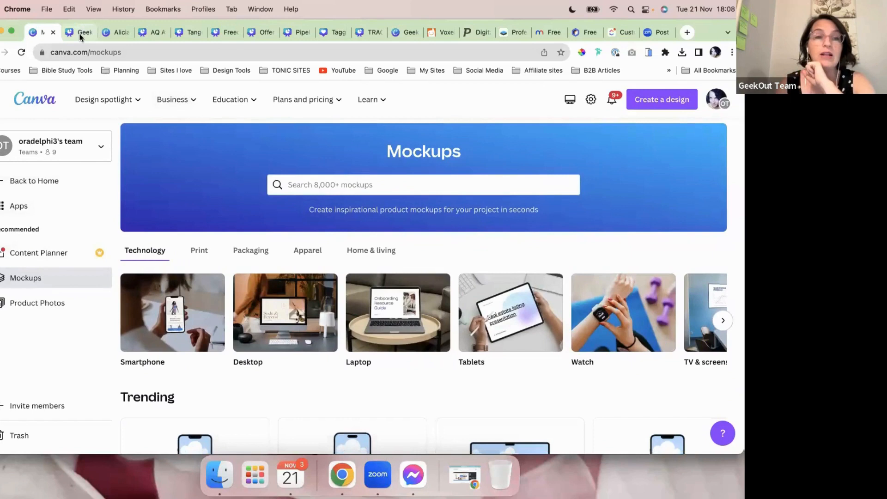
Step: Add The 3 Step Roadmap graphic from module 1 uploads onto Page 1 of Mock Up Design
{"action": "left_click", "coordinate": [80, 32]}
{"action": "scroll", "coordinate": [435, 275], "scroll_direction": "down", "scroll_amount": 5}
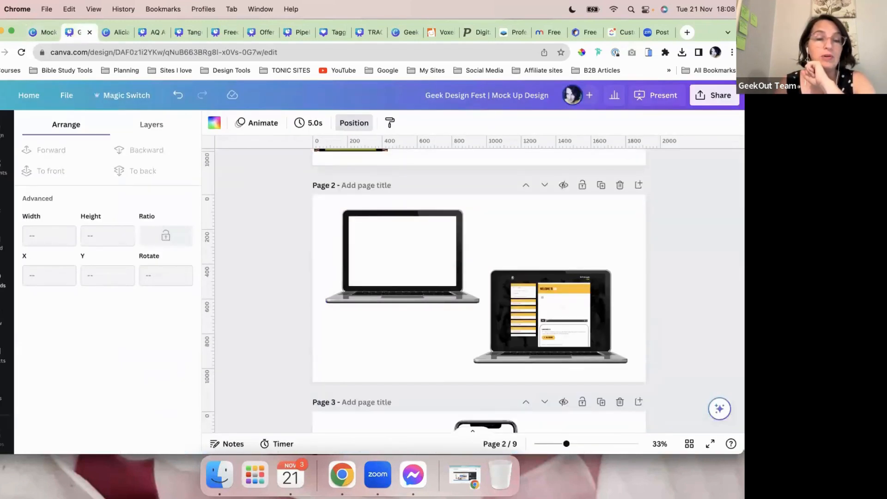
{"action": "left_click", "coordinate": [3, 277]}
{"action": "left_click", "coordinate": [48, 238]}
{"action": "scroll", "coordinate": [485, 355], "scroll_direction": "up", "scroll_amount": 3}
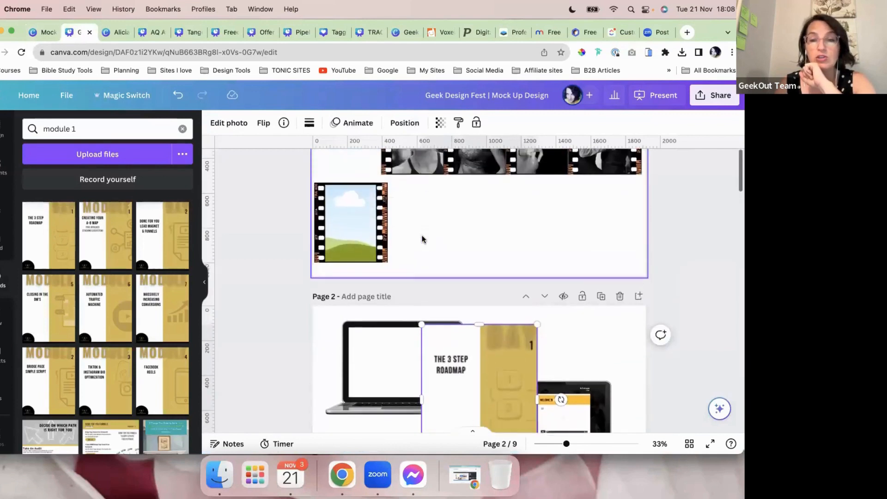
{"action": "scroll", "coordinate": [480, 348], "scroll_direction": "down", "scroll_amount": 20}
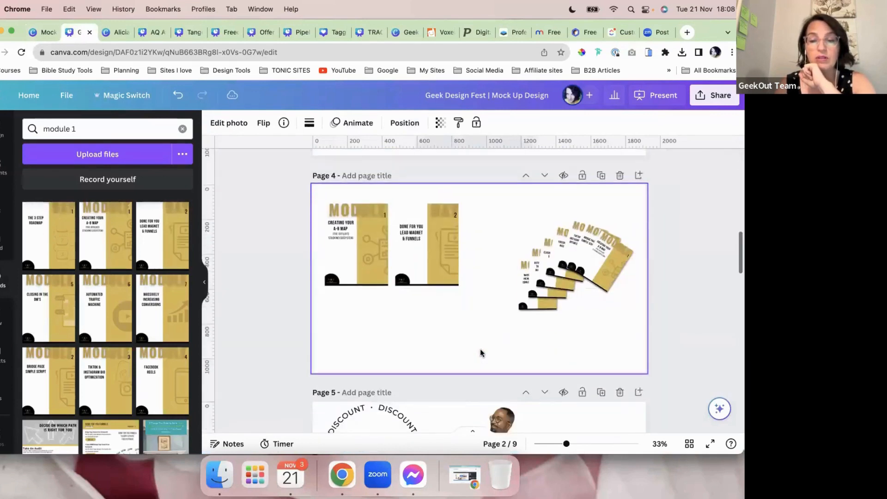
{"action": "scroll", "coordinate": [480, 353], "scroll_direction": "up", "scroll_amount": 20}
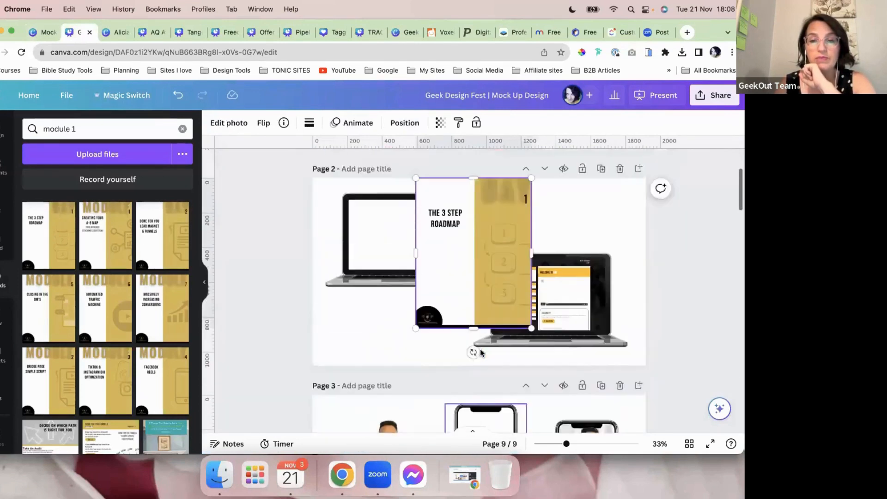
{"action": "left_click_drag", "start_coordinate": [474, 358], "coordinate": [496, 268]}
{"action": "scroll", "coordinate": [523, 207], "scroll_direction": "up", "scroll_amount": 1}
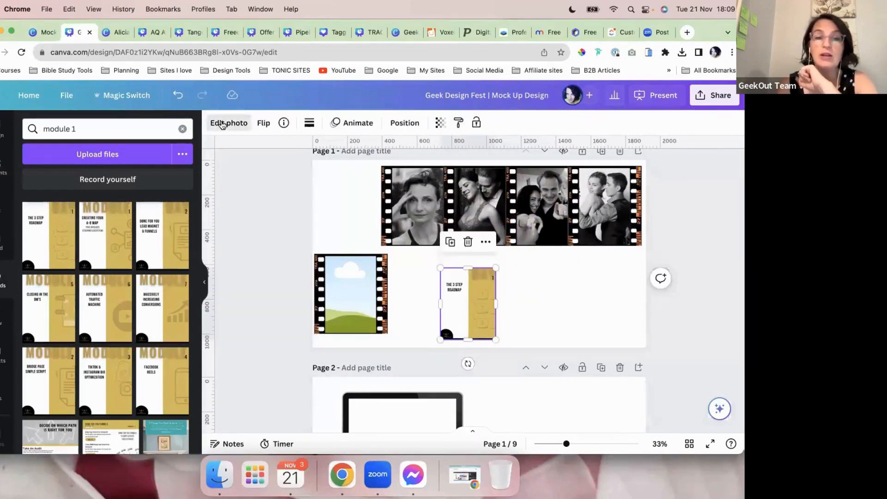
Step: Open Edit photo for the graphic and scroll down to its Apps section
{"action": "left_click", "coordinate": [229, 122]}
{"action": "scroll", "coordinate": [121, 303], "scroll_direction": "down", "scroll_amount": 1}
{"action": "scroll", "coordinate": [122, 303], "scroll_direction": "down", "scroll_amount": 3}
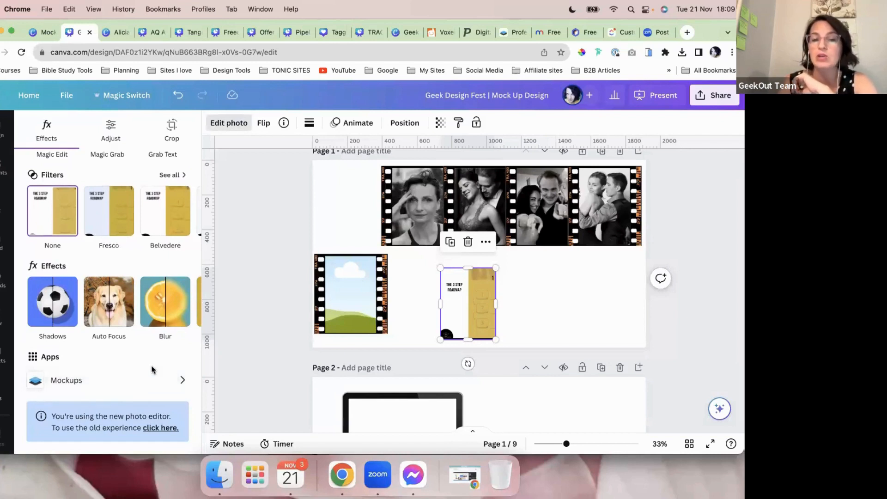
Step: Open the Mockups app for the graphic, briefly compare Smartmockups, then return to Canva
{"action": "left_click", "coordinate": [65, 380]}
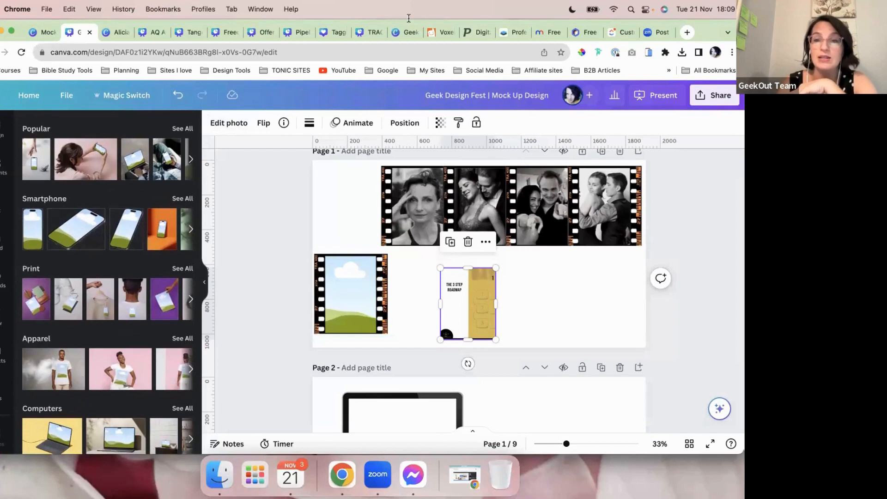
{"action": "left_click", "coordinate": [510, 33]}
{"action": "scroll", "coordinate": [387, 263], "scroll_direction": "down", "scroll_amount": 3}
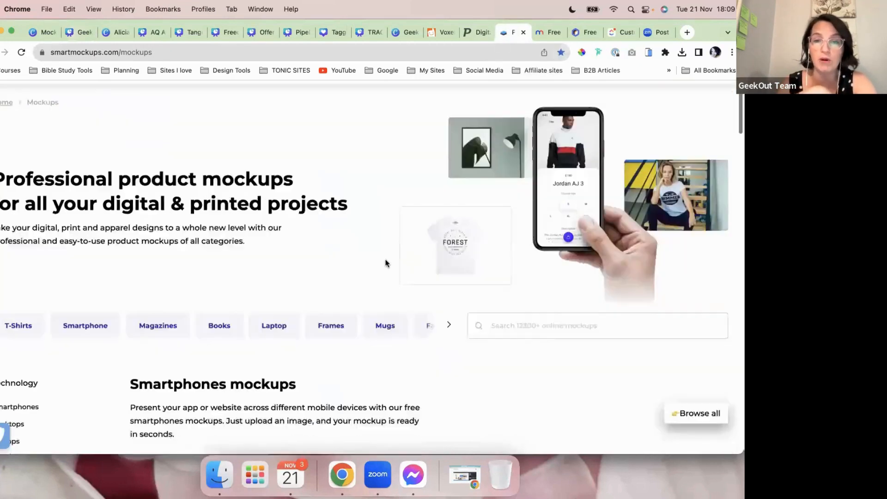
{"action": "scroll", "coordinate": [385, 263], "scroll_direction": "down", "scroll_amount": 6}
{"action": "scroll", "coordinate": [384, 263], "scroll_direction": "up", "scroll_amount": 10}
{"action": "left_click", "coordinate": [75, 32]}
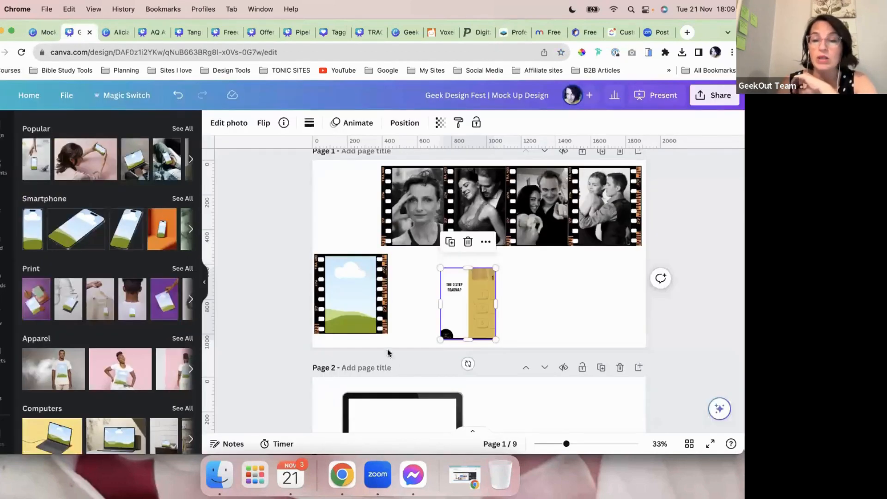
Step: Browse the mockup categories and show all Branding mockups
{"action": "scroll", "coordinate": [158, 299], "scroll_direction": "down", "scroll_amount": 1}
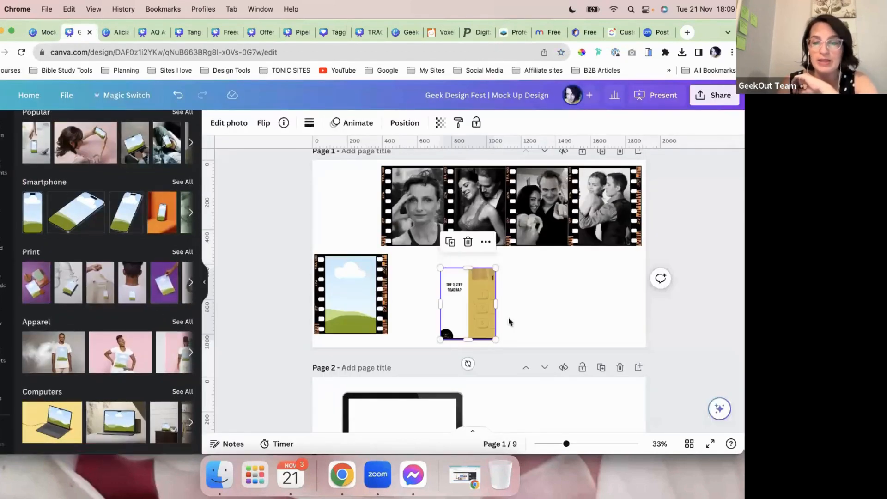
{"action": "scroll", "coordinate": [149, 368], "scroll_direction": "down", "scroll_amount": 5}
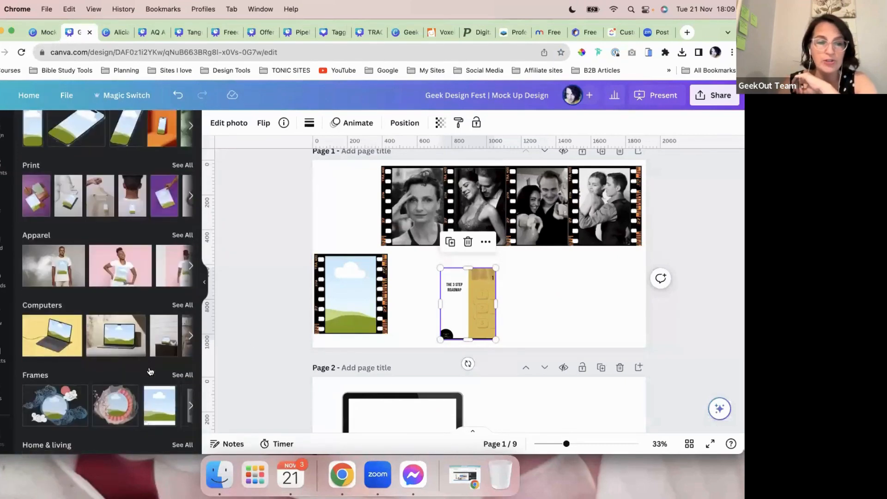
{"action": "scroll", "coordinate": [149, 367], "scroll_direction": "down", "scroll_amount": 5}
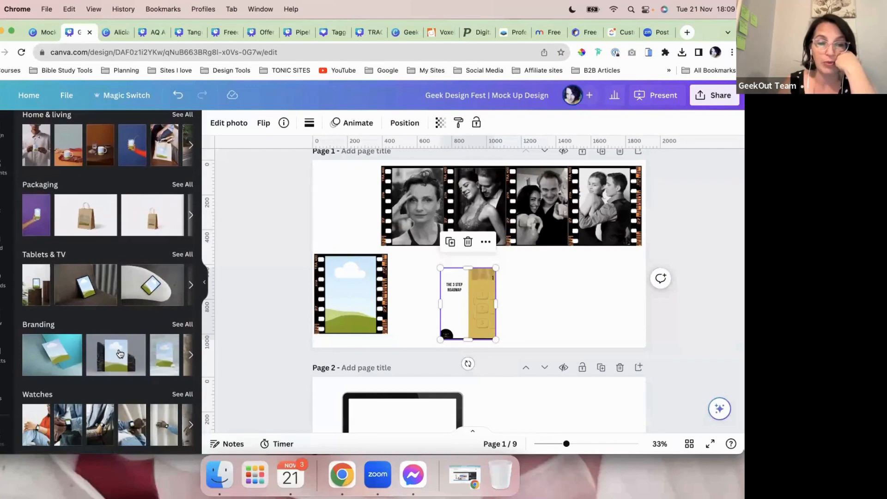
{"action": "left_click", "coordinate": [175, 327]}
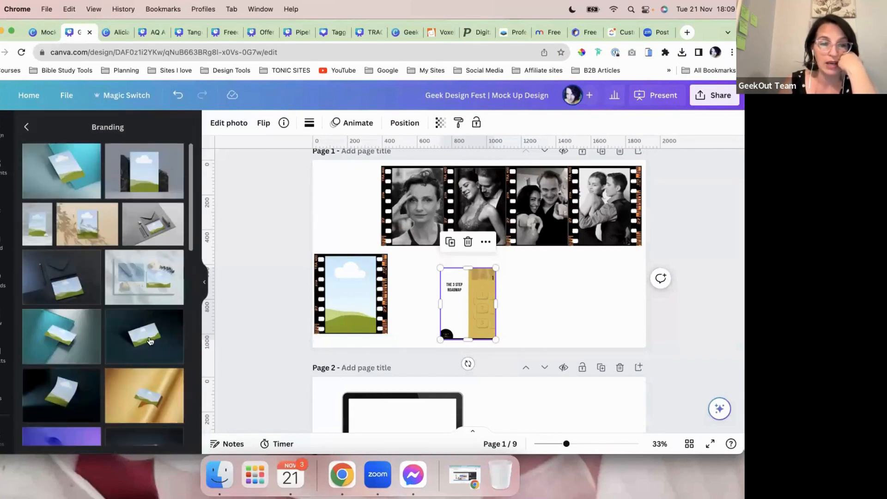
{"action": "scroll", "coordinate": [150, 341], "scroll_direction": "down", "scroll_amount": 5}
{"action": "scroll", "coordinate": [150, 341], "scroll_direction": "down", "scroll_amount": 4}
{"action": "scroll", "coordinate": [150, 341], "scroll_direction": "down", "scroll_amount": 1}
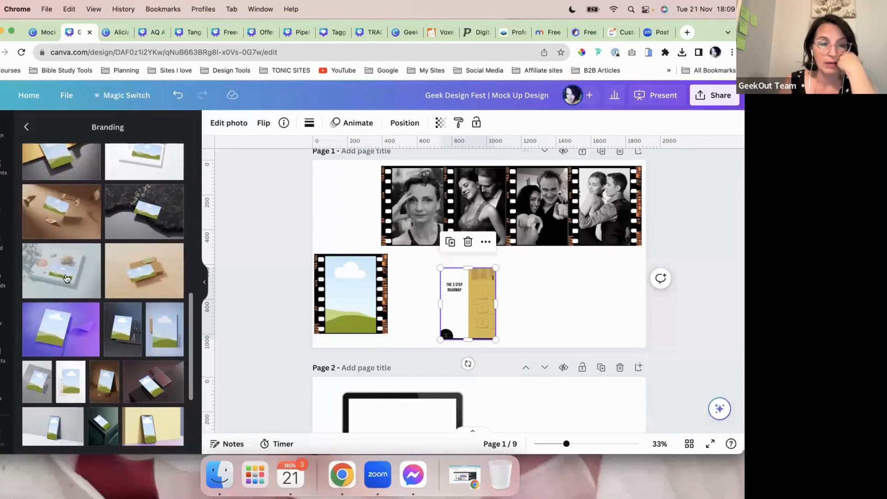
Step: Place the roadmap graphic in a blue branding-scene mockup, enlarge it, and move it left
{"action": "left_click", "coordinate": [164, 334]}
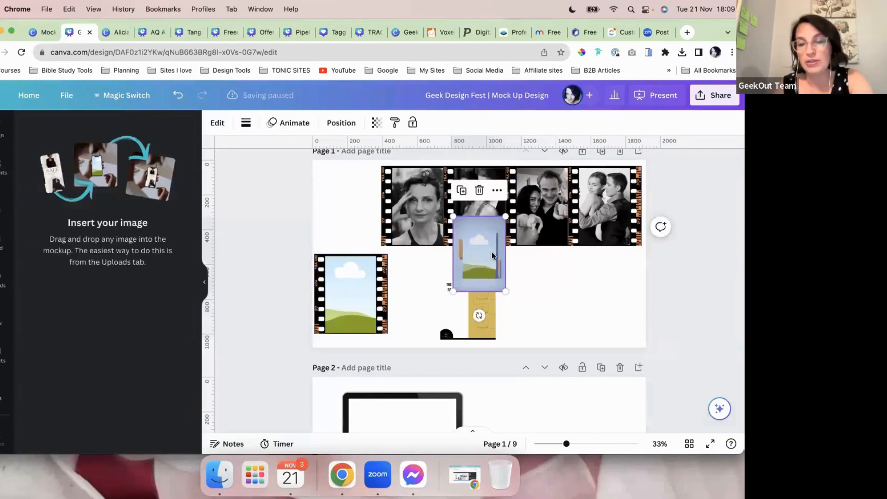
{"action": "left_click_drag", "start_coordinate": [454, 327], "coordinate": [472, 270]}
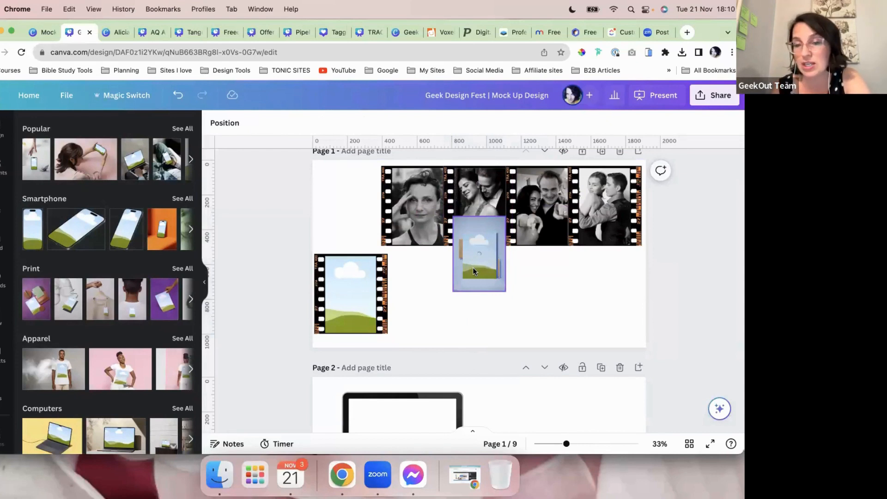
{"action": "left_click", "coordinate": [501, 291]}
{"action": "left_click_drag", "start_coordinate": [505, 291], "coordinate": [558, 332]}
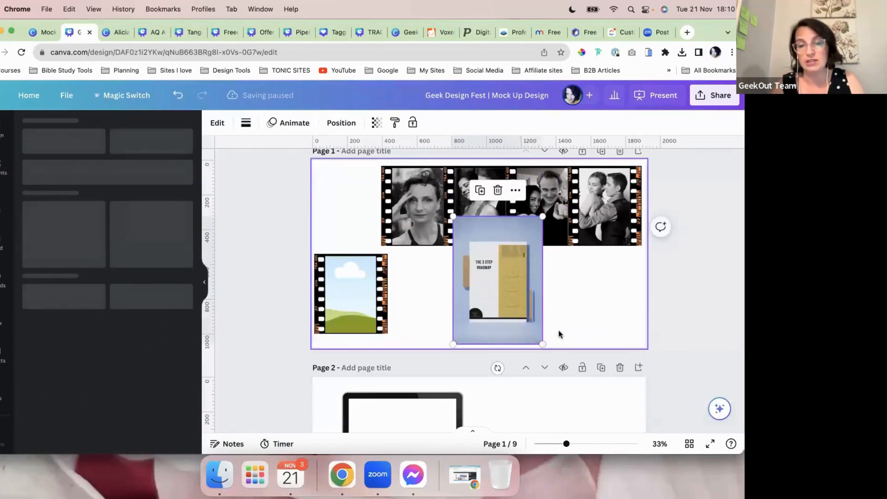
{"action": "key", "text": "ctrl+super+f"}
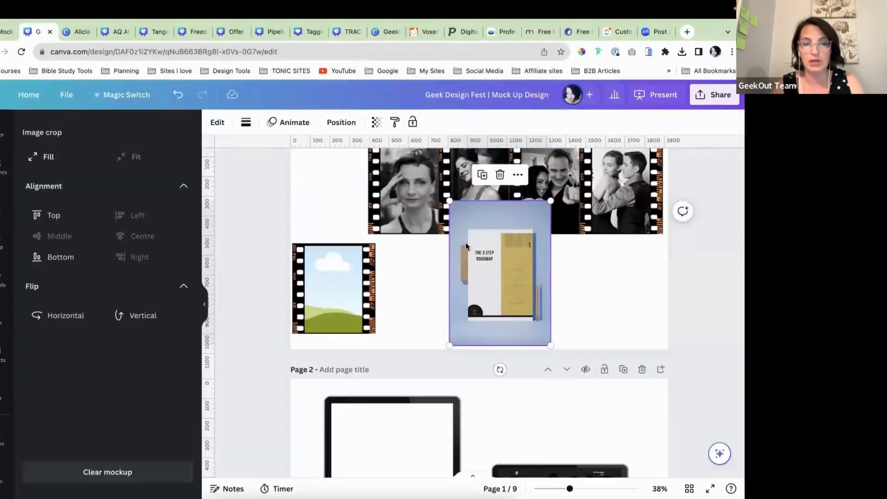
{"action": "left_click_drag", "start_coordinate": [550, 194], "coordinate": [583, 149]}
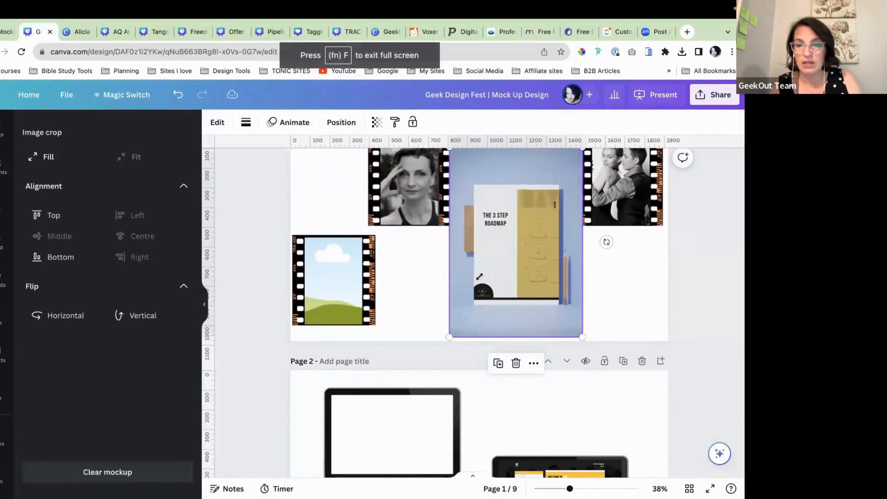
{"action": "scroll", "coordinate": [478, 276], "scroll_direction": "up", "scroll_amount": 5}
{"action": "scroll", "coordinate": [477, 277], "scroll_direction": "up", "scroll_amount": 3}
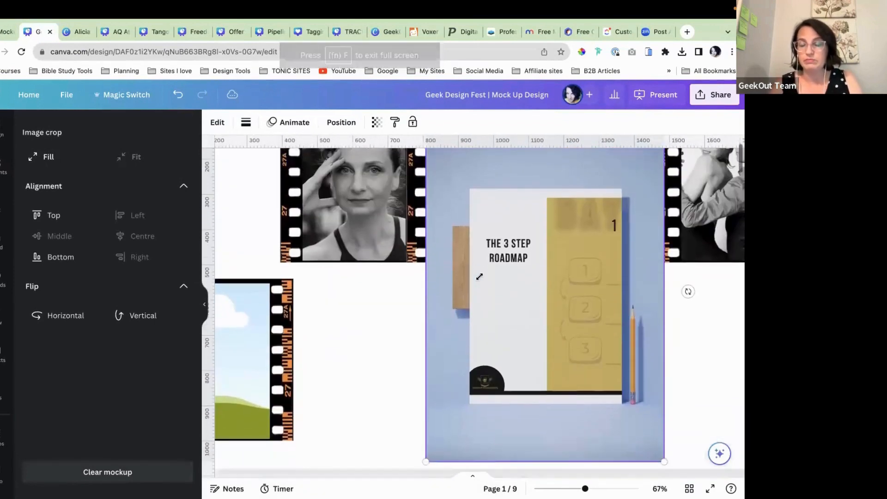
{"action": "left_click_drag", "start_coordinate": [509, 296], "coordinate": [417, 288]}
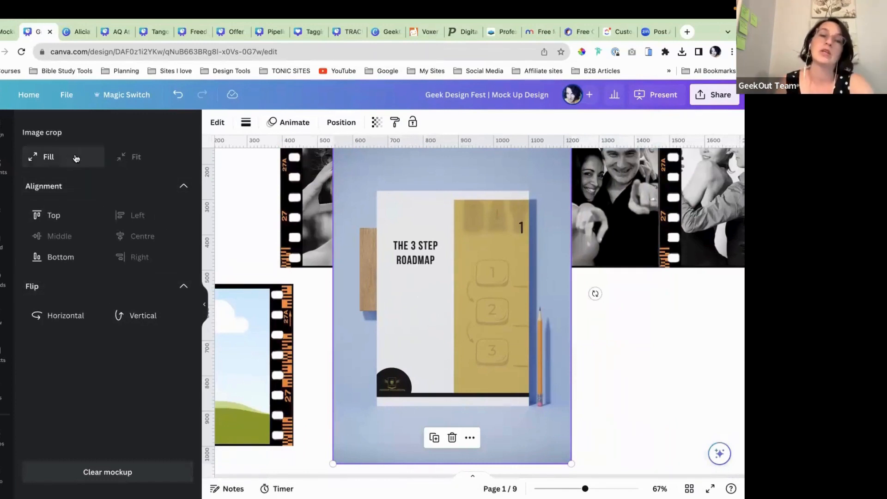
Step: Set the graphic to Fill the mockup frame and try Left and Right alignment
{"action": "left_click", "coordinate": [48, 158]}
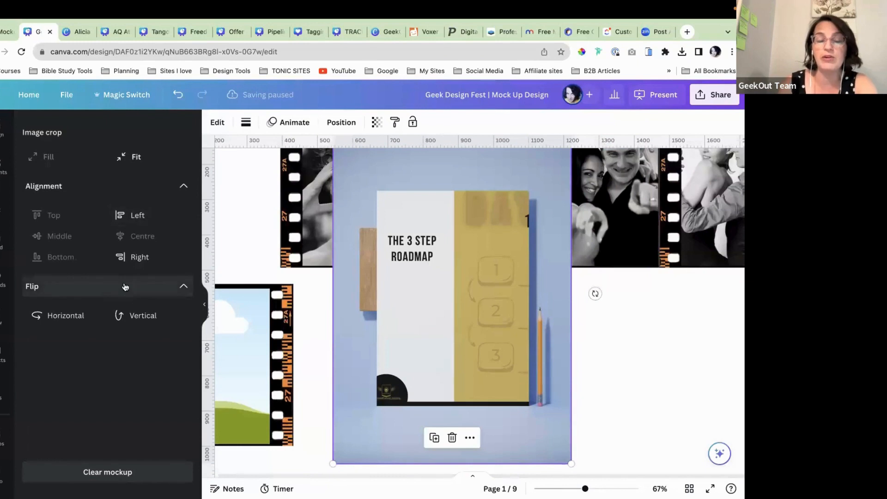
{"action": "left_click", "coordinate": [131, 216]}
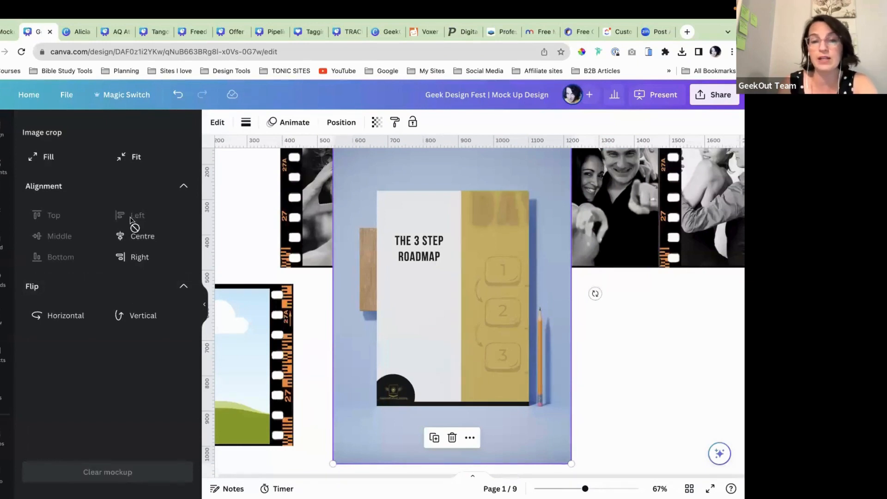
{"action": "left_click", "coordinate": [140, 259]}
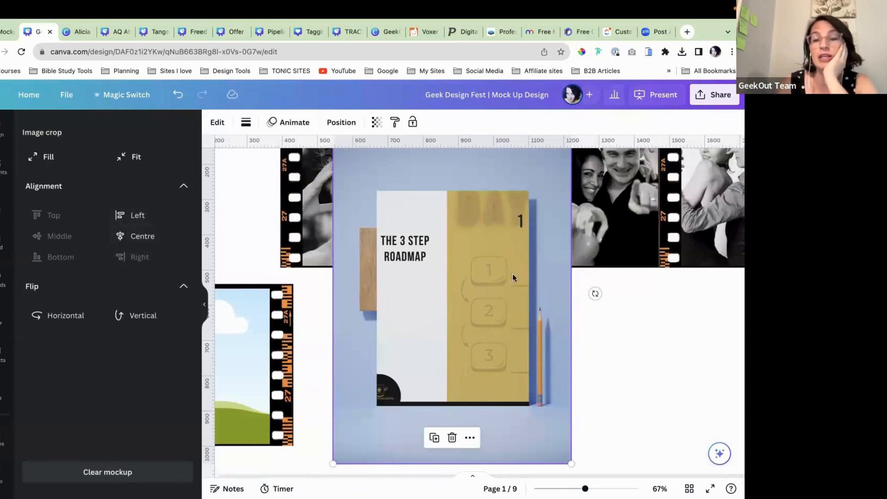
Step: Delete the branding mockup from page 1 and scroll down to page 2's laptop mockups
{"action": "scroll", "coordinate": [489, 333], "scroll_direction": "down", "scroll_amount": 2}
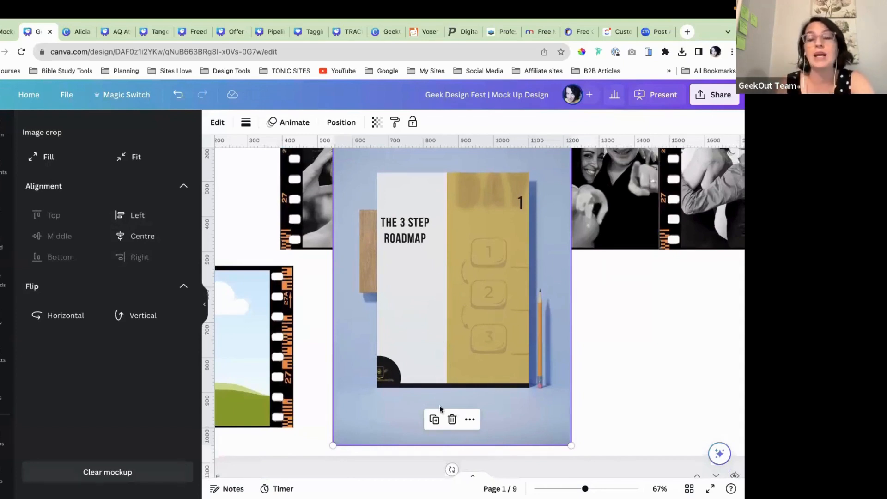
{"action": "left_click", "coordinate": [452, 419]}
{"action": "scroll", "coordinate": [467, 362], "scroll_direction": "down", "scroll_amount": 3}
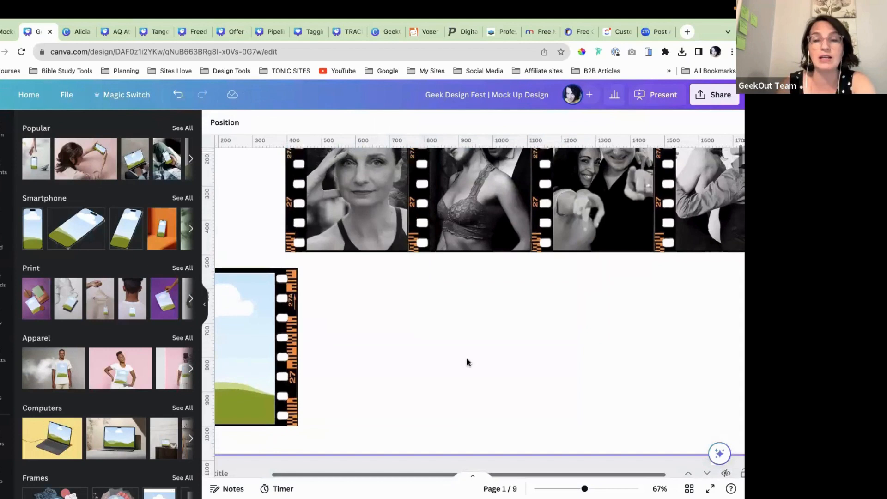
{"action": "scroll", "coordinate": [467, 362], "scroll_direction": "down", "scroll_amount": 5}
{"action": "scroll", "coordinate": [467, 362], "scroll_direction": "down", "scroll_amount": 1}
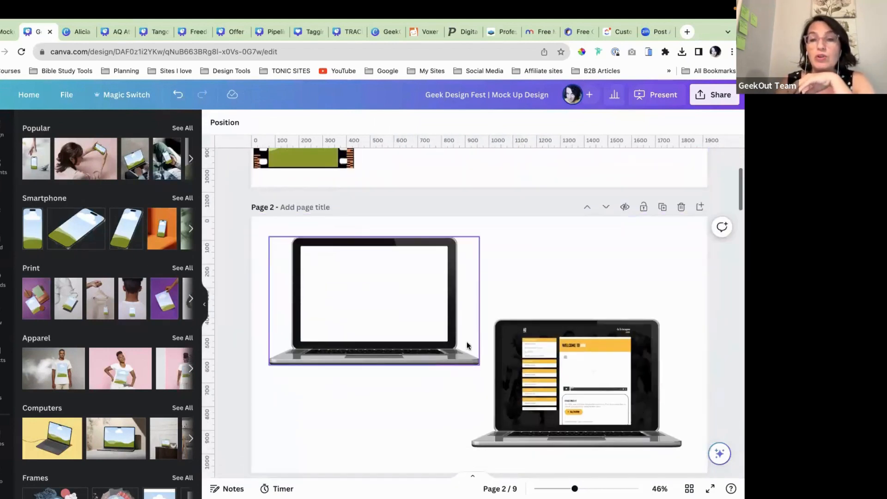
Step: Switch to the Offer Stack Mockup Templates design and scroll to the page 2 device mockup
{"action": "left_click", "coordinate": [390, 31]}
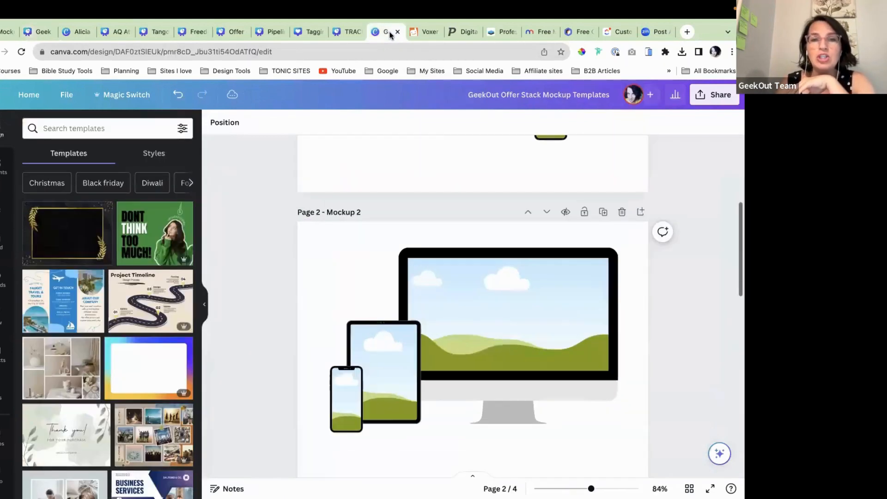
{"action": "scroll", "coordinate": [435, 278], "scroll_direction": "up", "scroll_amount": 5}
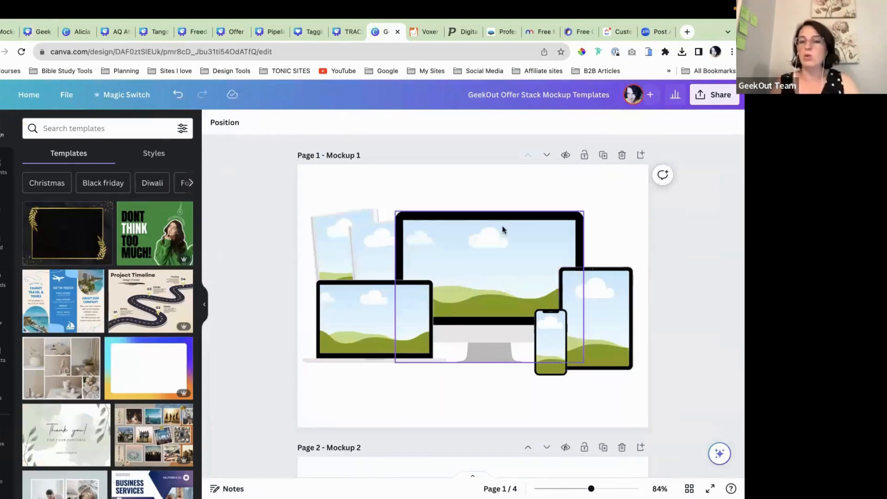
{"action": "scroll", "coordinate": [523, 314], "scroll_direction": "down", "scroll_amount": 3}
{"action": "scroll", "coordinate": [523, 314], "scroll_direction": "up", "scroll_amount": 1}
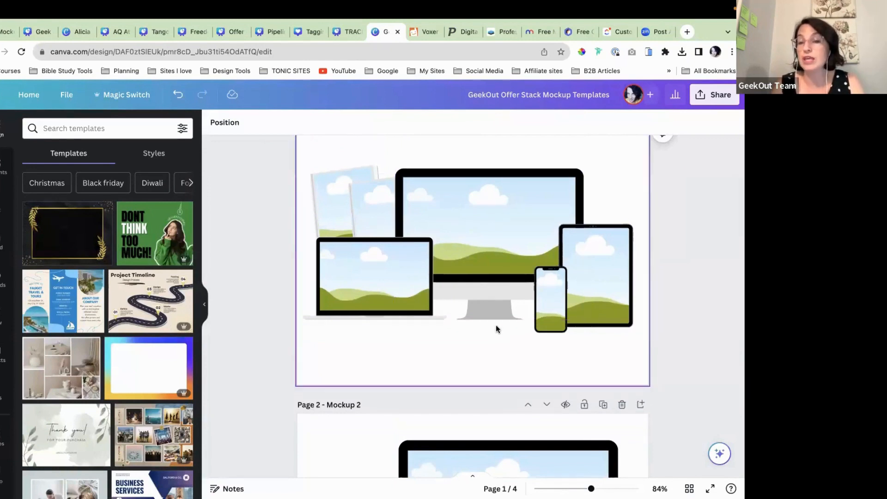
{"action": "scroll", "coordinate": [495, 325], "scroll_direction": "down", "scroll_amount": 8}
{"action": "scroll", "coordinate": [495, 325], "scroll_direction": "down", "scroll_amount": 1}
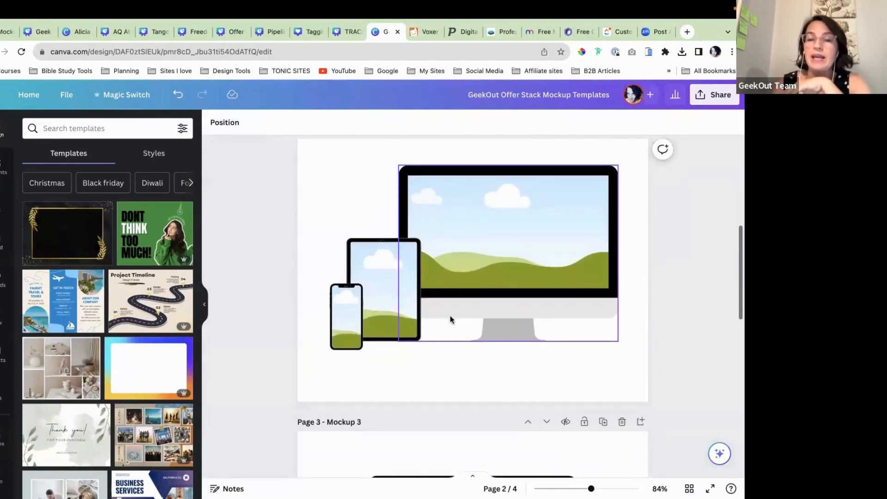
{"action": "scroll", "coordinate": [364, 270], "scroll_direction": "down", "scroll_amount": 1}
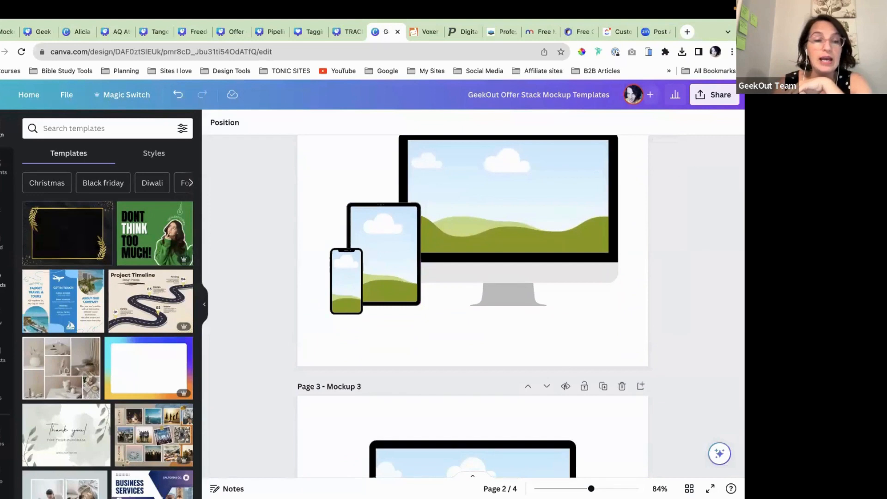
Step: Search the uploads for 'mo' and add The 3 Step Roadmap graphic to the page
{"action": "left_click", "coordinate": [3, 280]}
{"action": "scroll", "coordinate": [85, 337], "scroll_direction": "down", "scroll_amount": 10}
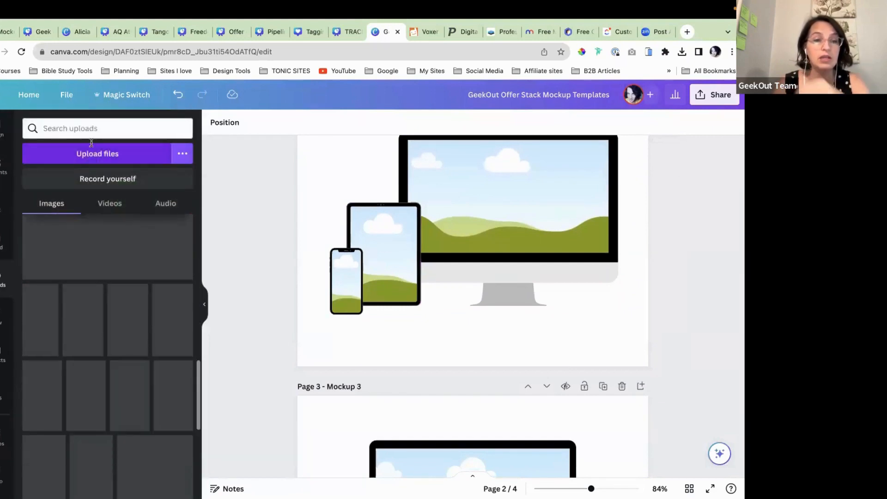
{"action": "left_click", "coordinate": [87, 130]}
{"action": "type", "text": "module"}
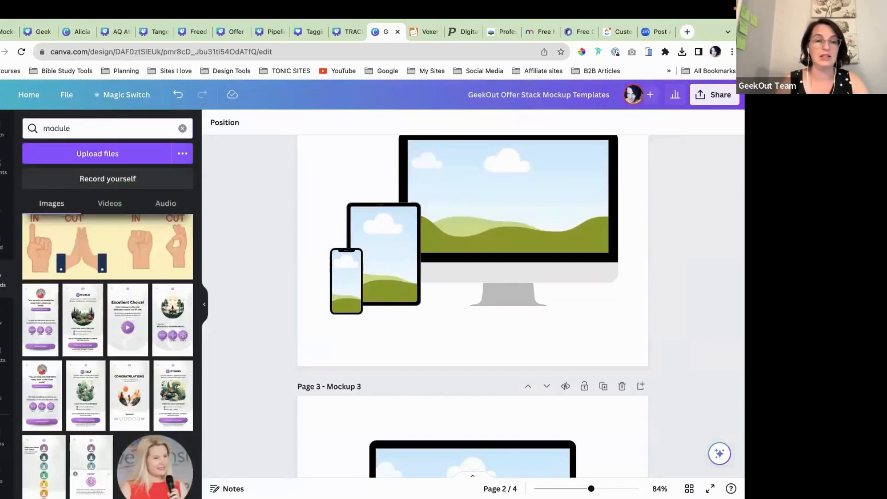
{"action": "left_click", "coordinate": [43, 231]}
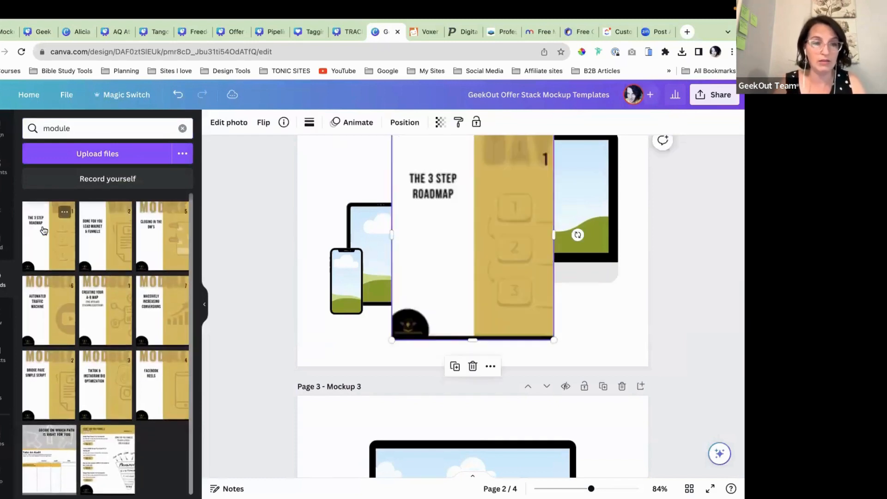
Step: Drag the roadmap graphic into the tablet frame so it fills the tablet screen
{"action": "left_click", "coordinate": [329, 170]}
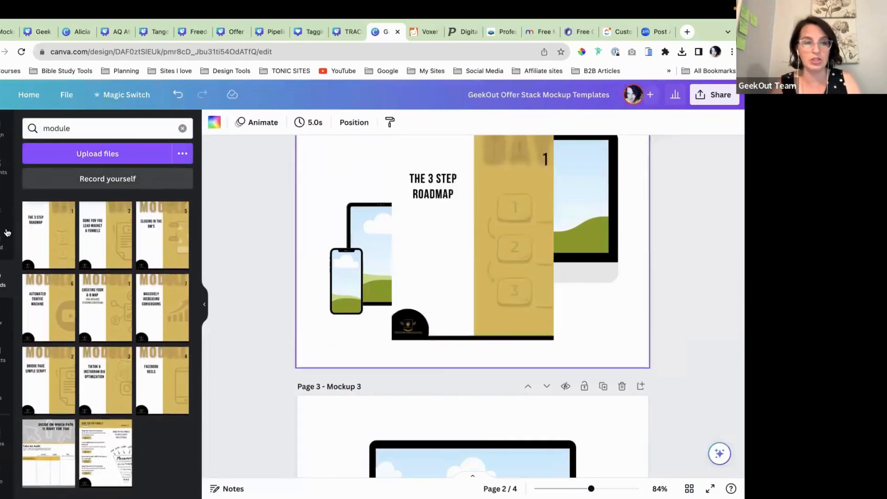
{"action": "left_click", "coordinate": [205, 303]}
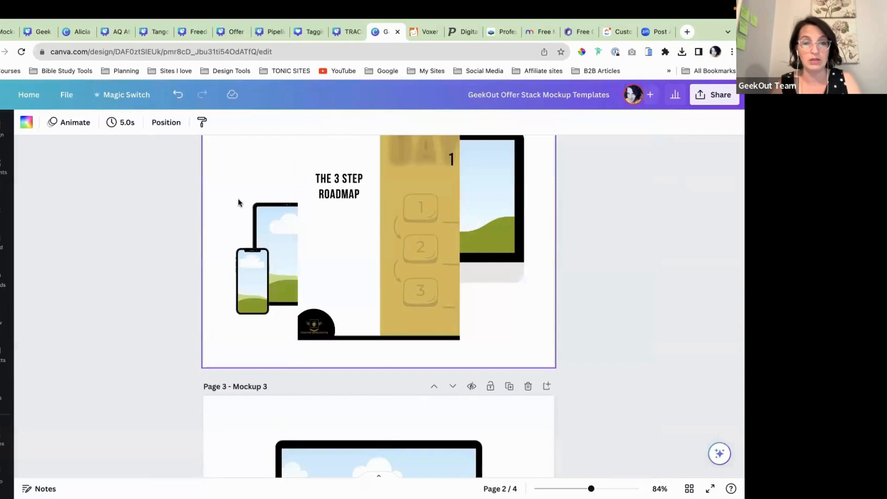
{"action": "scroll", "coordinate": [238, 198], "scroll_direction": "up", "scroll_amount": 2}
{"action": "left_click", "coordinate": [337, 281]}
{"action": "left_click_drag", "start_coordinate": [337, 281], "coordinate": [296, 300]}
{"action": "scroll", "coordinate": [359, 329], "scroll_direction": "down", "scroll_amount": 1}
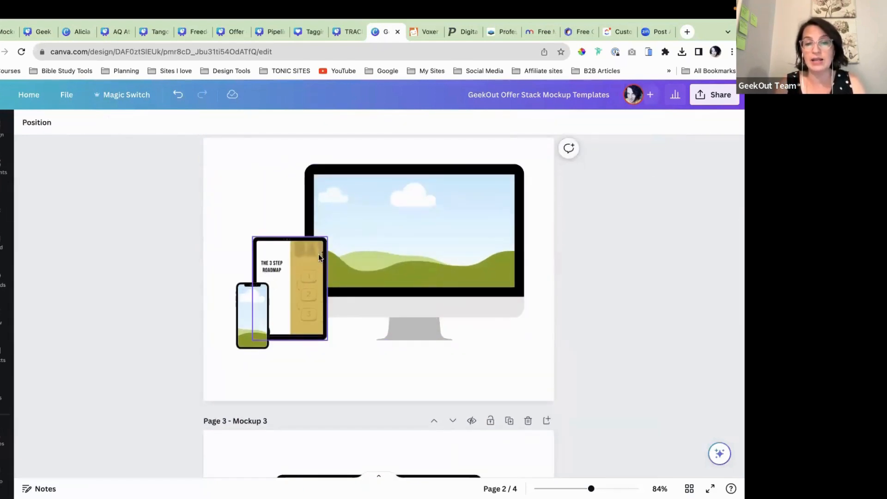
Step: Detach the roadmap image from the tablet frame and fill the screen with gold
{"action": "right_click", "coordinate": [296, 274]}
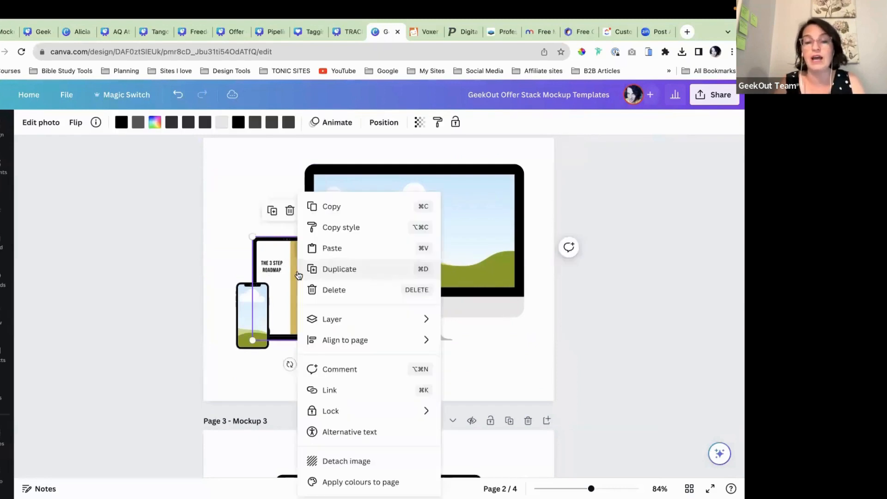
{"action": "left_click", "coordinate": [362, 460]}
{"action": "left_click", "coordinate": [271, 259]}
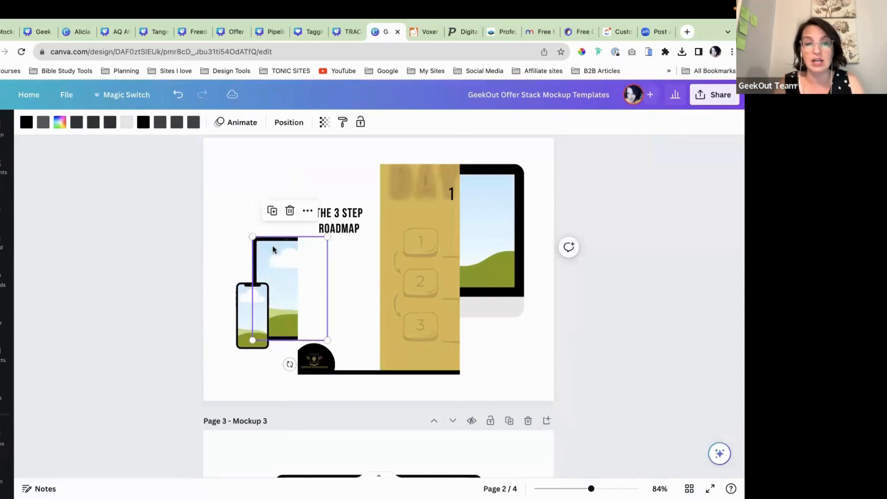
{"action": "left_click", "coordinate": [58, 125]}
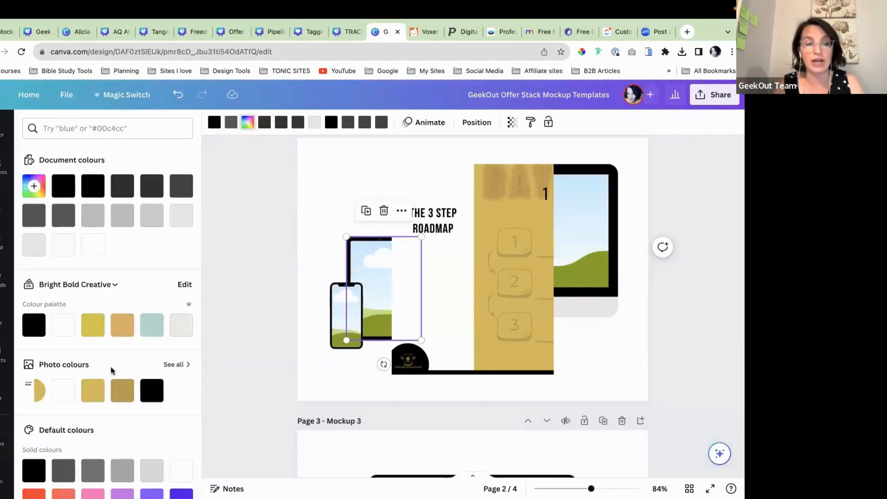
{"action": "left_click", "coordinate": [93, 391]}
Step: Lock the gold tablet frame in place
{"action": "left_click", "coordinate": [315, 190]}
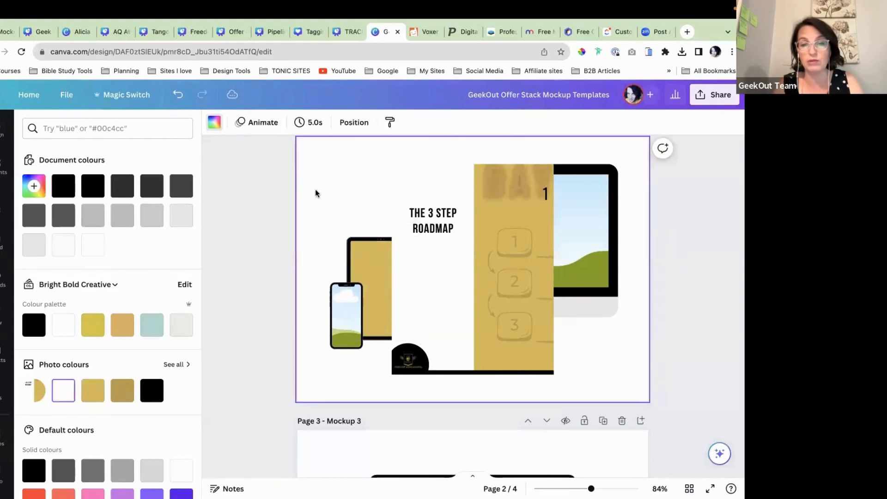
{"action": "left_click", "coordinate": [377, 253]}
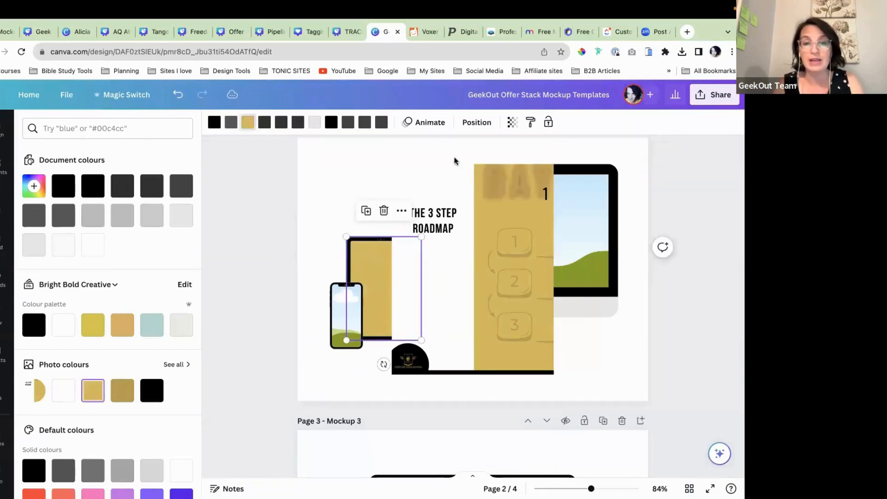
{"action": "left_click", "coordinate": [549, 121]}
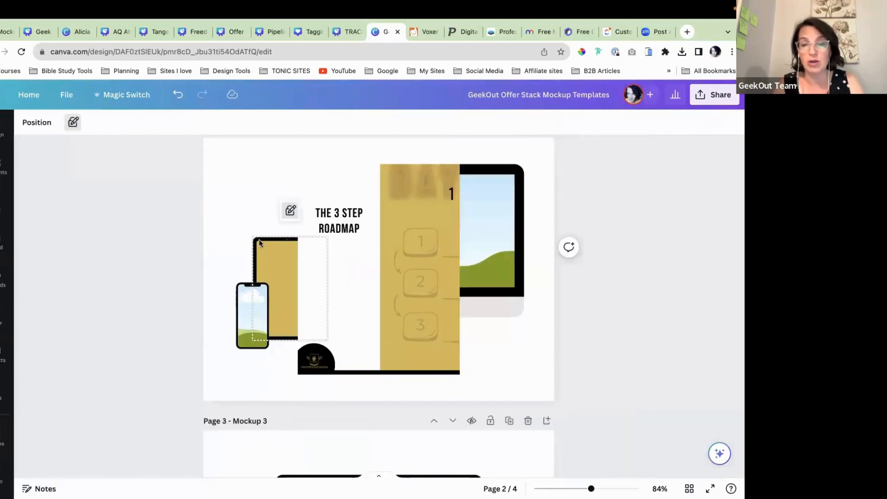
{"action": "left_click", "coordinate": [290, 211]}
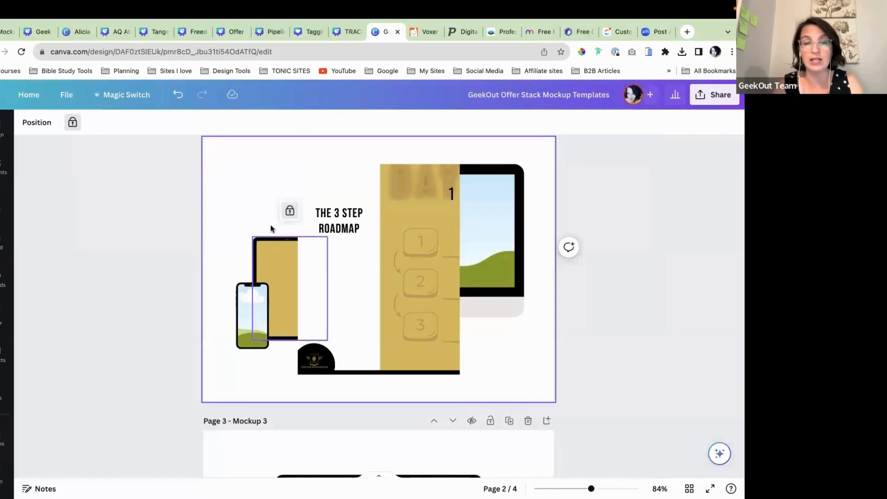
Step: Shrink the roadmap book to 155×201 and position it over the tablet screen
{"action": "left_click_drag", "start_coordinate": [370, 262], "coordinate": [308, 282]}
{"action": "left_click_drag", "start_coordinate": [397, 184], "coordinate": [324, 279]}
{"action": "left_click_drag", "start_coordinate": [236, 394], "coordinate": [255, 368]}
{"action": "left_click_drag", "start_coordinate": [281, 341], "coordinate": [282, 304]}
{"action": "left_click", "coordinate": [359, 370]}
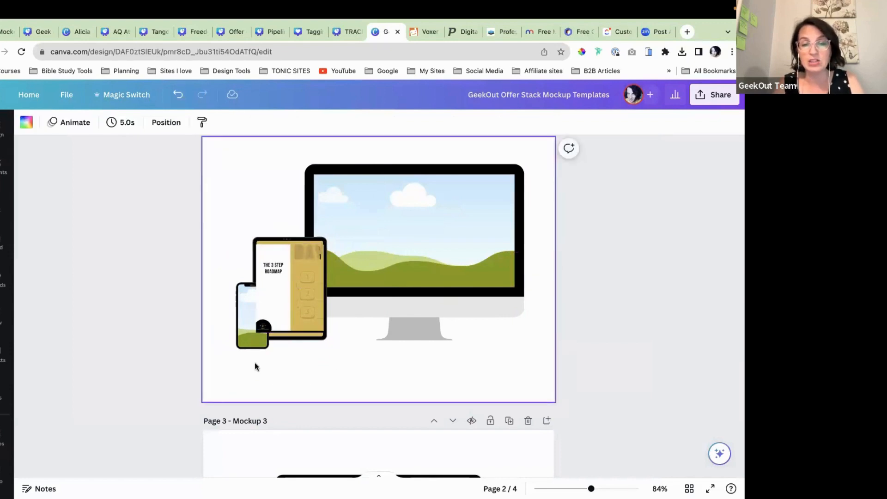
Step: Bring the phone mockup forward in front of the tablet
{"action": "left_click", "coordinate": [249, 336]}
{"action": "left_click", "coordinate": [253, 122]}
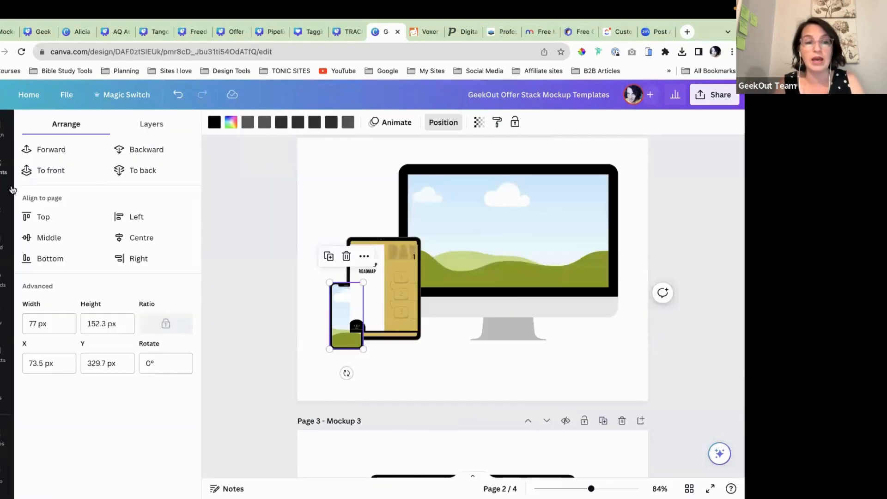
{"action": "left_click", "coordinate": [48, 170]}
{"action": "left_click", "coordinate": [450, 364]}
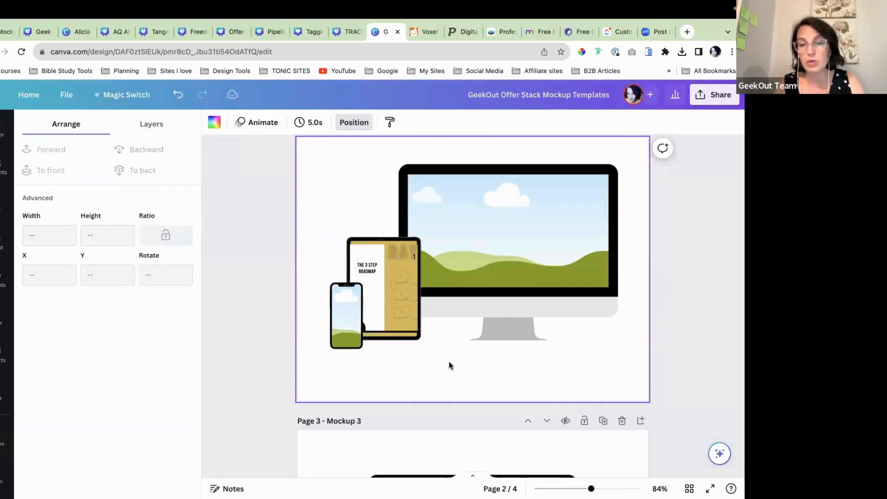
Step: Narrow the image inside the tablet screen slightly to about 152 px
{"action": "left_click", "coordinate": [398, 304]}
{"action": "left_click_drag", "start_coordinate": [417, 290], "coordinate": [416, 289]}
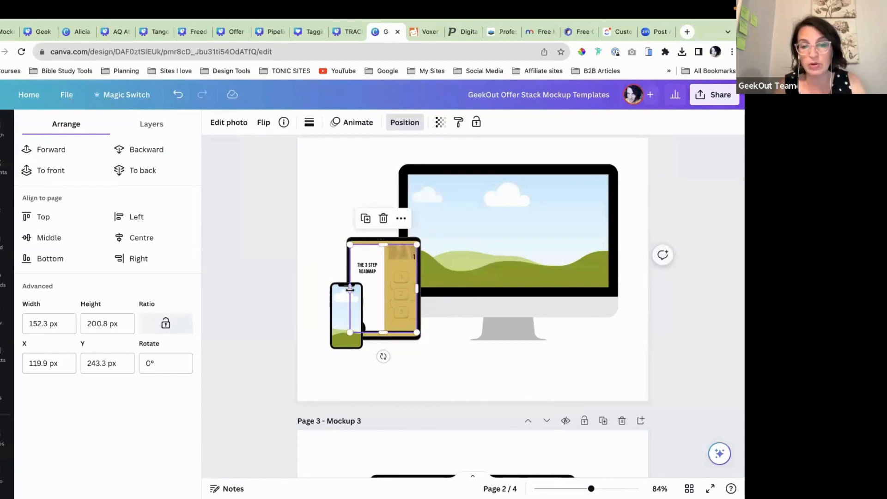
{"action": "left_click_drag", "start_coordinate": [351, 287], "coordinate": [356, 287]}
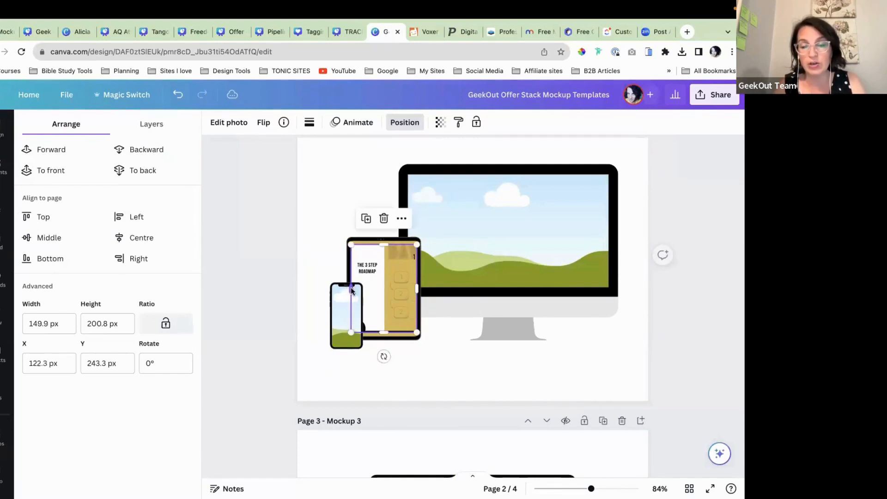
{"action": "left_click", "coordinate": [442, 364]}
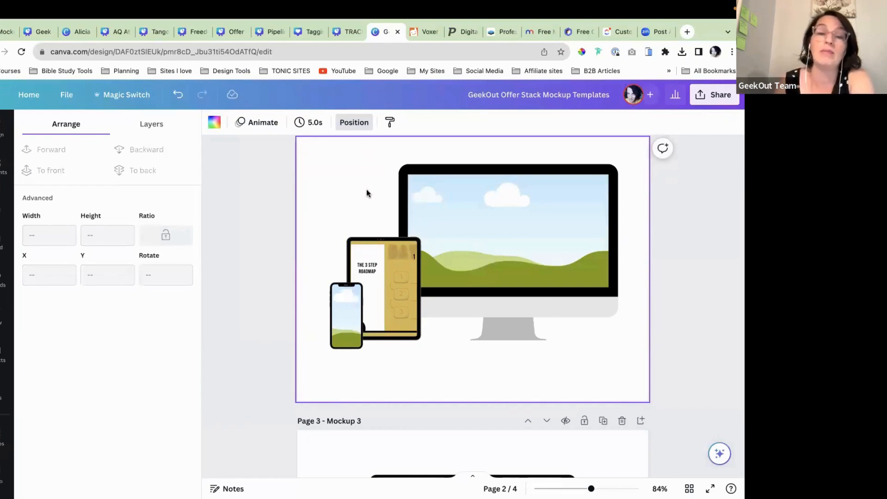
Step: Delete the roadmap image from the tablet and open another client's offer-stack design
{"action": "left_click", "coordinate": [397, 287]}
{"action": "key", "text": "Delete"}
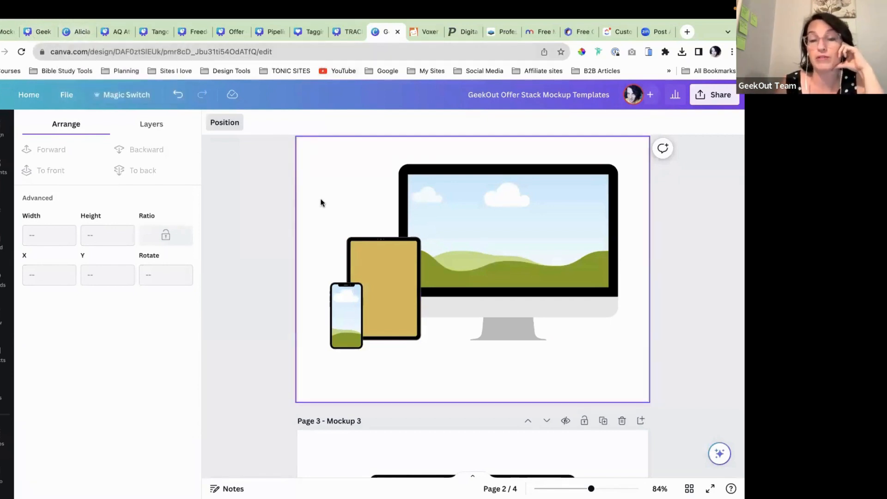
{"action": "scroll", "coordinate": [322, 203], "scroll_direction": "up", "scroll_amount": 1}
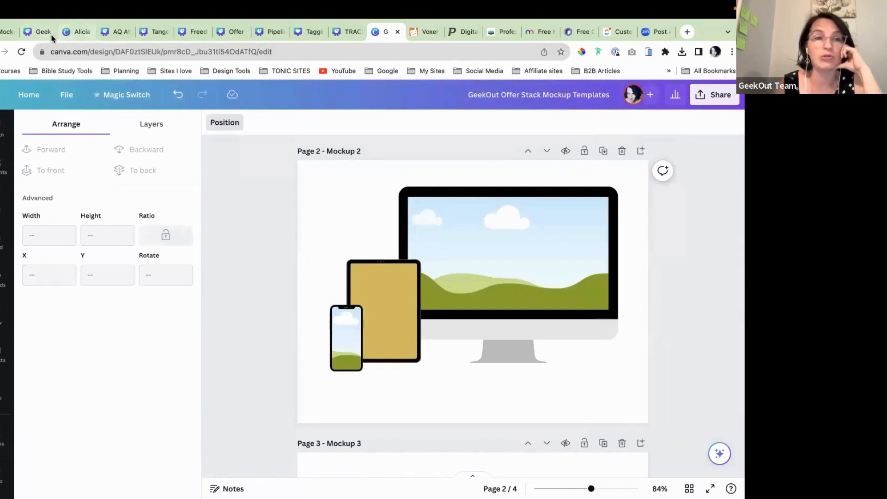
{"action": "left_click", "coordinate": [77, 31]}
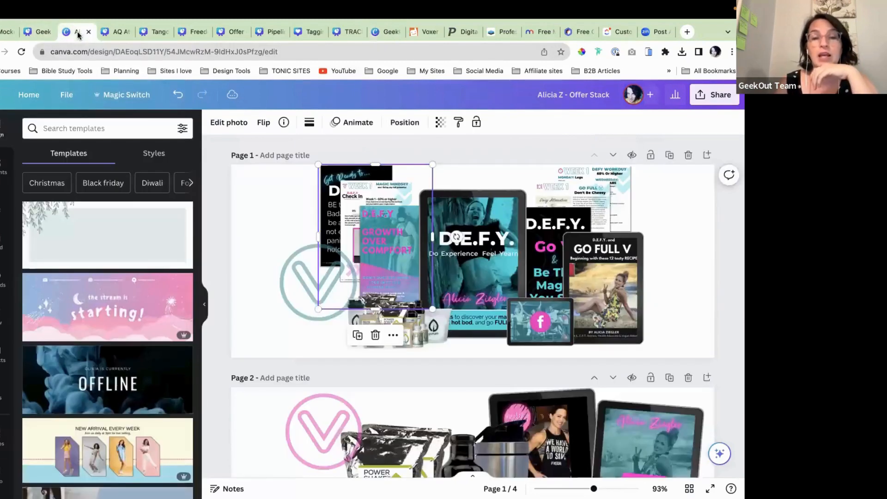
Step: Hide the templates panel and look over the example's page 1 collage
{"action": "left_click", "coordinate": [246, 226]}
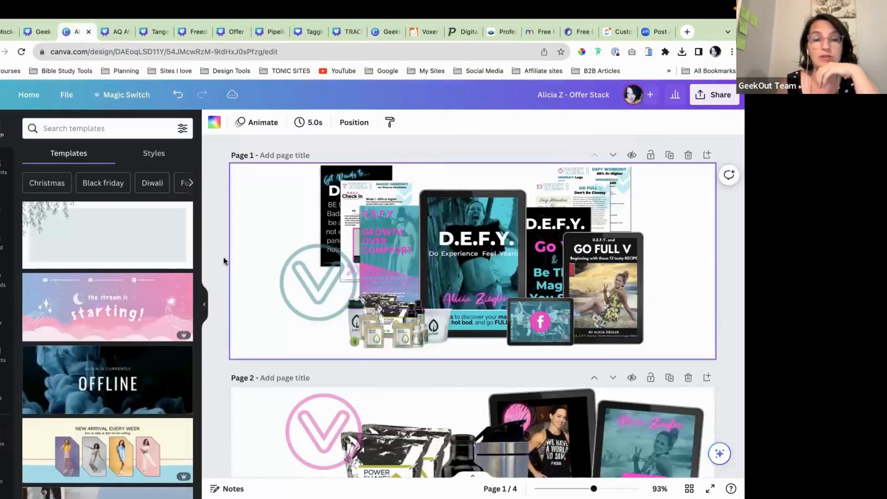
{"action": "left_click", "coordinate": [205, 304]}
{"action": "scroll", "coordinate": [317, 308], "scroll_direction": "up", "scroll_amount": 1}
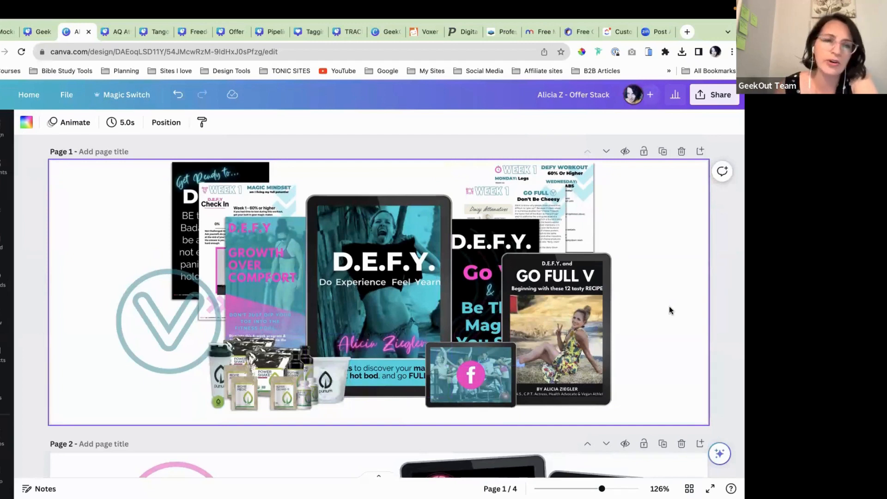
{"action": "scroll", "coordinate": [669, 306], "scroll_direction": "up", "scroll_amount": 2}
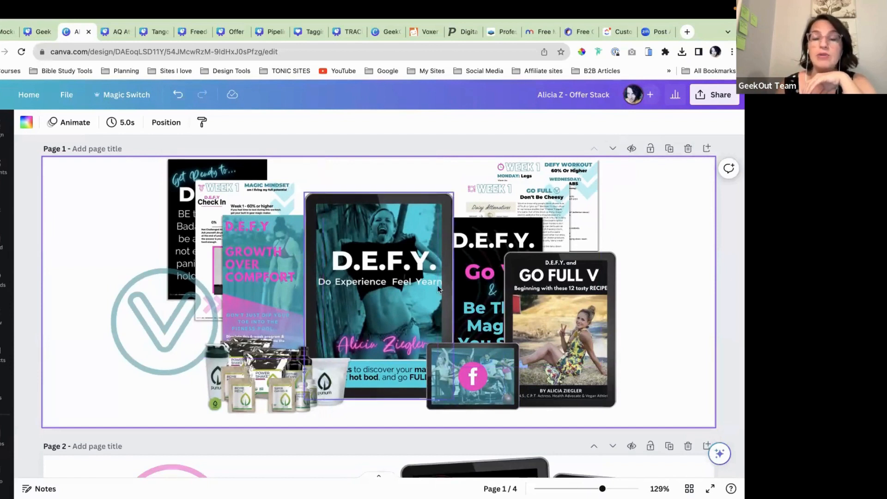
{"action": "scroll", "coordinate": [254, 336], "scroll_direction": "down", "scroll_amount": 1}
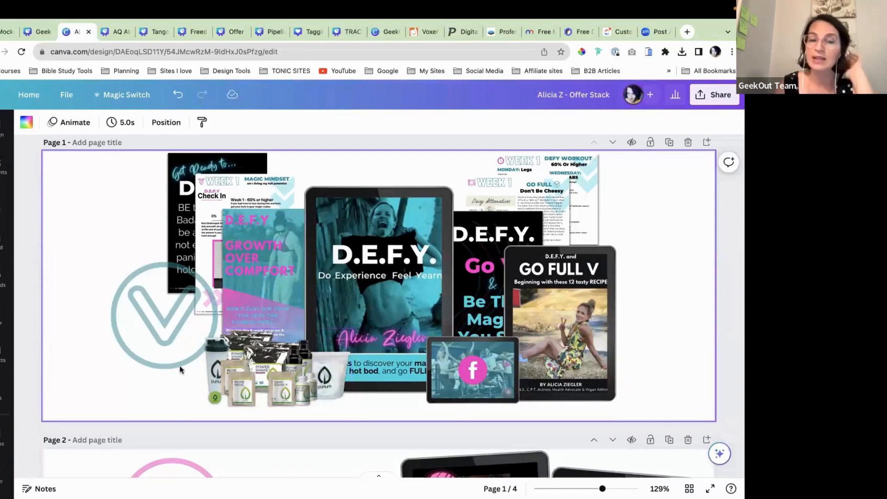
Step: Scroll through the remaining example pages, then switch to the AQ Athletics Offer Stack design
{"action": "left_click", "coordinate": [159, 339]}
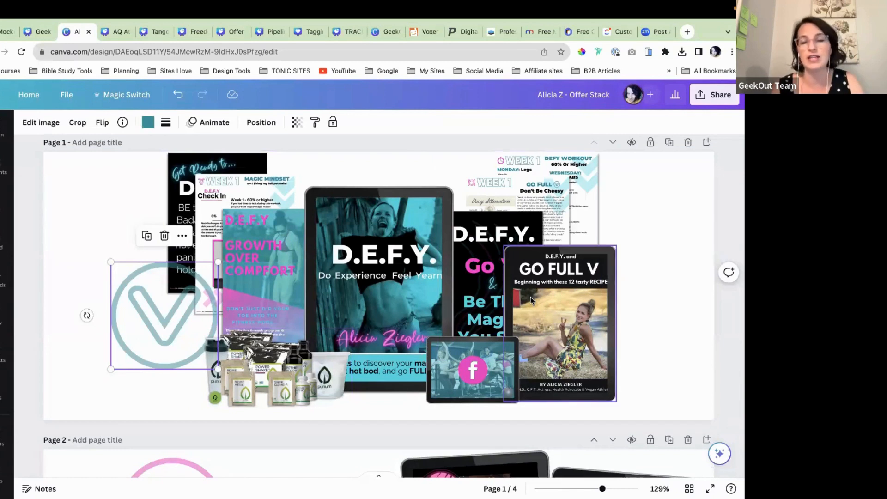
{"action": "scroll", "coordinate": [530, 299], "scroll_direction": "down", "scroll_amount": 6}
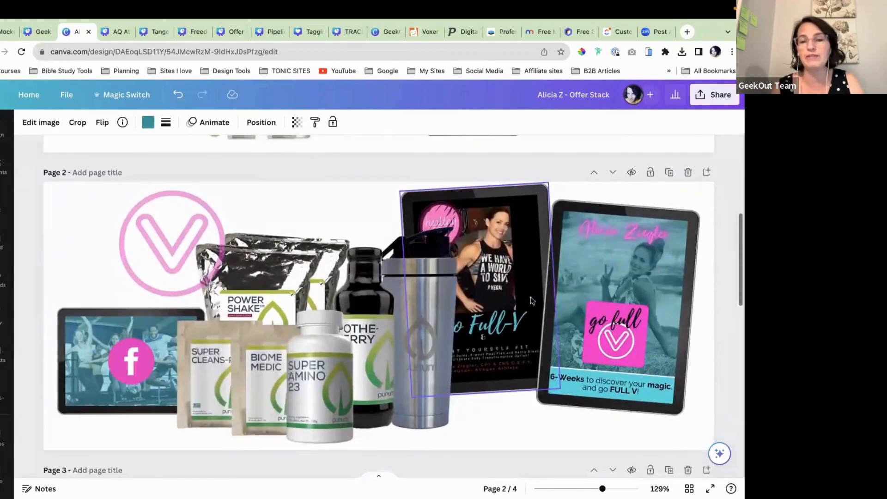
{"action": "scroll", "coordinate": [530, 300], "scroll_direction": "down", "scroll_amount": 5}
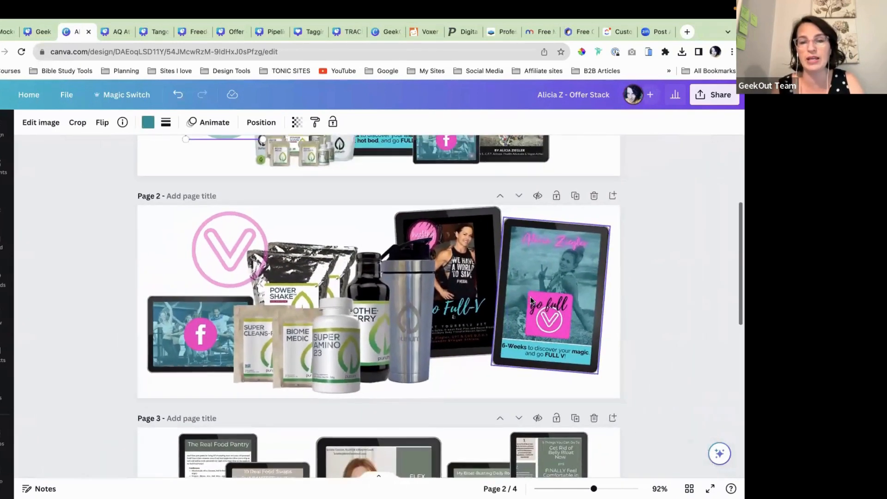
{"action": "scroll", "coordinate": [486, 371], "scroll_direction": "down", "scroll_amount": 3}
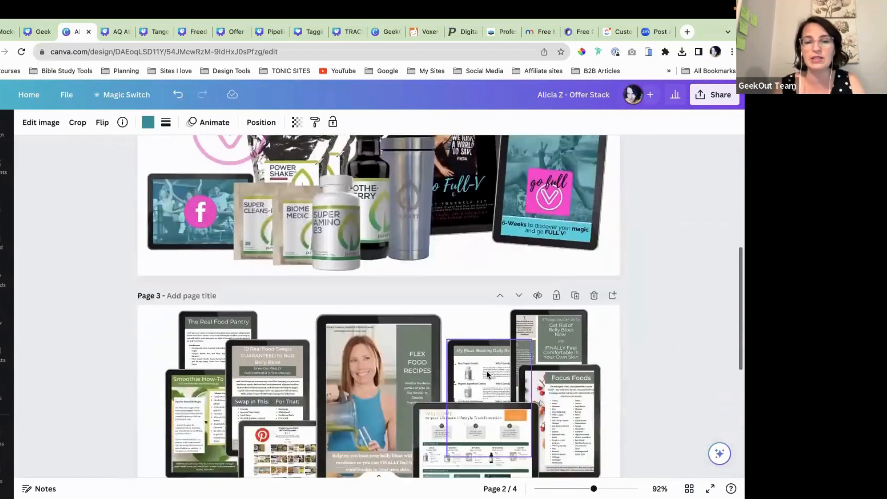
{"action": "scroll", "coordinate": [486, 370], "scroll_direction": "up", "scroll_amount": 8}
{"action": "left_click", "coordinate": [165, 319]}
{"action": "scroll", "coordinate": [237, 301], "scroll_direction": "up", "scroll_amount": 3}
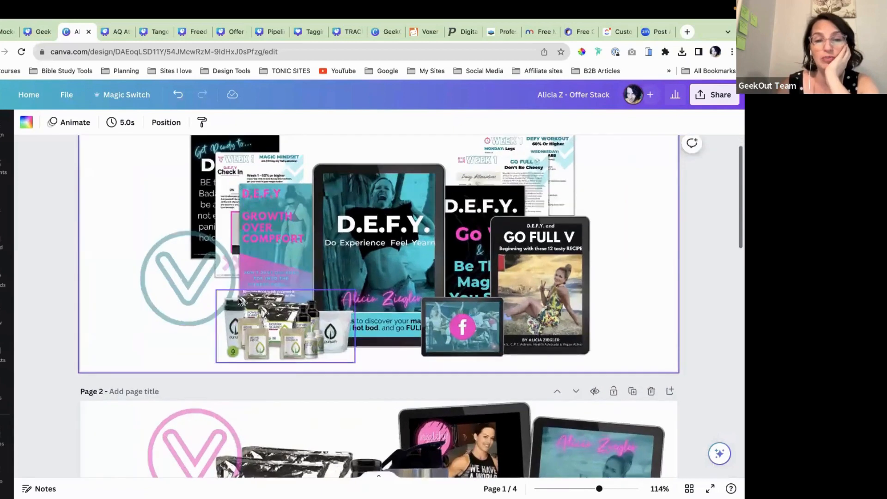
{"action": "scroll", "coordinate": [237, 298], "scroll_direction": "up", "scroll_amount": 1}
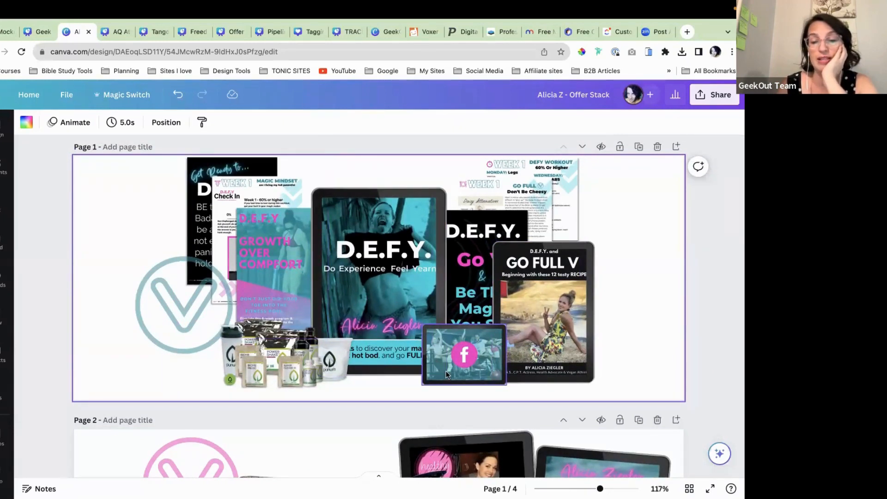
{"action": "left_click", "coordinate": [115, 32]}
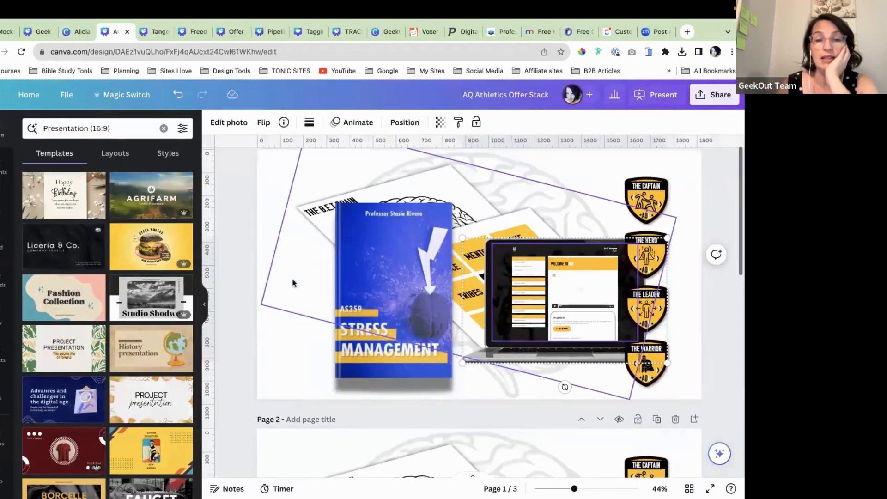
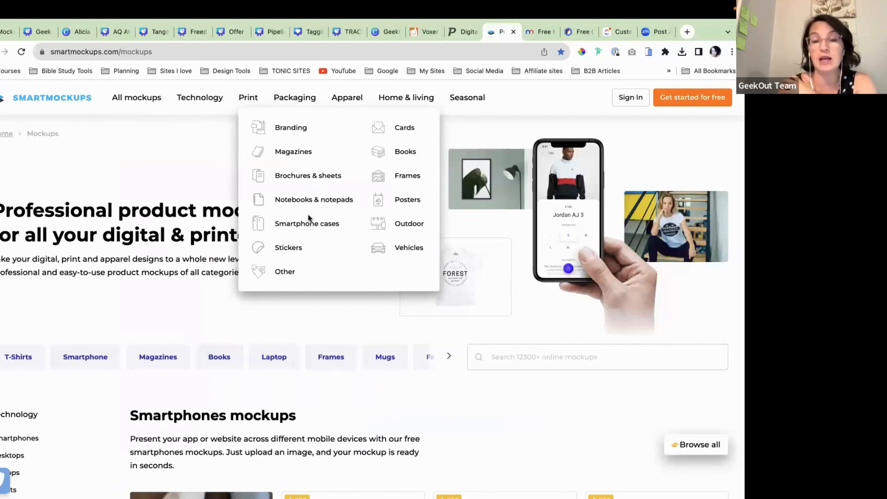
Step: Open the Books category under Print in Smartmockups
{"action": "mouse_move", "coordinate": [199, 100]}
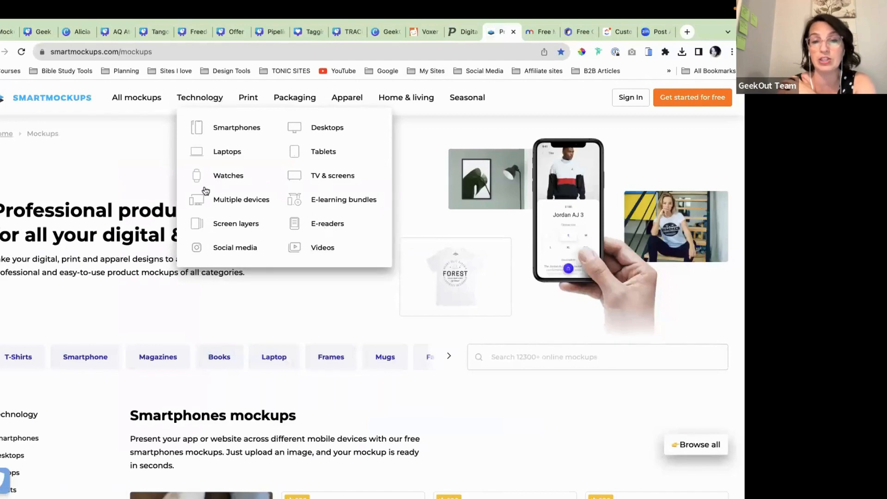
{"action": "mouse_move", "coordinate": [359, 100]}
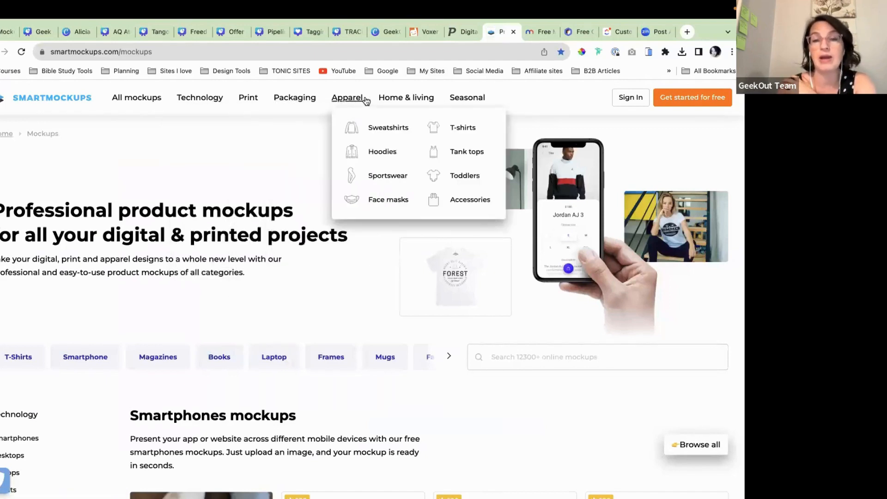
{"action": "mouse_move", "coordinate": [249, 99]}
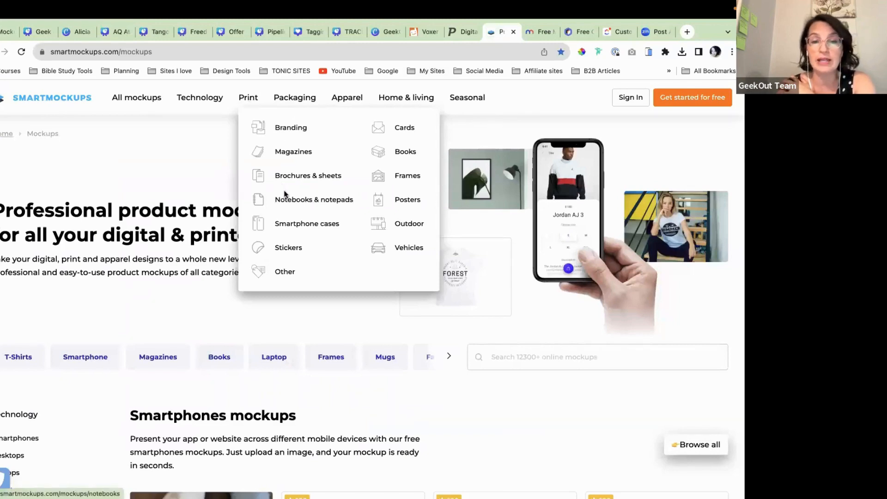
{"action": "left_click", "coordinate": [405, 154]}
{"action": "scroll", "coordinate": [326, 277], "scroll_direction": "down", "scroll_amount": 3}
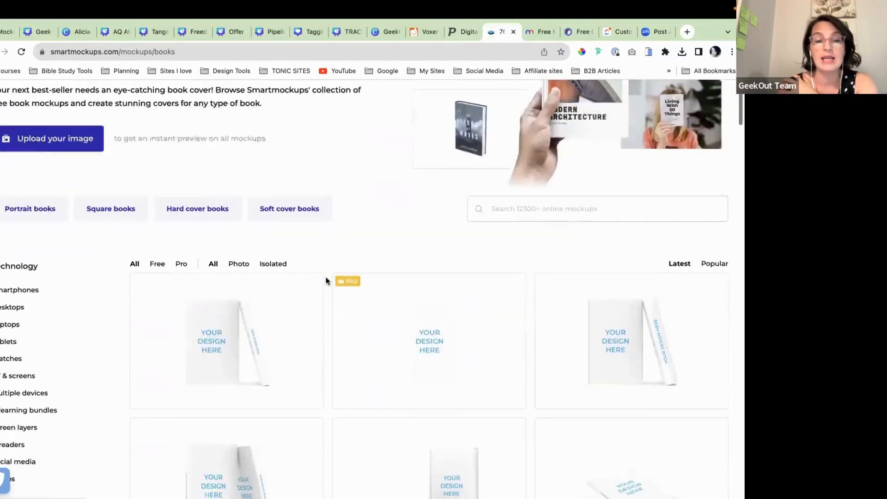
{"action": "scroll", "coordinate": [326, 276], "scroll_direction": "down", "scroll_amount": 2}
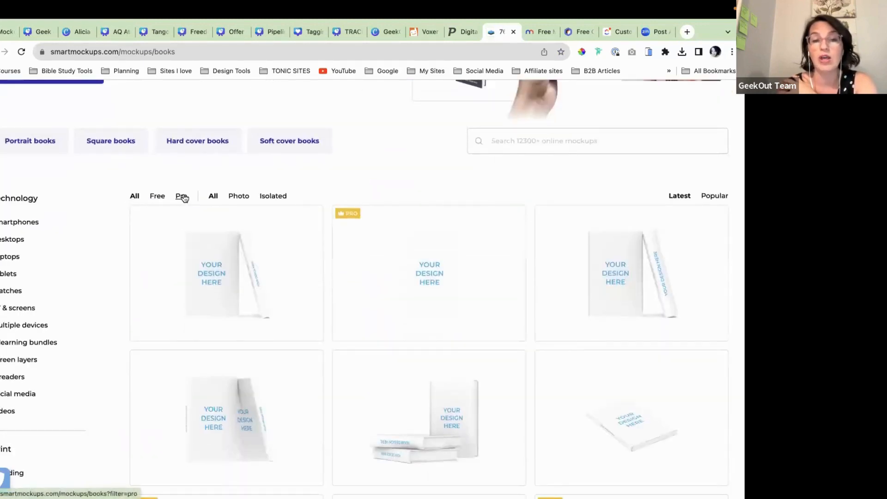
Step: Filter the book mockups to Free and Isolated, then browse the results
{"action": "left_click", "coordinate": [155, 196]}
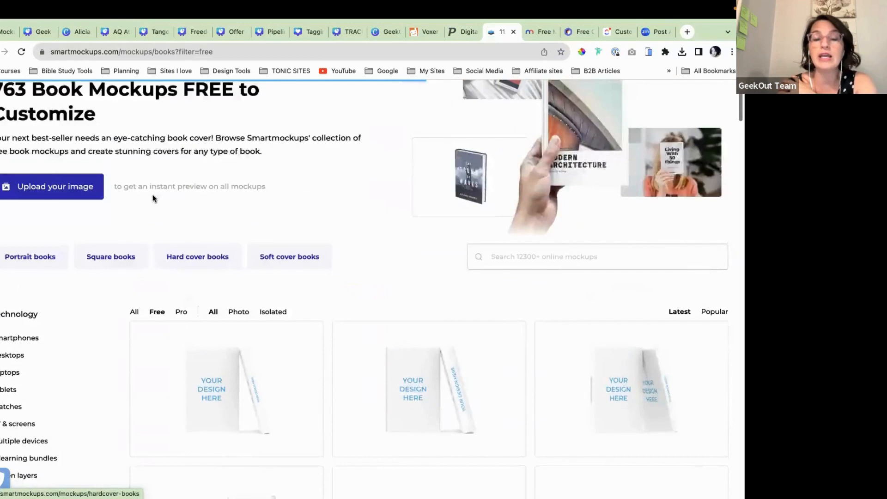
{"action": "scroll", "coordinate": [182, 238], "scroll_direction": "down", "scroll_amount": 5}
{"action": "left_click", "coordinate": [272, 183]}
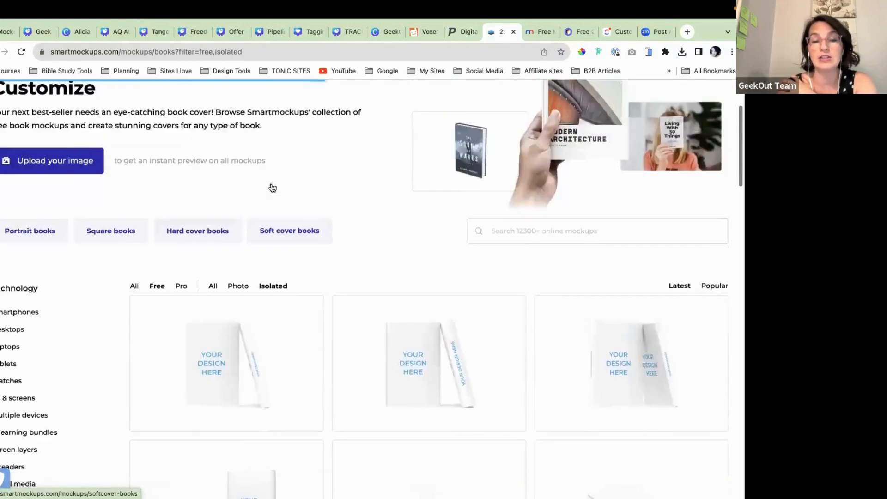
{"action": "scroll", "coordinate": [333, 331], "scroll_direction": "down", "scroll_amount": 5}
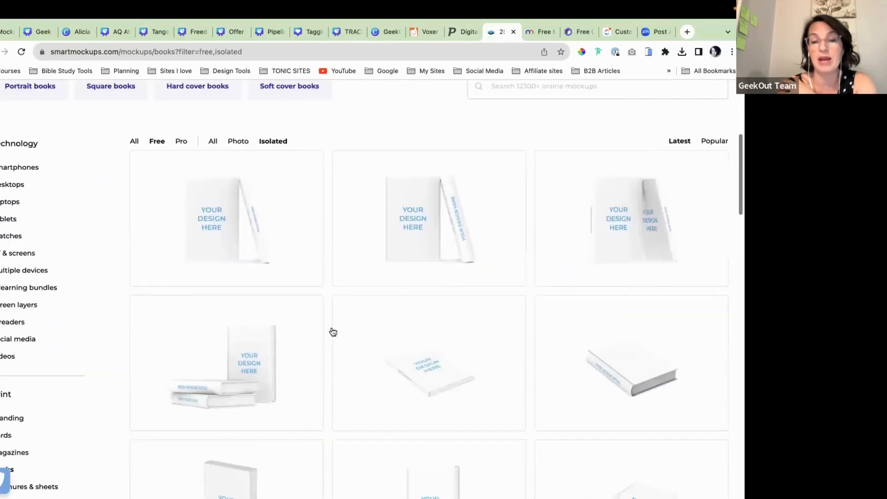
{"action": "scroll", "coordinate": [332, 331], "scroll_direction": "down", "scroll_amount": 4}
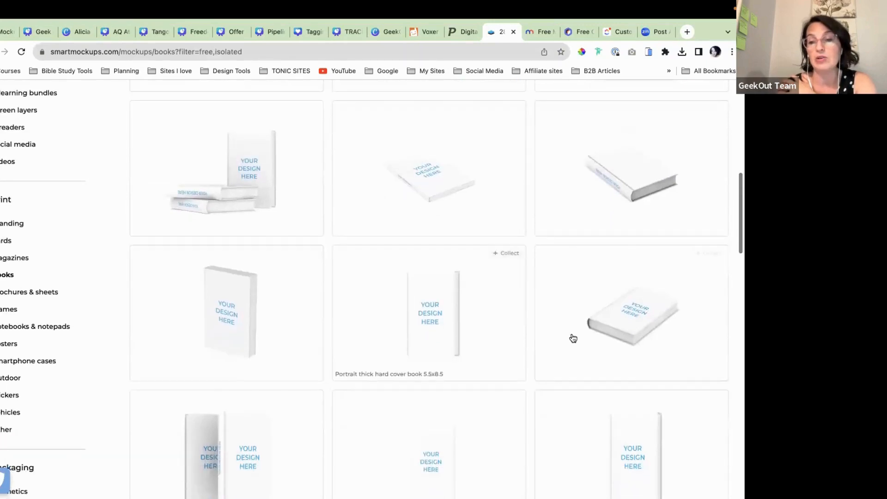
{"action": "scroll", "coordinate": [573, 338], "scroll_direction": "down", "scroll_amount": 7}
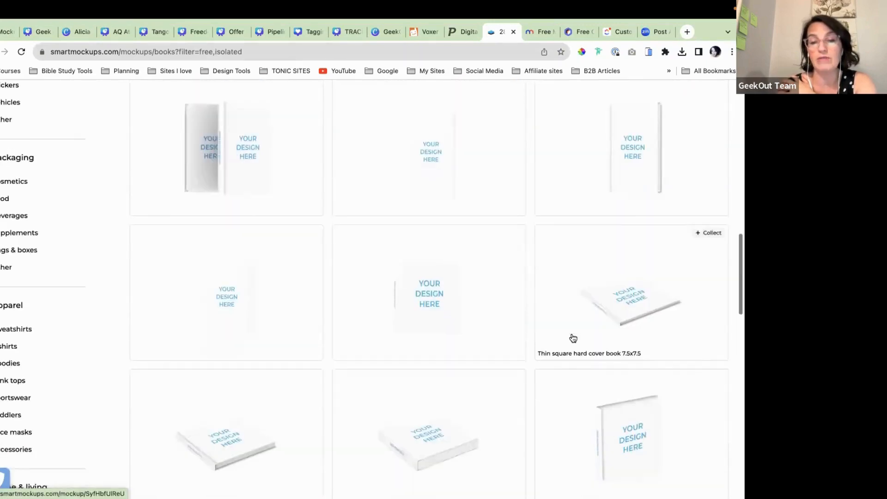
{"action": "scroll", "coordinate": [573, 338], "scroll_direction": "down", "scroll_amount": 2}
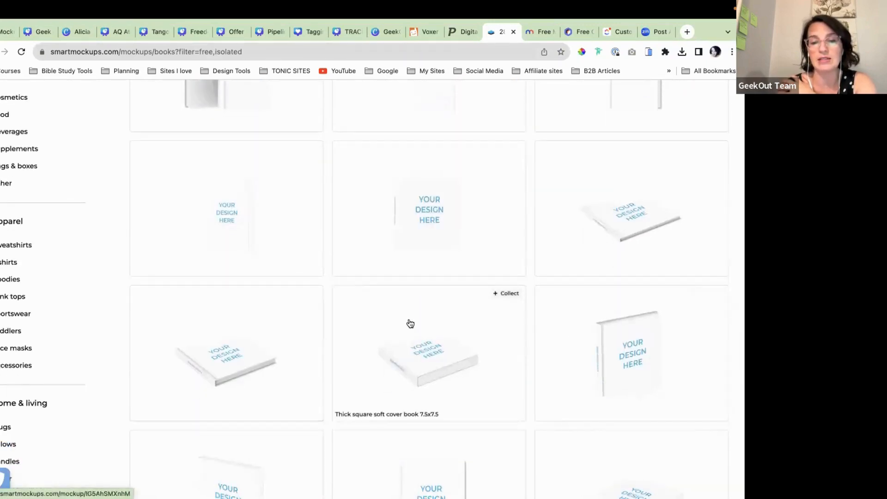
{"action": "scroll", "coordinate": [410, 323], "scroll_direction": "down", "scroll_amount": 3}
{"action": "scroll", "coordinate": [410, 324], "scroll_direction": "up", "scroll_amount": 5}
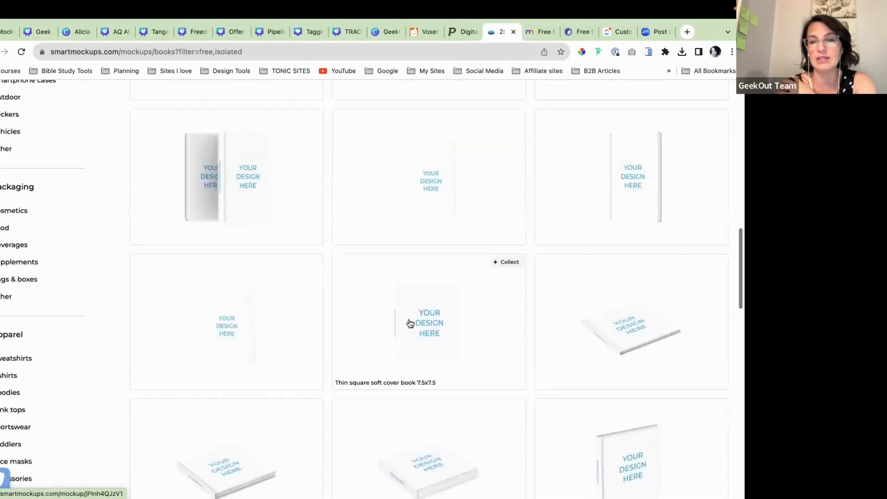
{"action": "scroll", "coordinate": [470, 287], "scroll_direction": "up", "scroll_amount": 6}
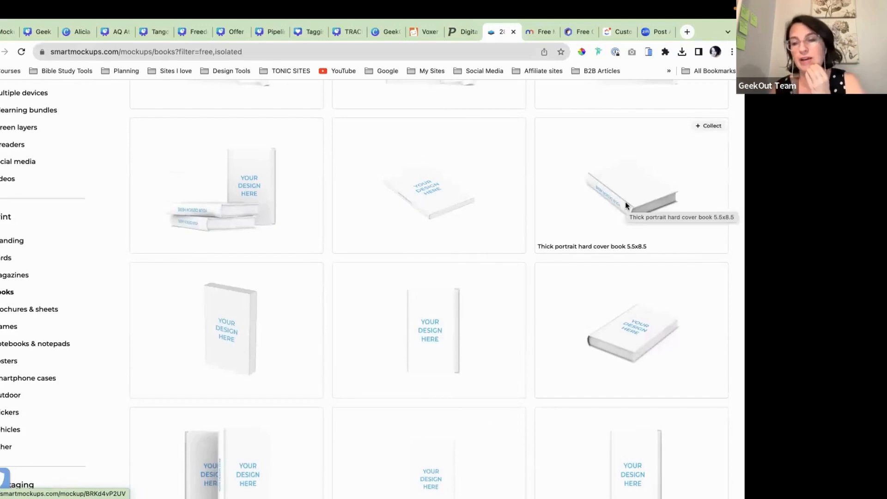
{"action": "scroll", "coordinate": [583, 219], "scroll_direction": "down", "scroll_amount": 1}
{"action": "scroll", "coordinate": [583, 219], "scroll_direction": "up", "scroll_amount": 1}
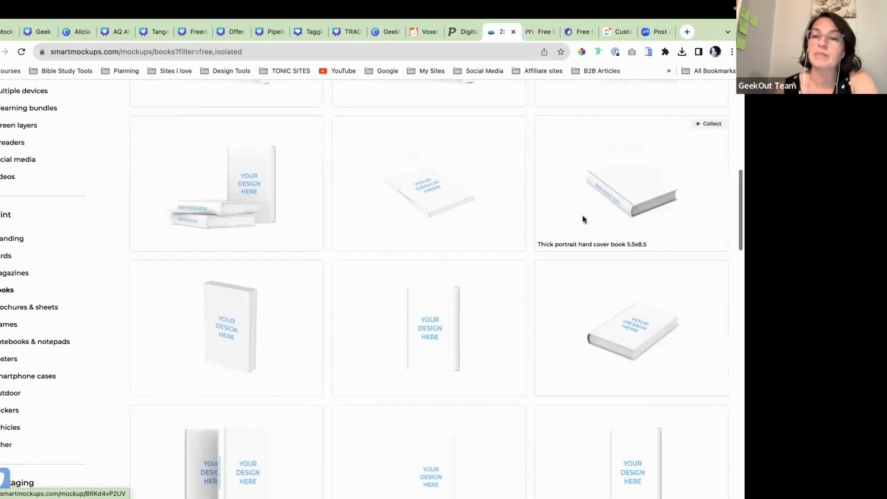
Step: Open the thin portrait soft cover book 5.5x8.5 mockup and view the cover image source options
{"action": "left_click", "coordinate": [407, 201]}
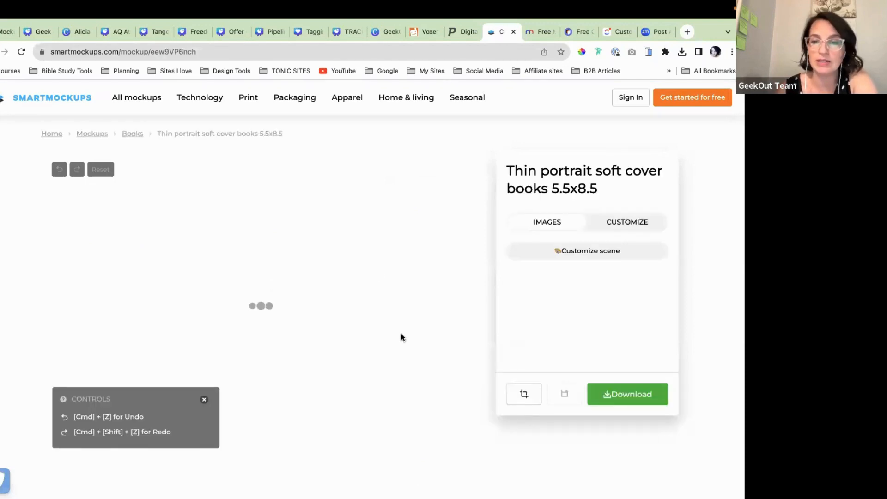
{"action": "scroll", "coordinate": [400, 337], "scroll_direction": "down", "scroll_amount": 3}
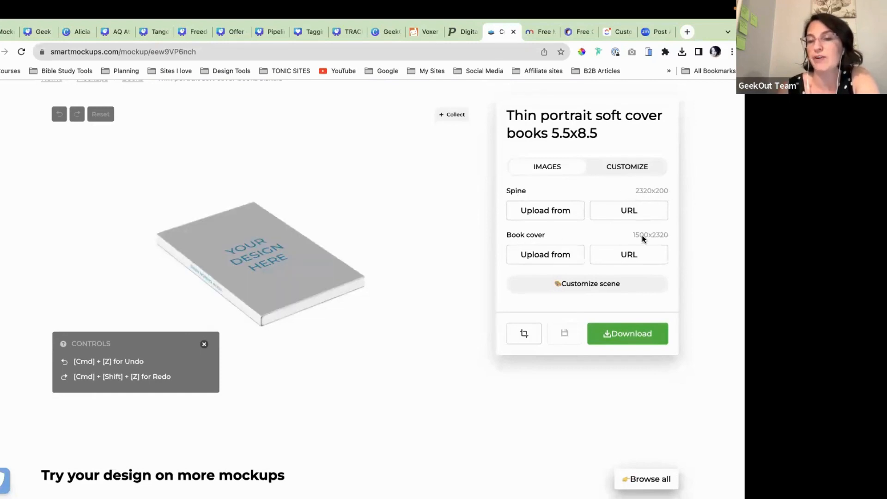
{"action": "left_click", "coordinate": [551, 257]}
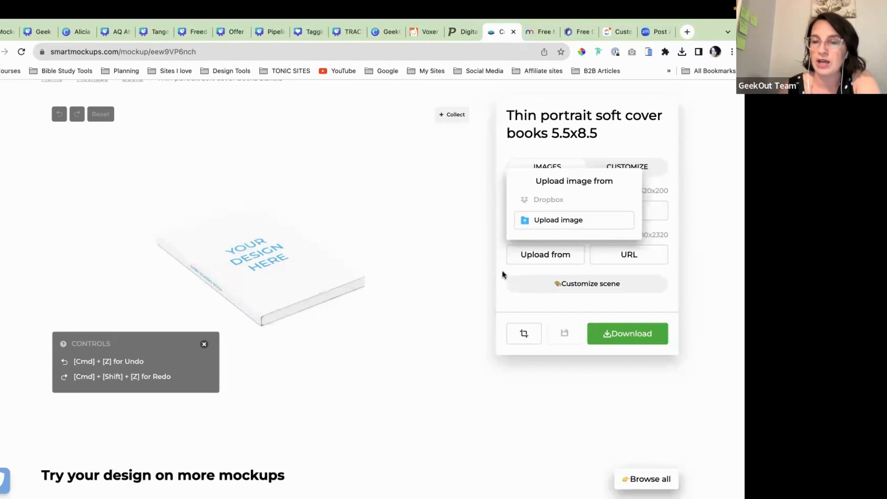
{"action": "left_click", "coordinate": [534, 255]}
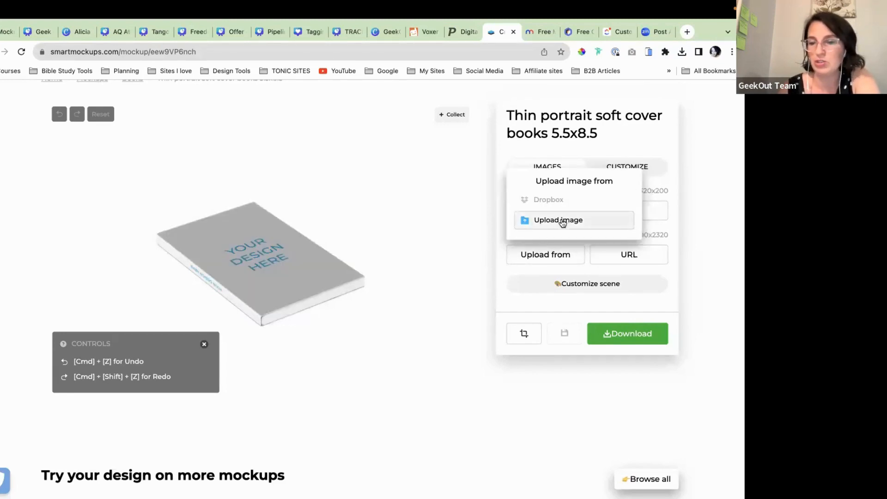
Step: Browse local files for a cover image, then cancel without choosing one
{"action": "left_click", "coordinate": [561, 222]}
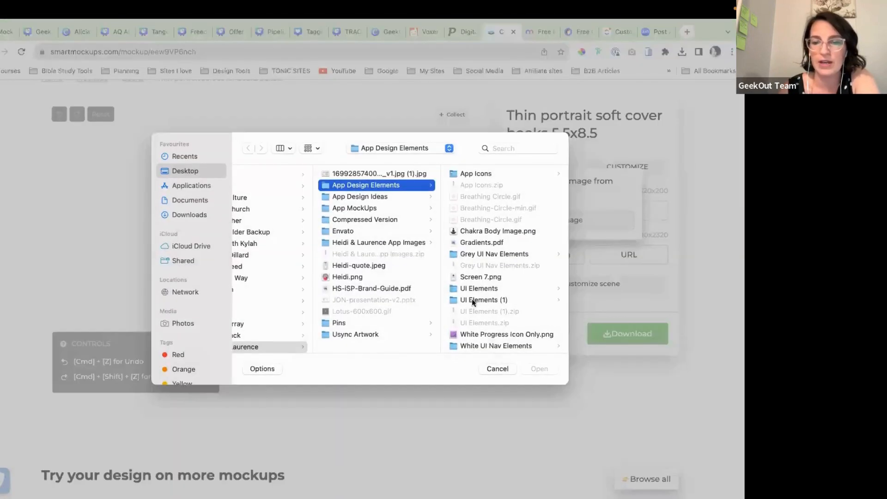
{"action": "left_click", "coordinate": [498, 366]}
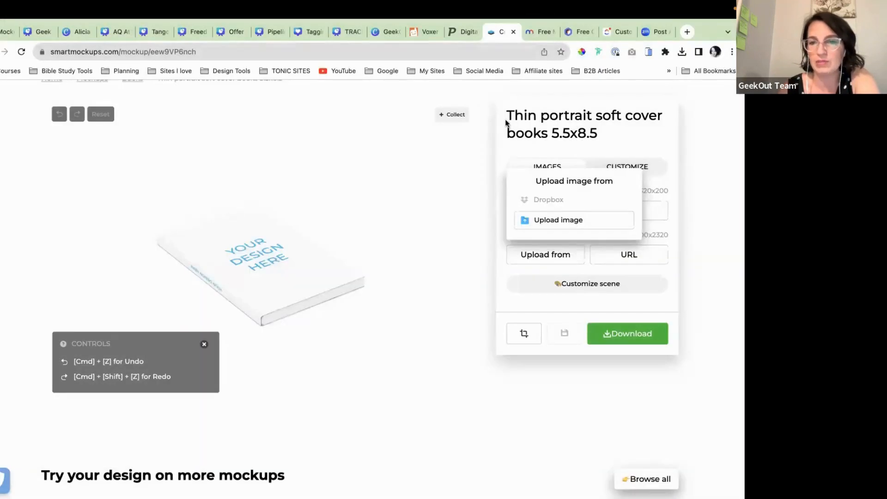
{"action": "scroll", "coordinate": [544, 234], "scroll_direction": "down", "scroll_amount": 2}
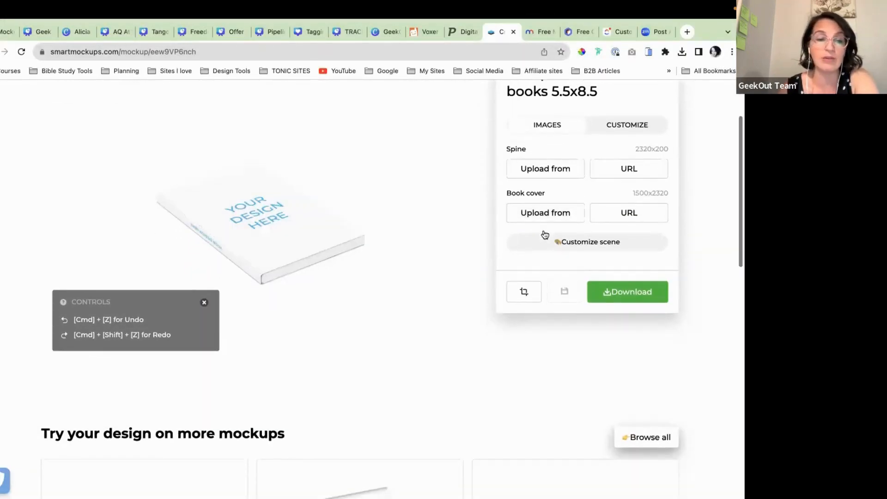
{"action": "scroll", "coordinate": [546, 241], "scroll_direction": "up", "scroll_amount": 1}
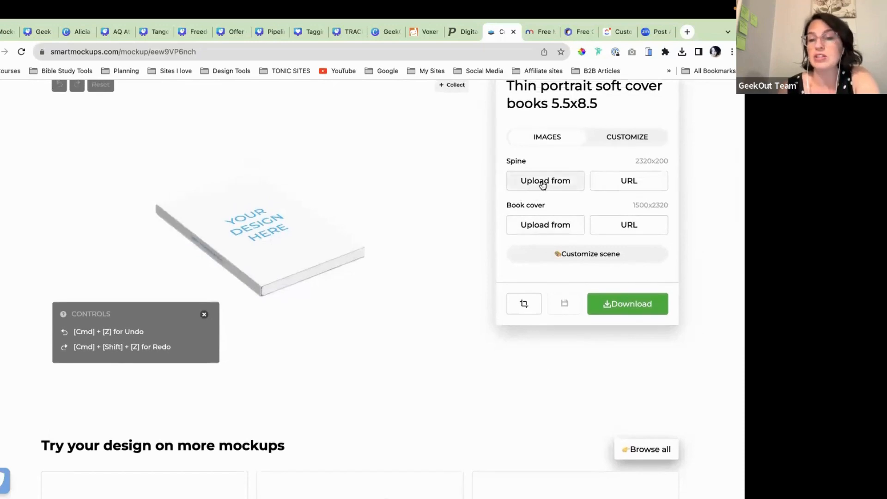
{"action": "scroll", "coordinate": [544, 180], "scroll_direction": "up", "scroll_amount": 1}
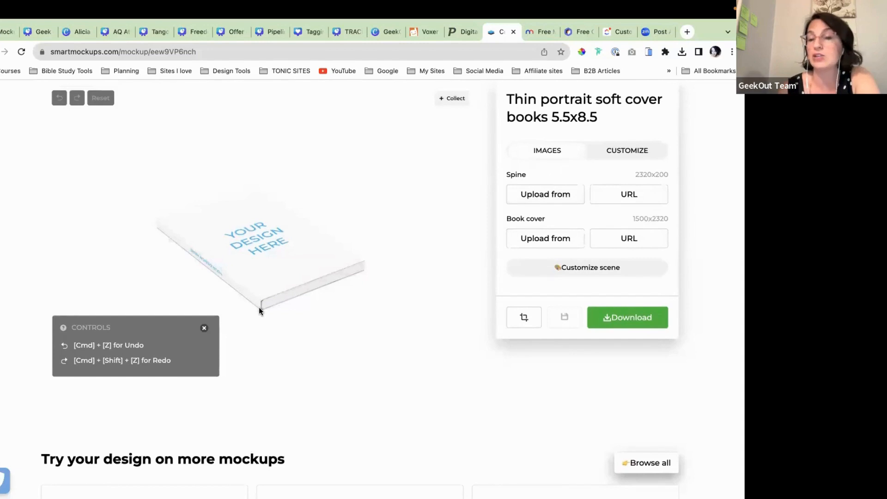
{"action": "scroll", "coordinate": [398, 306], "scroll_direction": "down", "scroll_amount": 1}
{"action": "scroll", "coordinate": [398, 306], "scroll_direction": "down", "scroll_amount": 1}
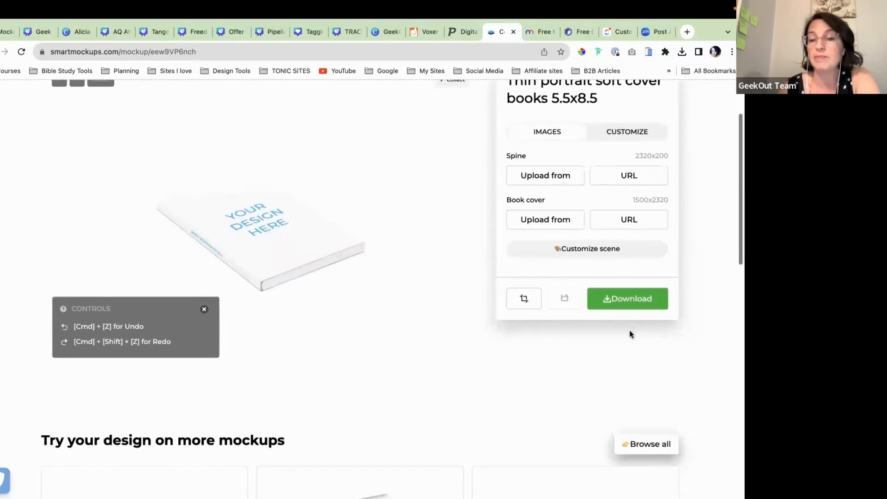
Step: Open scene customisation and switch the book's Shadows off and back on
{"action": "left_click", "coordinate": [586, 250]}
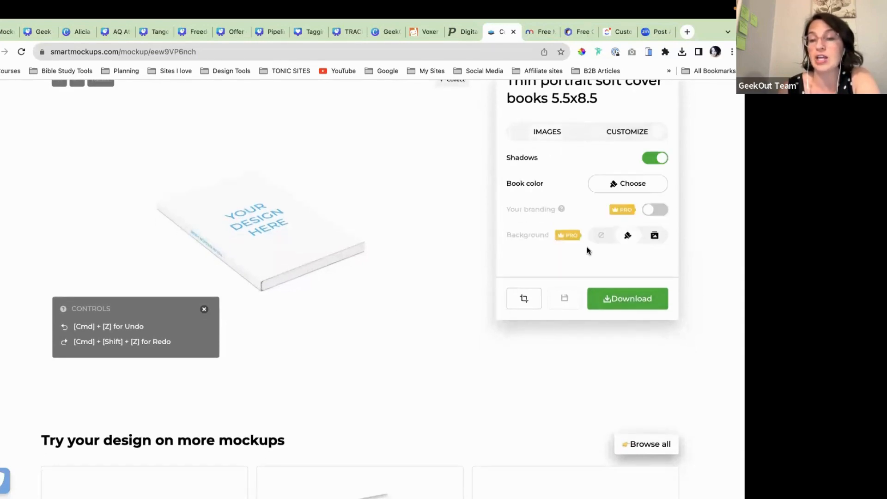
{"action": "left_click", "coordinate": [651, 160]}
{"action": "left_click", "coordinate": [652, 160]}
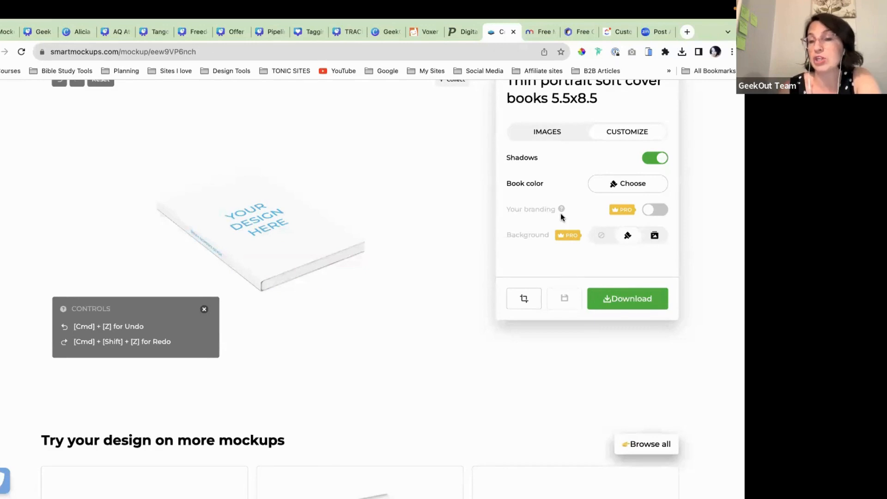
Step: Look over the book mockup page, then return to the Geek Design Fest mockup design in Canva
{"action": "scroll", "coordinate": [561, 212], "scroll_direction": "up", "scroll_amount": 2}
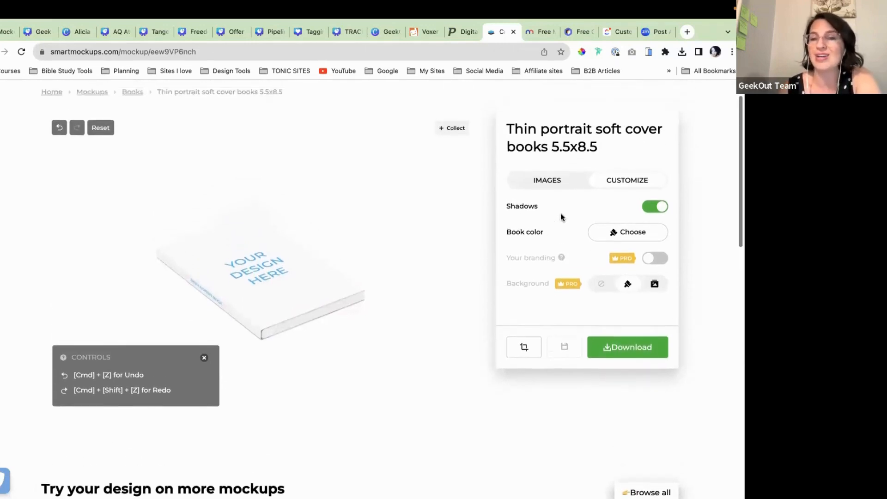
{"action": "scroll", "coordinate": [562, 217], "scroll_direction": "down", "scroll_amount": 1}
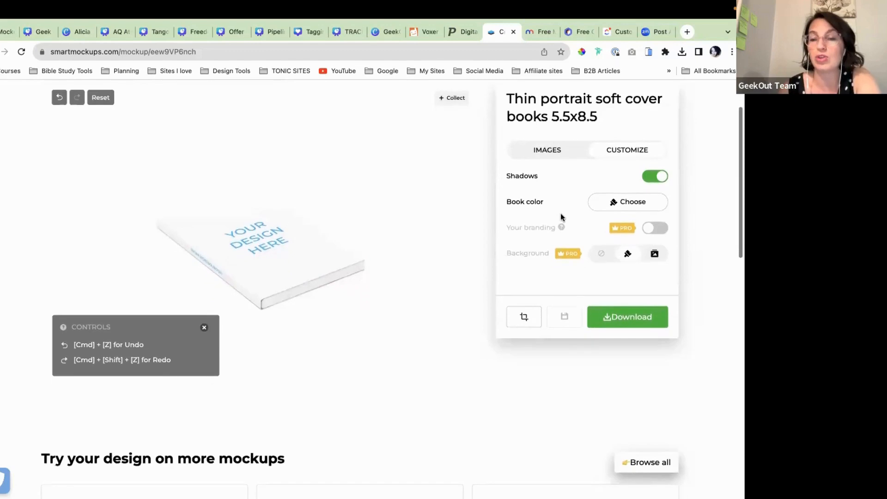
{"action": "scroll", "coordinate": [561, 216], "scroll_direction": "down", "scroll_amount": 1}
{"action": "mouse_move", "coordinate": [559, 217]}
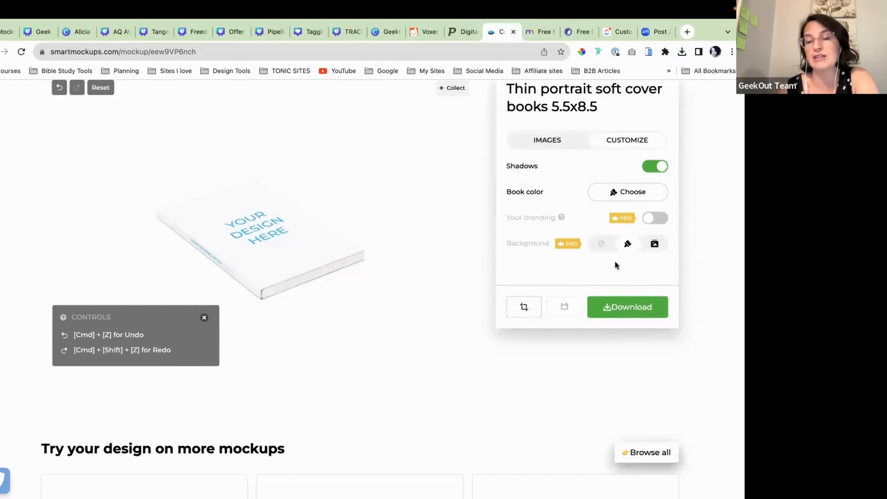
{"action": "scroll", "coordinate": [639, 255], "scroll_direction": "down", "scroll_amount": 1}
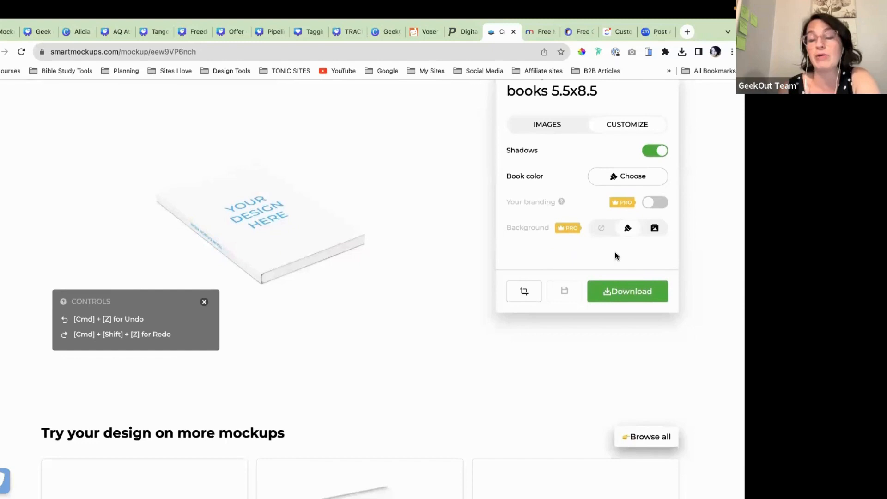
{"action": "scroll", "coordinate": [615, 256], "scroll_direction": "up", "scroll_amount": 1}
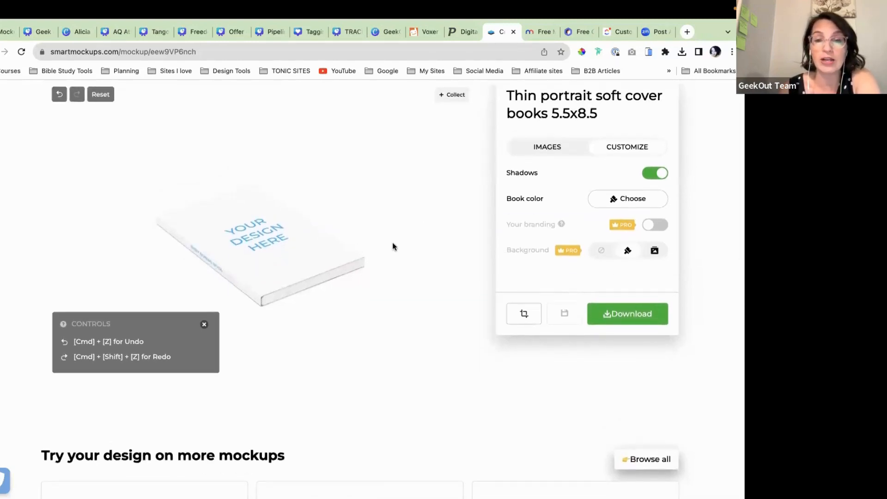
{"action": "left_click", "coordinate": [40, 32]}
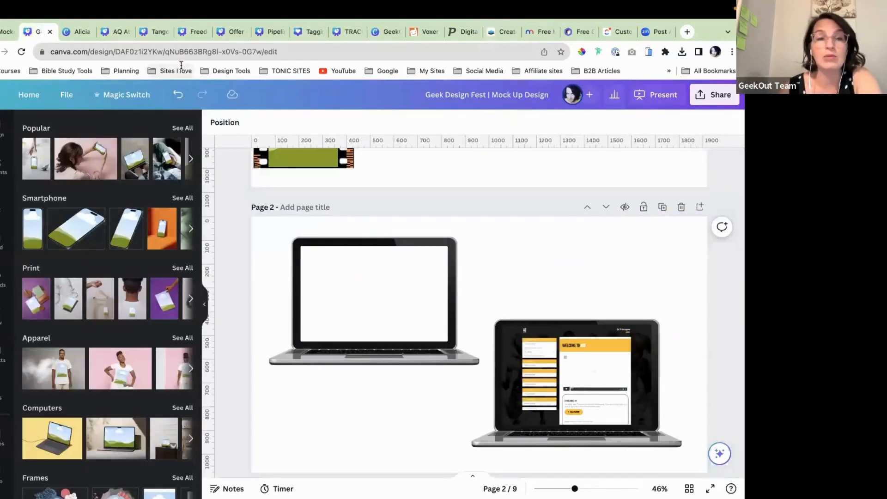
Step: Look over the finished AQ Athletics Offer Stack mockups, then switch to the Tango Summit Offer Stack
{"action": "left_click", "coordinate": [116, 31]}
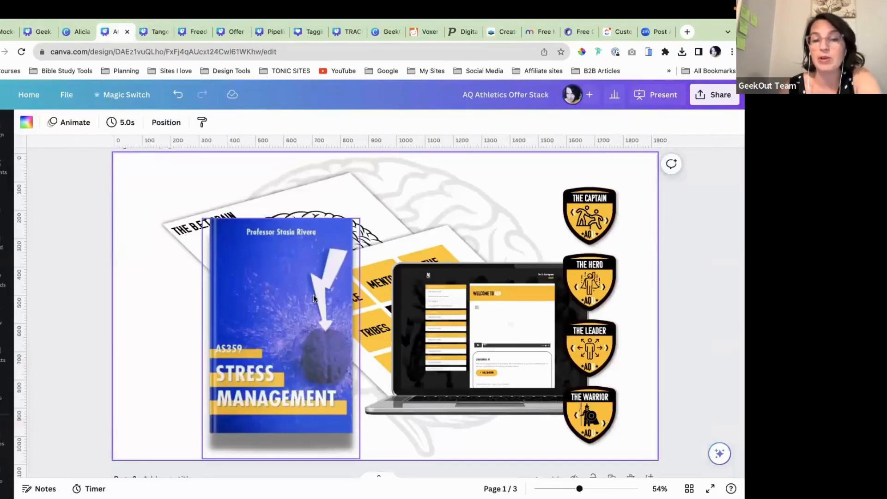
{"action": "scroll", "coordinate": [282, 342], "scroll_direction": "down", "scroll_amount": 1}
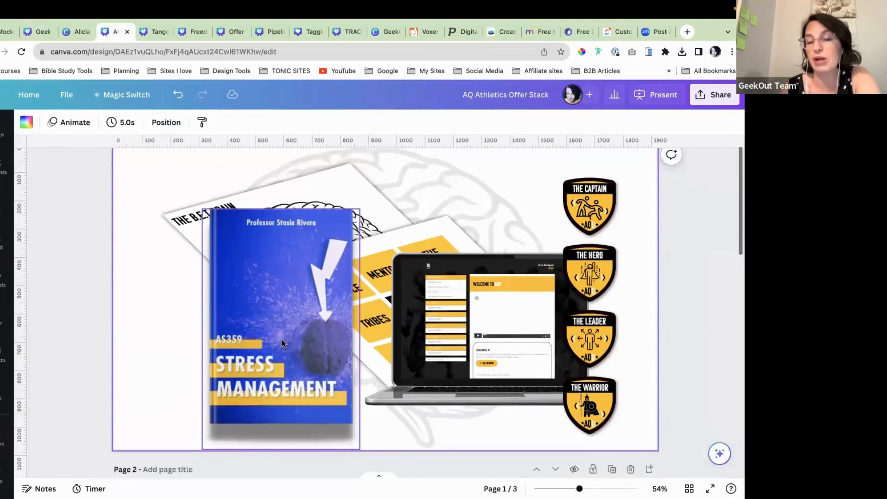
{"action": "scroll", "coordinate": [309, 394], "scroll_direction": "up", "scroll_amount": 1}
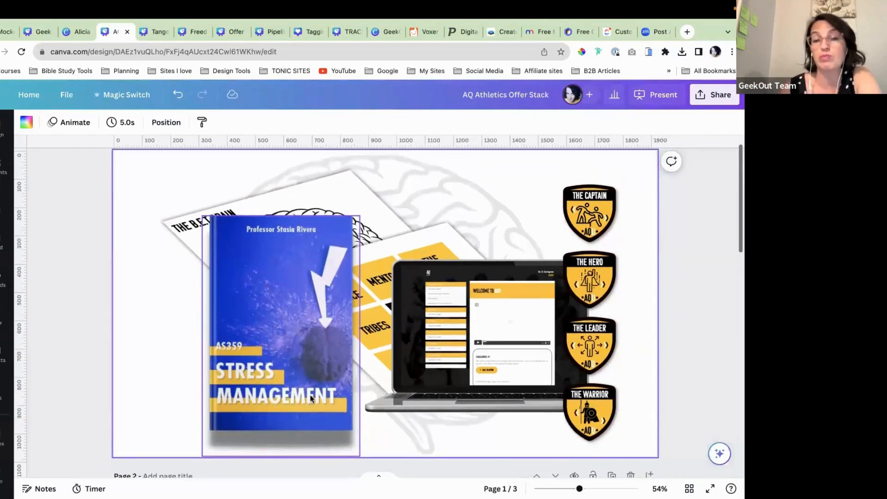
{"action": "scroll", "coordinate": [309, 394], "scroll_direction": "down", "scroll_amount": 1}
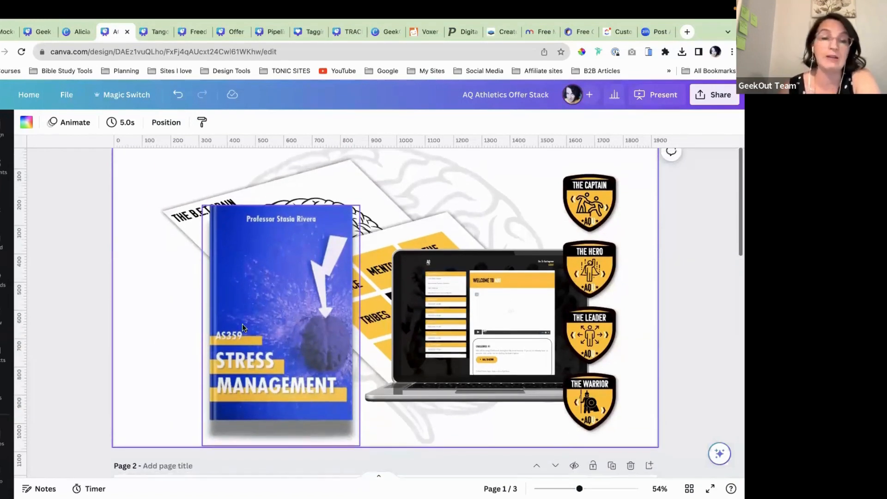
{"action": "left_click", "coordinate": [152, 32]}
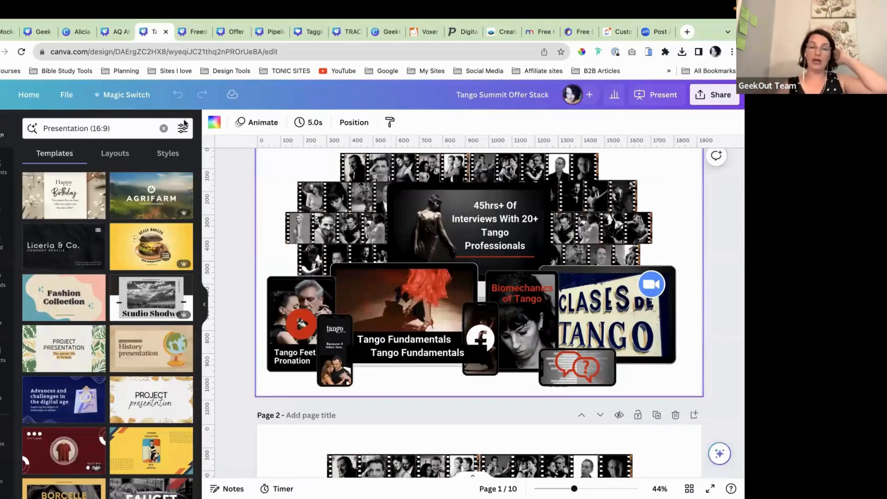
Step: Collapse the Templates panel and zoom the Tango Summit canvas out to about 52%
{"action": "left_click", "coordinate": [206, 305]}
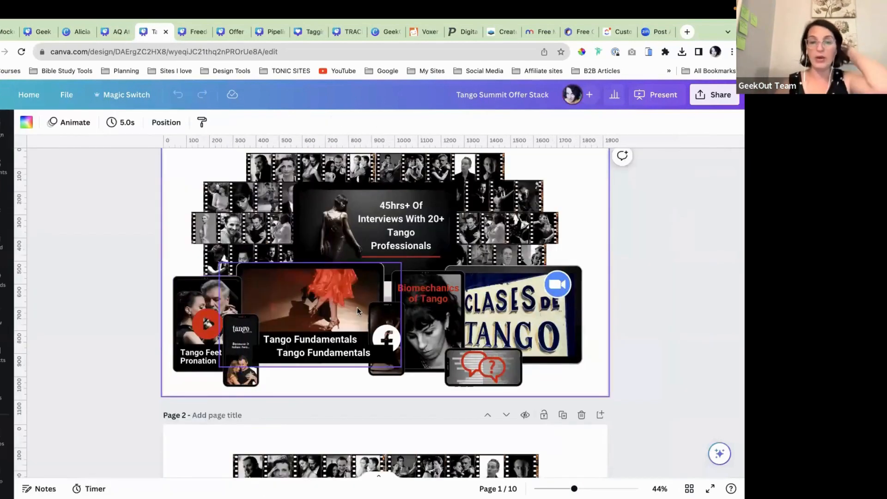
{"action": "scroll", "coordinate": [357, 310], "scroll_direction": "up", "scroll_amount": 1}
{"action": "scroll", "coordinate": [358, 310], "scroll_direction": "up", "scroll_amount": 3}
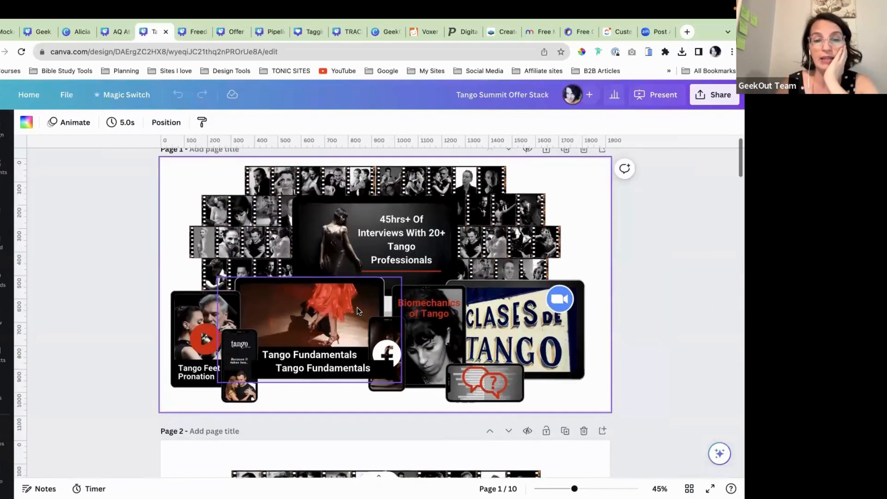
{"action": "scroll", "coordinate": [358, 311], "scroll_direction": "up", "scroll_amount": 2}
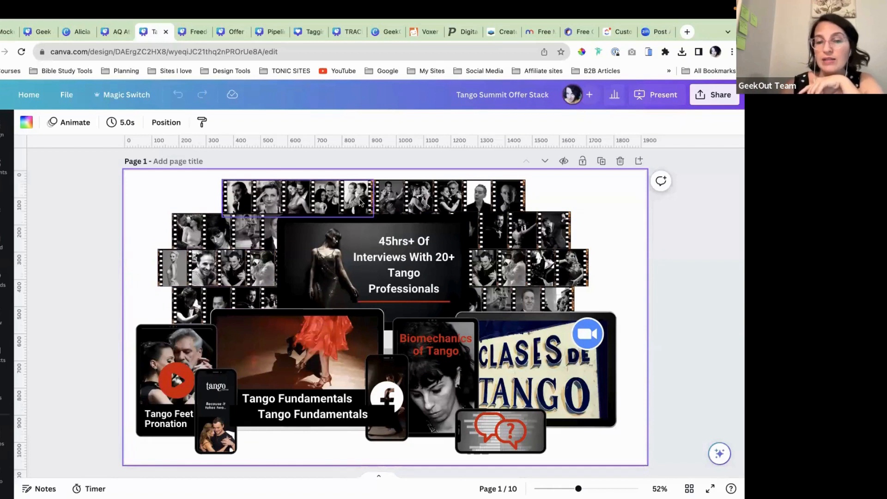
Step: Review the '45hrs+ Of Interviews' headline and device mockups, then open the Freedom Accelerator Offer Stack
{"action": "scroll", "coordinate": [558, 277], "scroll_direction": "down", "scroll_amount": 2}
{"action": "scroll", "coordinate": [559, 276], "scroll_direction": "up", "scroll_amount": 2}
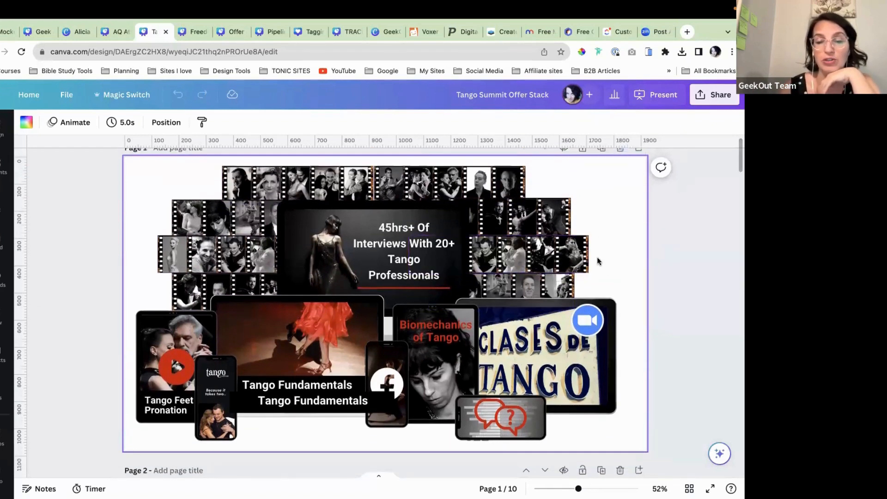
{"action": "scroll", "coordinate": [594, 272], "scroll_direction": "up", "scroll_amount": 1}
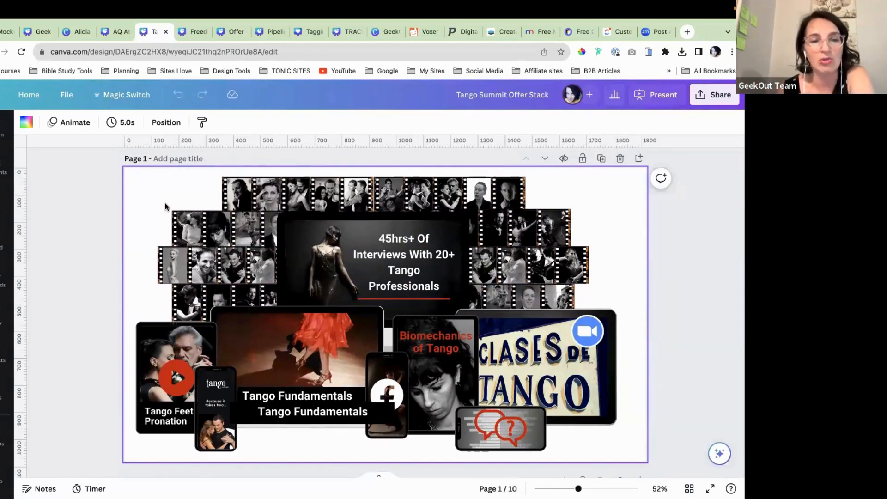
{"action": "scroll", "coordinate": [164, 204], "scroll_direction": "down", "scroll_amount": 1}
{"action": "scroll", "coordinate": [186, 178], "scroll_direction": "up", "scroll_amount": 2}
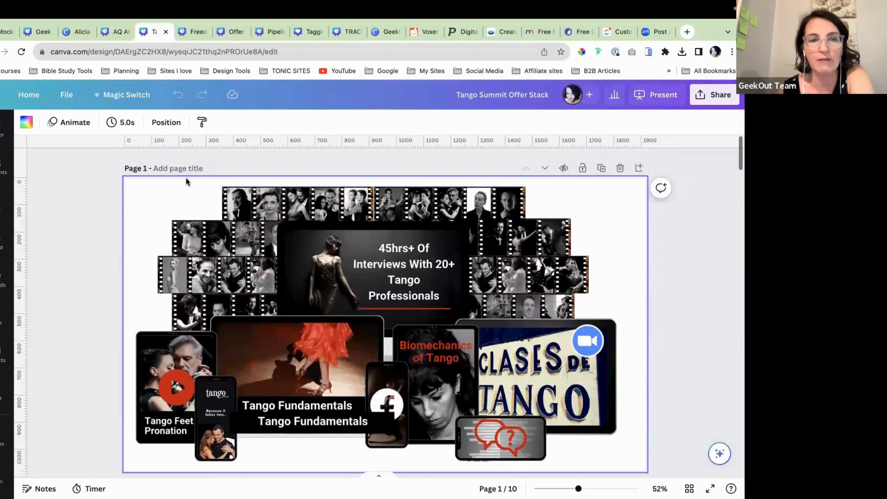
{"action": "left_click", "coordinate": [190, 30]}
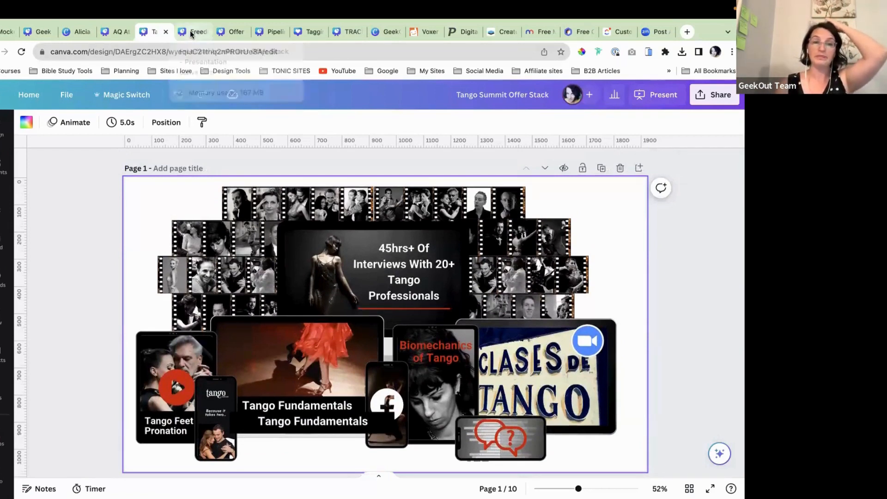
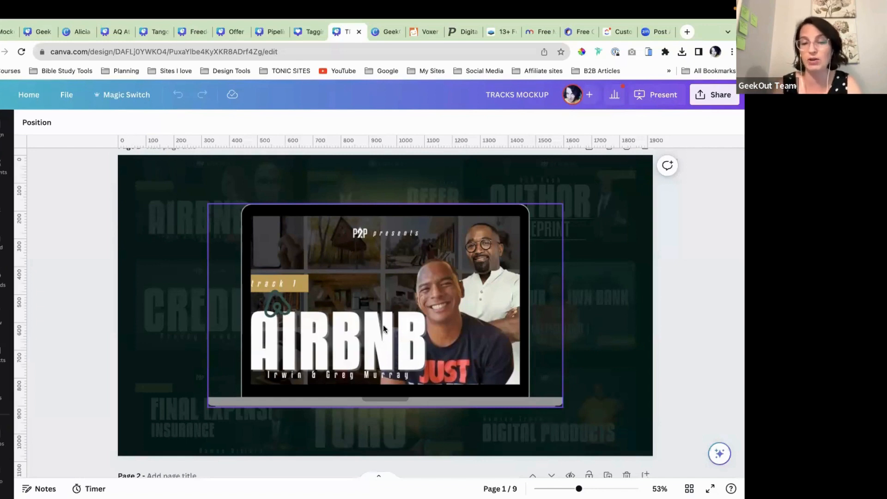
Step: Glance at the Offer stack design for reference, then return to the TRACKS MOCKUP design
{"action": "scroll", "coordinate": [383, 325], "scroll_direction": "down", "scroll_amount": 1}
{"action": "scroll", "coordinate": [383, 325], "scroll_direction": "up", "scroll_amount": 1}
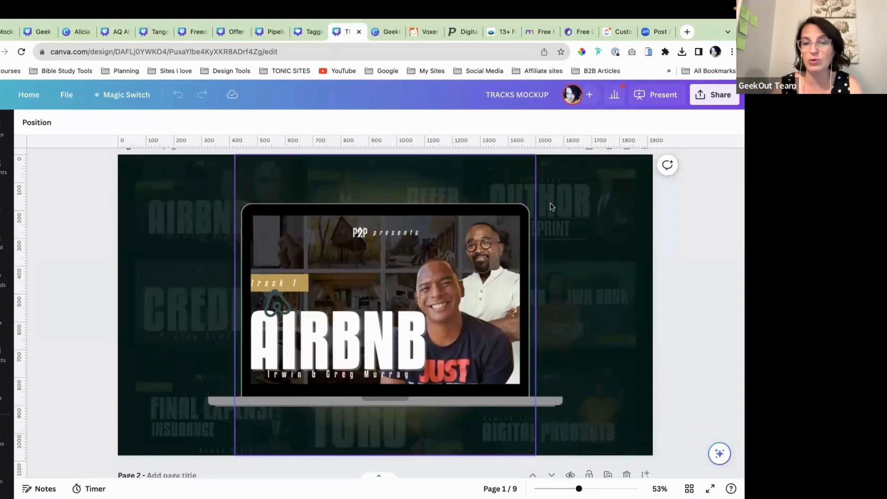
{"action": "scroll", "coordinate": [595, 216], "scroll_direction": "down", "scroll_amount": 1}
{"action": "scroll", "coordinate": [596, 216], "scroll_direction": "up", "scroll_amount": 1}
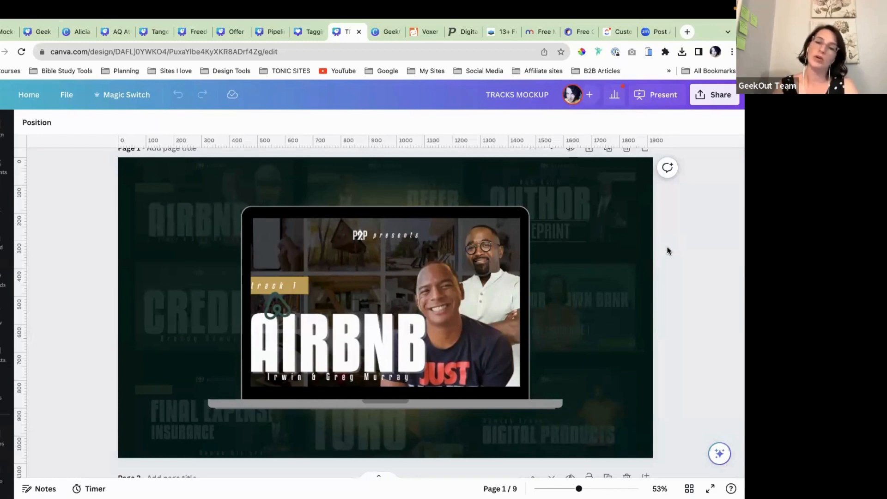
{"action": "left_click", "coordinate": [233, 33]}
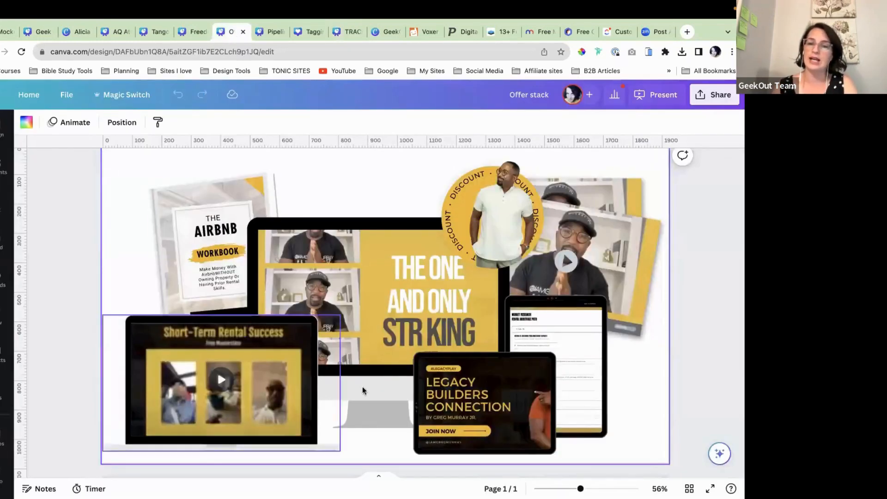
{"action": "left_click", "coordinate": [345, 31]}
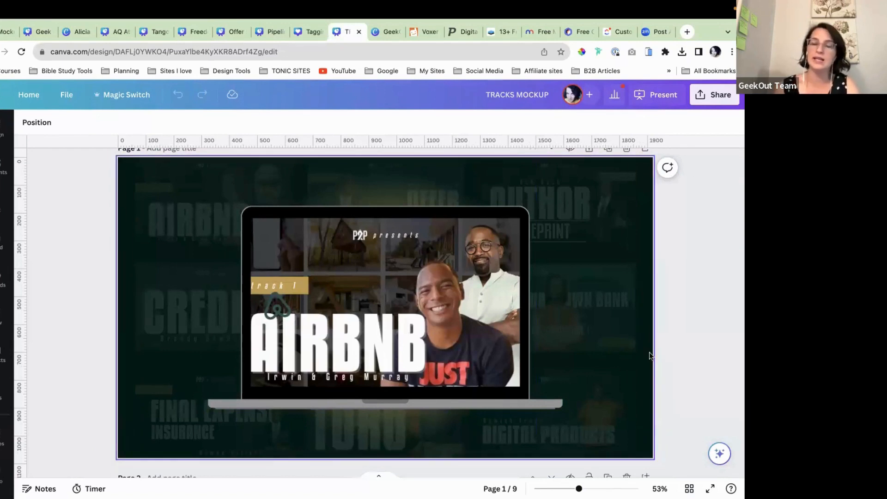
Step: Open the Geek Design Fest | Mock Up Design with its four photo-filled film-strip frames
{"action": "scroll", "coordinate": [614, 341], "scroll_direction": "down", "scroll_amount": 1}
{"action": "scroll", "coordinate": [625, 336], "scroll_direction": "up", "scroll_amount": 2}
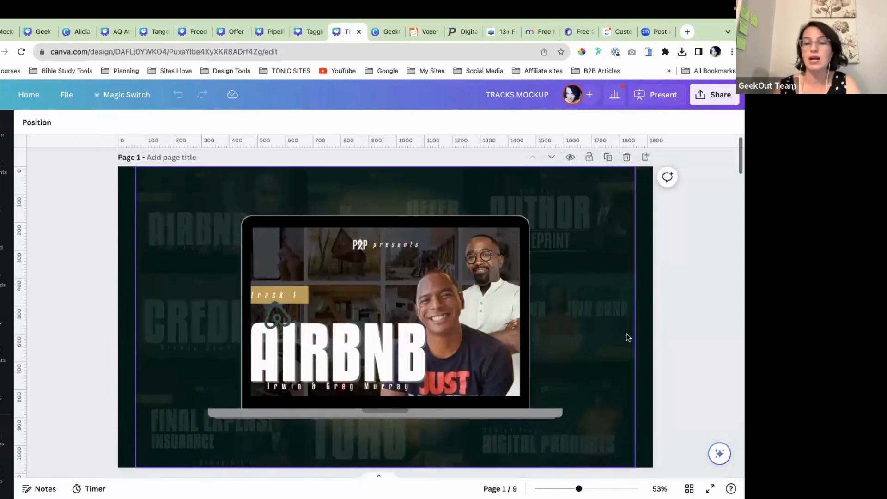
{"action": "scroll", "coordinate": [659, 309], "scroll_direction": "down", "scroll_amount": 1}
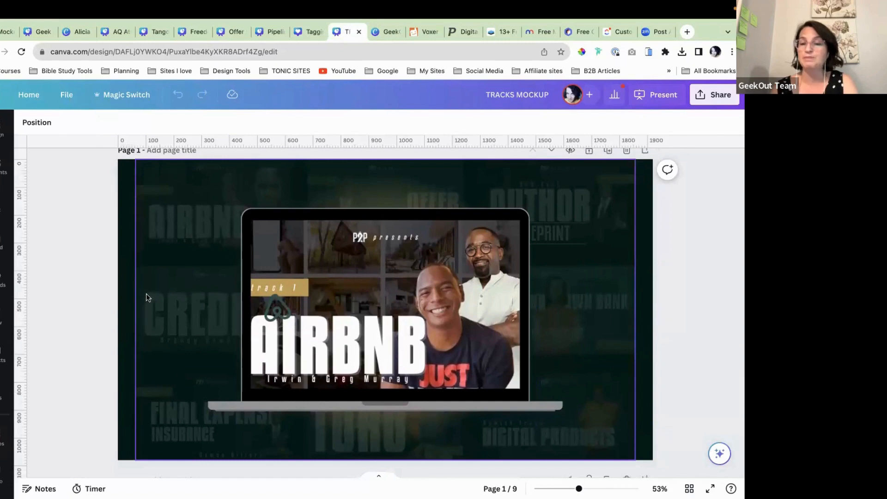
{"action": "scroll", "coordinate": [179, 313], "scroll_direction": "up", "scroll_amount": 1}
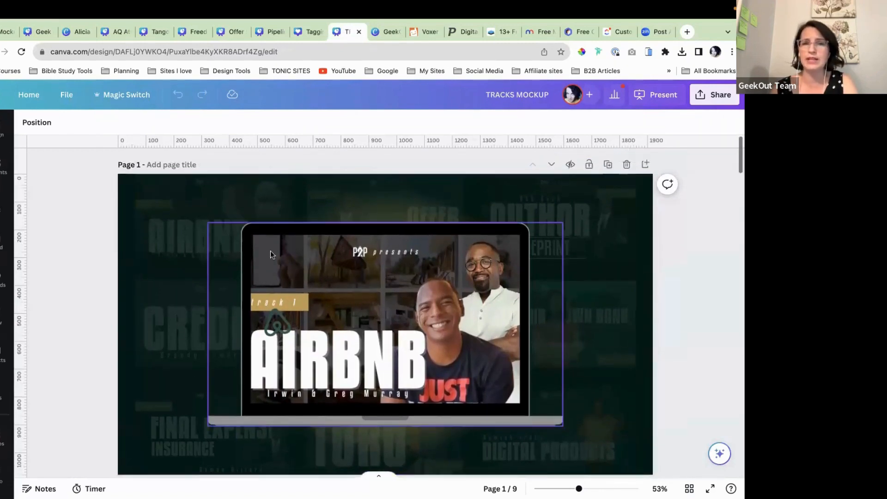
{"action": "scroll", "coordinate": [270, 251], "scroll_direction": "down", "scroll_amount": 2}
{"action": "scroll", "coordinate": [270, 251], "scroll_direction": "up", "scroll_amount": 2}
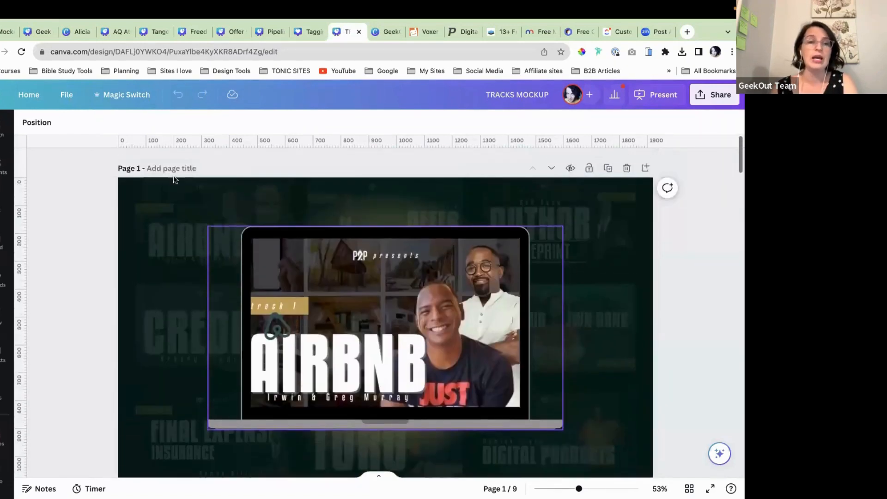
{"action": "left_click", "coordinate": [35, 35]}
{"action": "scroll", "coordinate": [293, 287], "scroll_direction": "up", "scroll_amount": 5}
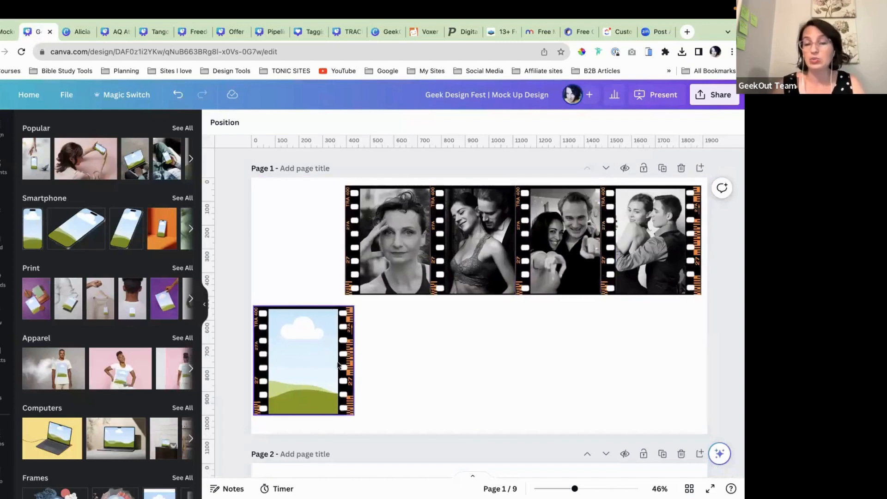
Step: Detach the portrait photo from the first film frame and set it below the strip
{"action": "mouse_move", "coordinate": [306, 362]}
{"action": "left_mouse_down"}
{"action": "mouse_move", "coordinate": [322, 351]}
{"action": "mouse_move", "coordinate": [309, 362]}
{"action": "left_mouse_up"}
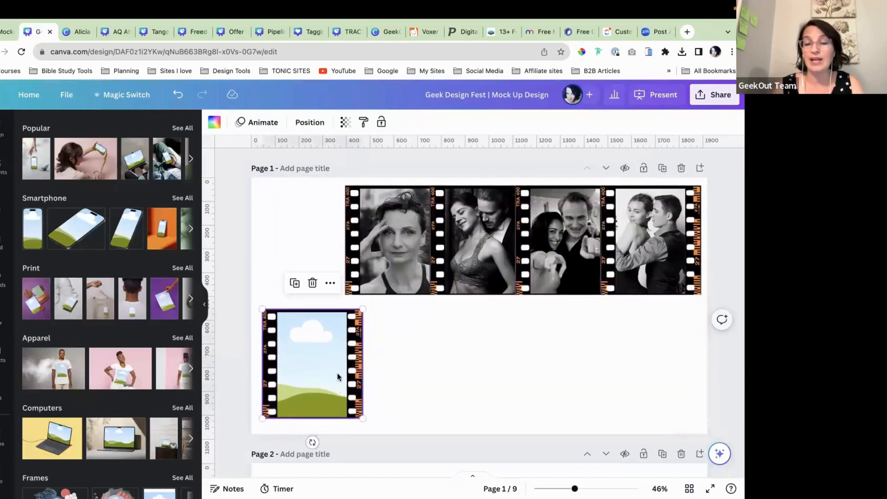
{"action": "right_click", "coordinate": [395, 239]}
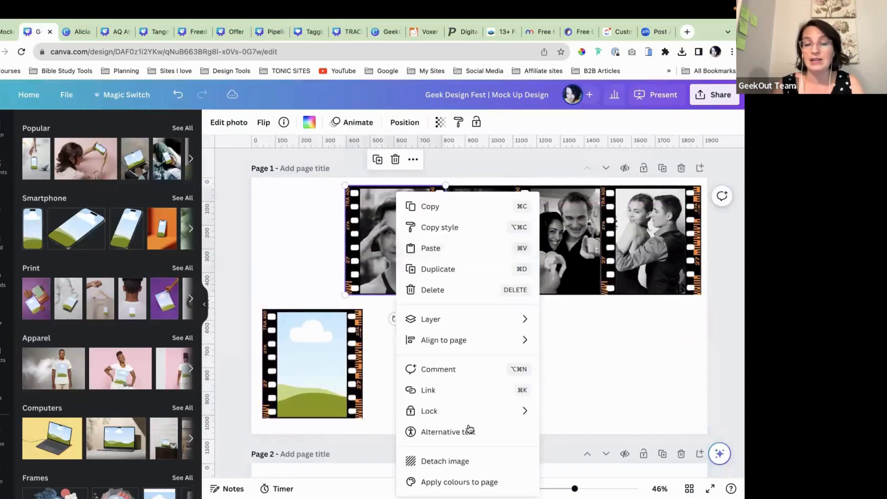
{"action": "left_click", "coordinate": [471, 461]}
{"action": "left_click_drag", "start_coordinate": [465, 337], "coordinate": [500, 416]}
Step: Rearrange the frames so the spare empty frame sits at the start of the strip
{"action": "left_click_drag", "start_coordinate": [364, 255], "coordinate": [314, 255]}
{"action": "left_click_drag", "start_coordinate": [462, 228], "coordinate": [437, 228]}
{"action": "left_click_drag", "start_coordinate": [339, 241], "coordinate": [327, 240]}
{"action": "left_click_drag", "start_coordinate": [423, 240], "coordinate": [449, 241]}
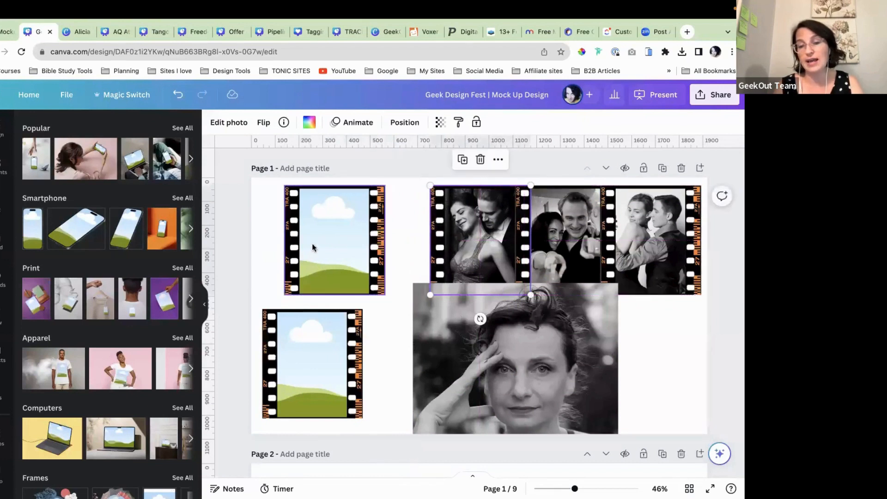
{"action": "left_click_drag", "start_coordinate": [324, 247], "coordinate": [388, 243]}
{"action": "left_click_drag", "start_coordinate": [316, 332], "coordinate": [299, 236]}
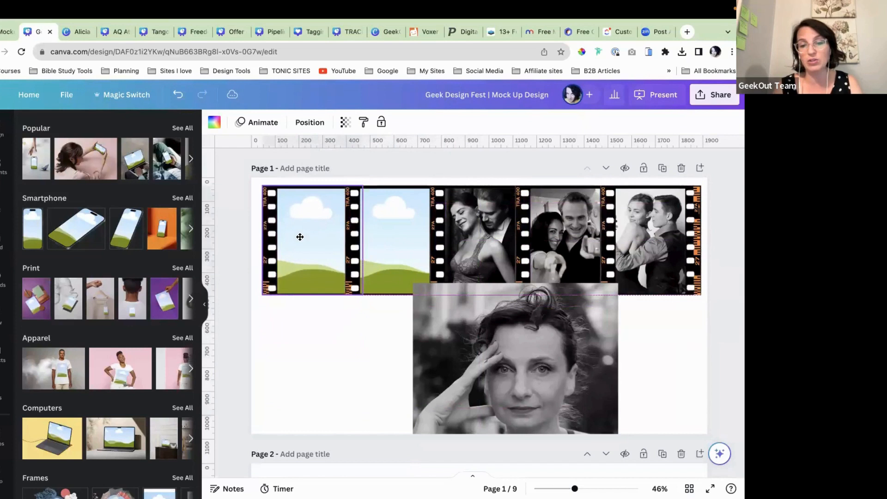
Step: Drop the woman's portrait into the second frame and group all five frames
{"action": "left_click_drag", "start_coordinate": [507, 336], "coordinate": [402, 276]}
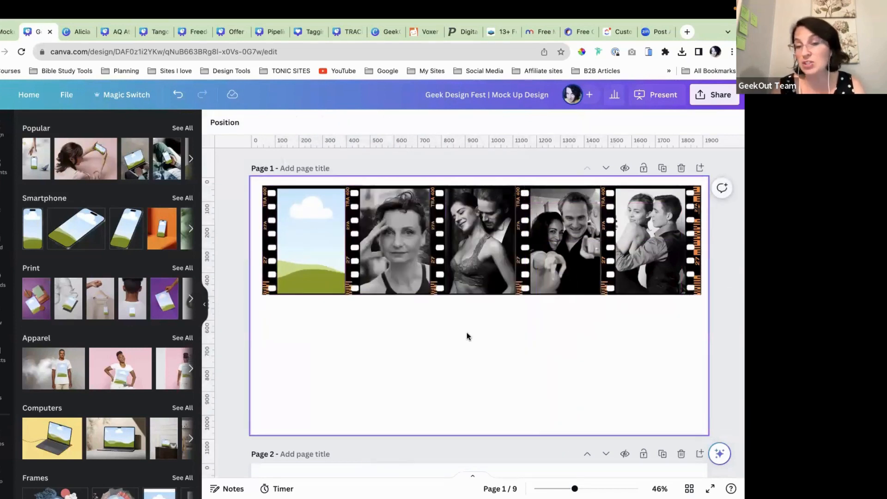
{"action": "left_click_drag", "start_coordinate": [250, 239], "coordinate": [709, 317]}
{"action": "left_click", "coordinate": [452, 163]}
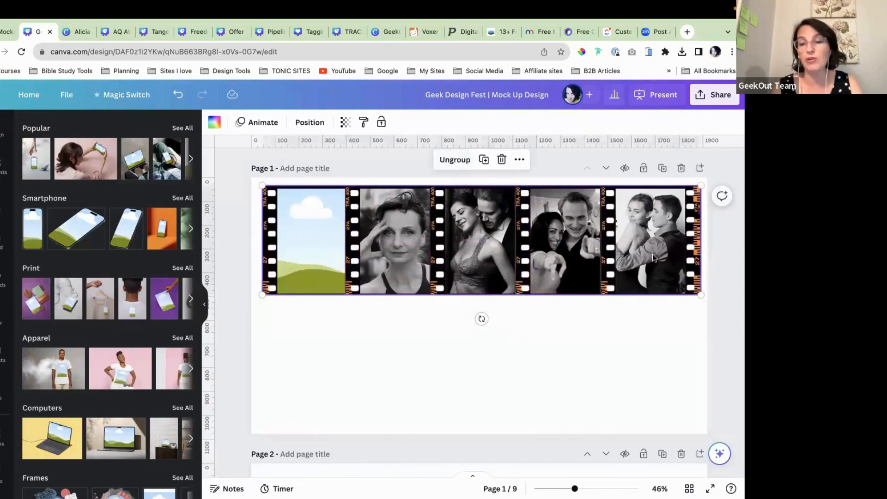
Step: Shrink the film strip, duplicate it side by side, and copy the pair into a second row
{"action": "left_click_drag", "start_coordinate": [700, 184], "coordinate": [456, 247]}
{"action": "left_click_drag", "start_coordinate": [431, 280], "coordinate": [446, 236]}
{"action": "left_click", "coordinate": [376, 177]}
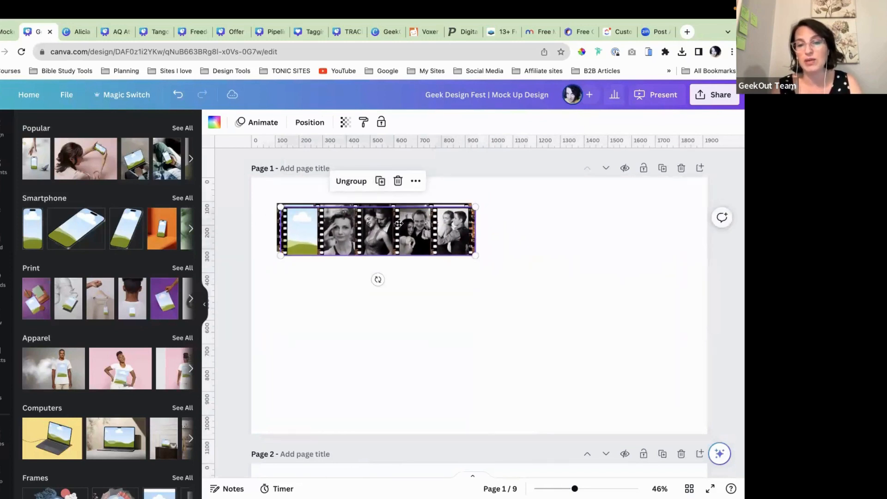
{"action": "left_click_drag", "start_coordinate": [604, 218], "coordinate": [587, 218]}
{"action": "left_click", "coordinate": [524, 296]}
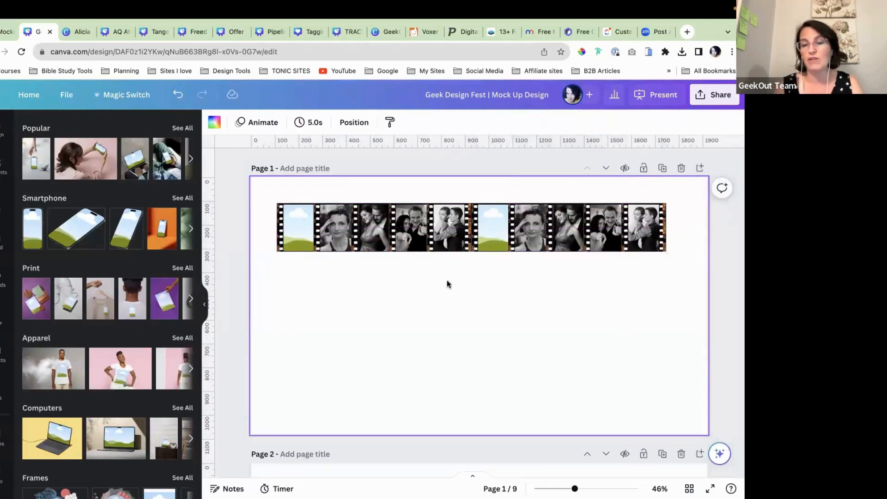
{"action": "left_click_drag", "start_coordinate": [259, 236], "coordinate": [536, 191]}
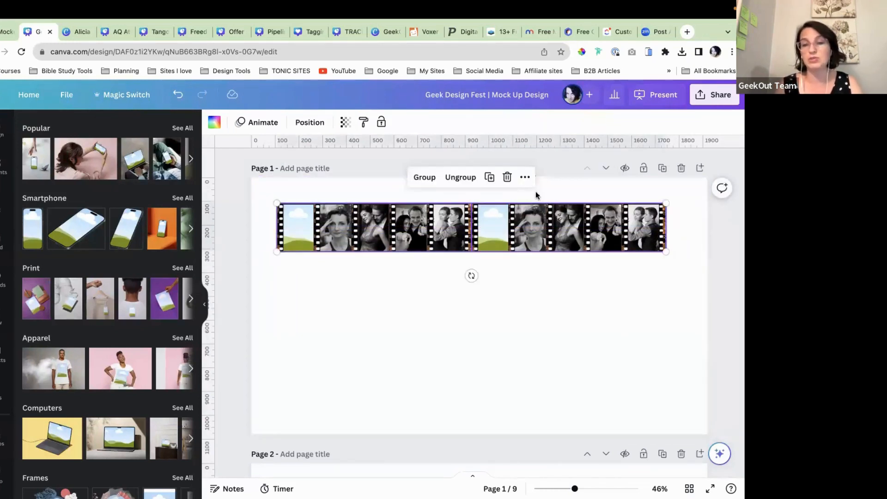
{"action": "left_click_drag", "start_coordinate": [503, 240], "coordinate": [478, 288]}
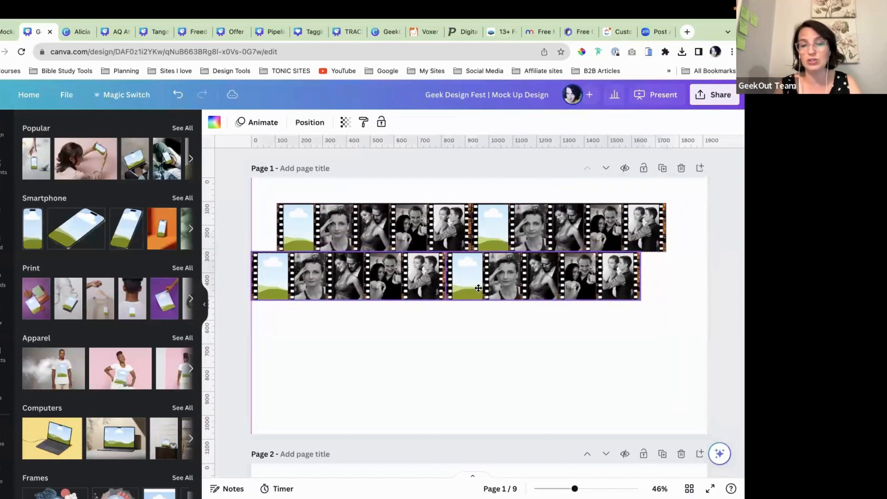
{"action": "left_click", "coordinate": [602, 362]}
Step: Ungroup the bottom row's right strip and attach a duplicate frame to its end
{"action": "left_click", "coordinate": [621, 292]}
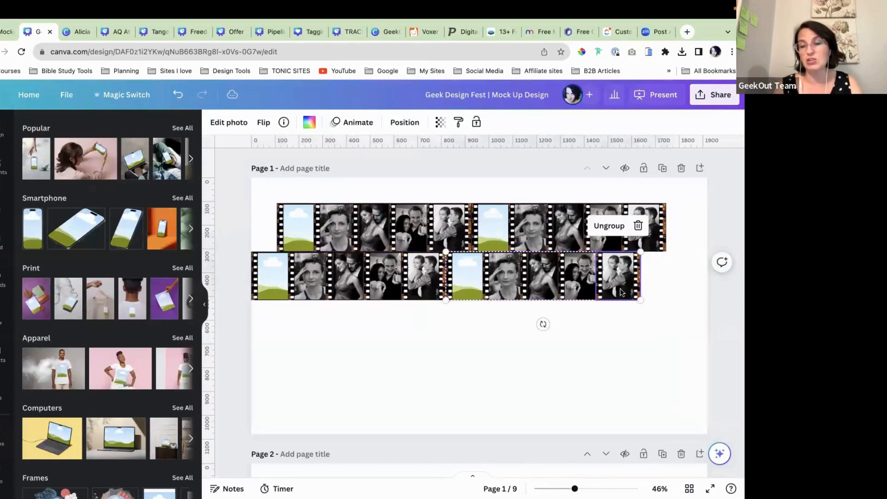
{"action": "left_click", "coordinate": [616, 225]}
{"action": "left_click", "coordinate": [633, 351]}
{"action": "left_click", "coordinate": [623, 282]}
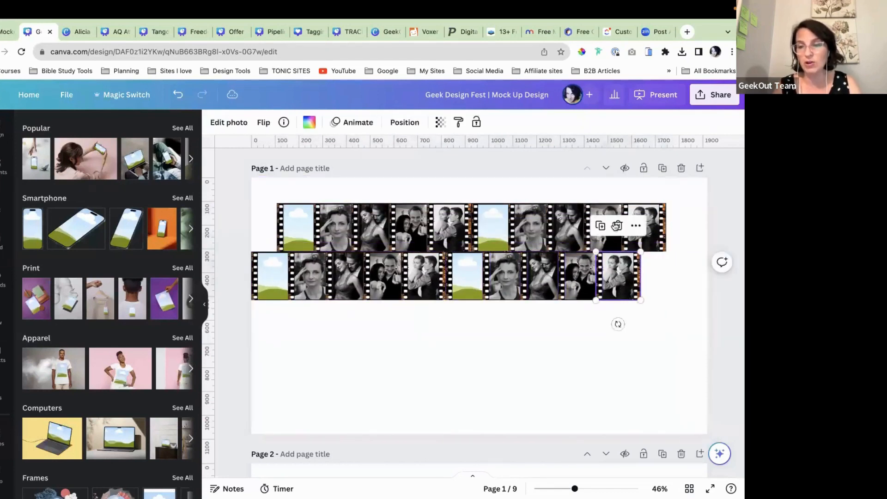
{"action": "left_click", "coordinate": [601, 226]}
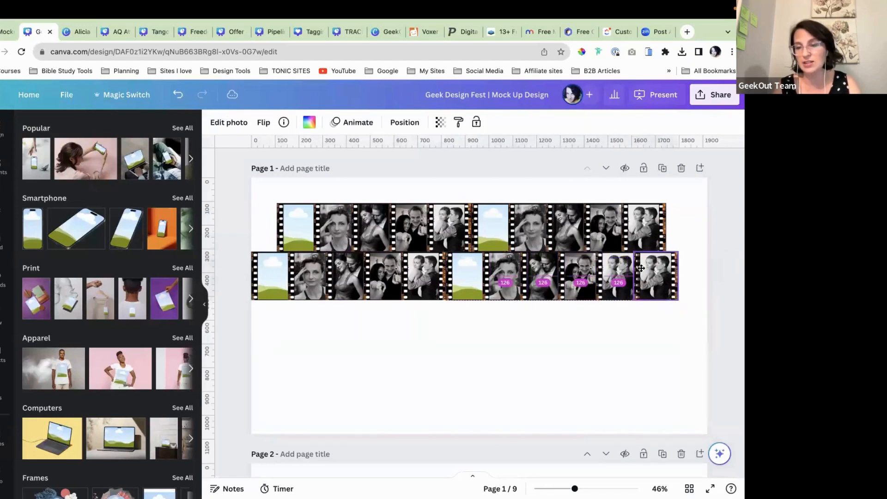
{"action": "left_click_drag", "start_coordinate": [643, 268], "coordinate": [641, 268]}
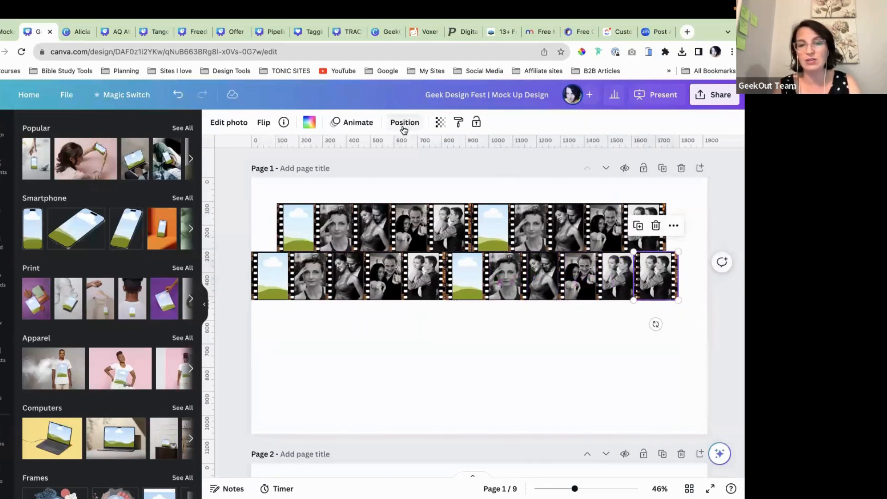
Step: Fix the extra frame's layering, sending it to back and then bringing it to front
{"action": "left_click", "coordinate": [404, 122]}
{"action": "left_click", "coordinate": [157, 177]}
{"action": "left_click", "coordinate": [514, 366]}
{"action": "left_click", "coordinate": [647, 283]}
{"action": "left_click", "coordinate": [50, 170]}
{"action": "left_click", "coordinate": [602, 351]}
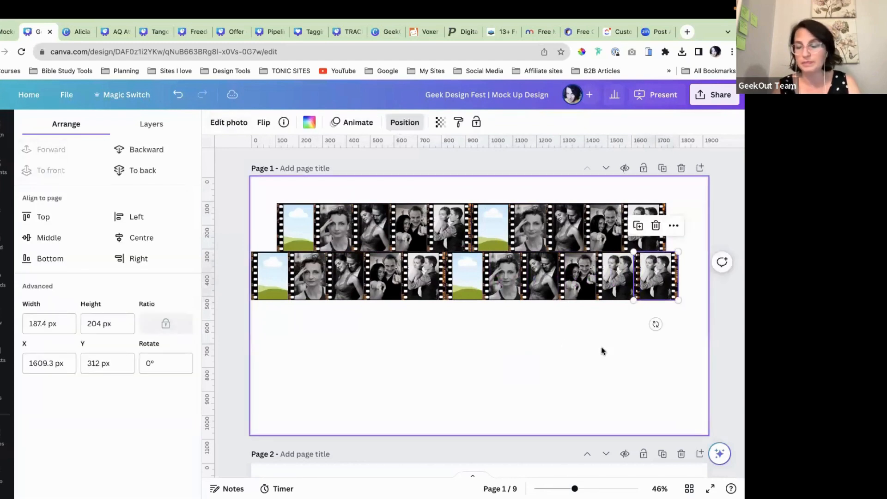
{"action": "left_click_drag", "start_coordinate": [219, 200], "coordinate": [692, 310]}
{"action": "left_click", "coordinate": [623, 382]}
{"action": "scroll", "coordinate": [624, 381], "scroll_direction": "down", "scroll_amount": 5}
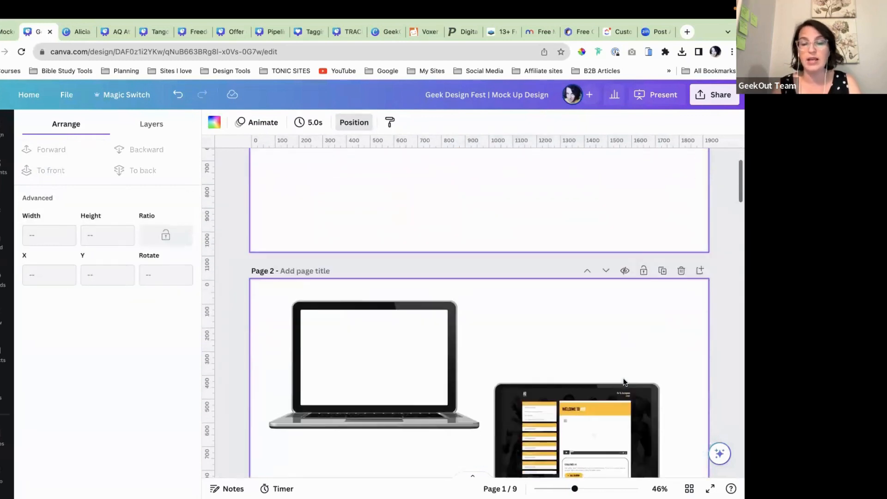
Step: Browse the full collection of frame shapes in the Elements panel
{"action": "scroll", "coordinate": [624, 381], "scroll_direction": "up", "scroll_amount": 3}
{"action": "scroll", "coordinate": [623, 381], "scroll_direction": "up", "scroll_amount": 3}
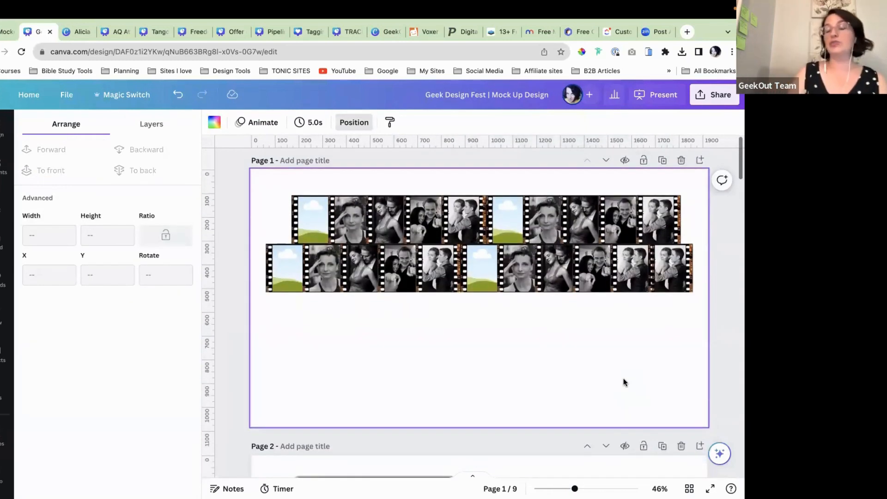
{"action": "scroll", "coordinate": [623, 378], "scroll_direction": "up", "scroll_amount": 1}
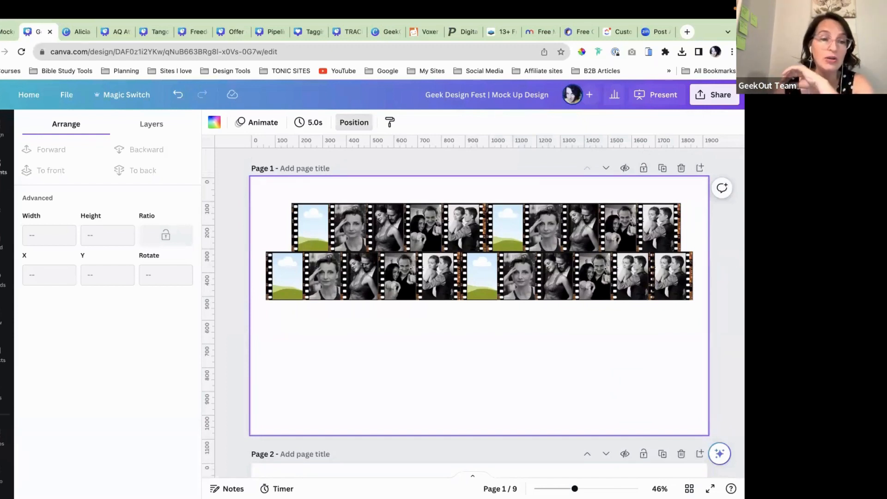
{"action": "left_click", "coordinate": [4, 167]}
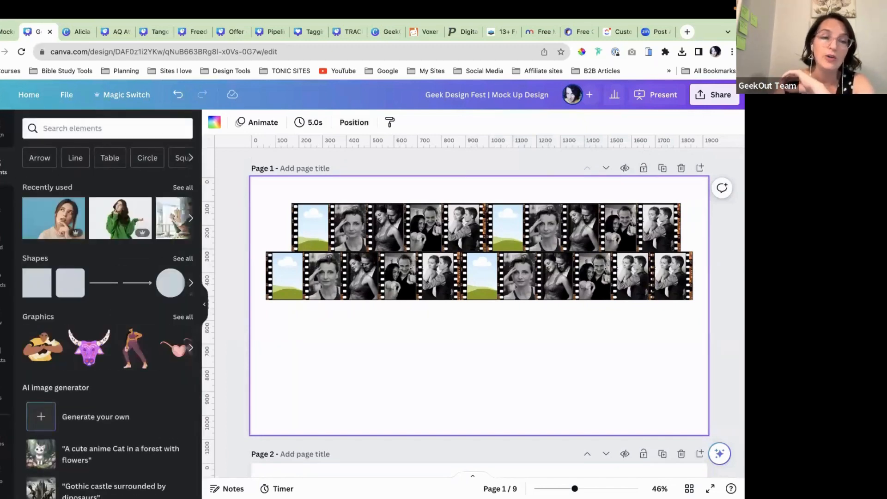
{"action": "scroll", "coordinate": [76, 293], "scroll_direction": "down", "scroll_amount": 15}
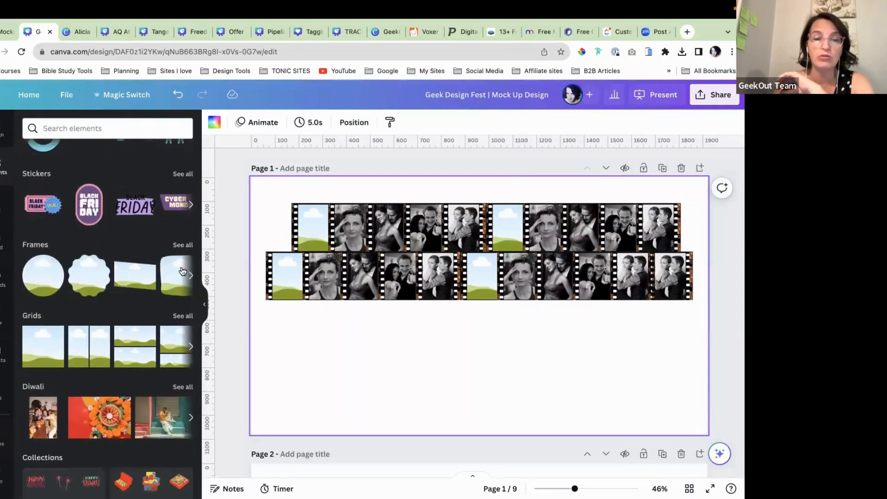
{"action": "left_click", "coordinate": [181, 244]}
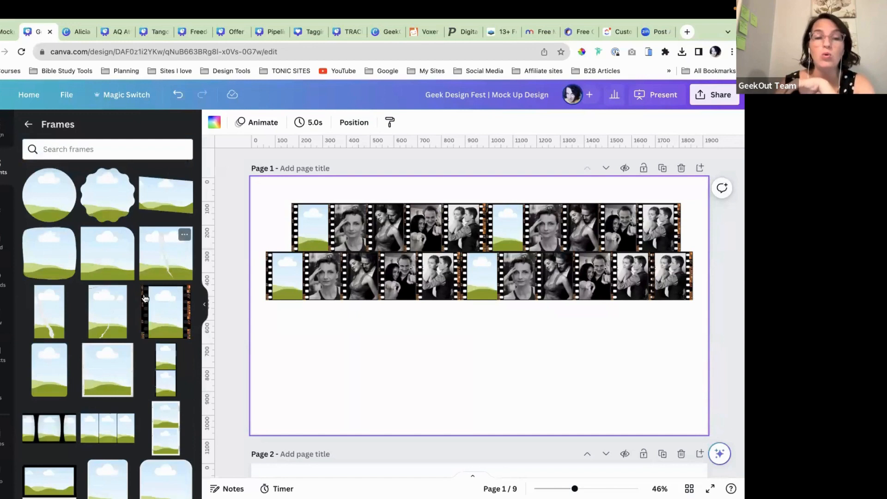
{"action": "scroll", "coordinate": [151, 381], "scroll_direction": "down", "scroll_amount": 1}
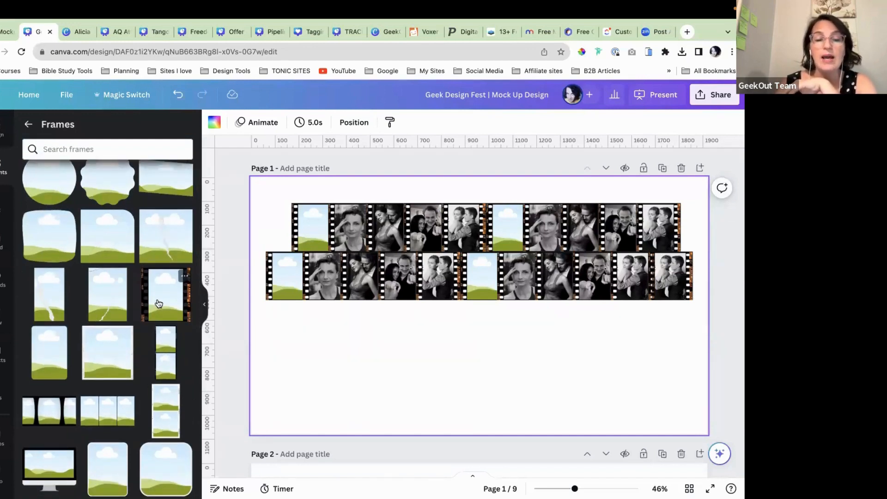
{"action": "scroll", "coordinate": [130, 360], "scroll_direction": "down", "scroll_amount": 3}
{"action": "scroll", "coordinate": [131, 360], "scroll_direction": "down", "scroll_amount": 3}
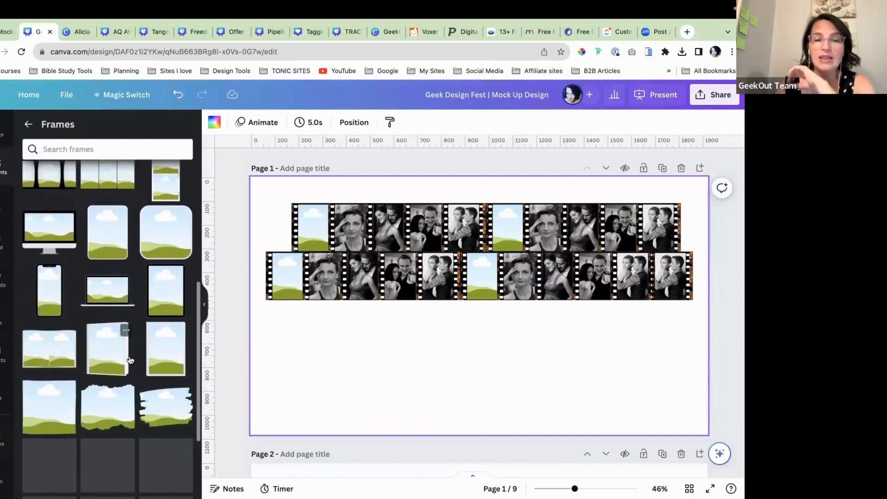
{"action": "scroll", "coordinate": [131, 361], "scroll_direction": "down", "scroll_amount": 3}
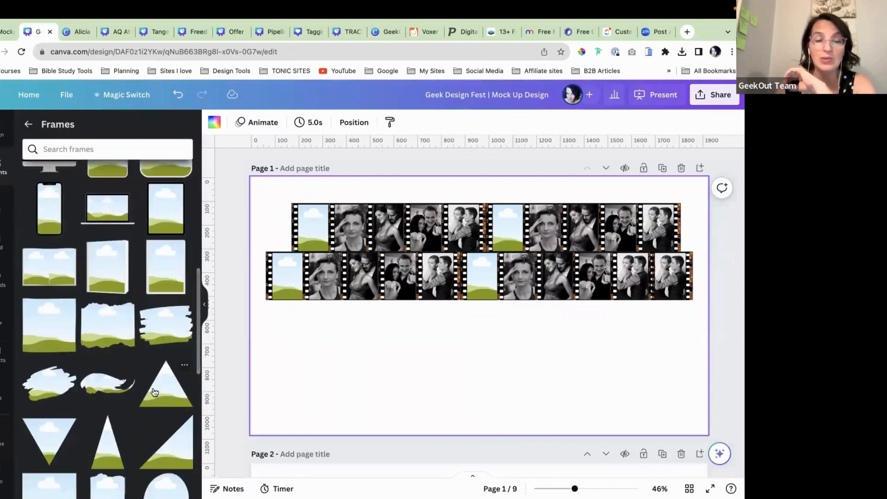
{"action": "scroll", "coordinate": [155, 392], "scroll_direction": "down", "scroll_amount": 2}
{"action": "scroll", "coordinate": [155, 393], "scroll_direction": "down", "scroll_amount": 6}
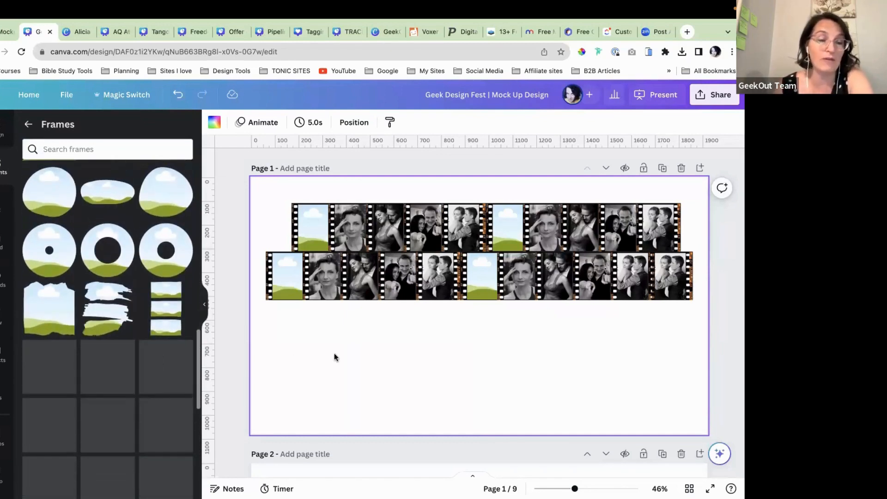
{"action": "scroll", "coordinate": [334, 353], "scroll_direction": "down", "scroll_amount": 5}
{"action": "scroll", "coordinate": [334, 353], "scroll_direction": "down", "scroll_amount": 3}
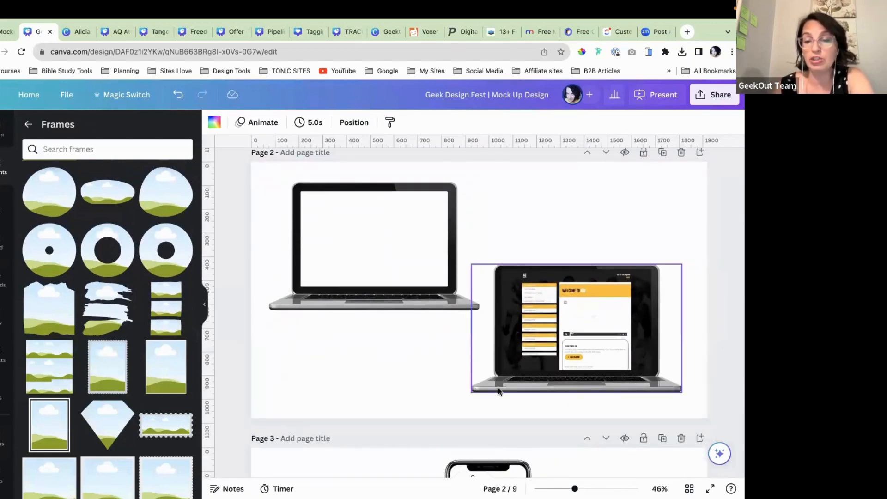
Step: Select the empty laptop on page 2, then open the GeekOut Offer Stack Mockup Templates design
{"action": "scroll", "coordinate": [311, 271], "scroll_direction": "up", "scroll_amount": 1}
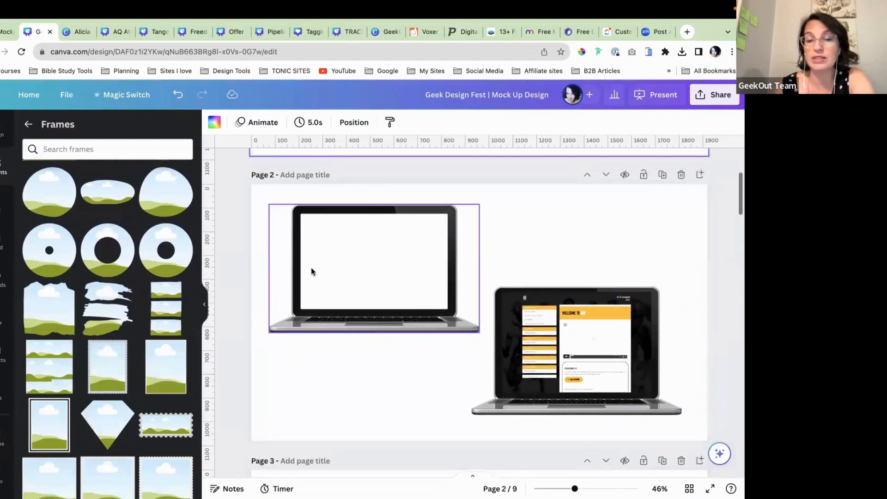
{"action": "left_click", "coordinate": [359, 269]}
{"action": "scroll", "coordinate": [340, 304], "scroll_direction": "up", "scroll_amount": 4}
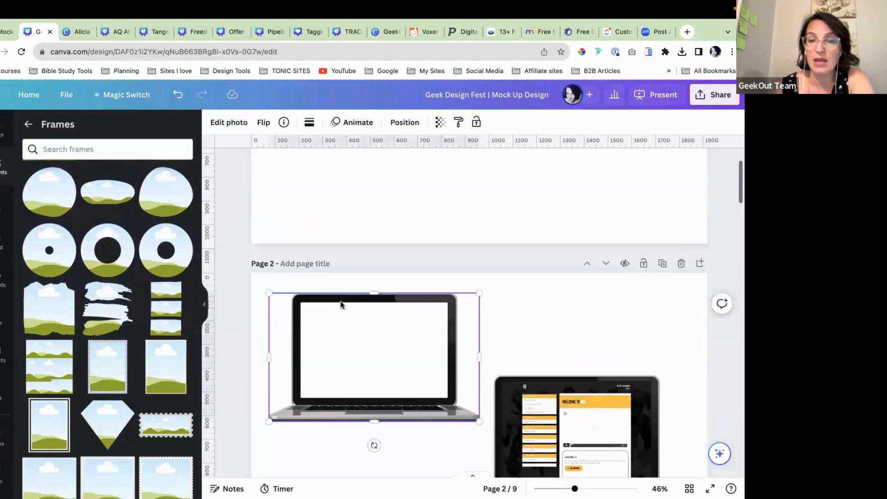
{"action": "left_click", "coordinate": [381, 35]}
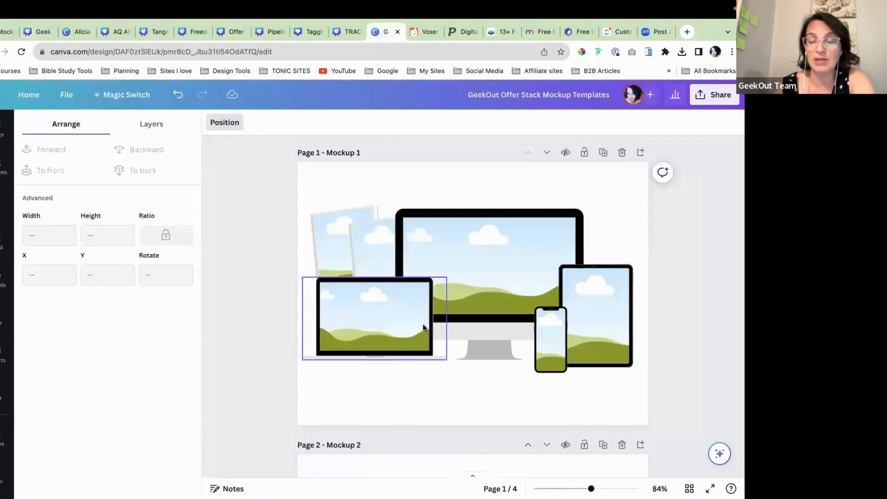
Step: On the Empty Screens page, try the 'Closing in the DM's' cover in the laptop, then undo it
{"action": "scroll", "coordinate": [423, 324], "scroll_direction": "down", "scroll_amount": 14}
{"action": "scroll", "coordinate": [423, 323], "scroll_direction": "down", "scroll_amount": 8}
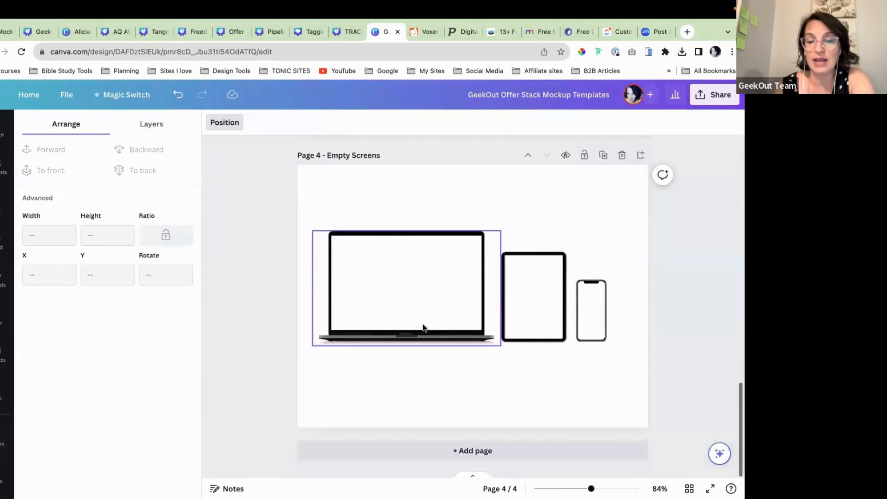
{"action": "left_click", "coordinate": [398, 368]}
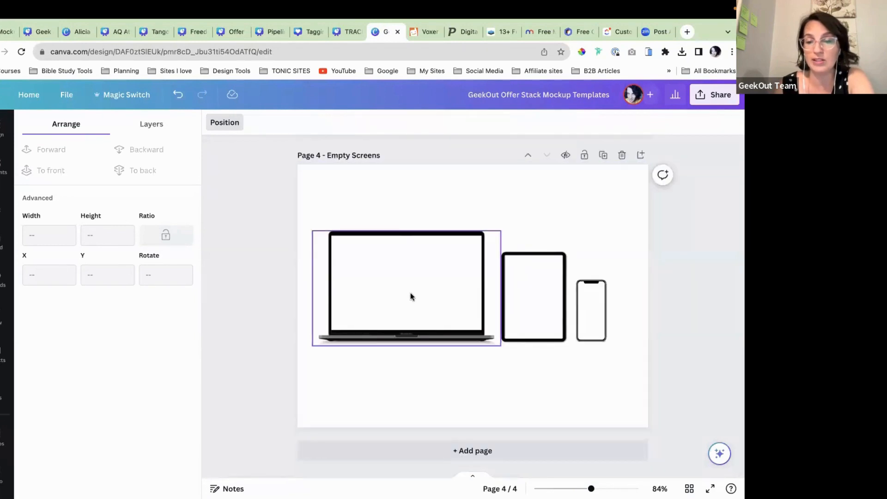
{"action": "scroll", "coordinate": [396, 326], "scroll_direction": "up", "scroll_amount": 1}
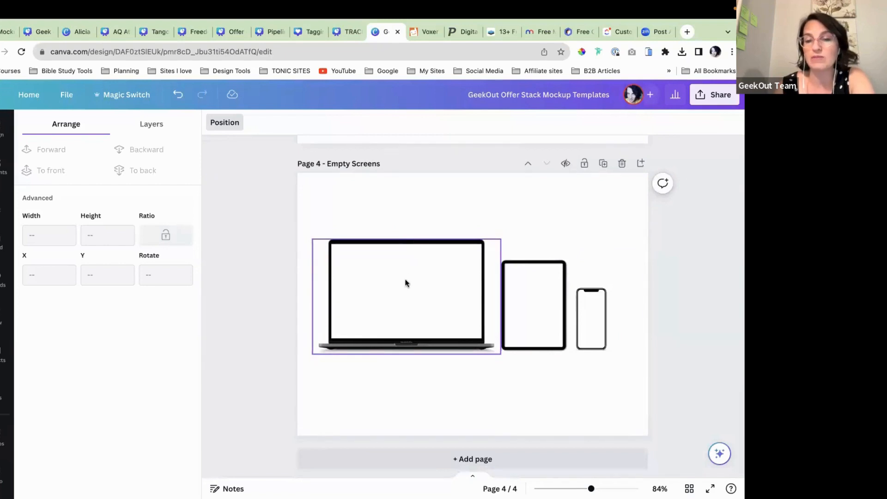
{"action": "left_click", "coordinate": [3, 279]}
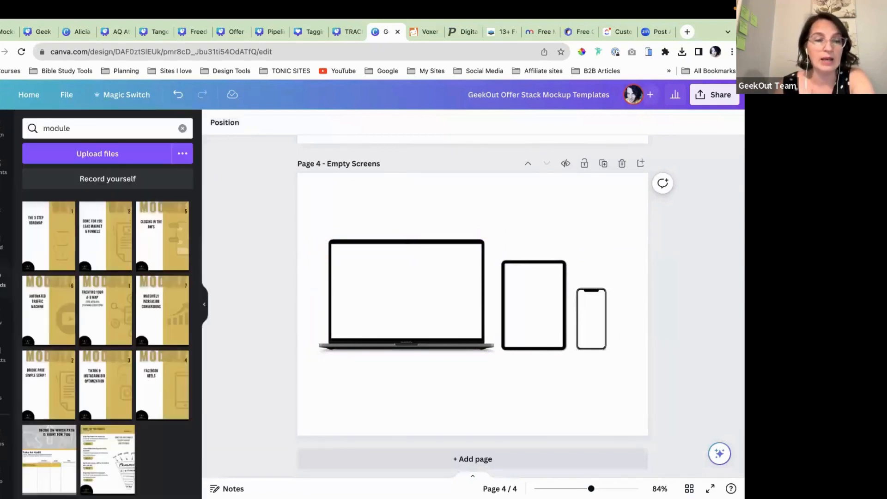
{"action": "left_click_drag", "start_coordinate": [161, 244], "coordinate": [398, 278]}
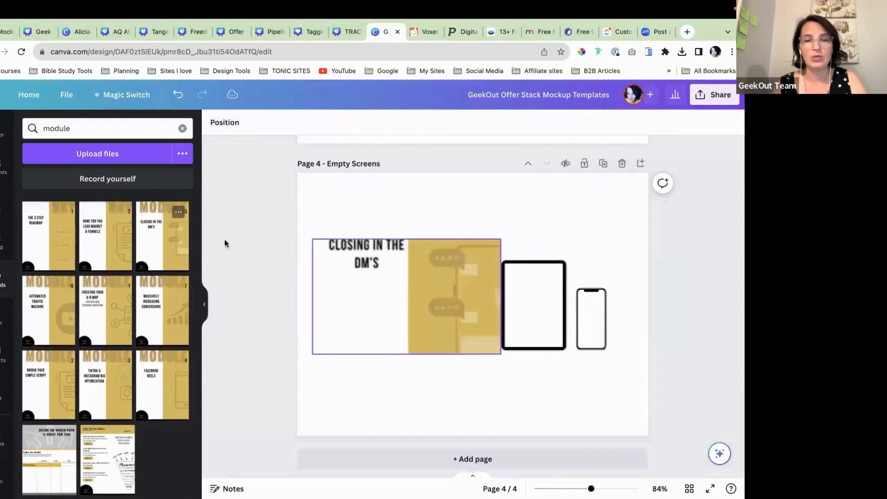
{"action": "left_click", "coordinate": [179, 99]}
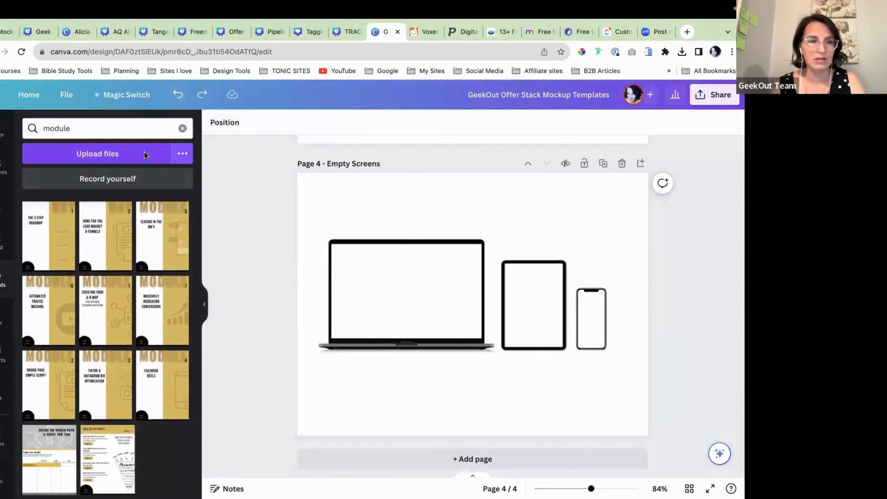
{"action": "left_click", "coordinate": [182, 128]}
Step: Add the garden-path upload to page 4 and send it behind the laptop mockup
{"action": "scroll", "coordinate": [143, 307], "scroll_direction": "down", "scroll_amount": 15}
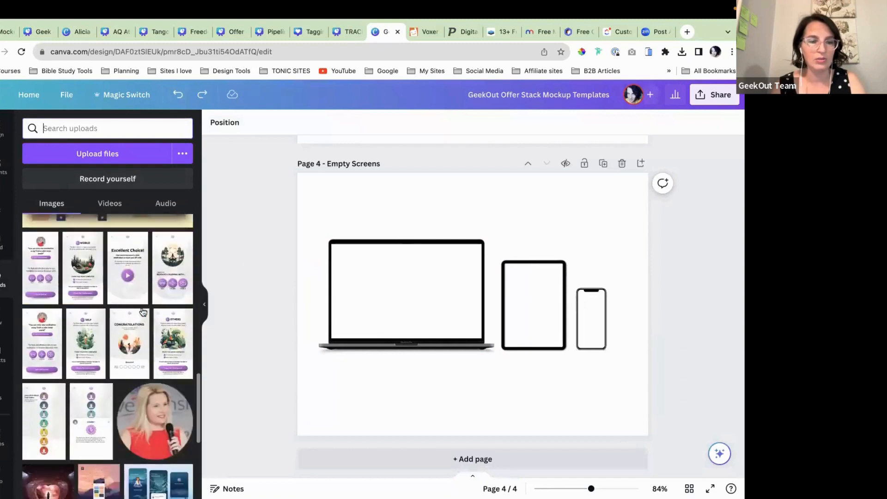
{"action": "scroll", "coordinate": [142, 307], "scroll_direction": "down", "scroll_amount": 10}
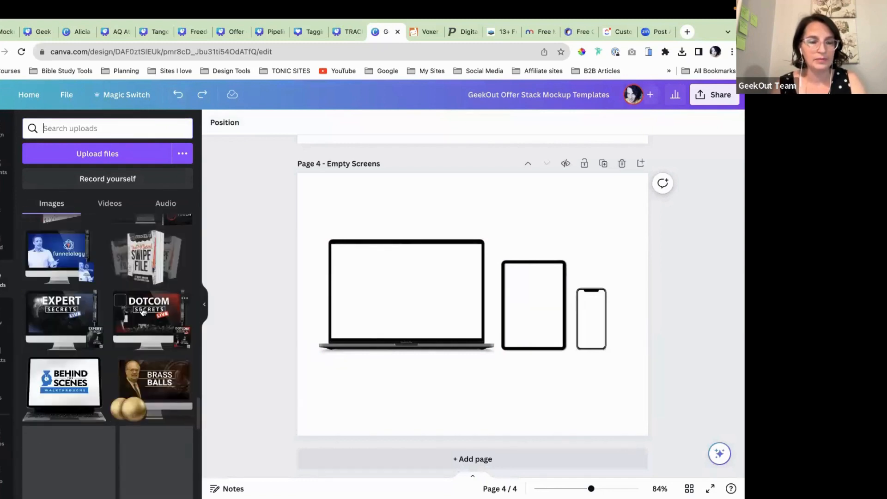
{"action": "scroll", "coordinate": [143, 310], "scroll_direction": "down", "scroll_amount": 3}
{"action": "scroll", "coordinate": [143, 313], "scroll_direction": "down", "scroll_amount": 1}
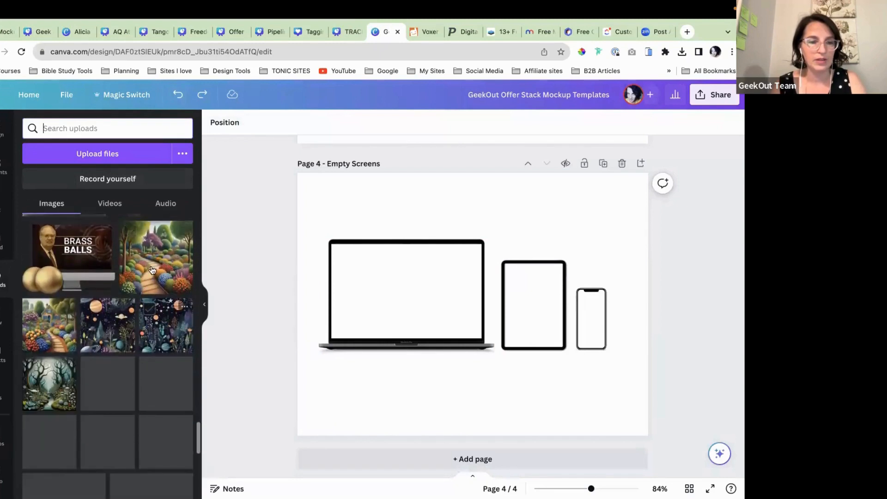
{"action": "left_click", "coordinate": [147, 277]}
{"action": "left_click", "coordinate": [303, 205]}
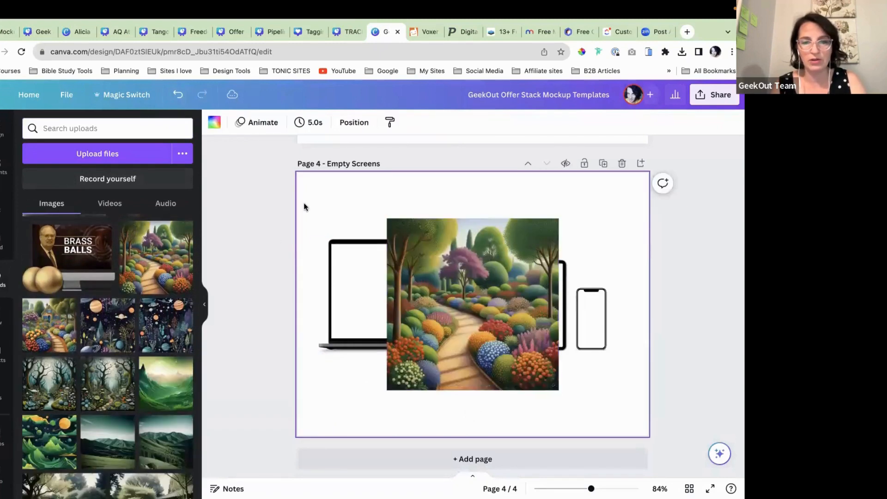
{"action": "left_click", "coordinate": [204, 307]}
{"action": "left_click", "coordinate": [377, 276]}
{"action": "left_click_drag", "start_coordinate": [378, 276], "coordinate": [313, 275]}
{"action": "left_click", "coordinate": [219, 121]}
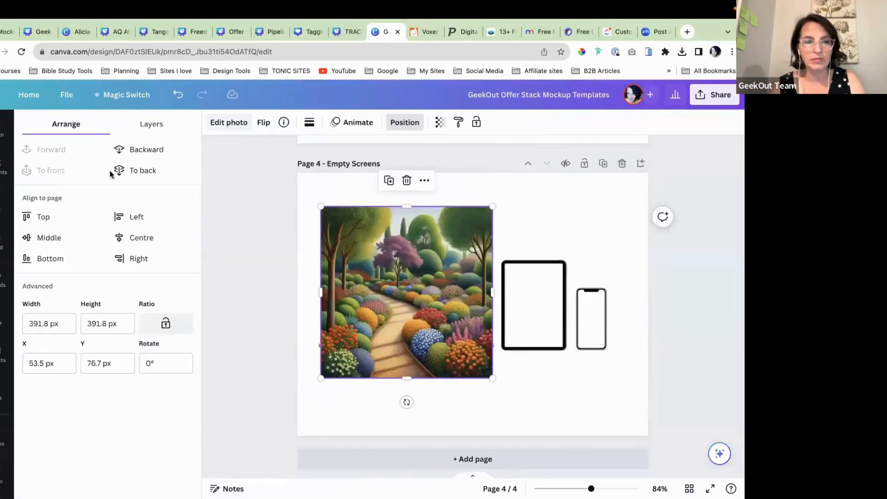
{"action": "left_click", "coordinate": [141, 170]}
Step: Shrink the garden image to about 220 px square and position it on the laptop screen
{"action": "left_click", "coordinate": [581, 383]}
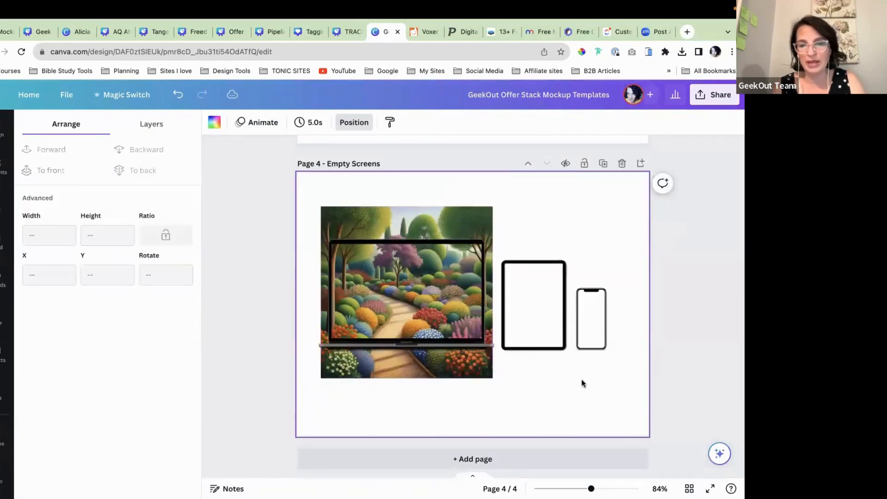
{"action": "left_click_drag", "start_coordinate": [434, 368], "coordinate": [441, 327]}
{"action": "left_click_drag", "start_coordinate": [501, 165], "coordinate": [440, 254]}
{"action": "left_click_drag", "start_coordinate": [402, 284], "coordinate": [435, 289]}
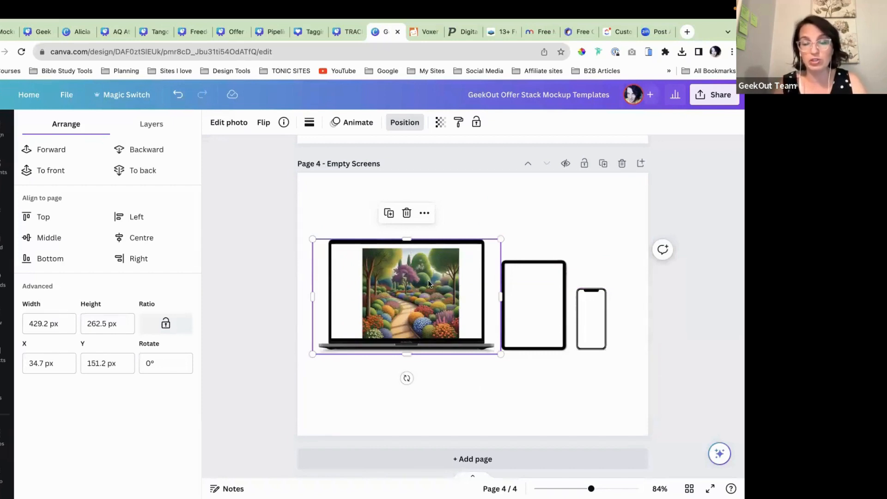
{"action": "left_click", "coordinate": [176, 100]}
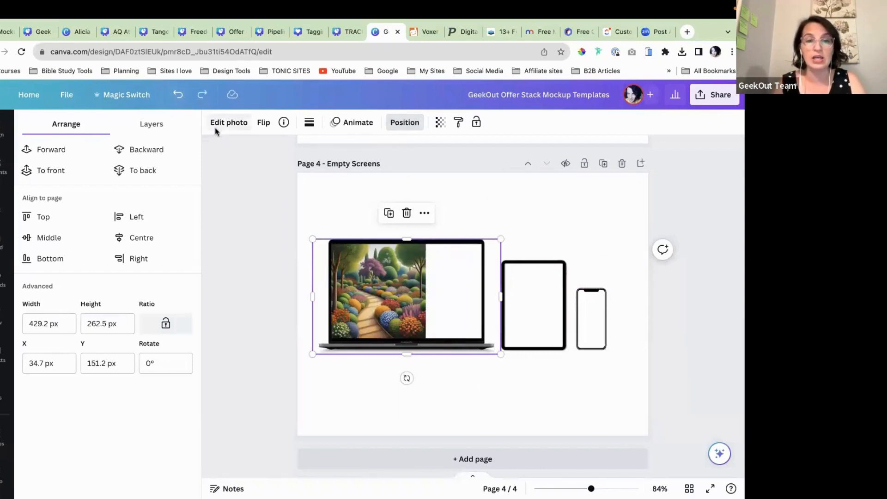
{"action": "key", "text": "super+shift+z"}
{"action": "key", "text": "super+shift+z"}
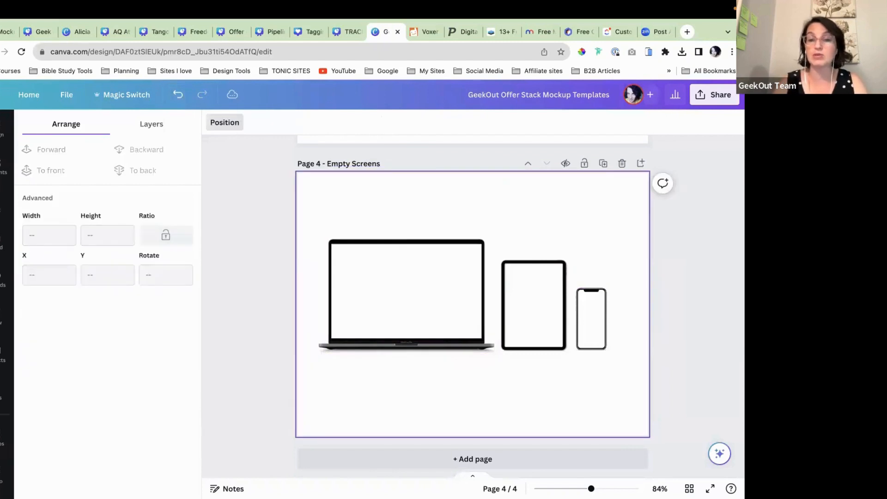
Step: Return to the Geek Design Fest | Mock Up Design file, which loads blank
{"action": "scroll", "coordinate": [383, 289], "scroll_direction": "up", "scroll_amount": 8}
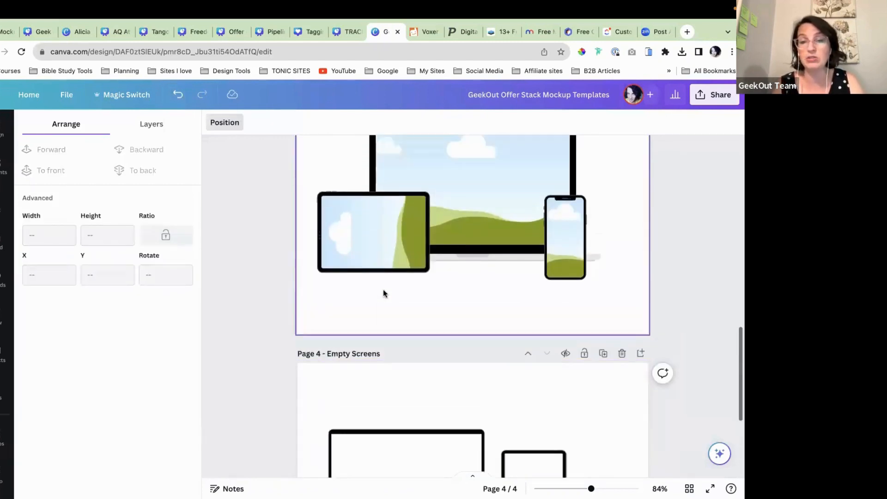
{"action": "scroll", "coordinate": [478, 358], "scroll_direction": "down", "scroll_amount": 2}
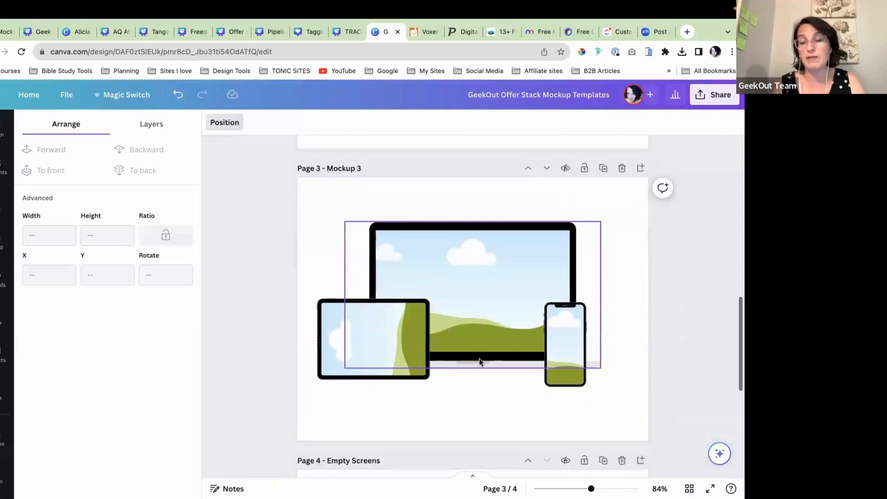
{"action": "scroll", "coordinate": [519, 278], "scroll_direction": "up", "scroll_amount": 1}
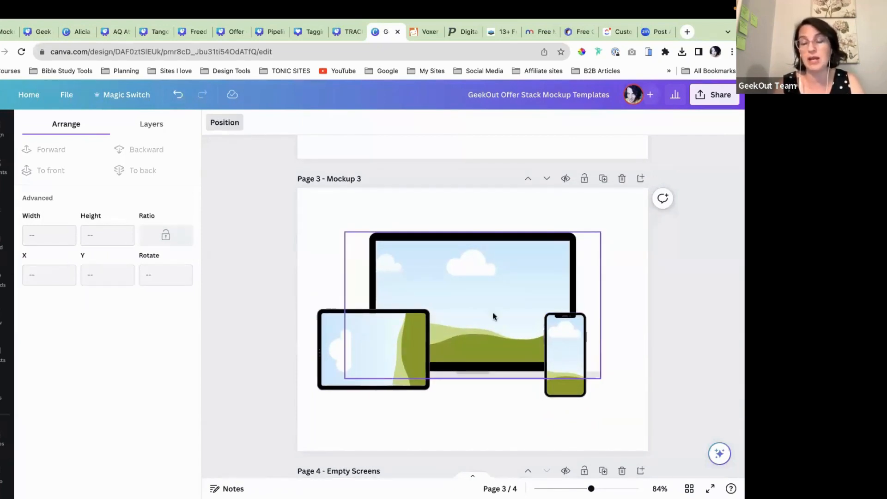
{"action": "scroll", "coordinate": [492, 314], "scroll_direction": "down", "scroll_amount": 2}
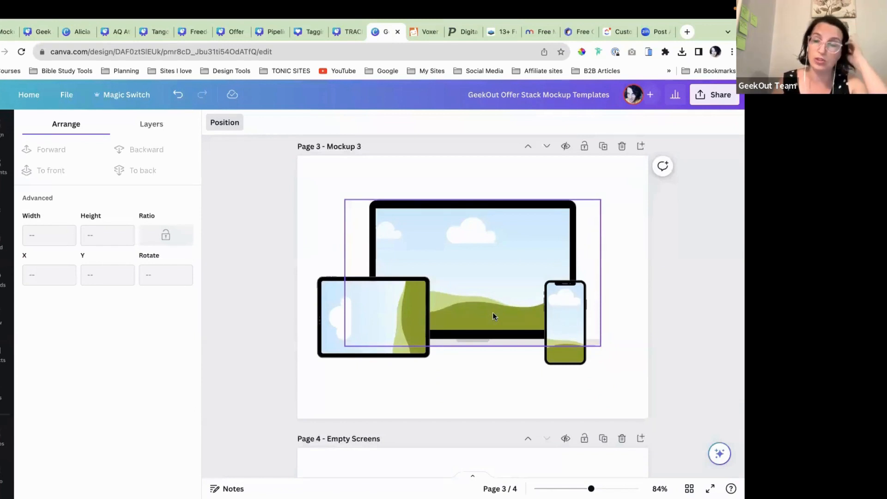
{"action": "left_click", "coordinate": [37, 32]}
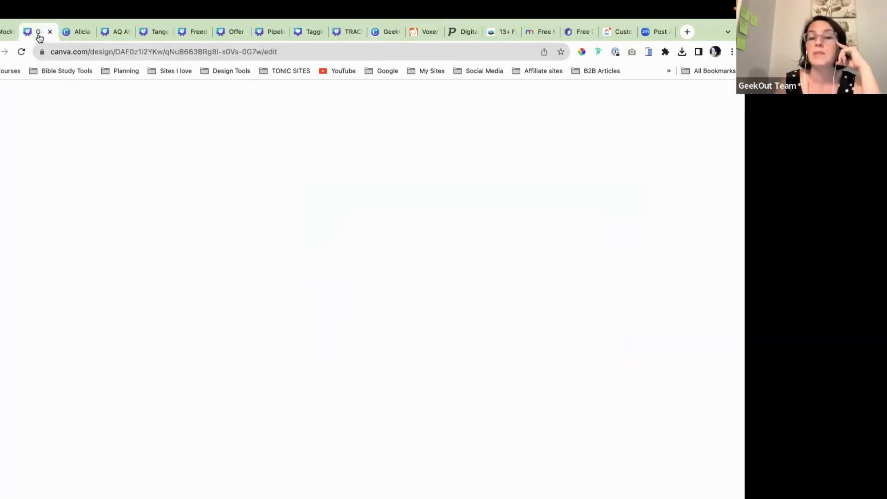
Step: Ungroup the right laptop mockup and move the bare laptop below its screenshot
{"action": "scroll", "coordinate": [368, 318], "scroll_direction": "down", "scroll_amount": 2}
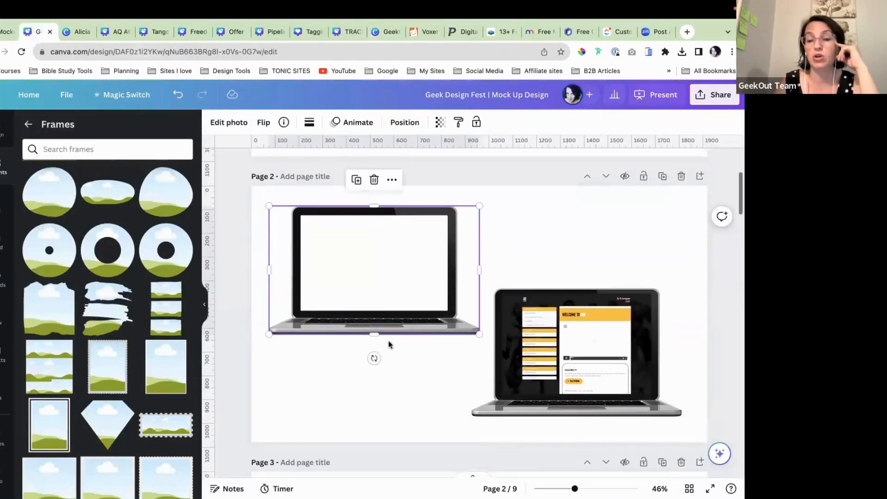
{"action": "right_click", "coordinate": [544, 342]}
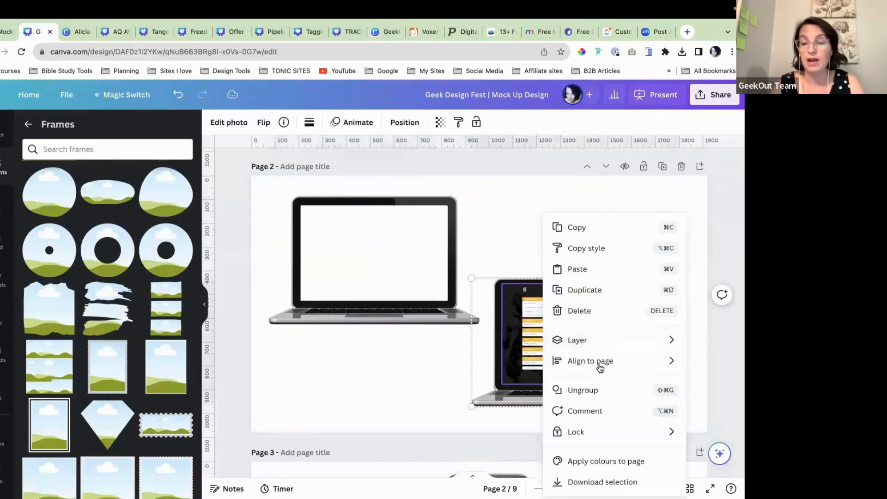
{"action": "left_click", "coordinate": [600, 391]}
{"action": "scroll", "coordinate": [608, 354], "scroll_direction": "down", "scroll_amount": 1}
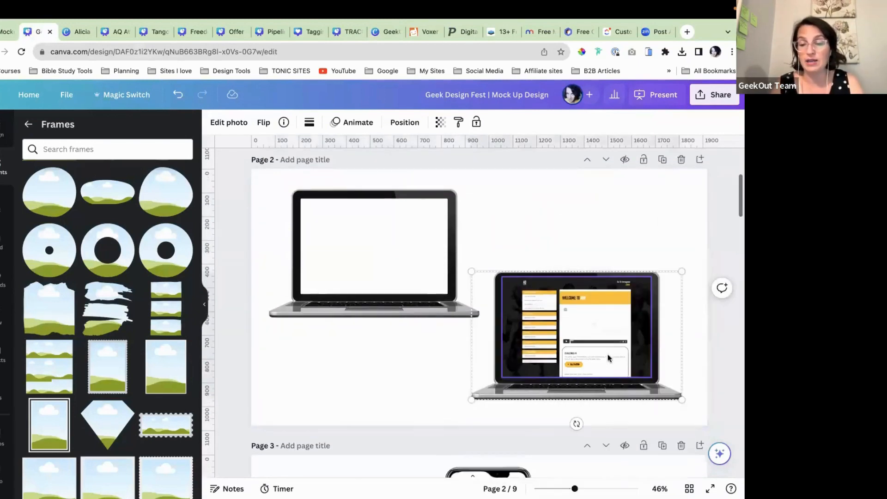
{"action": "left_click", "coordinate": [567, 242]}
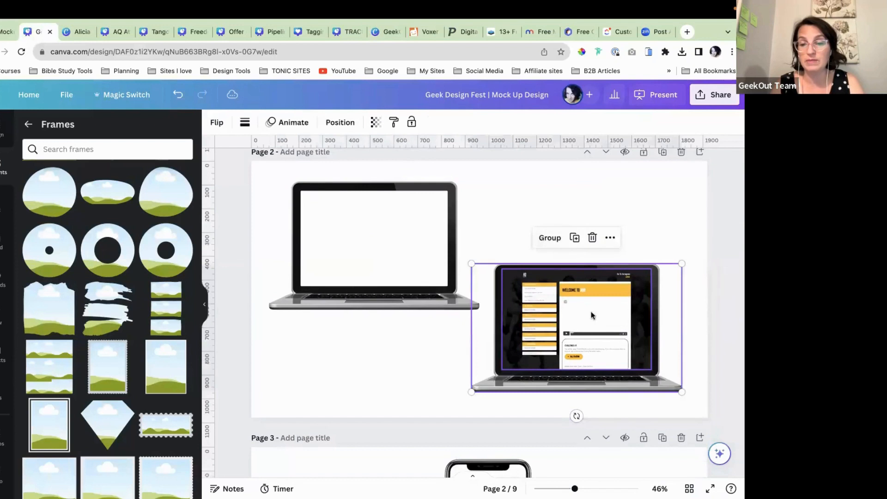
{"action": "left_click_drag", "start_coordinate": [596, 381], "coordinate": [610, 418]}
{"action": "left_click", "coordinate": [597, 384]}
Step: Move the website screenshot up and reposition it within its crop
{"action": "left_click", "coordinate": [616, 232]}
{"action": "left_click_drag", "start_coordinate": [617, 233], "coordinate": [607, 204]}
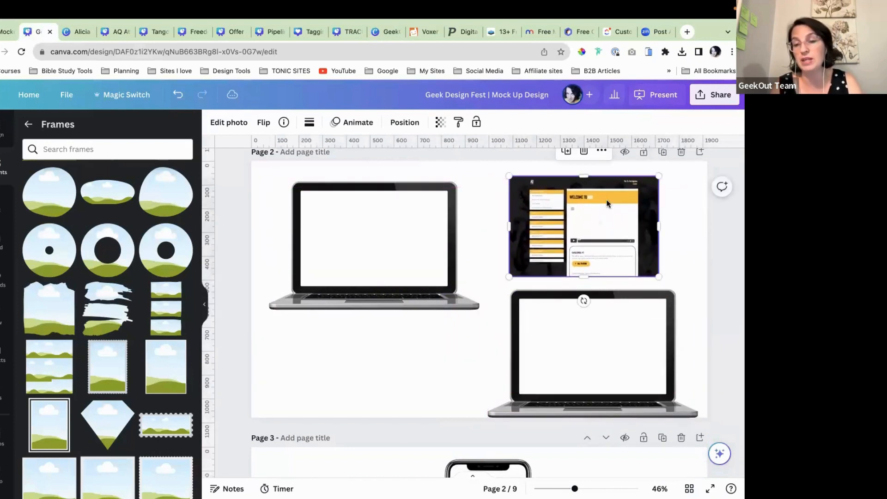
{"action": "double_click", "coordinate": [612, 245]}
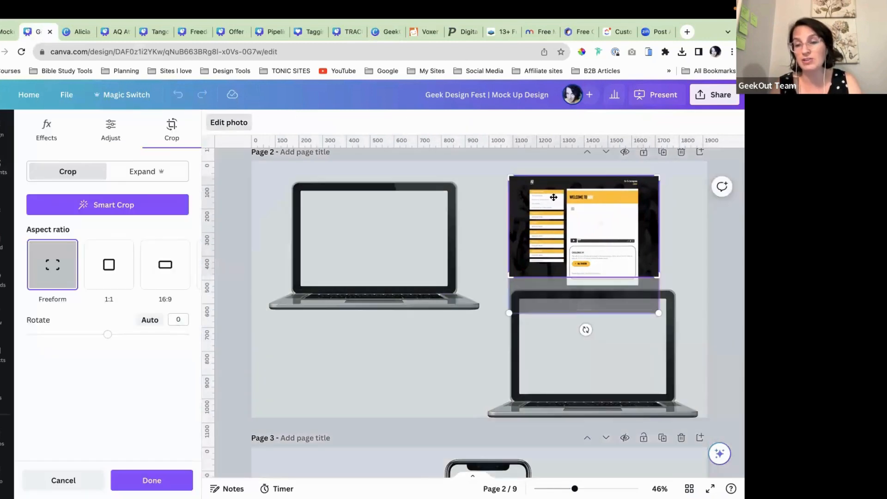
{"action": "left_click_drag", "start_coordinate": [582, 232], "coordinate": [604, 285]}
{"action": "left_click", "coordinate": [485, 238]}
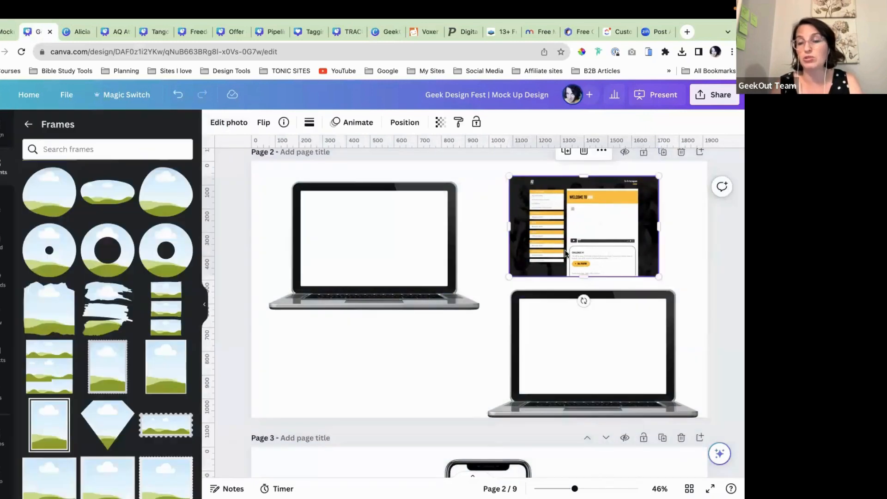
{"action": "scroll", "coordinate": [565, 256], "scroll_direction": "down", "scroll_amount": 1}
Step: Place the screenshot over the laptop screen and resize it to fit
{"action": "left_click_drag", "start_coordinate": [569, 317], "coordinate": [574, 290]}
{"action": "left_click_drag", "start_coordinate": [589, 195], "coordinate": [605, 283]}
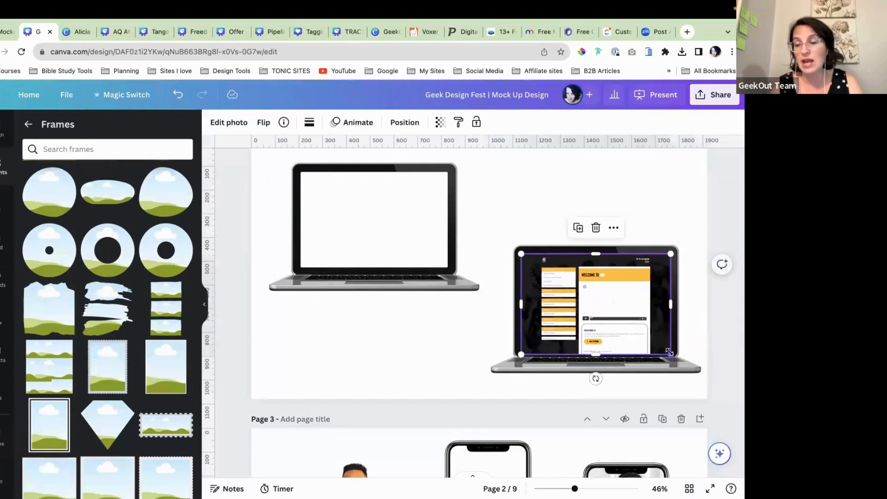
{"action": "left_click_drag", "start_coordinate": [594, 356], "coordinate": [601, 396]}
{"action": "left_click_drag", "start_coordinate": [609, 352], "coordinate": [571, 275]}
{"action": "left_click_drag", "start_coordinate": [540, 216], "coordinate": [585, 302]}
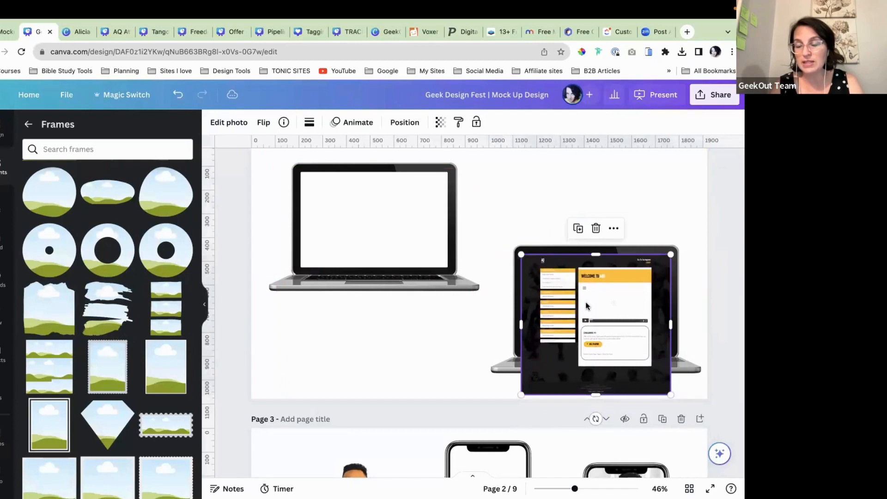
{"action": "scroll", "coordinate": [586, 305], "scroll_direction": "down", "scroll_amount": 1}
{"action": "left_click_drag", "start_coordinate": [595, 385], "coordinate": [596, 343]}
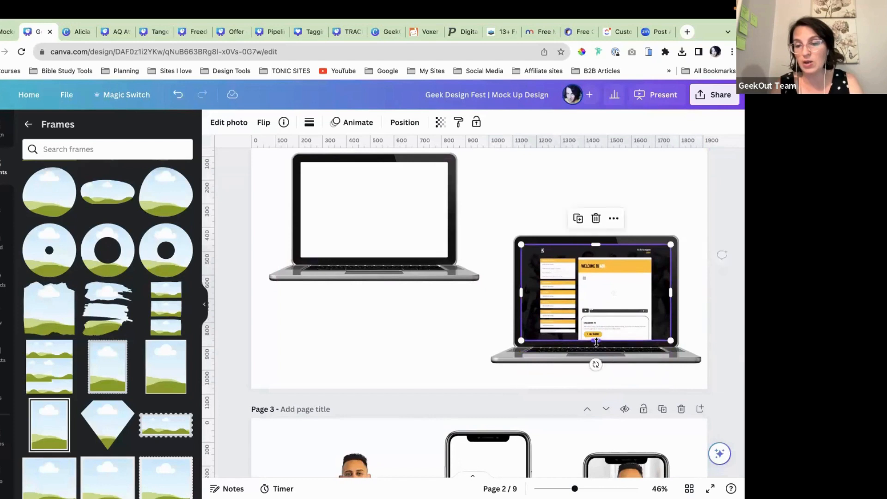
Step: Raise the screenshot's top edge slightly inside the right laptop
{"action": "left_click", "coordinate": [499, 230]}
{"action": "left_click", "coordinate": [581, 278]}
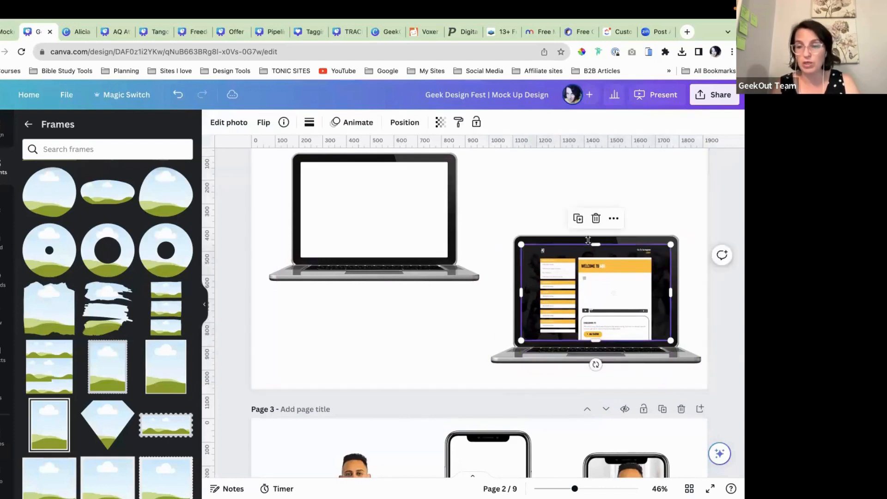
{"action": "left_click_drag", "start_coordinate": [594, 244], "coordinate": [594, 242]}
{"action": "left_click", "coordinate": [578, 204]}
{"action": "scroll", "coordinate": [638, 292], "scroll_direction": "down", "scroll_amount": 1}
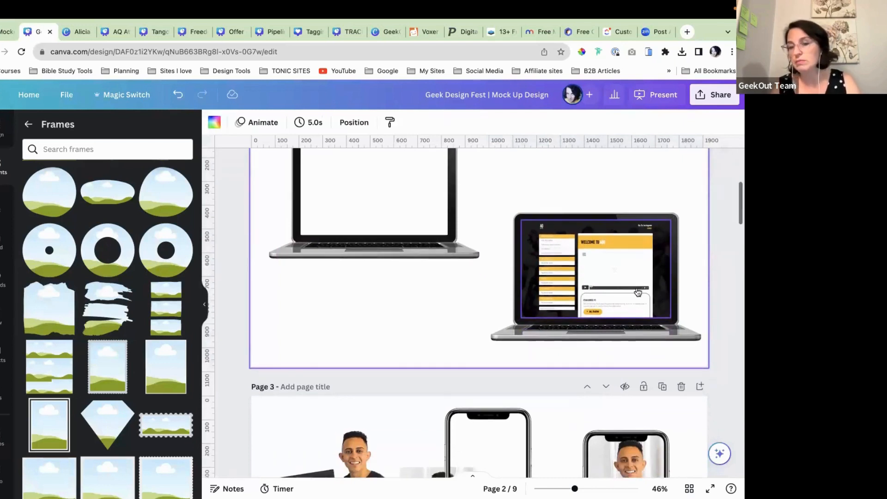
Step: Recrop the screenshot and send it behind the laptop's bezel
{"action": "double_click", "coordinate": [618, 289]}
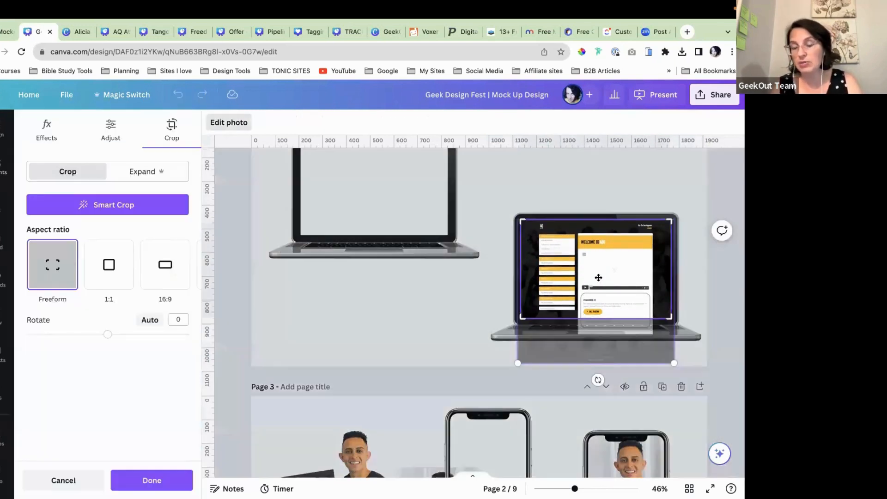
{"action": "left_click_drag", "start_coordinate": [598, 276], "coordinate": [616, 338]}
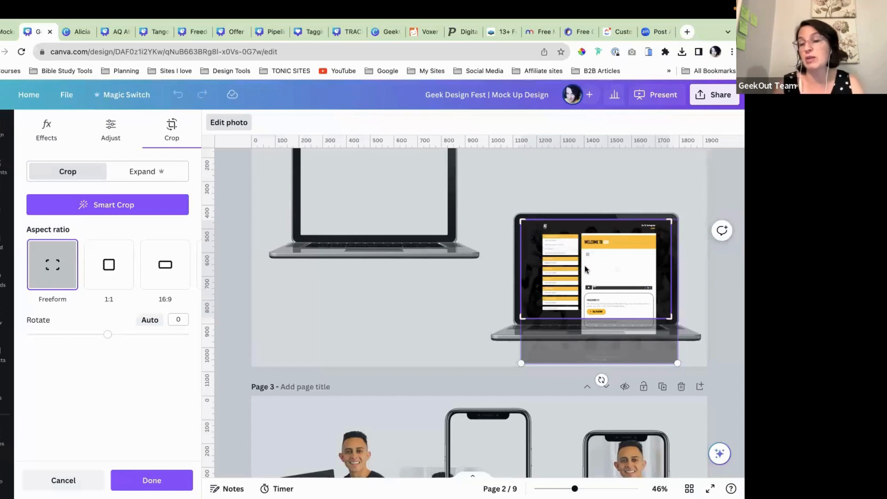
{"action": "mouse_move", "coordinate": [596, 265]}
{"action": "left_mouse_down"}
{"action": "mouse_move", "coordinate": [583, 200]}
{"action": "mouse_move", "coordinate": [604, 268]}
{"action": "left_mouse_up"}
{"action": "left_click", "coordinate": [554, 245]}
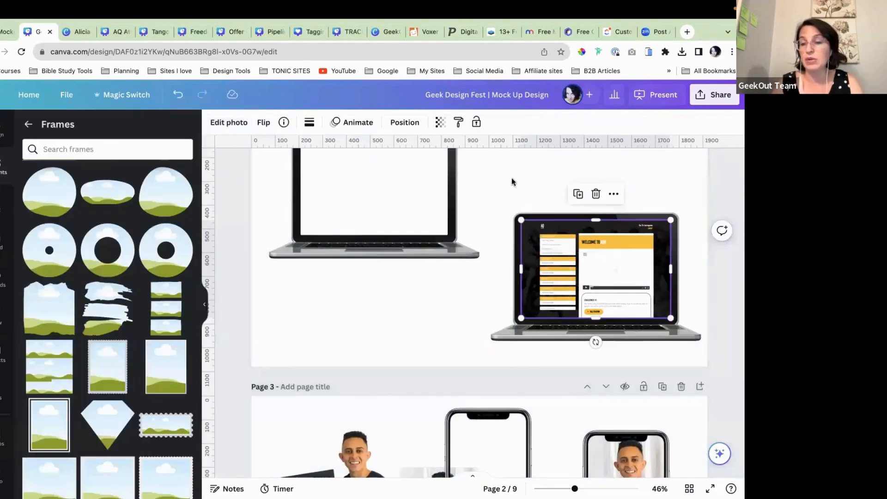
{"action": "left_click", "coordinate": [398, 122]}
{"action": "left_click", "coordinate": [135, 170]}
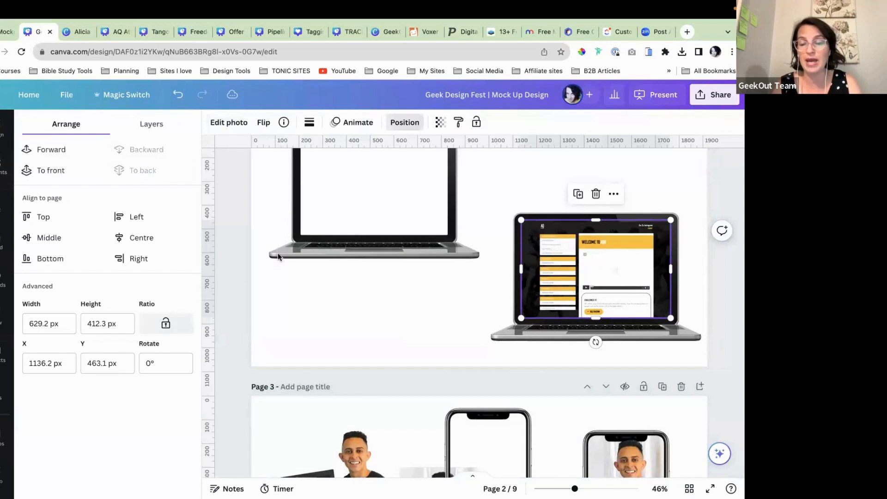
{"action": "left_click", "coordinate": [447, 312]}
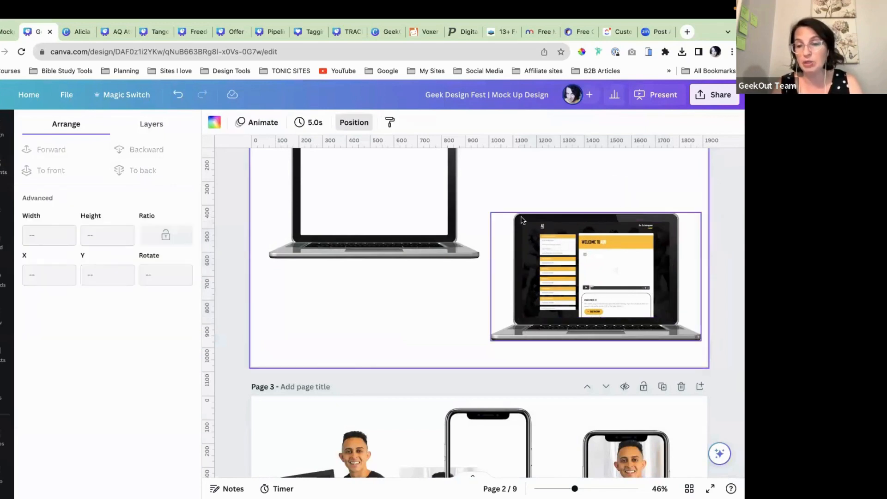
Step: Group the right laptop and its screenshot into a single element
{"action": "left_click_drag", "start_coordinate": [546, 186], "coordinate": [559, 264]}
{"action": "left_click", "coordinate": [569, 187]}
{"action": "left_click", "coordinate": [423, 326]}
{"action": "scroll", "coordinate": [559, 264], "scroll_direction": "up", "scroll_amount": 2}
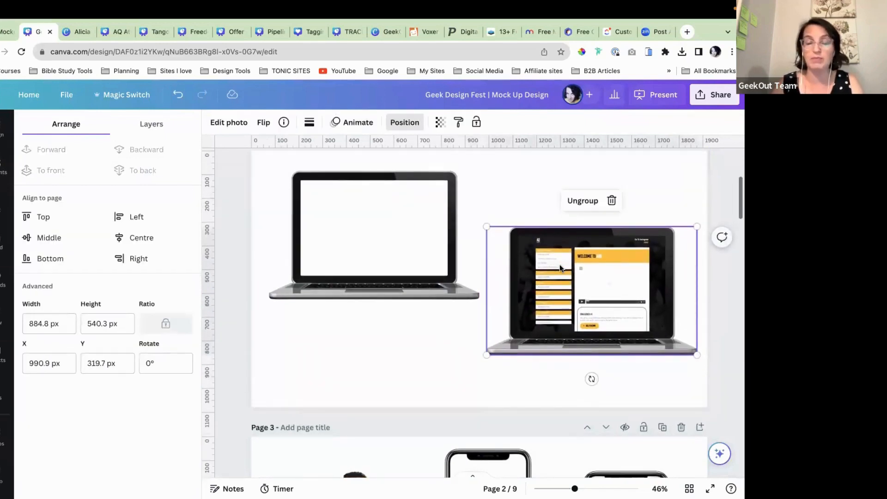
{"action": "scroll", "coordinate": [559, 264], "scroll_direction": "down", "scroll_amount": 1}
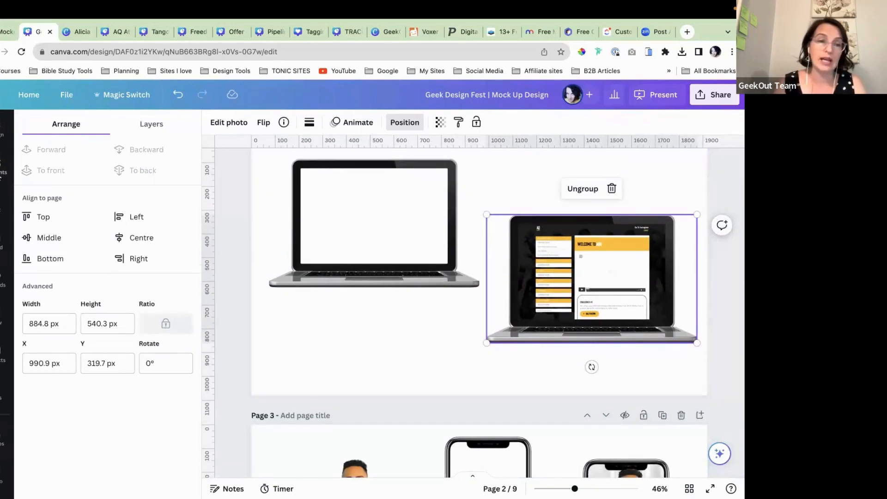
{"action": "left_click", "coordinate": [1, 175]}
{"action": "left_click", "coordinate": [1, 175]}
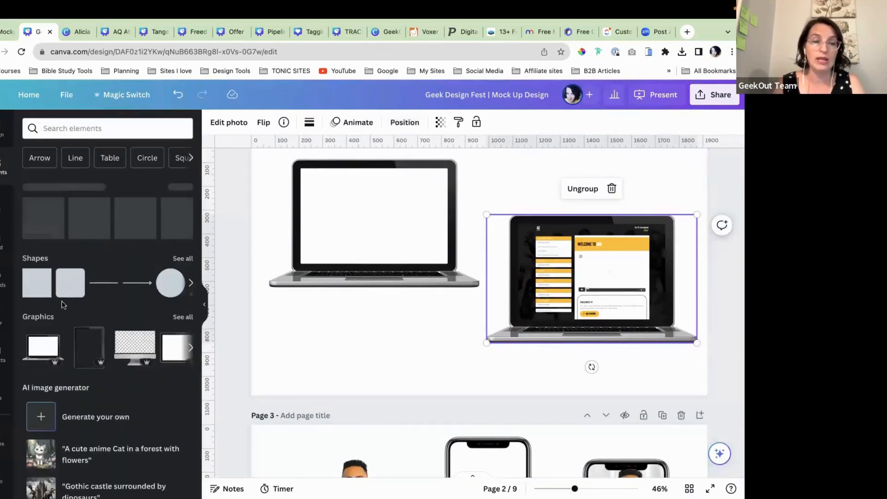
Step: Add a black rectangle filling the left laptop's screen and send it behind the laptop
{"action": "left_click", "coordinate": [31, 288]}
{"action": "left_click", "coordinate": [440, 325]}
{"action": "scroll", "coordinate": [439, 325], "scroll_direction": "up", "scroll_amount": 2}
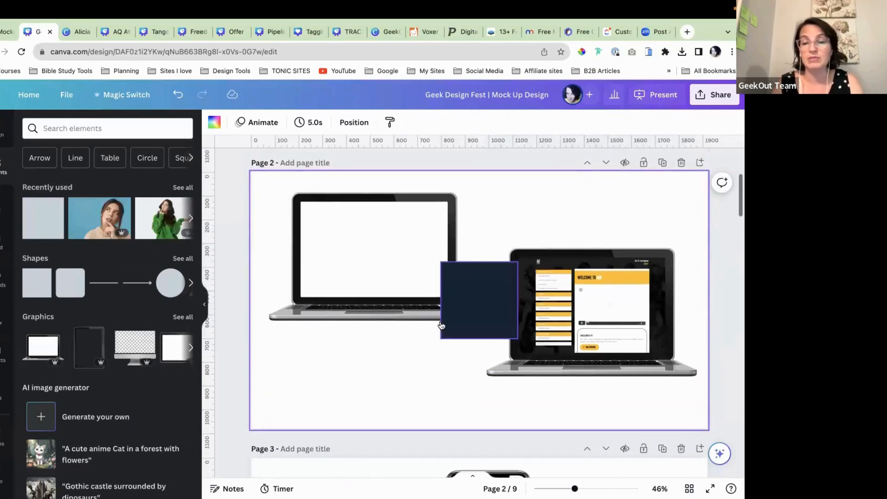
{"action": "left_click_drag", "start_coordinate": [485, 299], "coordinate": [448, 247]}
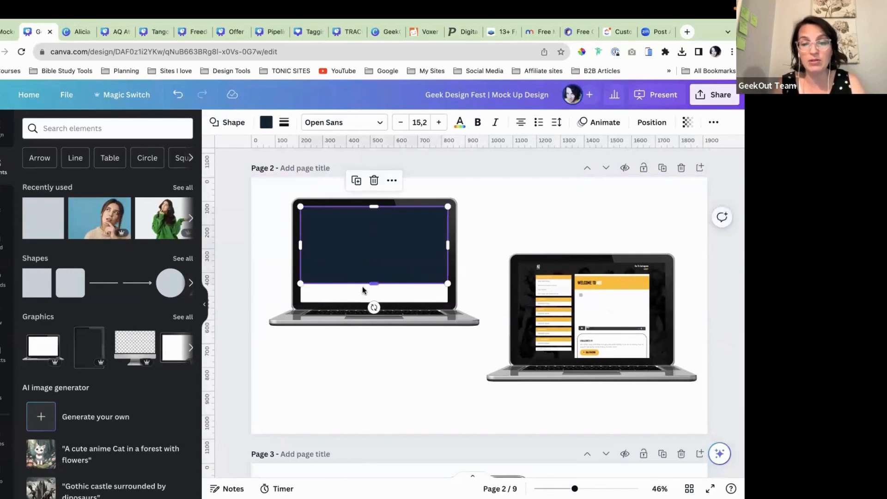
{"action": "left_click_drag", "start_coordinate": [372, 284], "coordinate": [372, 305]}
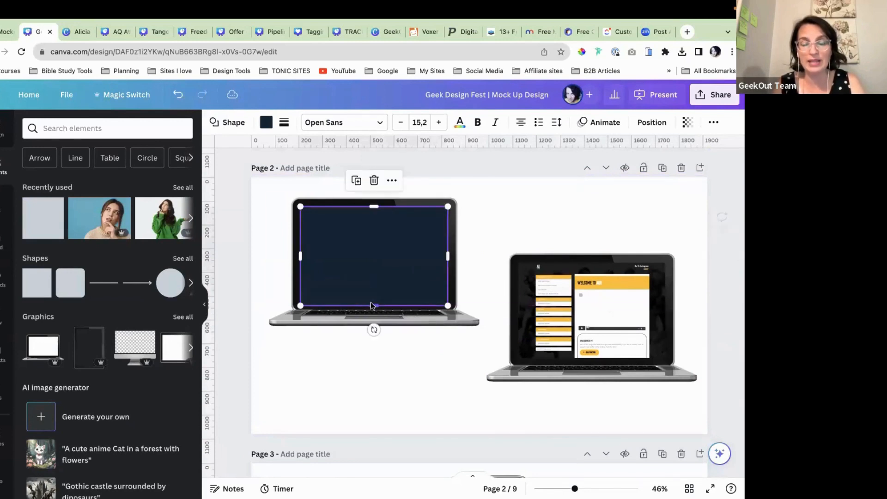
{"action": "left_click", "coordinate": [266, 126]}
{"action": "left_click", "coordinate": [92, 186]}
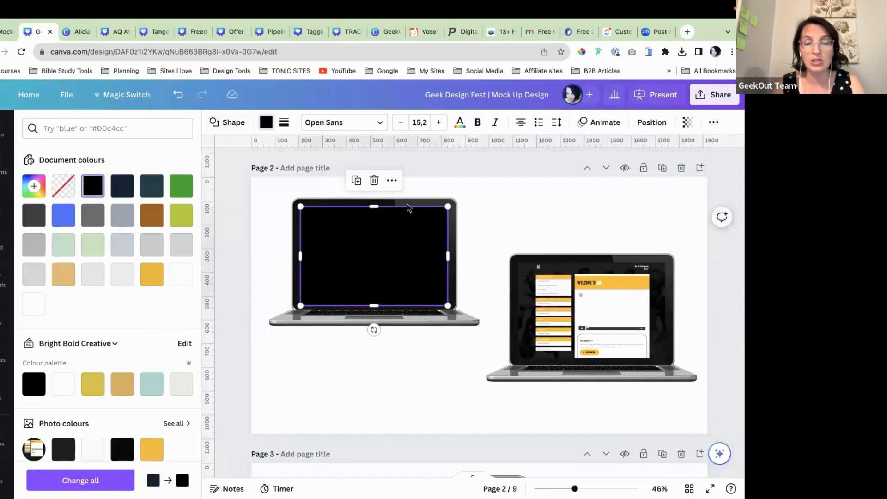
{"action": "left_click", "coordinate": [650, 122]}
{"action": "left_click", "coordinate": [141, 170]}
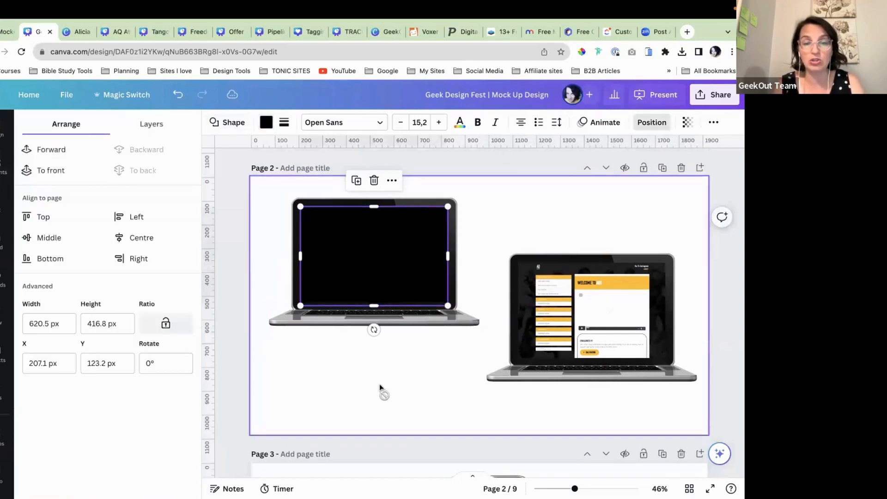
{"action": "left_click", "coordinate": [379, 384]}
Step: Ungroup the right laptop, fit its website screenshot onto the left laptop, and move the empty laptop right
{"action": "left_click", "coordinate": [557, 353]}
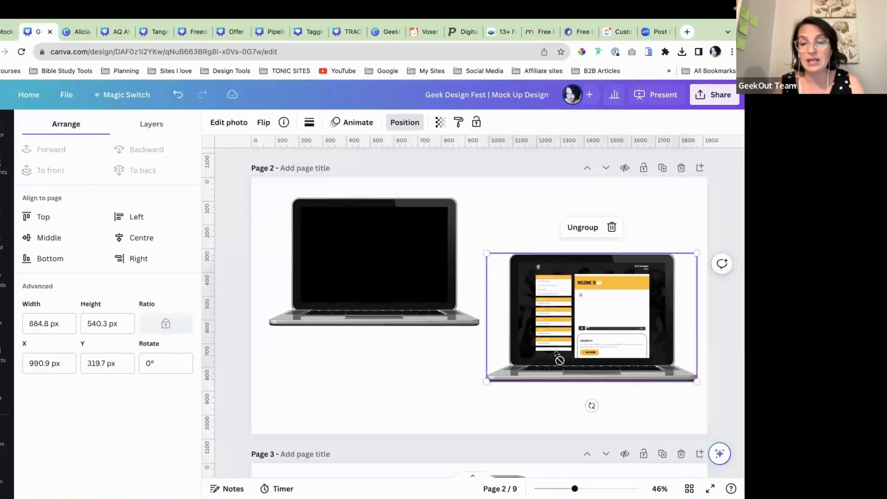
{"action": "key", "text": "ctrl+shift+g"}
{"action": "left_click", "coordinate": [446, 400]}
{"action": "left_click_drag", "start_coordinate": [526, 377], "coordinate": [441, 422]}
{"action": "left_click_drag", "start_coordinate": [612, 280], "coordinate": [406, 234]}
{"action": "left_click", "coordinate": [54, 170]}
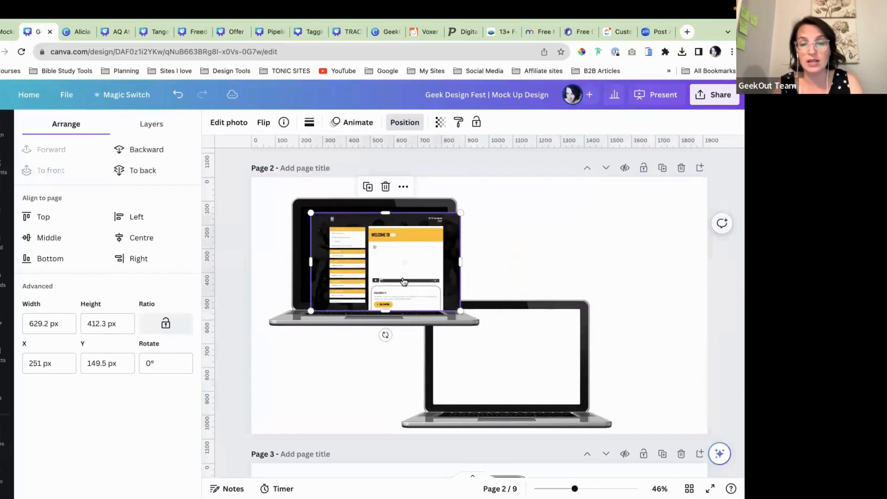
{"action": "left_click_drag", "start_coordinate": [461, 314], "coordinate": [439, 297]}
{"action": "left_click_drag", "start_coordinate": [396, 274], "coordinate": [394, 276]}
{"action": "left_click_drag", "start_coordinate": [550, 341], "coordinate": [661, 284]}
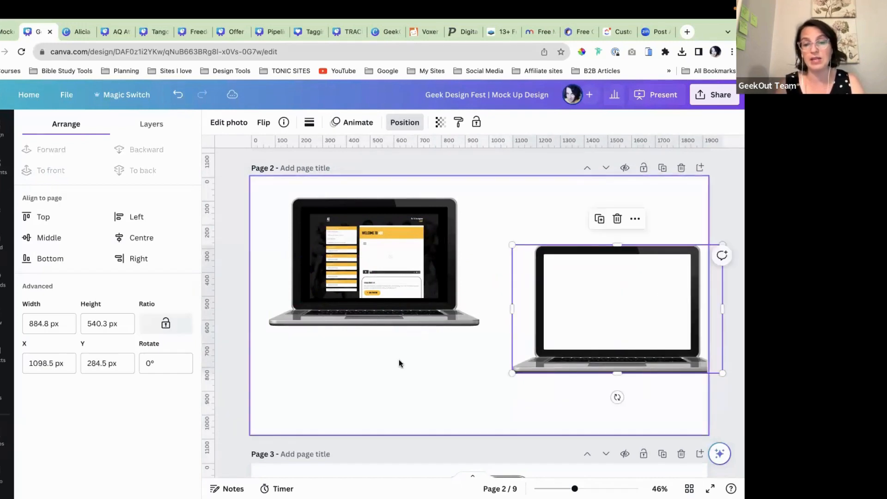
Step: Preview page 2 full screen, then fine-tune the empty right laptop's position
{"action": "left_click", "coordinate": [434, 302]}
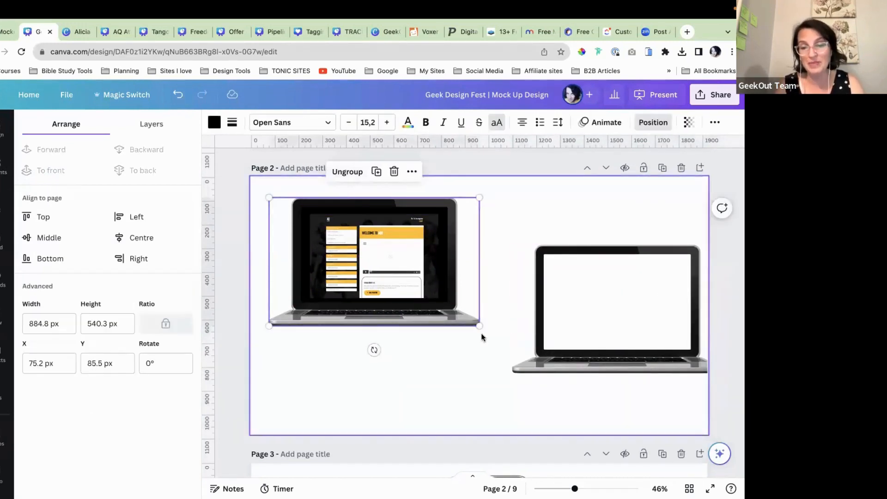
{"action": "left_click", "coordinate": [710, 488]}
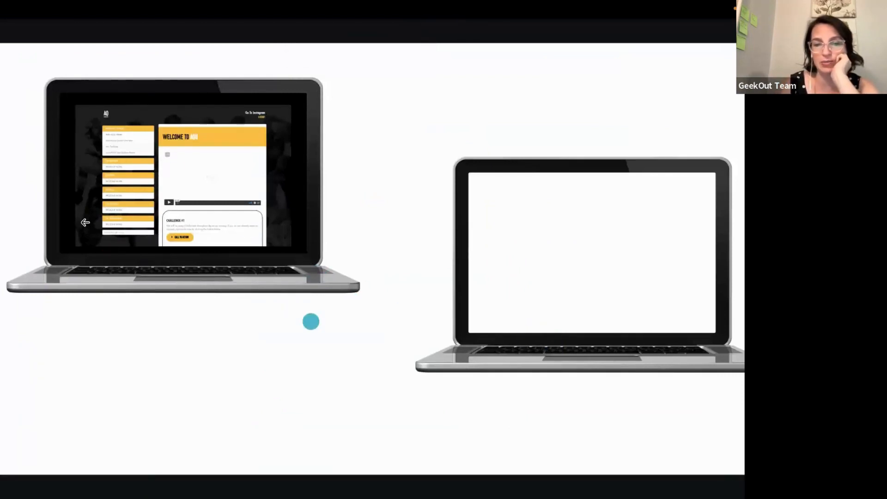
{"action": "key", "text": "Escape"}
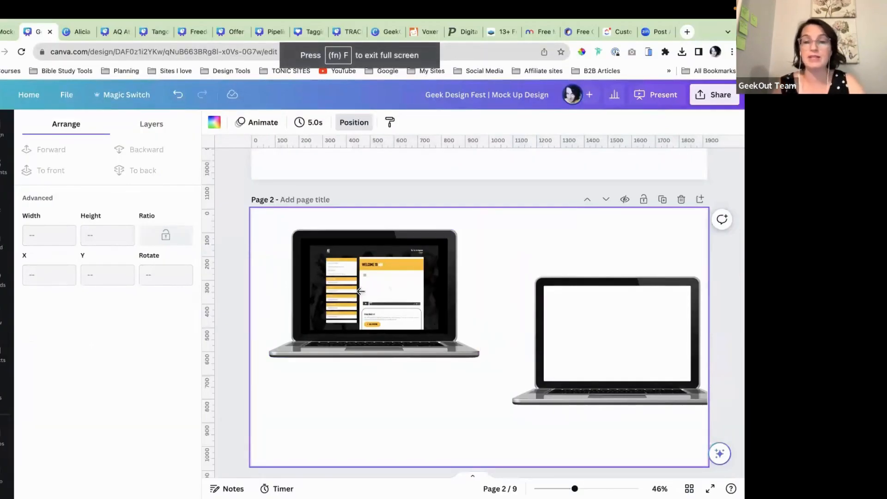
{"action": "scroll", "coordinate": [360, 291], "scroll_direction": "down", "scroll_amount": 2}
{"action": "left_click", "coordinate": [566, 341]}
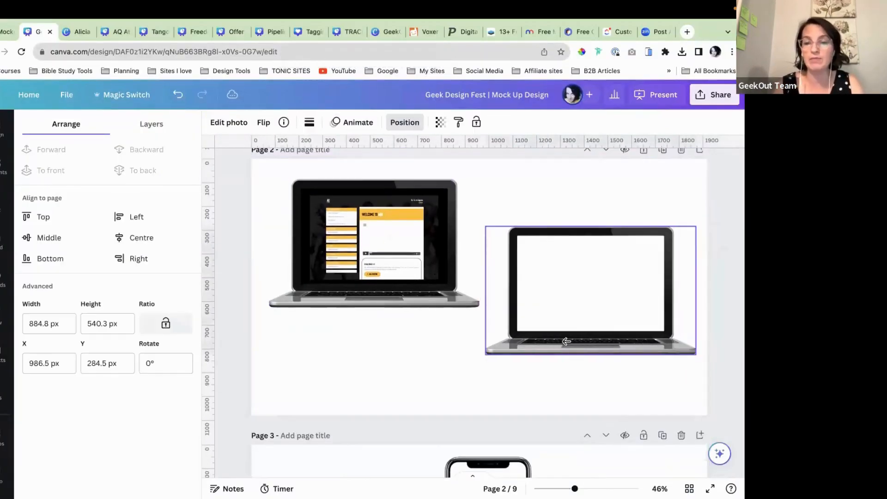
{"action": "left_click_drag", "start_coordinate": [565, 341], "coordinate": [567, 341]}
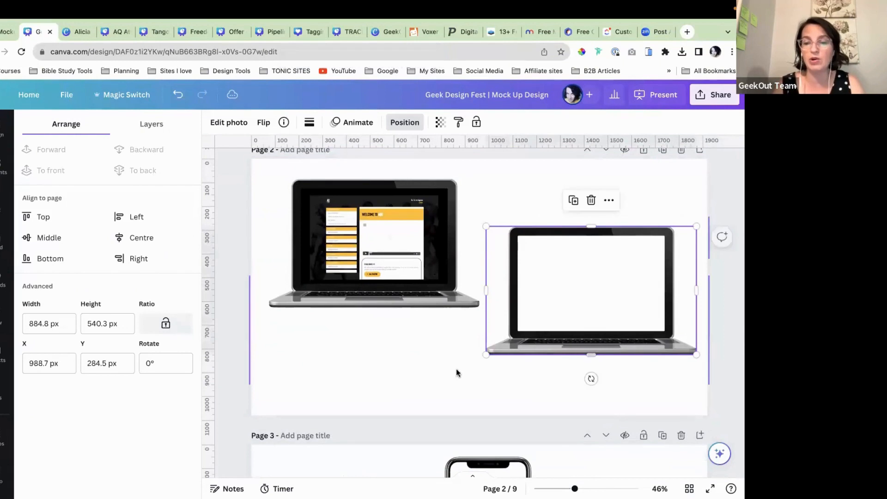
{"action": "left_click", "coordinate": [395, 356]}
{"action": "scroll", "coordinate": [395, 357], "scroll_direction": "down", "scroll_amount": 8}
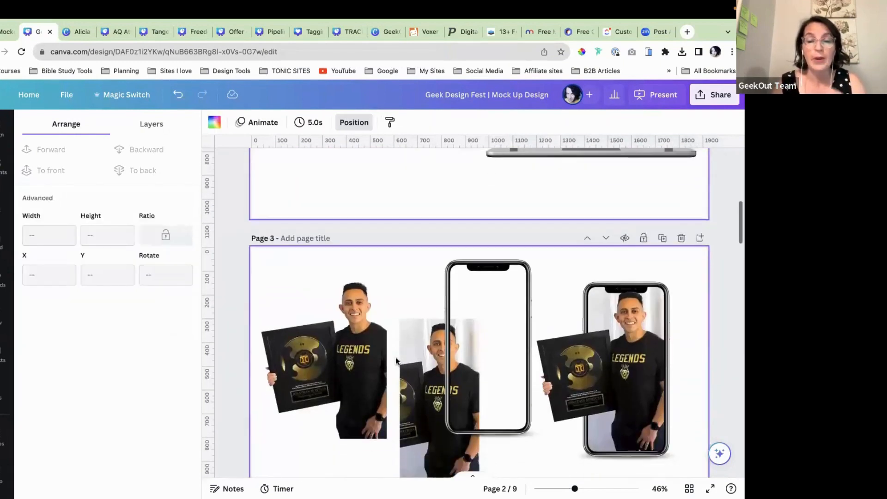
Step: Drag page 3's empty phone frame right toward the finished phone mockup
{"action": "scroll", "coordinate": [395, 357], "scroll_direction": "down", "scroll_amount": 2}
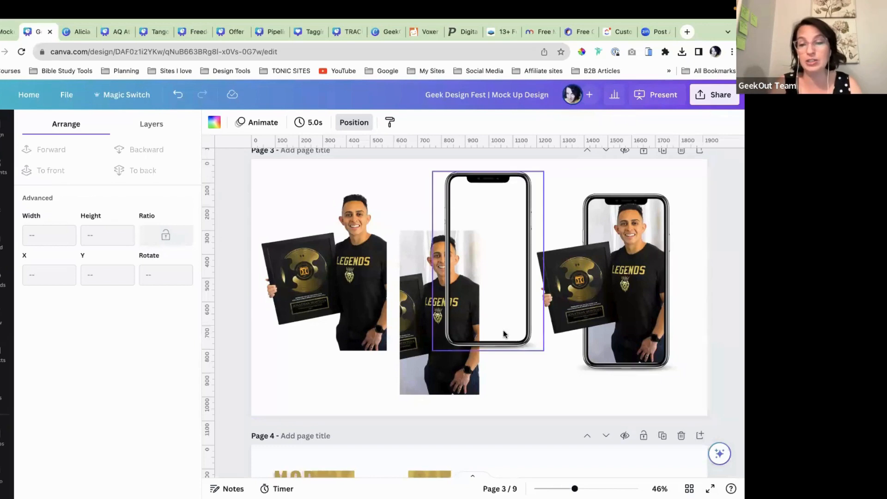
{"action": "left_click_drag", "start_coordinate": [503, 330], "coordinate": [546, 357]}
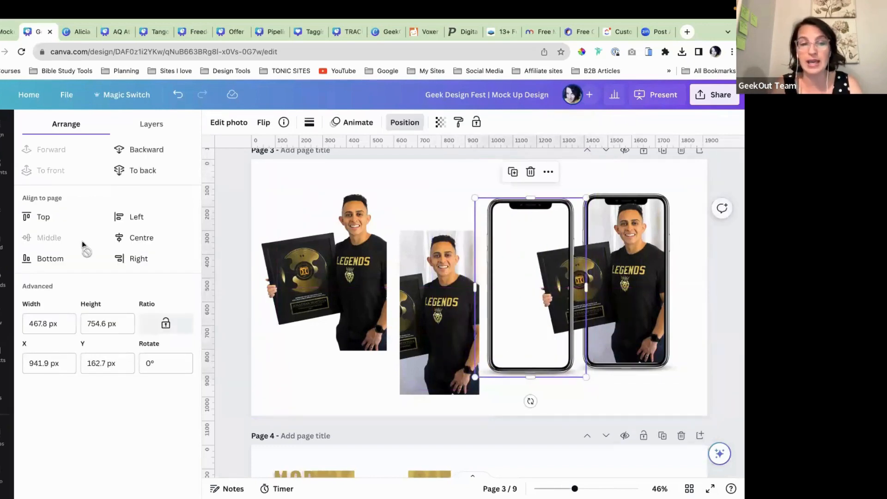
Step: Search elements for 'phone', browse all phone photos, and raise the middle photo level with the phones
{"action": "left_click", "coordinate": [76, 128]}
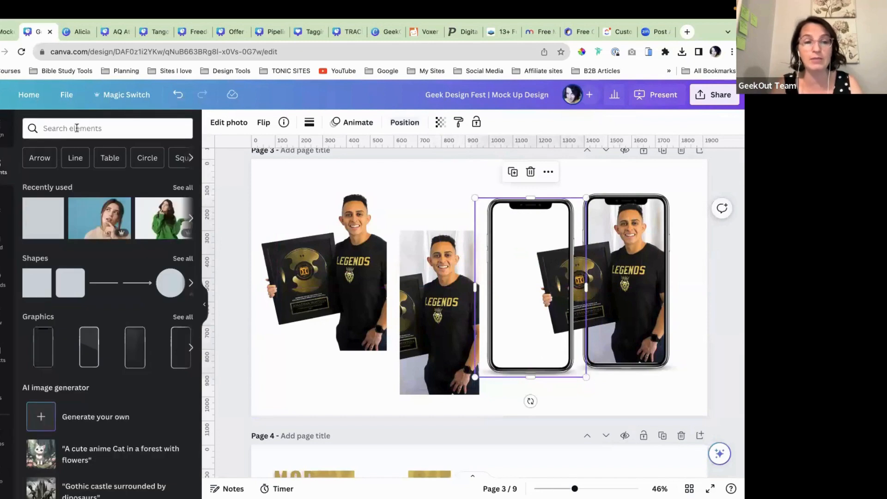
{"action": "type", "text": "phone"}
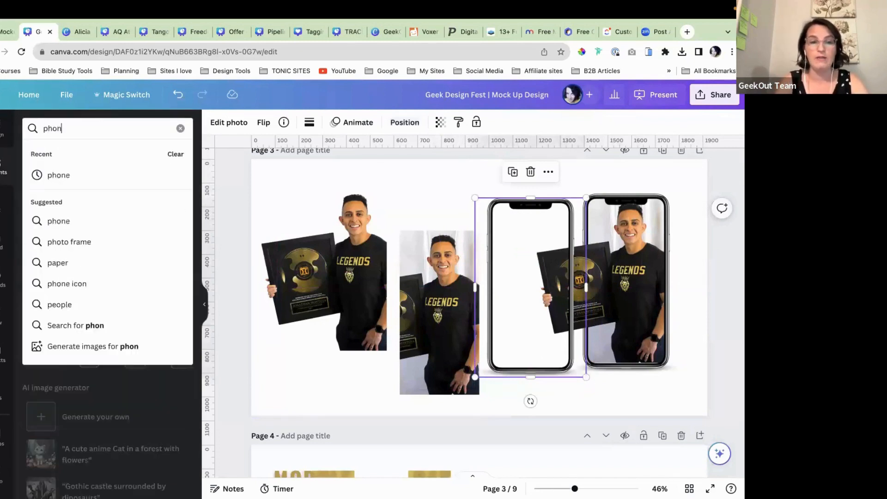
{"action": "key", "text": "Return"}
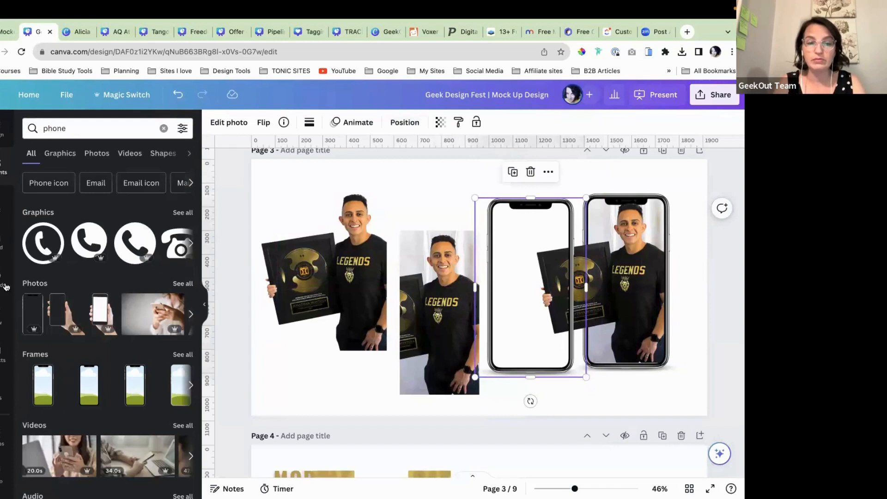
{"action": "left_click", "coordinate": [182, 284]}
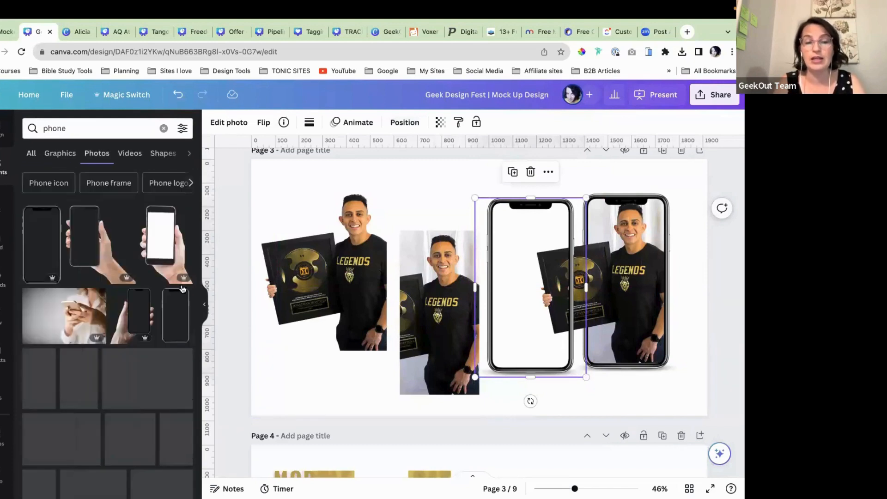
{"action": "scroll", "coordinate": [41, 260], "scroll_direction": "down", "scroll_amount": 1}
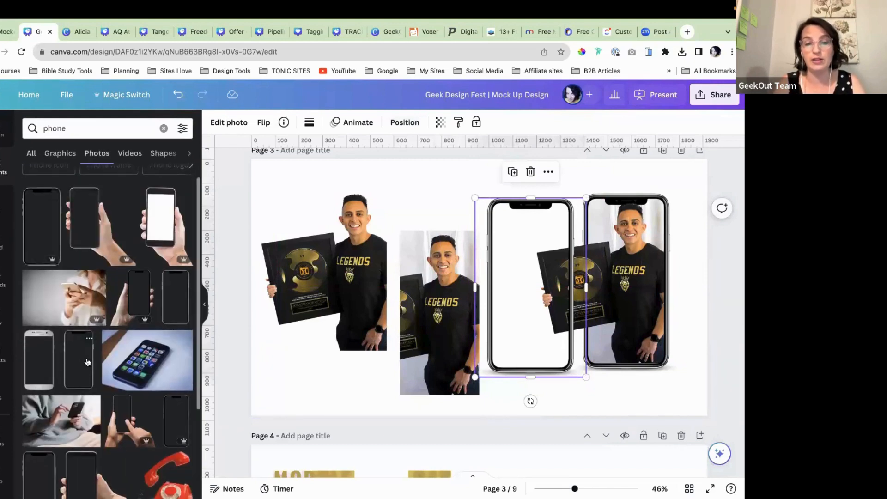
{"action": "scroll", "coordinate": [182, 433], "scroll_direction": "down", "scroll_amount": 4}
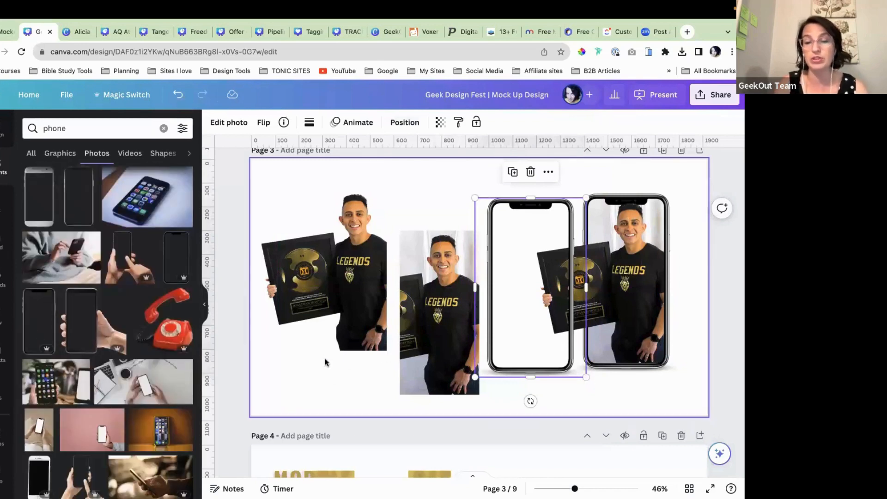
{"action": "left_click_drag", "start_coordinate": [445, 324], "coordinate": [440, 261]}
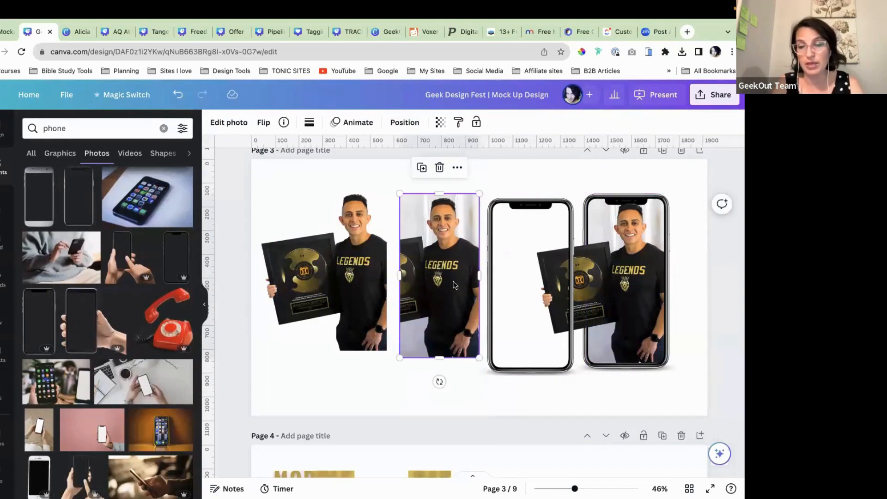
Step: Place the empty phone frame over the middle portrait photo, then select the left cut-out photo
{"action": "left_click_drag", "start_coordinate": [523, 334], "coordinate": [430, 327]}
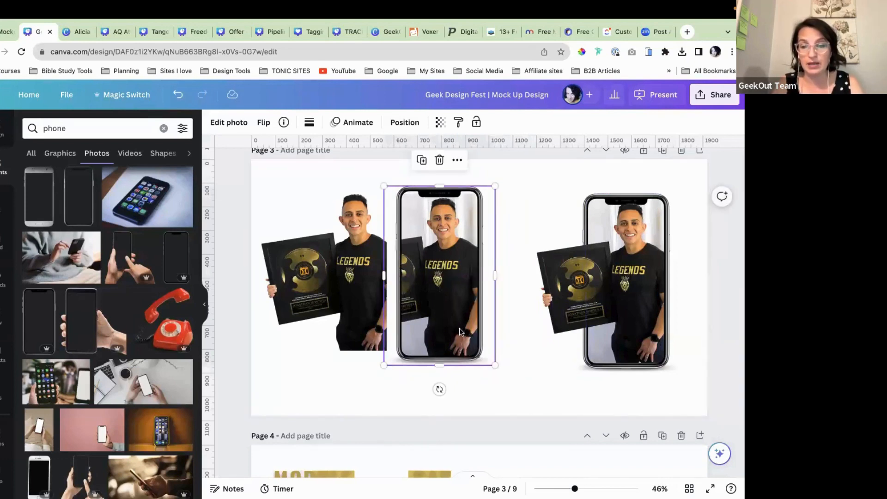
{"action": "left_click", "coordinate": [534, 378]}
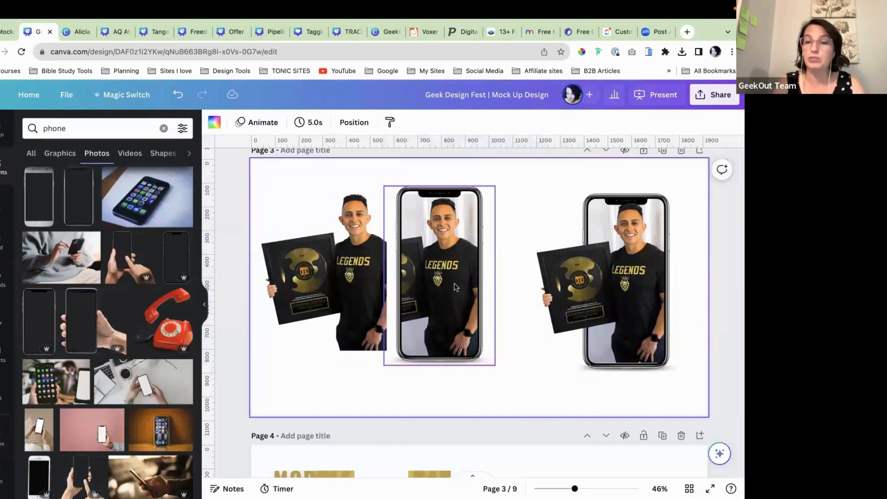
{"action": "left_click", "coordinate": [335, 257]}
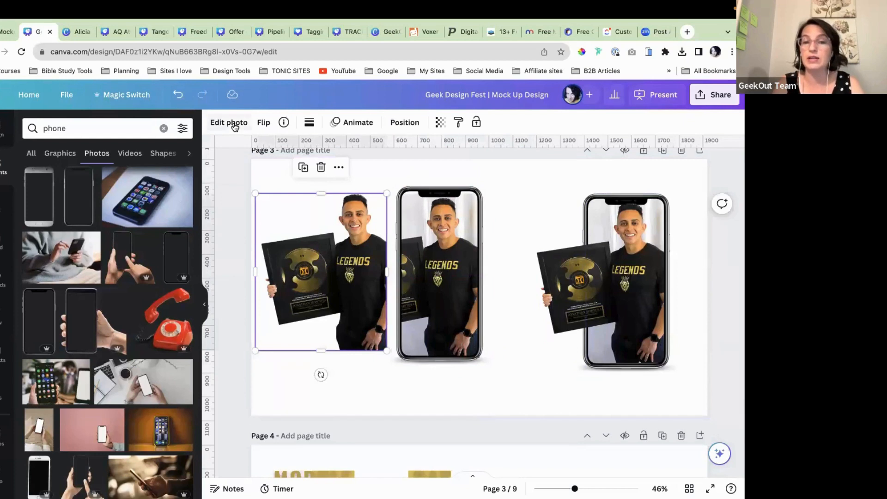
Step: Try uncropping and moving the middle photo, then undo both changes
{"action": "left_click", "coordinate": [234, 123]}
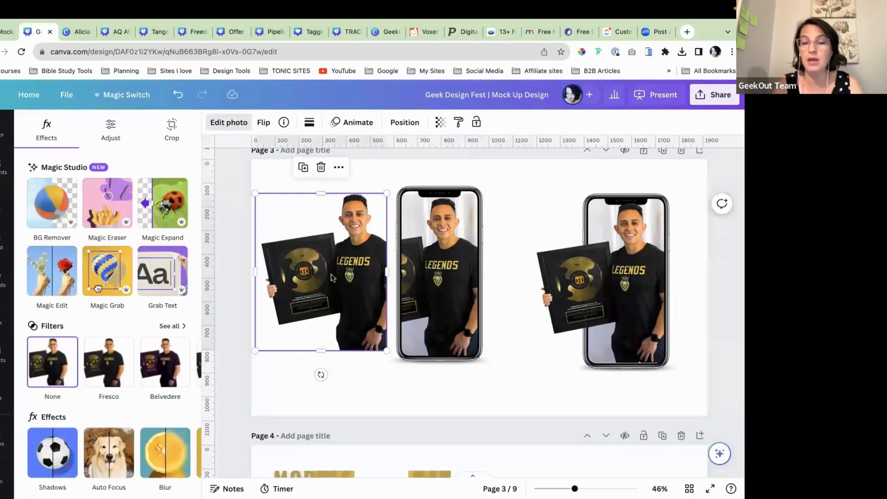
{"action": "left_click", "coordinate": [401, 301]}
{"action": "left_click_drag", "start_coordinate": [401, 300], "coordinate": [524, 301]}
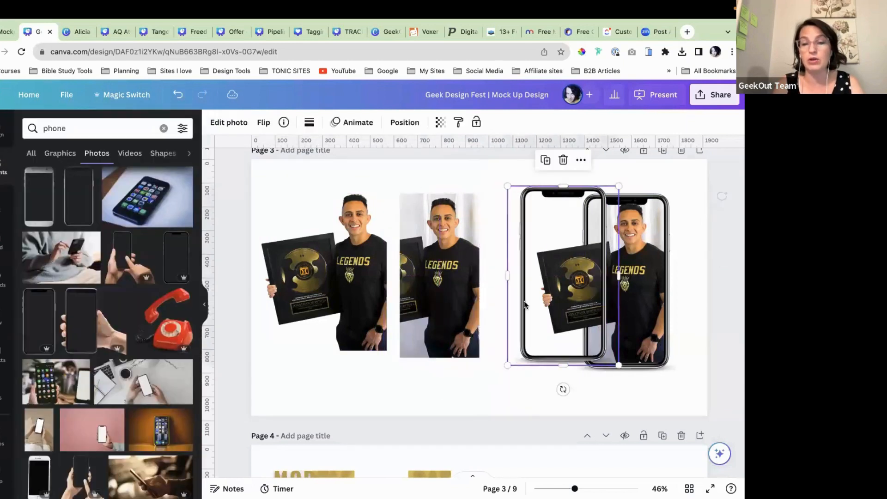
{"action": "left_click", "coordinate": [407, 277]}
{"action": "left_click_drag", "start_coordinate": [398, 274], "coordinate": [335, 275]}
{"action": "left_click_drag", "start_coordinate": [449, 267], "coordinate": [480, 265]}
{"action": "left_click", "coordinate": [177, 94]}
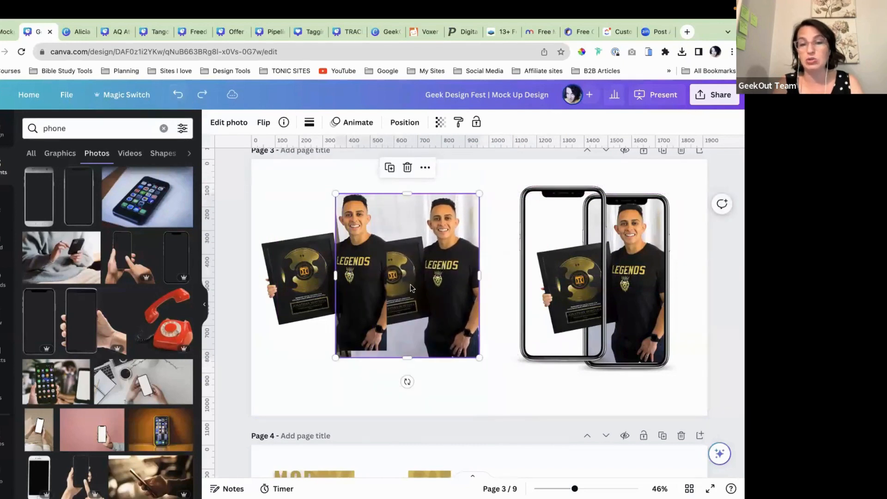
{"action": "left_click", "coordinate": [178, 95]}
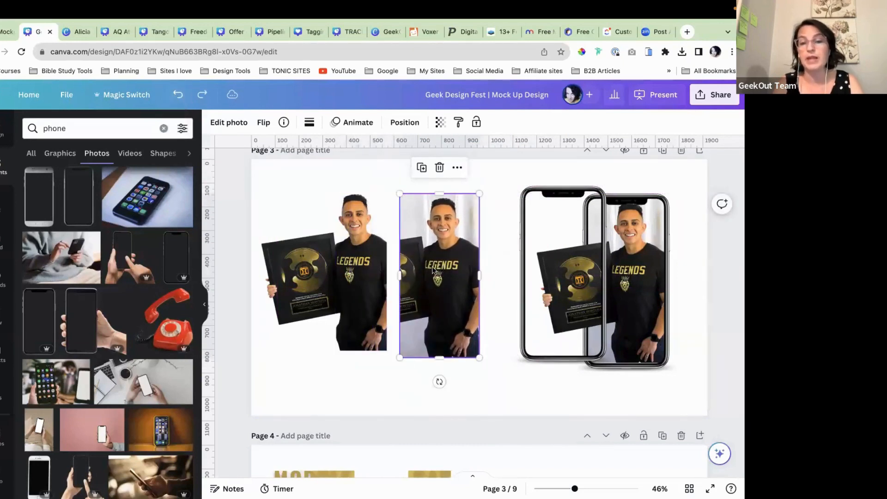
Step: Return the phone frame over the middle photo and layer the cut-out plaque photo onto it
{"action": "left_click_drag", "start_coordinate": [555, 309], "coordinate": [424, 328]}
{"action": "left_click", "coordinate": [549, 412]}
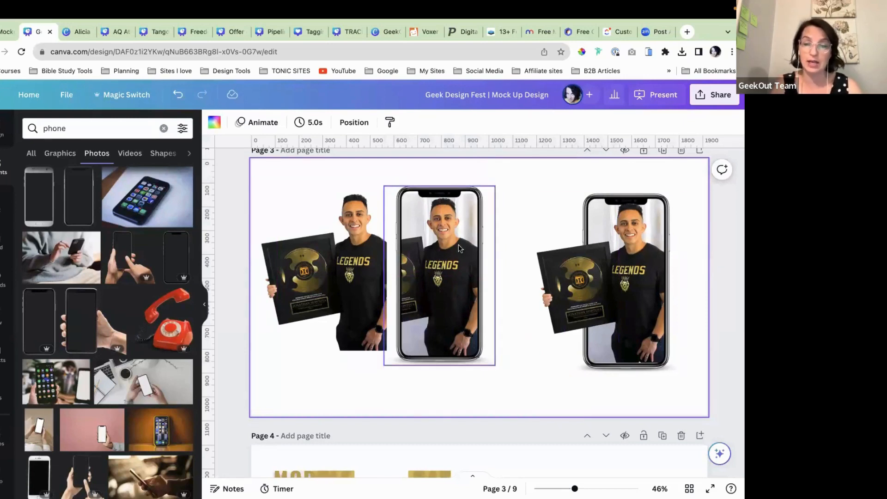
{"action": "left_click_drag", "start_coordinate": [351, 307], "coordinate": [439, 307]}
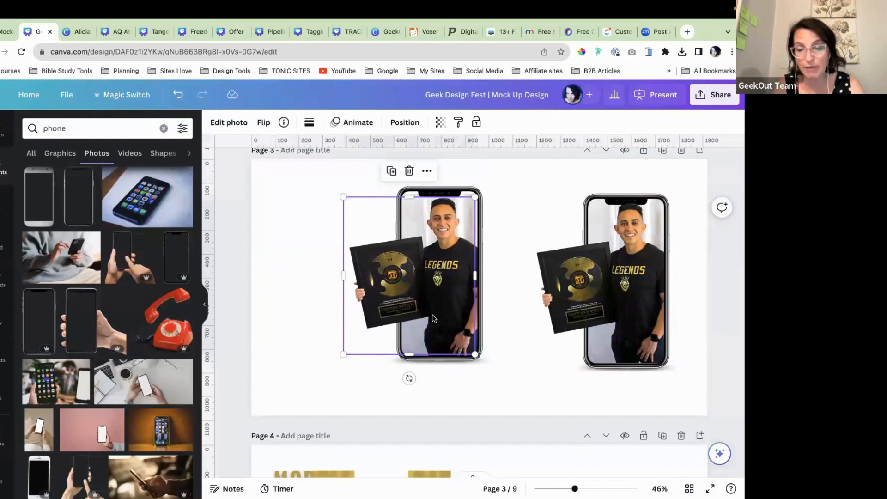
{"action": "left_click", "coordinate": [499, 365]}
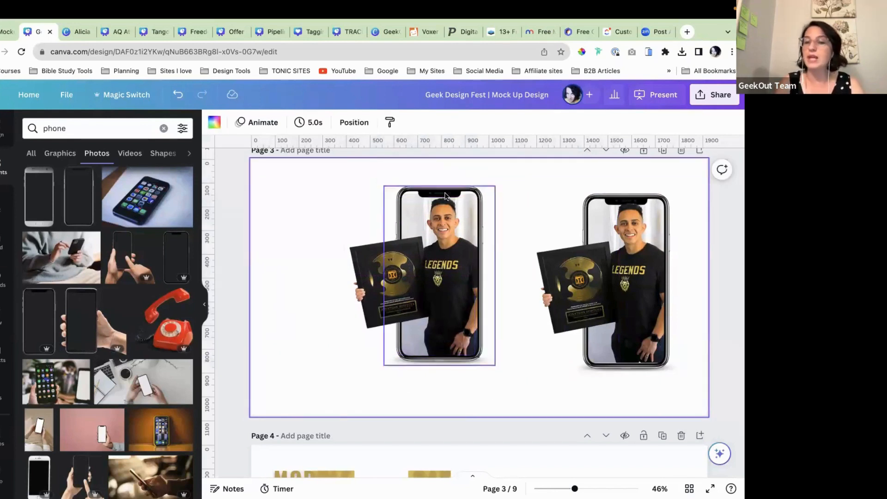
Step: Group the left phone with its photo, enlarge it, and preview page 3 full screen
{"action": "left_click_drag", "start_coordinate": [312, 189], "coordinate": [448, 347]}
{"action": "left_click", "coordinate": [392, 160]}
{"action": "left_click_drag", "start_coordinate": [456, 312], "coordinate": [383, 288]}
{"action": "left_click_drag", "start_coordinate": [418, 345], "coordinate": [487, 374]}
{"action": "left_click", "coordinate": [710, 488]}
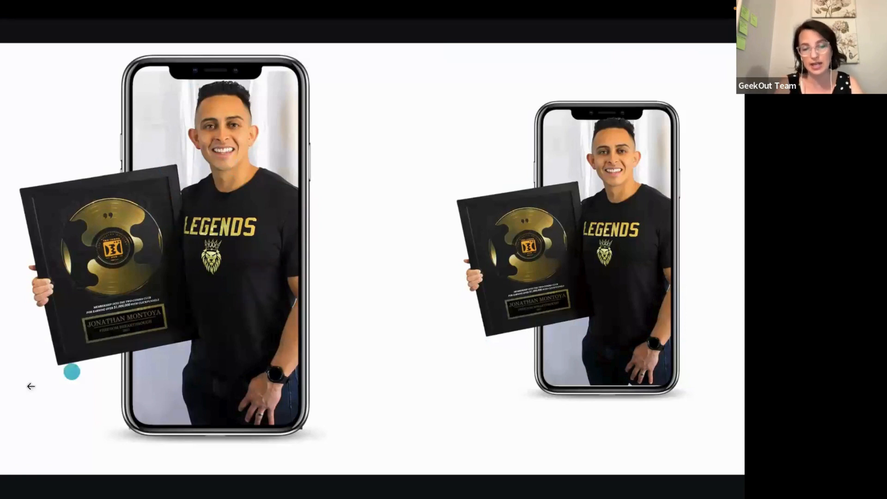
{"action": "key", "text": "Escape"}
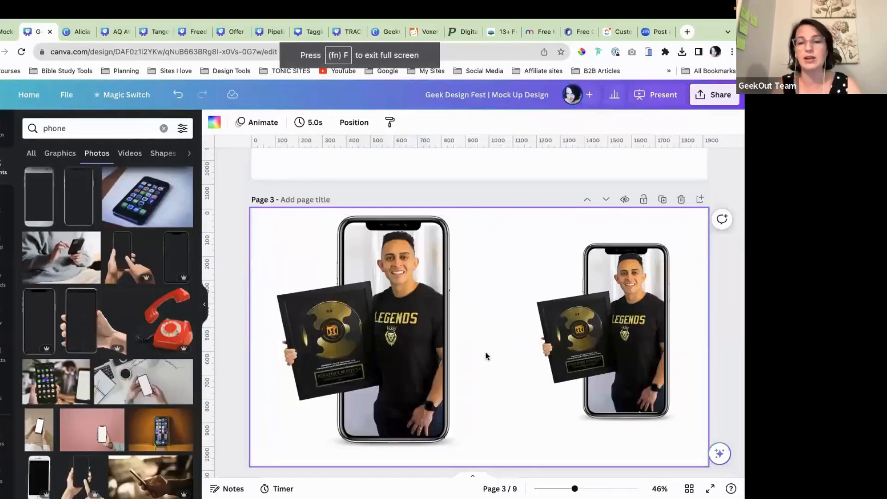
Step: Scroll the canvas to page 4 with the module covers
{"action": "scroll", "coordinate": [484, 356], "scroll_direction": "down", "scroll_amount": 4}
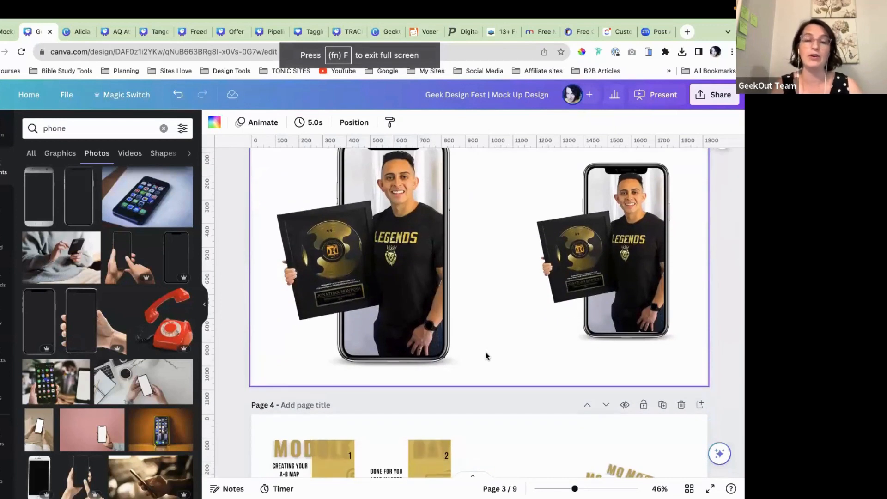
{"action": "scroll", "coordinate": [485, 356], "scroll_direction": "down", "scroll_amount": 1}
{"action": "scroll", "coordinate": [485, 356], "scroll_direction": "up", "scroll_amount": 2}
{"action": "scroll", "coordinate": [485, 356], "scroll_direction": "down", "scroll_amount": 2}
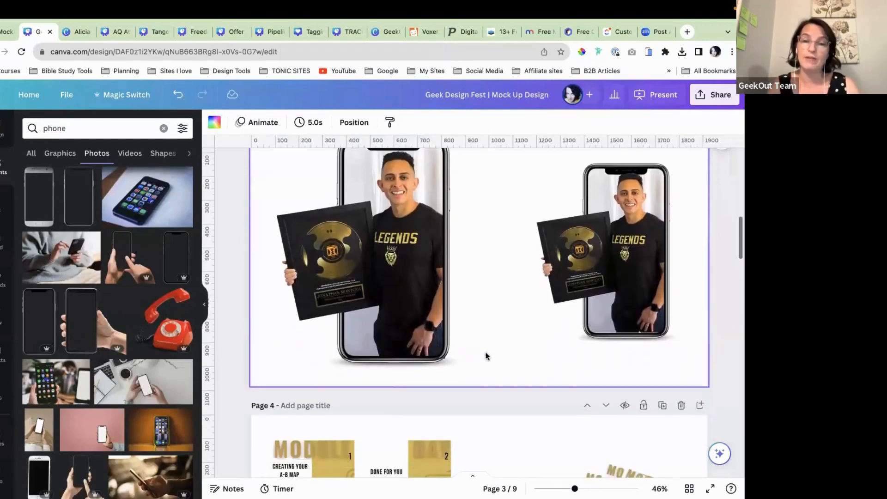
{"action": "scroll", "coordinate": [485, 356], "scroll_direction": "up", "scroll_amount": 1}
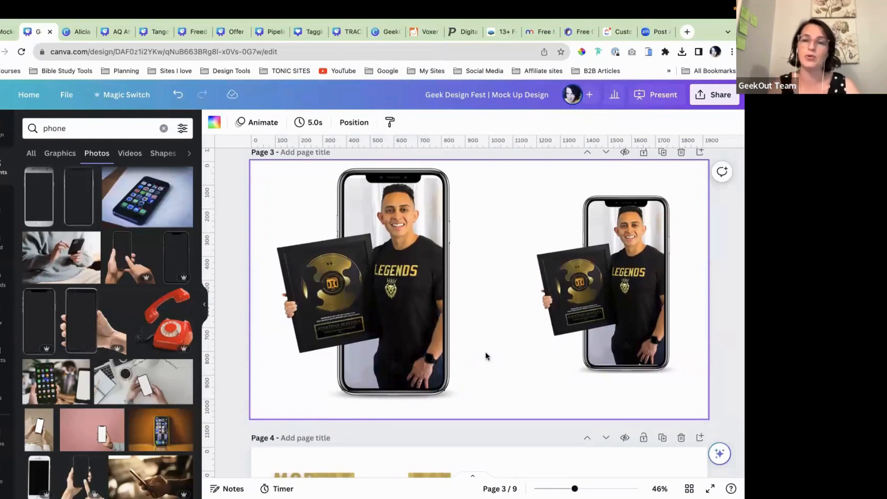
{"action": "scroll", "coordinate": [485, 356], "scroll_direction": "down", "scroll_amount": 6}
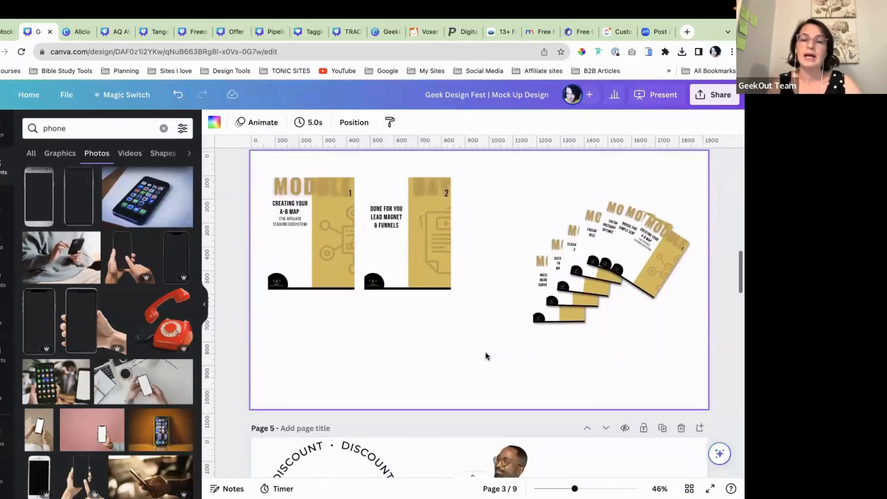
{"action": "scroll", "coordinate": [485, 357], "scroll_direction": "up", "scroll_amount": 1}
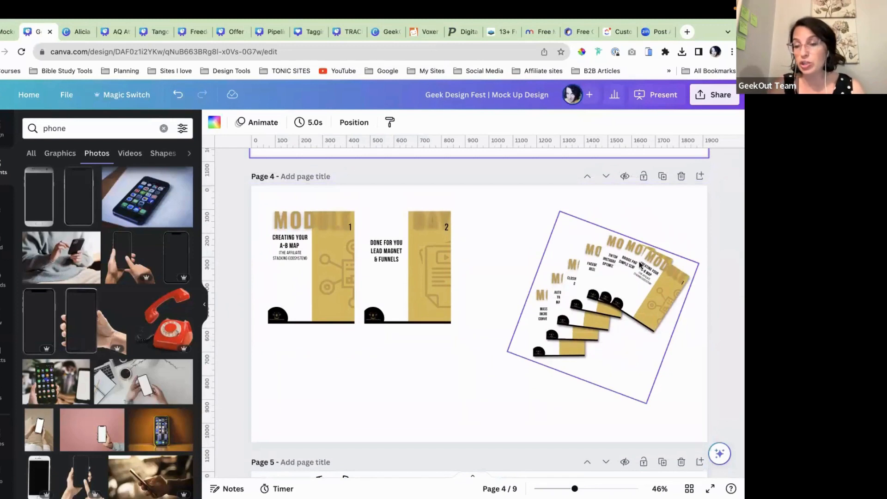
Step: Hide the side panel and resize the fanned stack of module covers
{"action": "scroll", "coordinate": [644, 292], "scroll_direction": "up", "scroll_amount": 5}
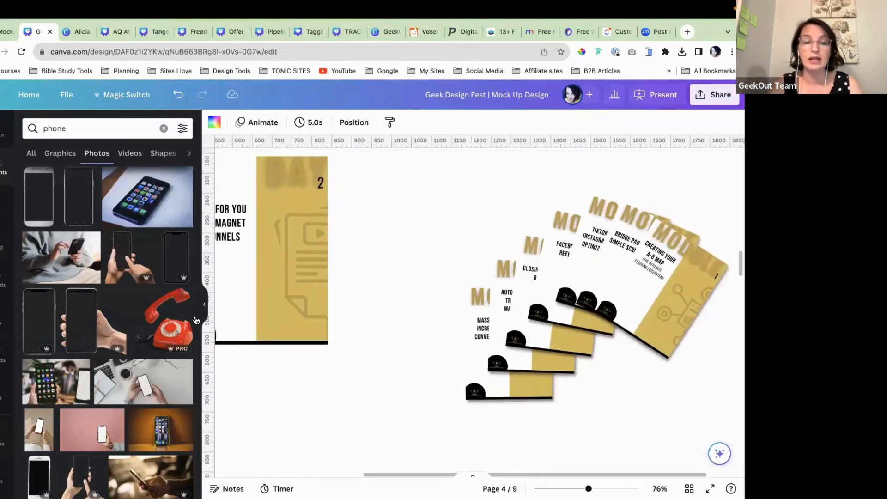
{"action": "left_click", "coordinate": [206, 305]}
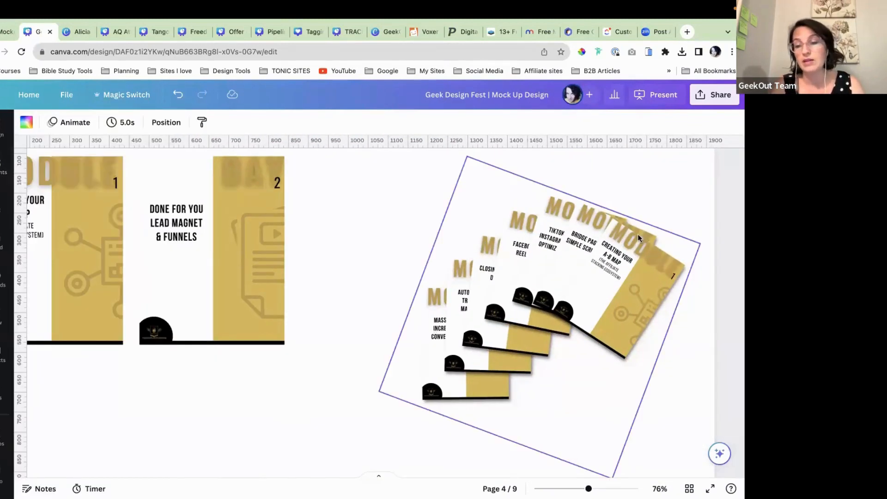
{"action": "left_click", "coordinate": [624, 264]}
{"action": "left_click_drag", "start_coordinate": [653, 256], "coordinate": [694, 237]}
{"action": "left_click", "coordinate": [684, 318]}
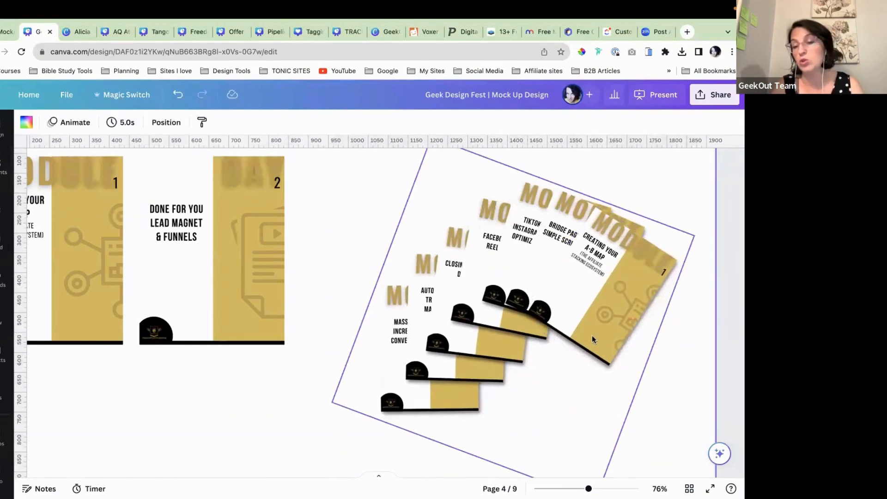
{"action": "scroll", "coordinate": [544, 353], "scroll_direction": "down", "scroll_amount": 1}
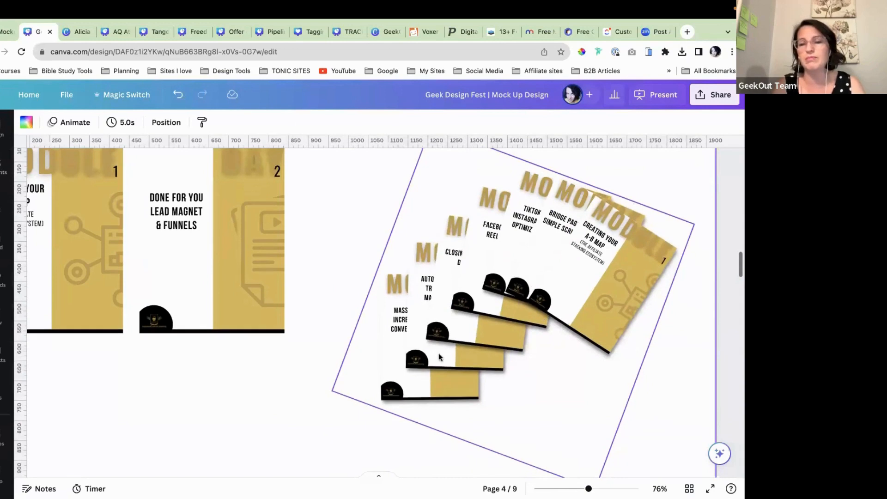
{"action": "scroll", "coordinate": [438, 352], "scroll_direction": "up", "scroll_amount": 2}
{"action": "left_click", "coordinate": [436, 190]}
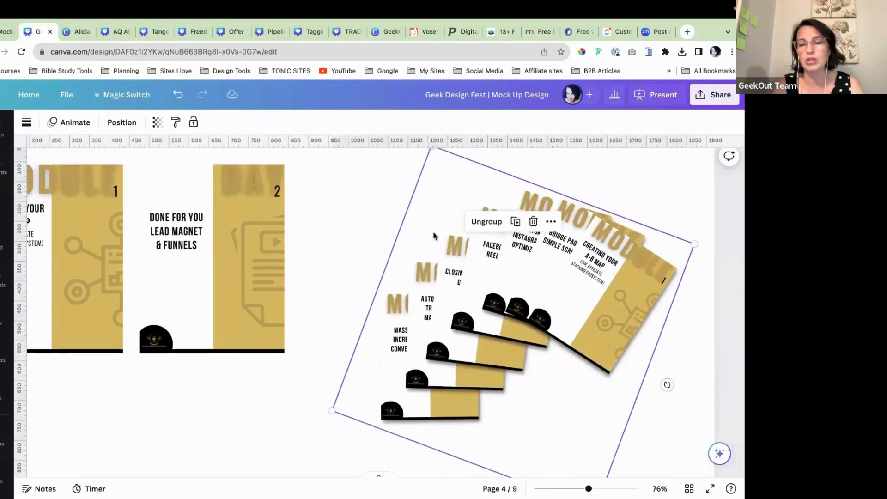
{"action": "scroll", "coordinate": [432, 235], "scroll_direction": "down", "scroll_amount": 2}
{"action": "left_click_drag", "start_coordinate": [331, 391], "coordinate": [415, 351]}
{"action": "left_click", "coordinate": [390, 314]}
Step: Space out the Module 1 and second covers, shifting the second cover right
{"action": "scroll", "coordinate": [397, 310], "scroll_direction": "up", "scroll_amount": 3}
{"action": "scroll", "coordinate": [396, 310], "scroll_direction": "left", "scroll_amount": 3}
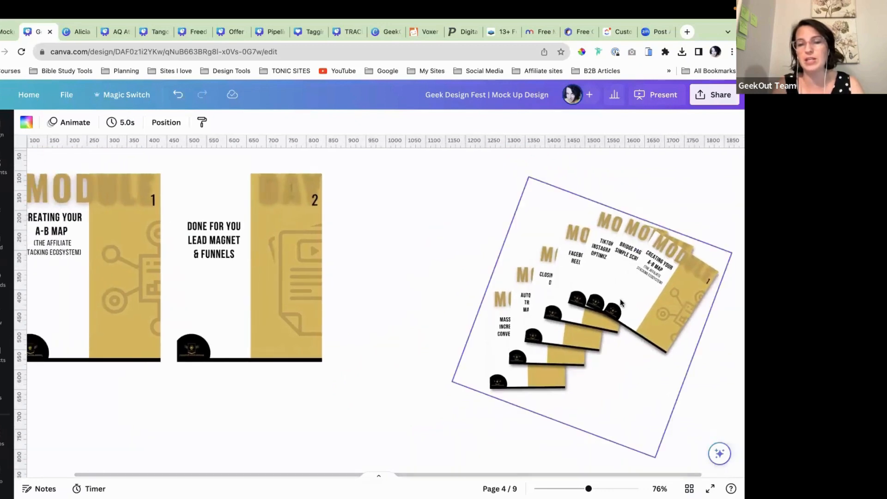
{"action": "scroll", "coordinate": [478, 291], "scroll_direction": "left", "scroll_amount": 3}
{"action": "scroll", "coordinate": [478, 291], "scroll_direction": "left", "scroll_amount": 2}
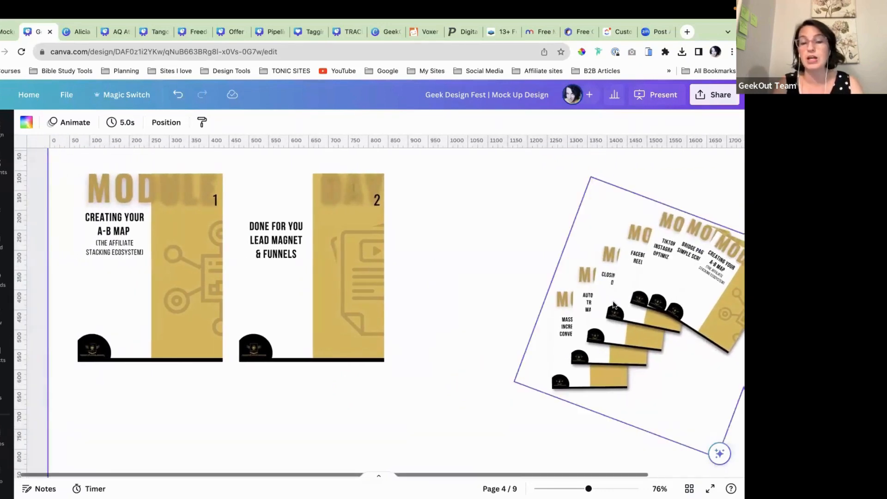
{"action": "scroll", "coordinate": [494, 287], "scroll_direction": "right", "scroll_amount": 3}
{"action": "left_click_drag", "start_coordinate": [309, 286], "coordinate": [342, 286]}
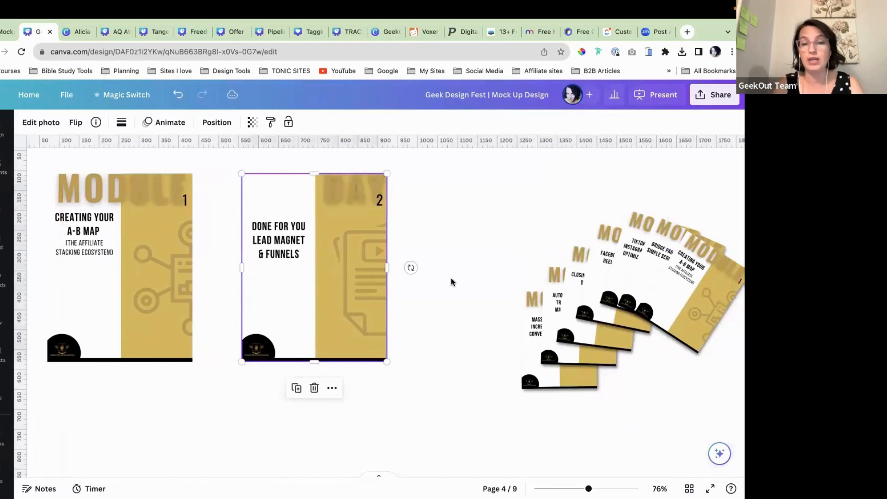
{"action": "left_click", "coordinate": [464, 276]}
{"action": "scroll", "coordinate": [476, 273], "scroll_direction": "left", "scroll_amount": 3}
{"action": "mouse_move", "coordinate": [132, 283]}
{"action": "left_mouse_down"}
{"action": "mouse_move", "coordinate": [139, 272]}
{"action": "mouse_move", "coordinate": [147, 282]}
{"action": "left_mouse_up"}
{"action": "left_click_drag", "start_coordinate": [325, 274], "coordinate": [323, 271]}
{"action": "left_click", "coordinate": [196, 225]}
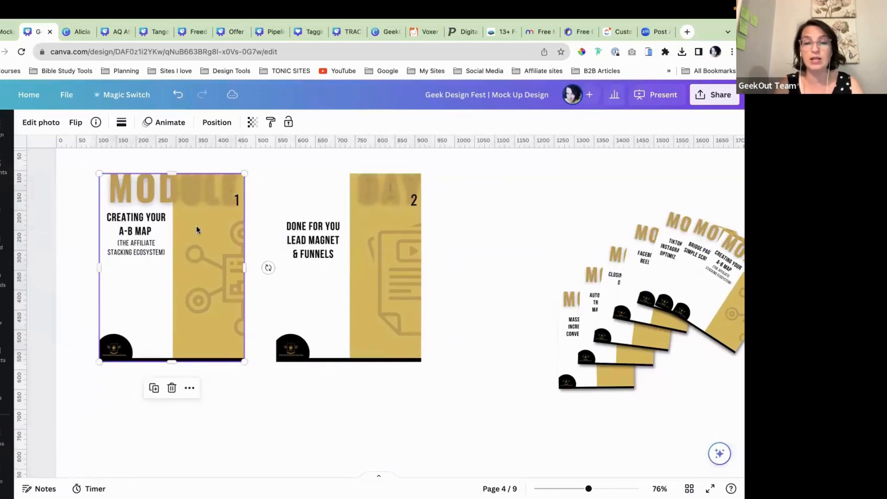
Step: Apply a Drop shadow to the Module 1 cover
{"action": "left_click", "coordinate": [46, 122]}
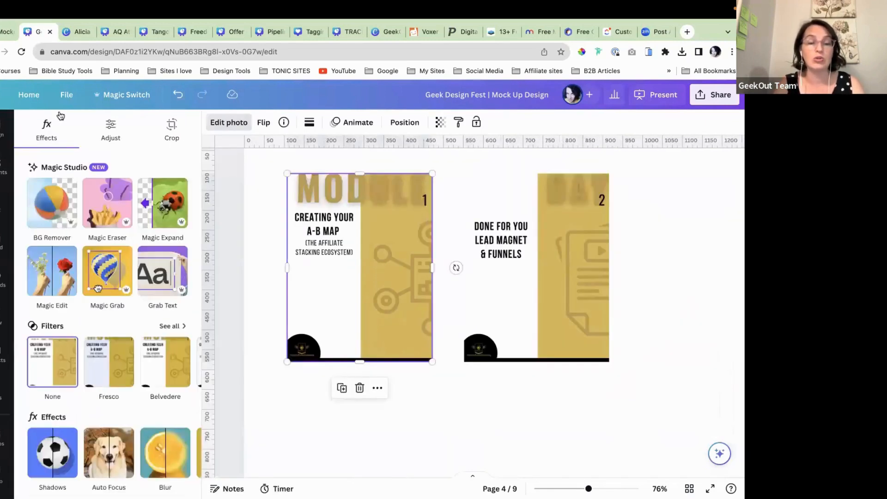
{"action": "scroll", "coordinate": [94, 284], "scroll_direction": "down", "scroll_amount": 3}
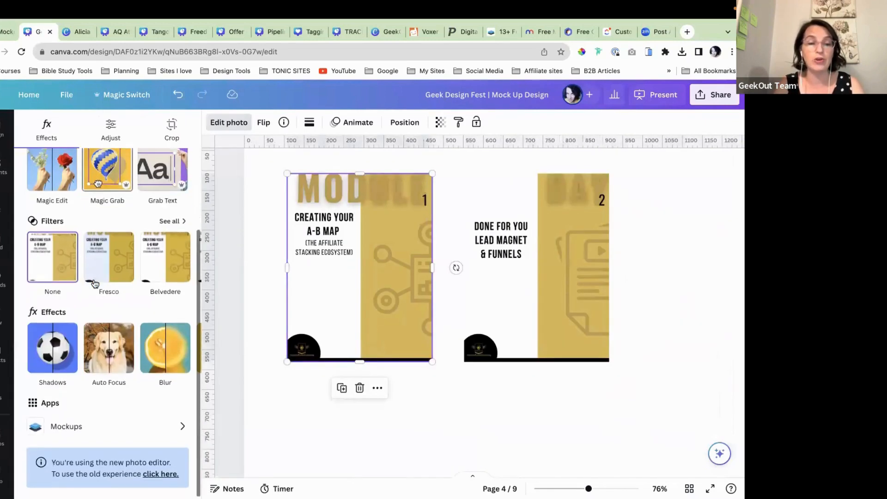
{"action": "left_click", "coordinate": [50, 349]}
{"action": "left_click", "coordinate": [107, 273]}
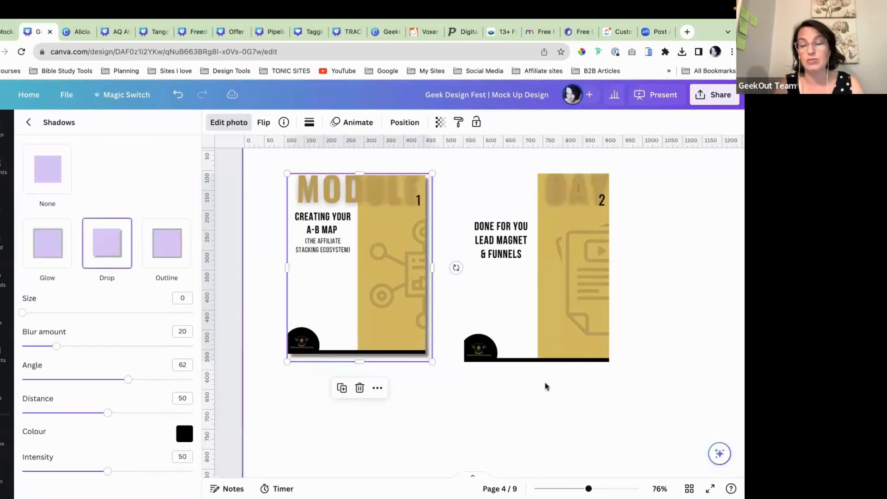
{"action": "scroll", "coordinate": [545, 382], "scroll_direction": "right", "scroll_amount": 5}
{"action": "scroll", "coordinate": [536, 383], "scroll_direction": "left", "scroll_amount": 4}
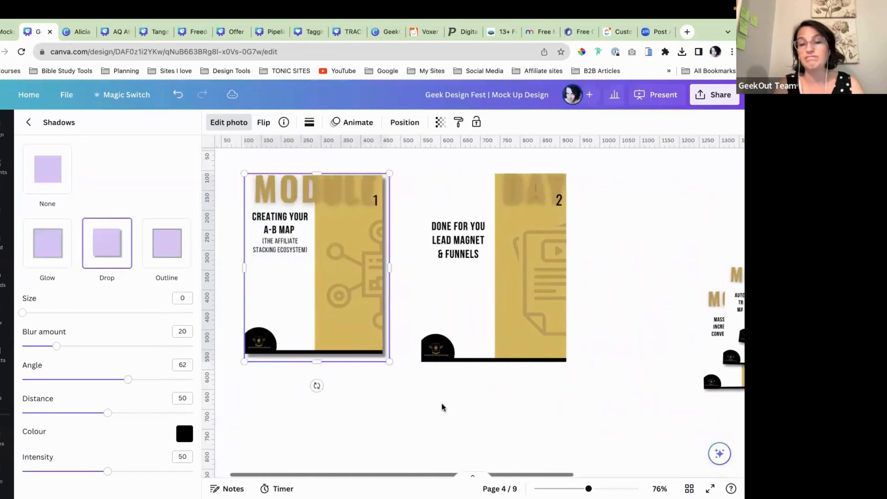
{"action": "left_click", "coordinate": [442, 406]}
Step: Apply a matching Drop shadow to the second cover
{"action": "left_click", "coordinate": [299, 310]}
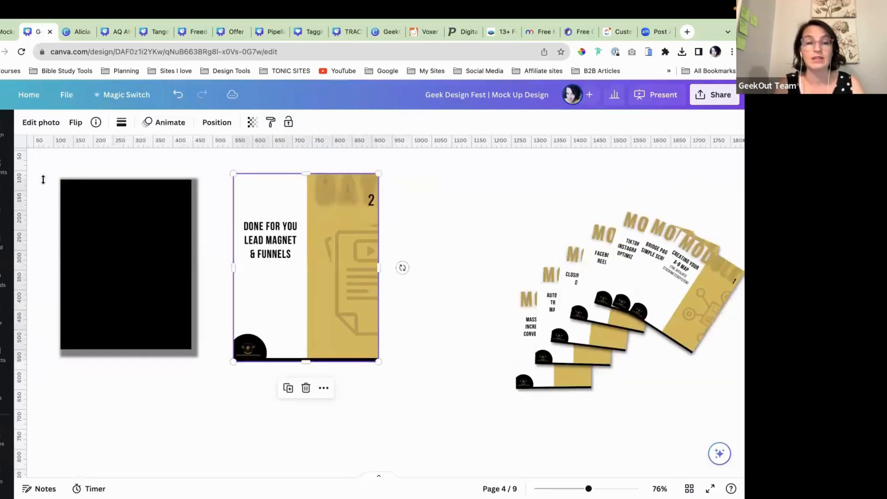
{"action": "left_click", "coordinate": [40, 121]}
{"action": "scroll", "coordinate": [74, 332], "scroll_direction": "down", "scroll_amount": 1}
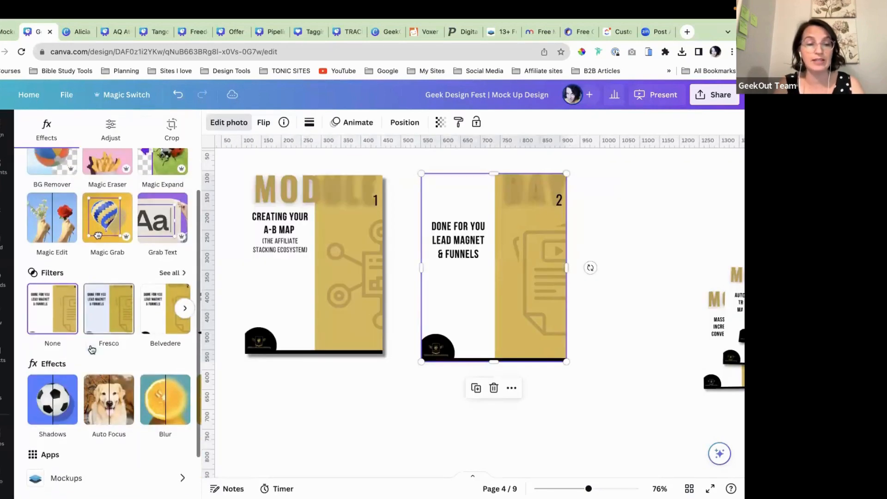
{"action": "left_click", "coordinate": [51, 398]}
{"action": "left_click", "coordinate": [109, 242]}
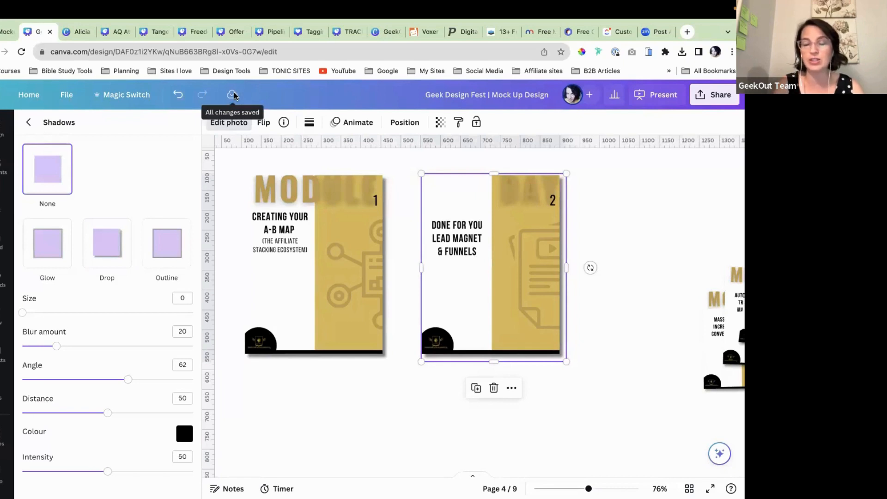
{"action": "left_click", "coordinate": [326, 397]}
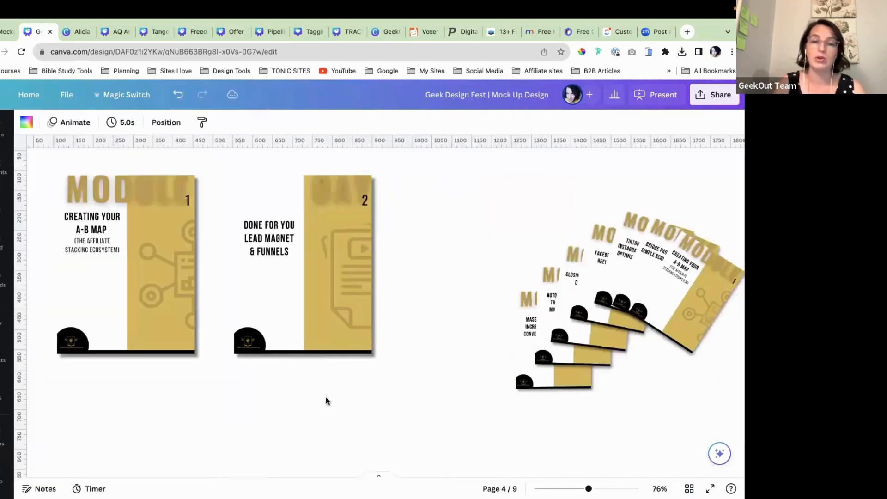
Step: Drag the Module 1 cover onto the second cover, offset slightly right, and bring it to front
{"action": "scroll", "coordinate": [299, 308], "scroll_direction": "left", "scroll_amount": 1}
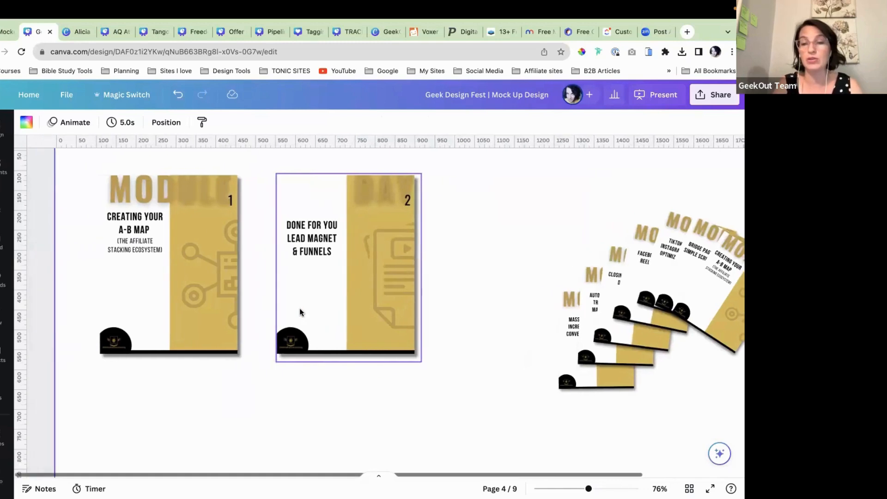
{"action": "scroll", "coordinate": [296, 327], "scroll_direction": "right", "scroll_amount": 1}
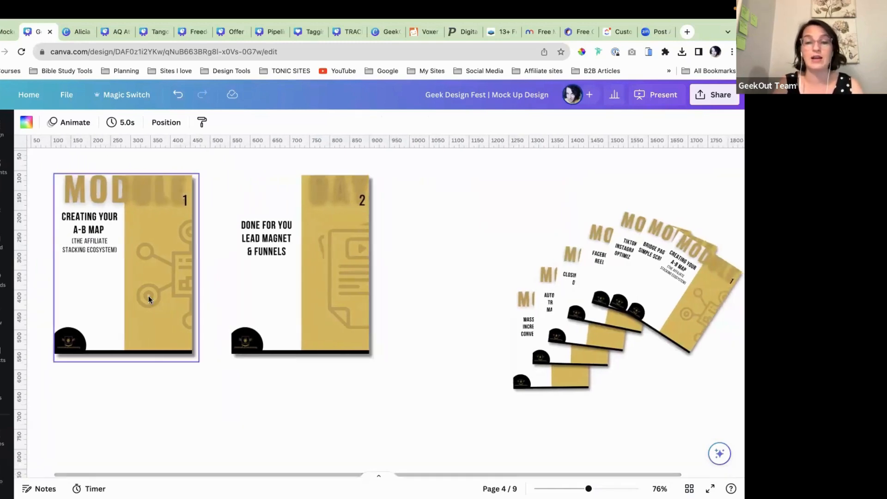
{"action": "left_click_drag", "start_coordinate": [143, 258], "coordinate": [353, 268]}
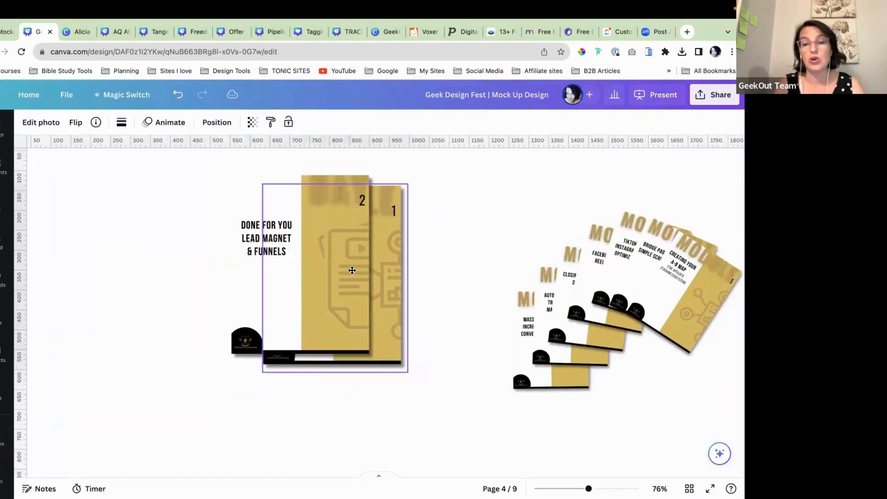
{"action": "left_click", "coordinate": [216, 122]}
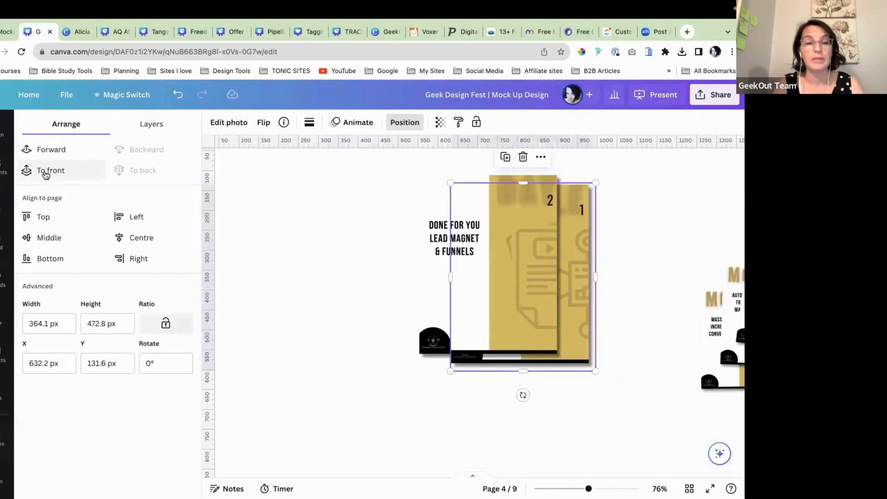
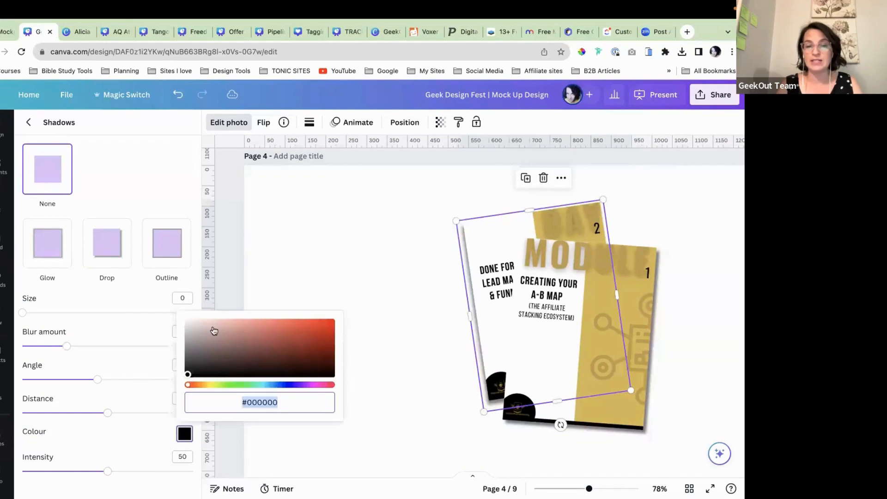
Step: Try a blue colour on the workbook image's drop shadow, then deselect the image
{"action": "left_click", "coordinate": [272, 385]}
{"action": "left_click", "coordinate": [306, 336]}
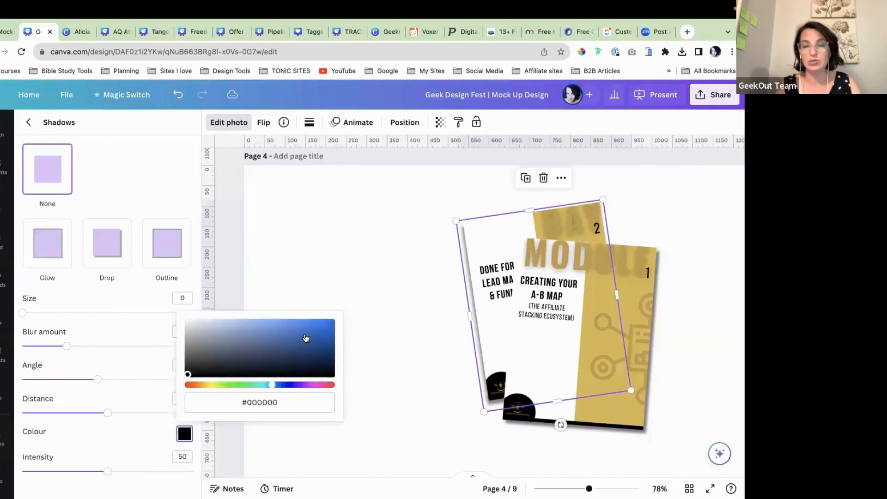
{"action": "left_click", "coordinate": [406, 352]}
{"action": "double_click", "coordinate": [406, 351]}
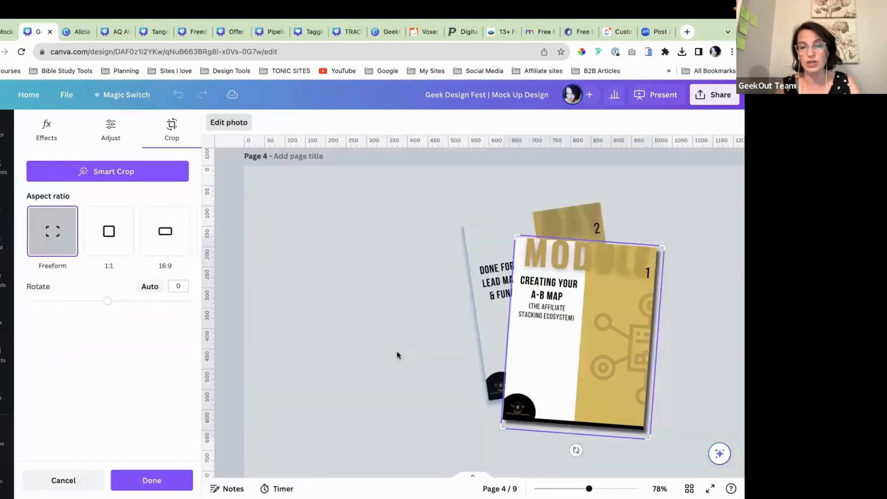
{"action": "left_click", "coordinate": [337, 329]}
{"action": "left_click", "coordinate": [176, 325]}
Step: Undo the blue shadow colour and scroll down to page 5
{"action": "scroll", "coordinate": [176, 326], "scroll_direction": "down", "scroll_amount": 1}
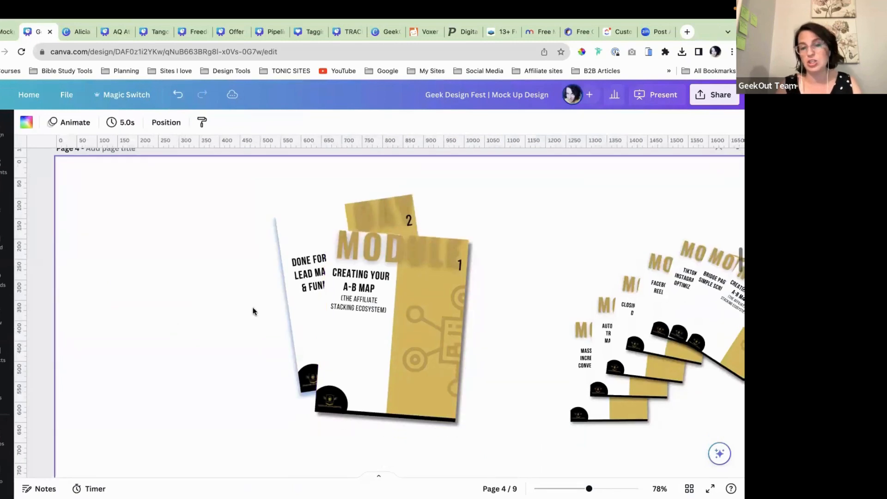
{"action": "left_click", "coordinate": [178, 94]}
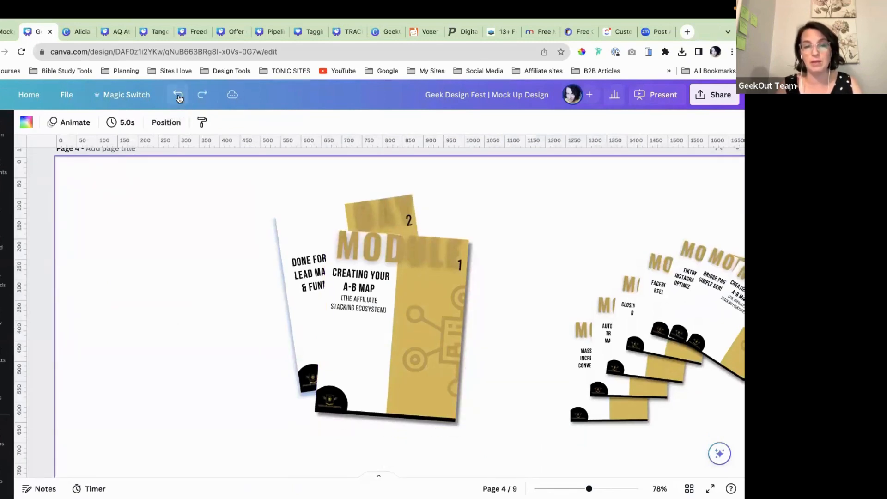
{"action": "scroll", "coordinate": [176, 364], "scroll_direction": "down", "scroll_amount": 5}
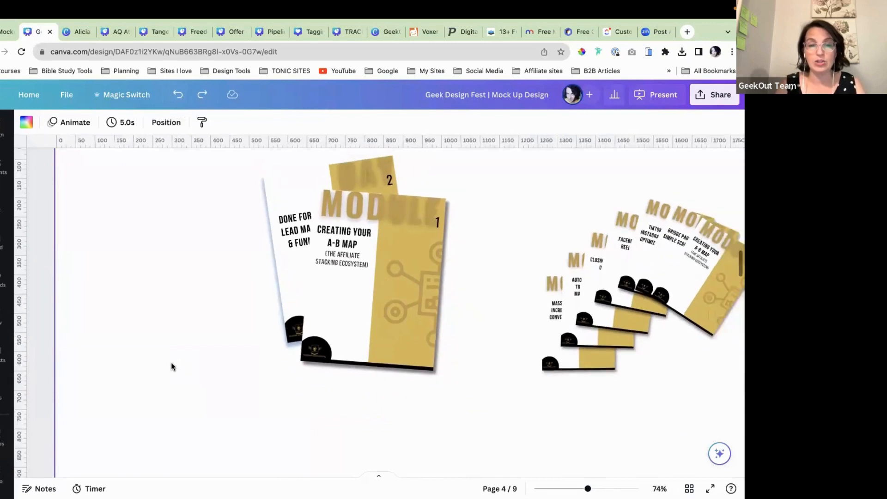
{"action": "scroll", "coordinate": [295, 347], "scroll_direction": "down", "scroll_amount": 5}
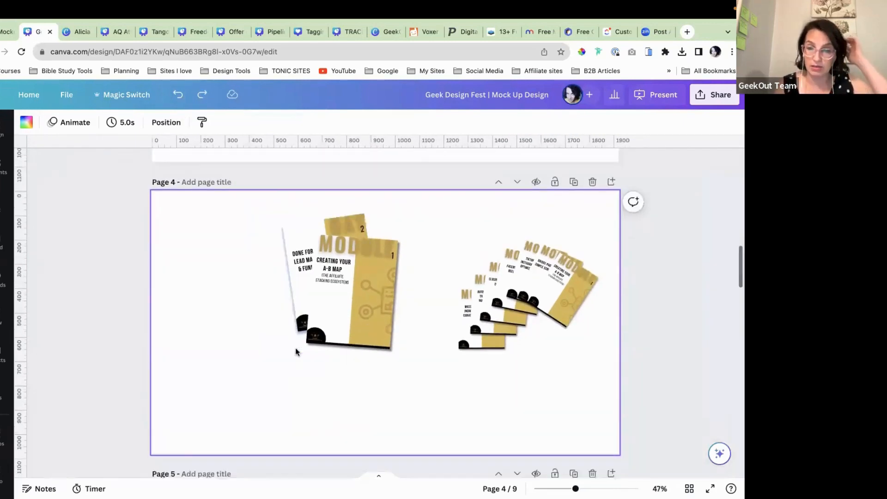
{"action": "scroll", "coordinate": [296, 348], "scroll_direction": "down", "scroll_amount": 3}
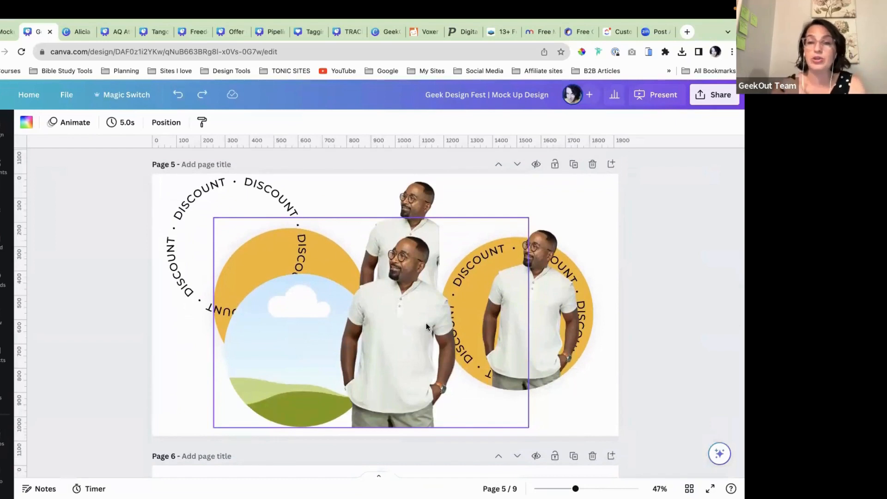
Step: Move the DISCOUNT badge to the top-right corner and shrink it to a small size
{"action": "left_click_drag", "start_coordinate": [555, 290], "coordinate": [575, 255]}
{"action": "left_click_drag", "start_coordinate": [439, 375], "coordinate": [527, 254]}
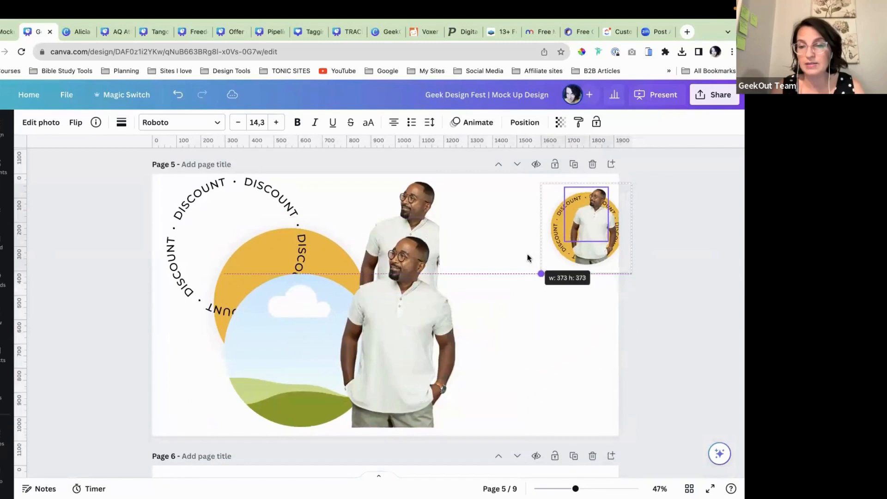
{"action": "left_click", "coordinate": [508, 330]}
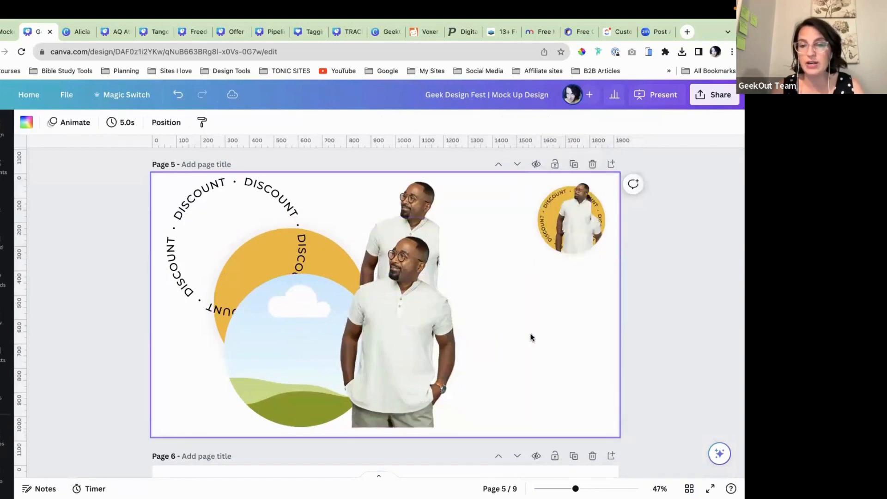
{"action": "scroll", "coordinate": [554, 332], "scroll_direction": "down", "scroll_amount": 1}
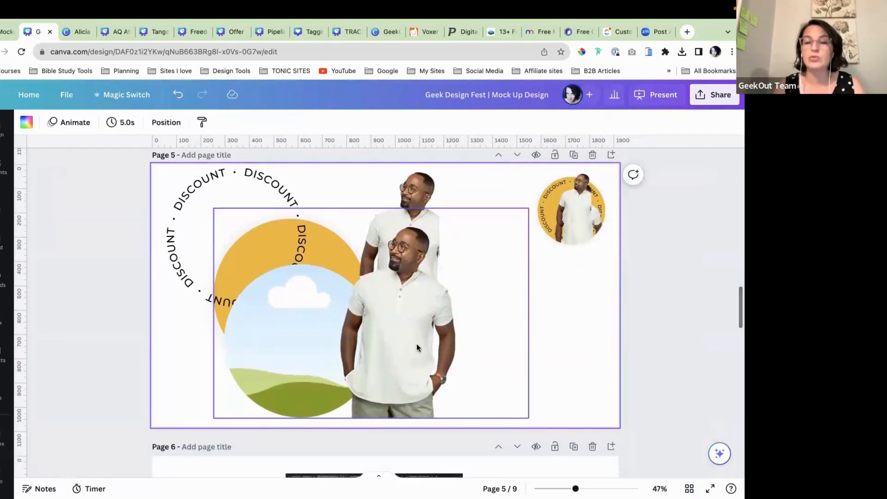
Step: Spread out the man photo, sky circle, yellow circle and grey blur across page 5
{"action": "left_click_drag", "start_coordinate": [418, 348], "coordinate": [516, 339]}
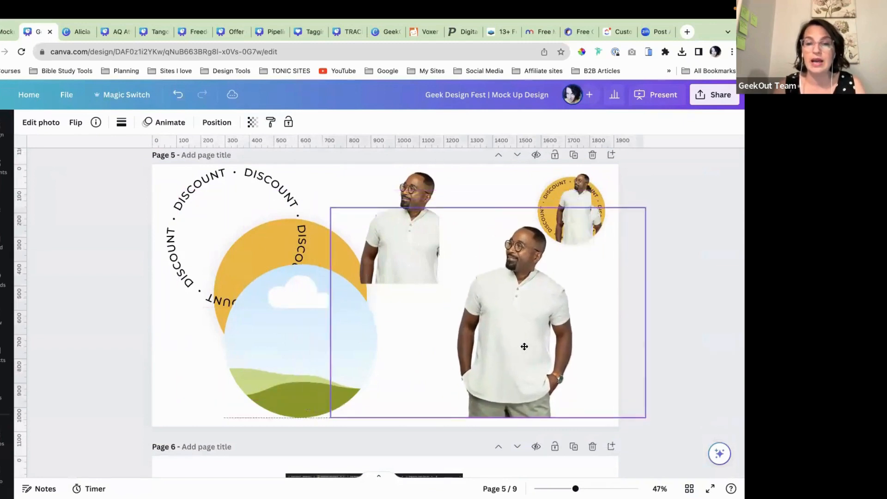
{"action": "left_click_drag", "start_coordinate": [292, 337], "coordinate": [344, 340]}
{"action": "left_click_drag", "start_coordinate": [255, 319], "coordinate": [193, 373]}
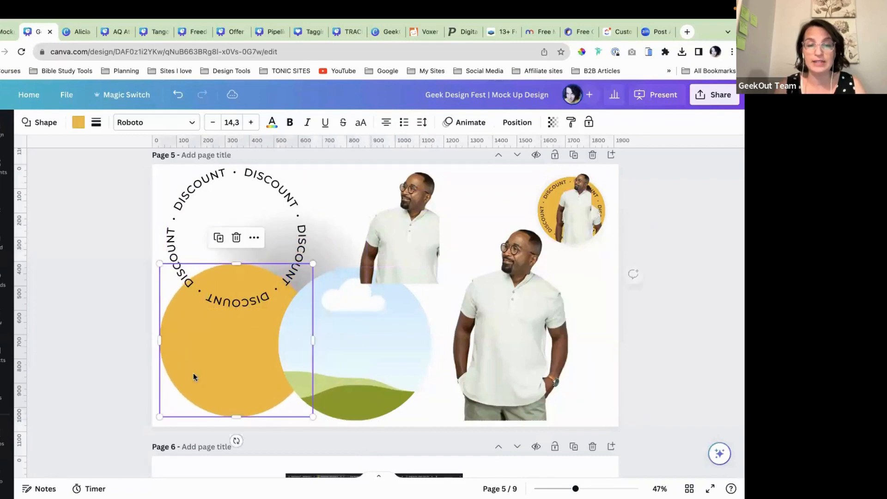
{"action": "left_click_drag", "start_coordinate": [370, 370], "coordinate": [492, 356]}
{"action": "left_click_drag", "start_coordinate": [333, 346], "coordinate": [369, 347]}
{"action": "left_click_drag", "start_coordinate": [327, 237], "coordinate": [345, 207]}
{"action": "left_click", "coordinate": [183, 207]}
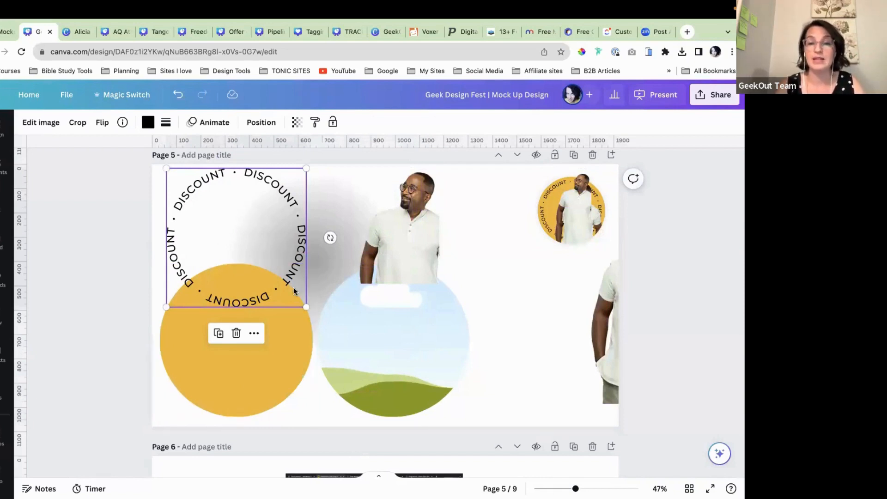
Step: Bring the standing-man photo onto page 5 and duplicate it
{"action": "scroll", "coordinate": [295, 286], "scroll_direction": "down", "scroll_amount": 1}
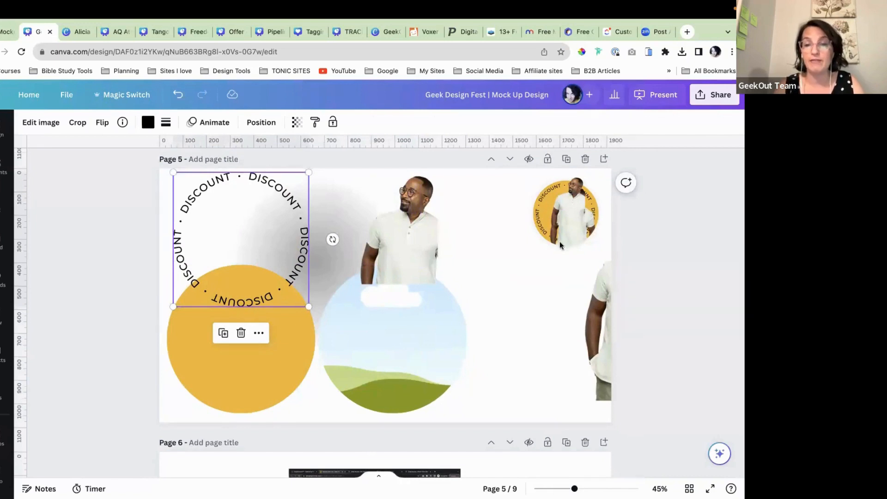
{"action": "left_click", "coordinate": [572, 188]}
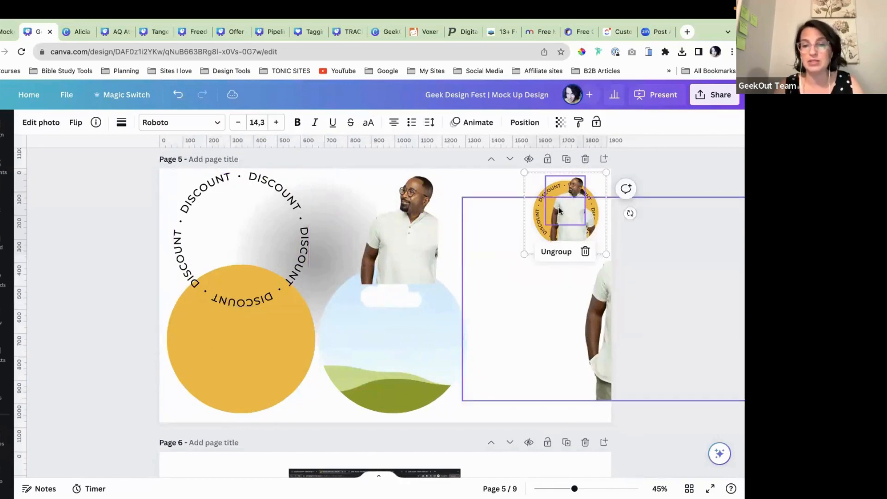
{"action": "left_click", "coordinate": [472, 182]}
{"action": "left_click_drag", "start_coordinate": [592, 323], "coordinate": [488, 330]}
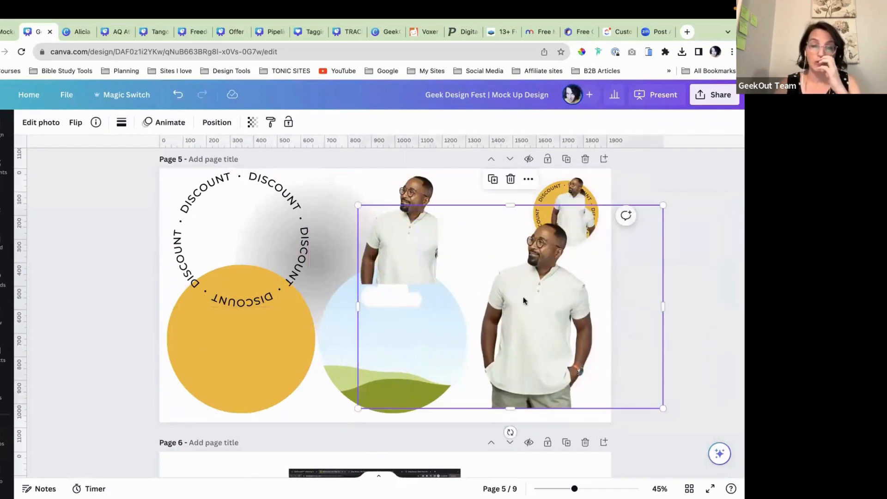
{"action": "left_click", "coordinate": [493, 179]}
{"action": "left_click_drag", "start_coordinate": [532, 296], "coordinate": [383, 398]}
Step: Rearrange the man photo copies, placing the front one over the DISCOUNT ring
{"action": "right_click", "coordinate": [445, 339]}
{"action": "left_click", "coordinate": [396, 425]}
{"action": "left_click_drag", "start_coordinate": [397, 342], "coordinate": [415, 368]}
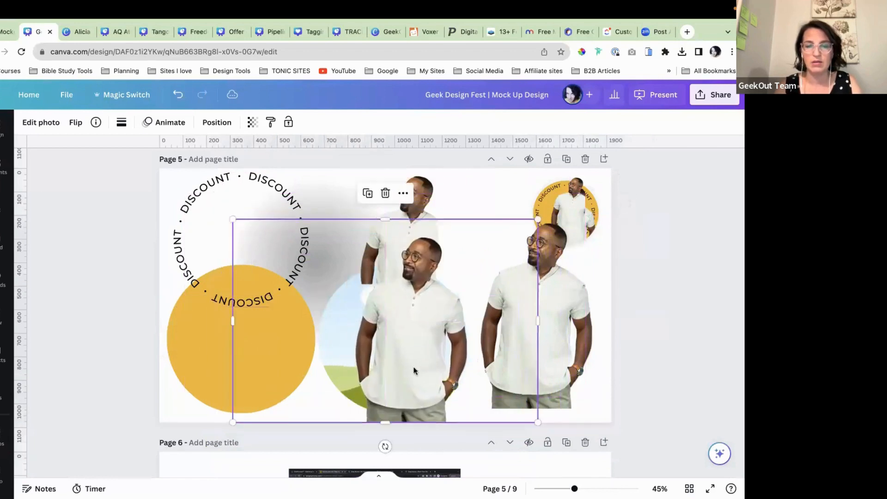
{"action": "left_click_drag", "start_coordinate": [386, 337], "coordinate": [455, 357]}
{"action": "left_click_drag", "start_coordinate": [409, 201], "coordinate": [495, 153]}
{"action": "left_click", "coordinate": [490, 344]}
{"action": "left_click_drag", "start_coordinate": [490, 348], "coordinate": [356, 264]}
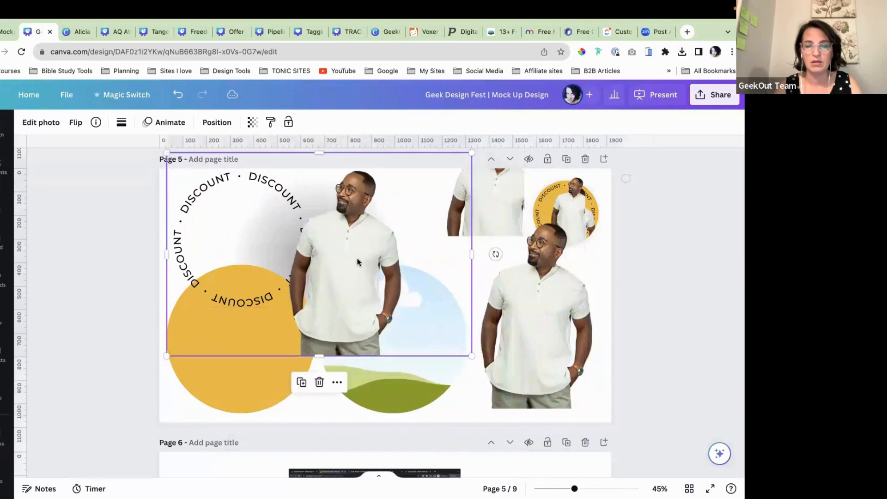
Step: Trim the circle frame, drop the right man photo into it, and move the left photo onto the ring
{"action": "left_click", "coordinate": [407, 377]}
{"action": "left_click_drag", "start_coordinate": [358, 307], "coordinate": [466, 306]}
{"action": "left_click_drag", "start_coordinate": [381, 396], "coordinate": [410, 373]}
{"action": "left_click", "coordinate": [514, 340]}
{"action": "left_click_drag", "start_coordinate": [515, 340], "coordinate": [489, 329]}
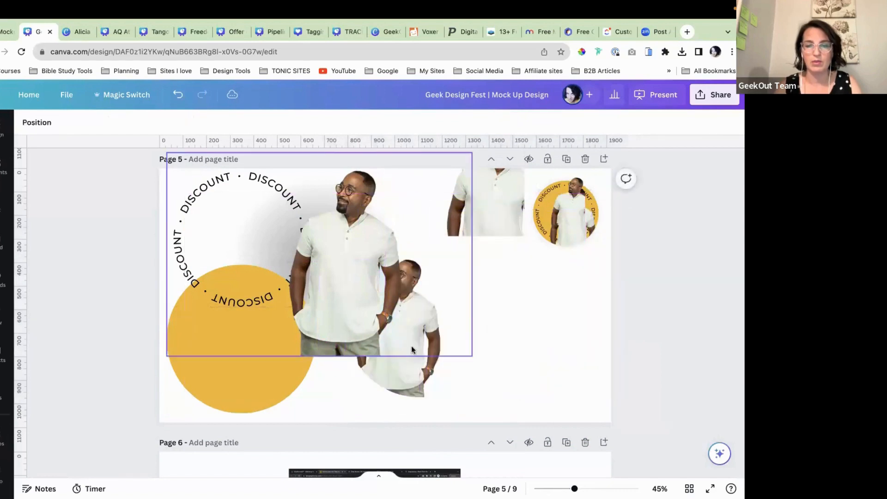
{"action": "left_click_drag", "start_coordinate": [348, 280], "coordinate": [226, 295]}
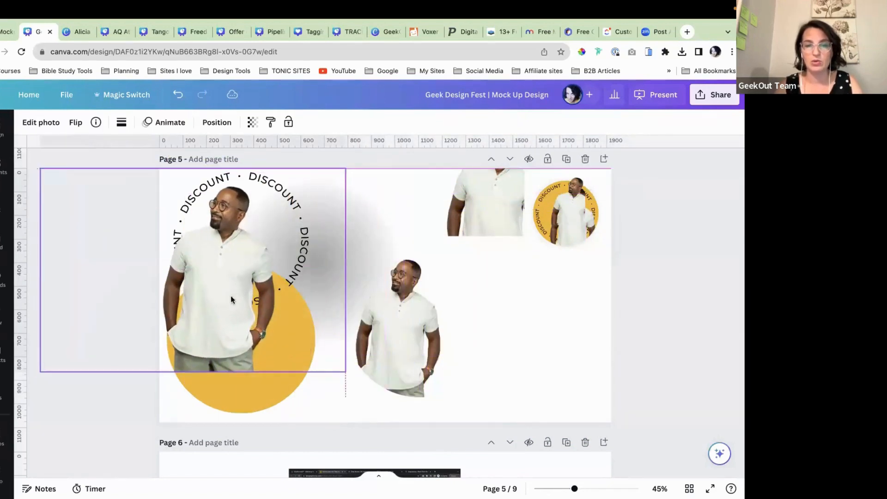
{"action": "double_click", "coordinate": [409, 312]}
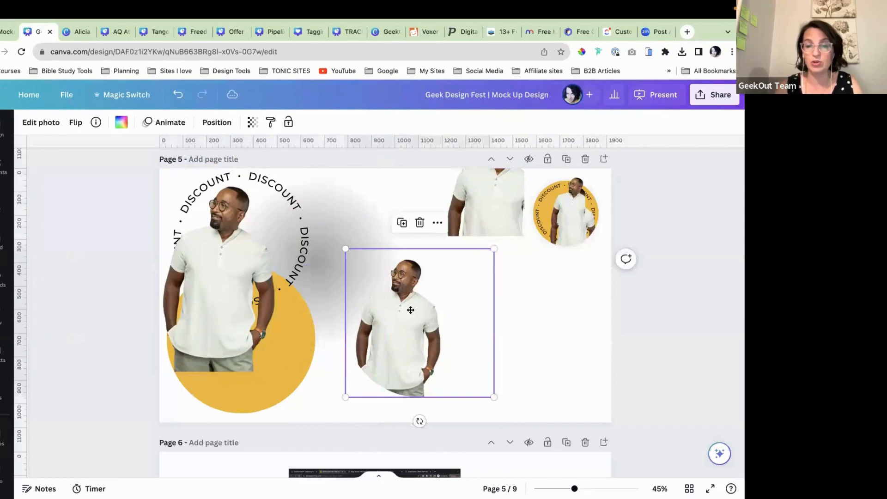
{"action": "left_click", "coordinate": [649, 298]}
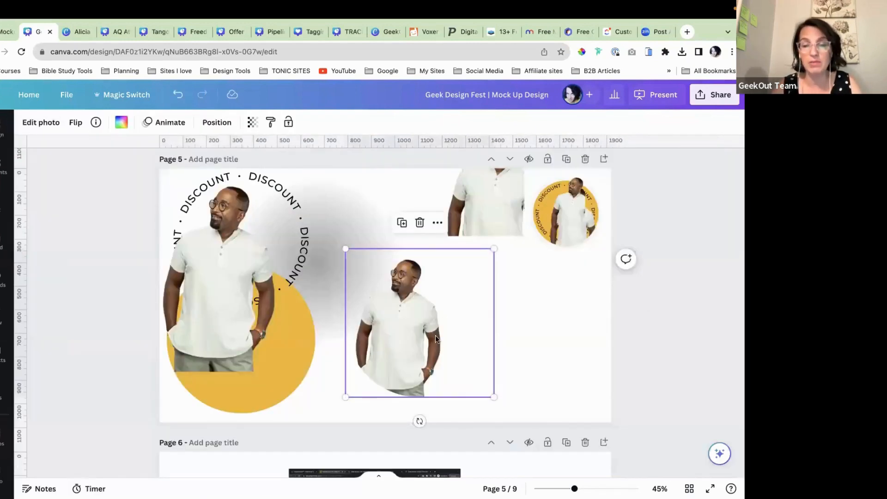
{"action": "left_click_drag", "start_coordinate": [418, 339], "coordinate": [483, 331]}
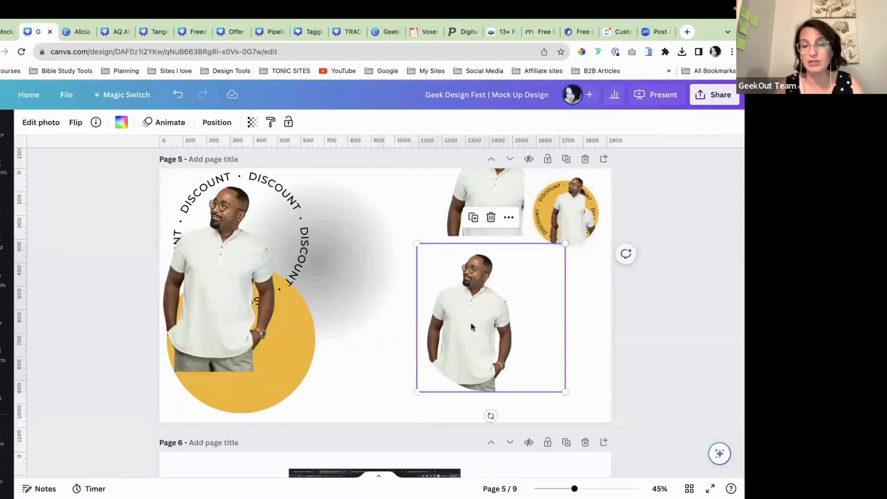
Step: Move the yellow circle behind the framed photo and enlarge the photo inside its frame
{"action": "left_click", "coordinate": [263, 394]}
{"action": "left_click_drag", "start_coordinate": [262, 395], "coordinate": [515, 373]}
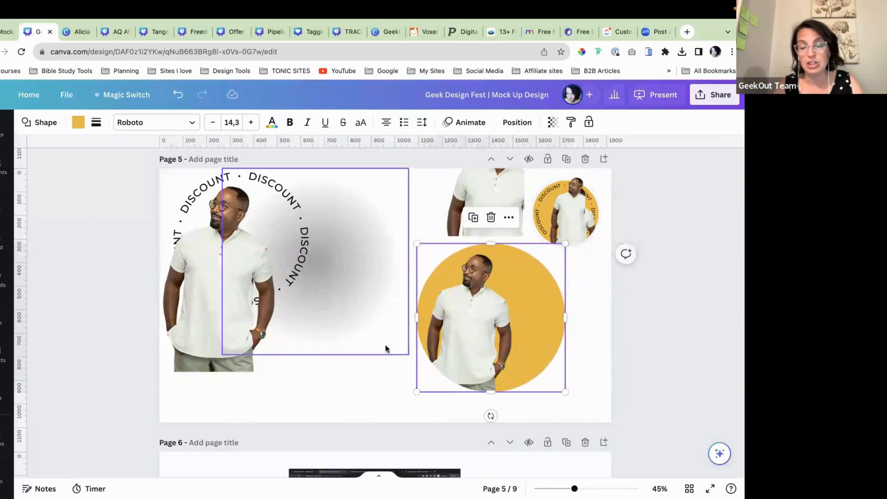
{"action": "left_click", "coordinate": [348, 376]}
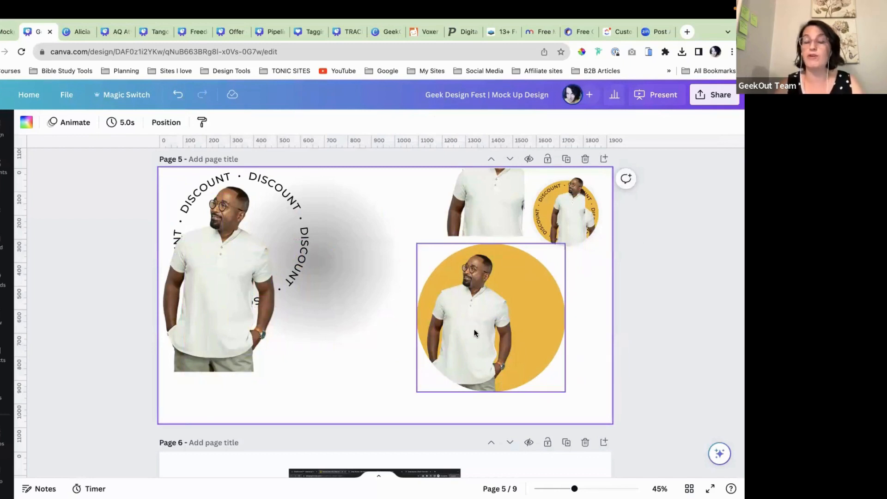
{"action": "double_click", "coordinate": [465, 319]}
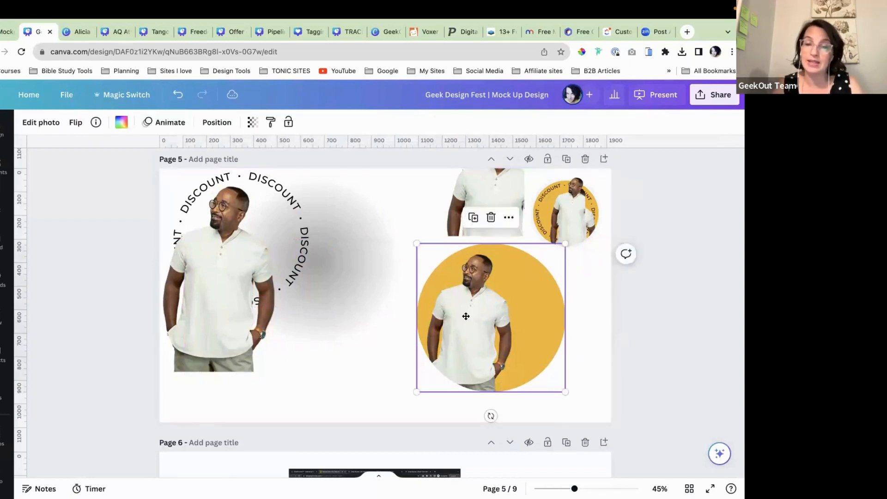
{"action": "left_click_drag", "start_coordinate": [657, 242], "coordinate": [700, 196]}
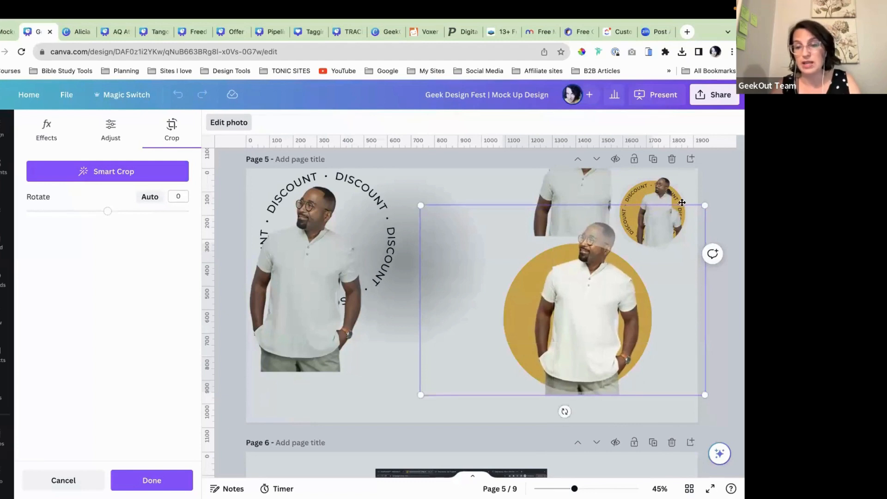
Step: Group the yellow circle with the torso photo, shift it left, and lay the DISCOUNT ring over it
{"action": "left_click", "coordinate": [395, 387]}
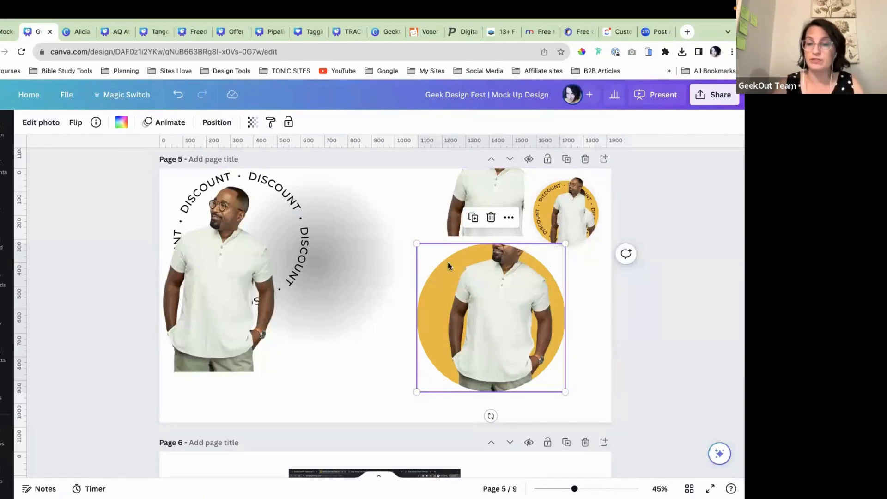
{"action": "left_click_drag", "start_coordinate": [206, 296], "coordinate": [226, 341]}
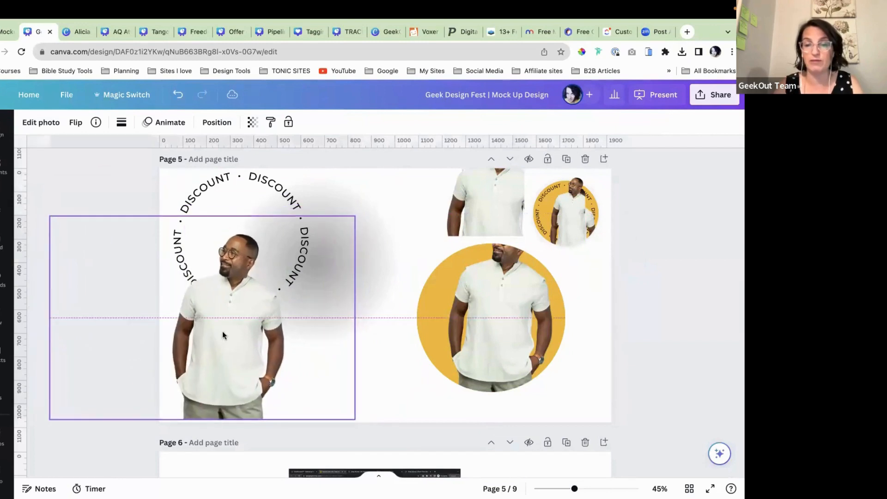
{"action": "left_click", "coordinate": [504, 313]}
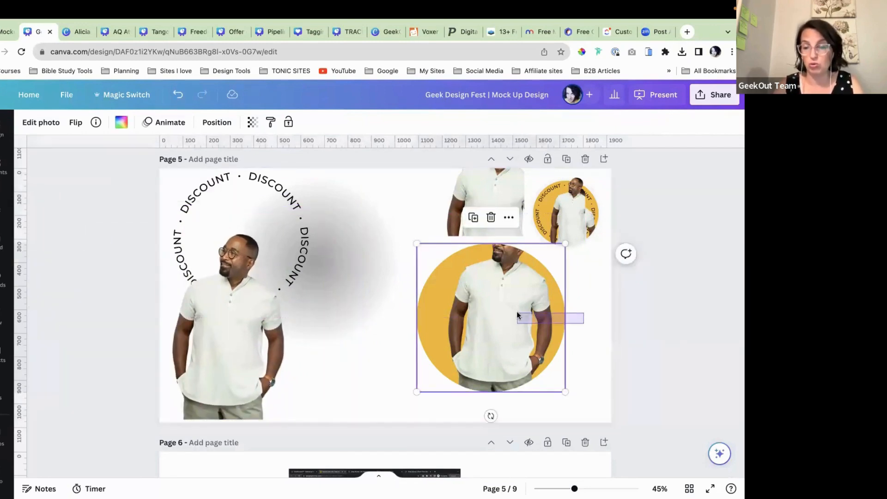
{"action": "left_click", "coordinate": [476, 255]}
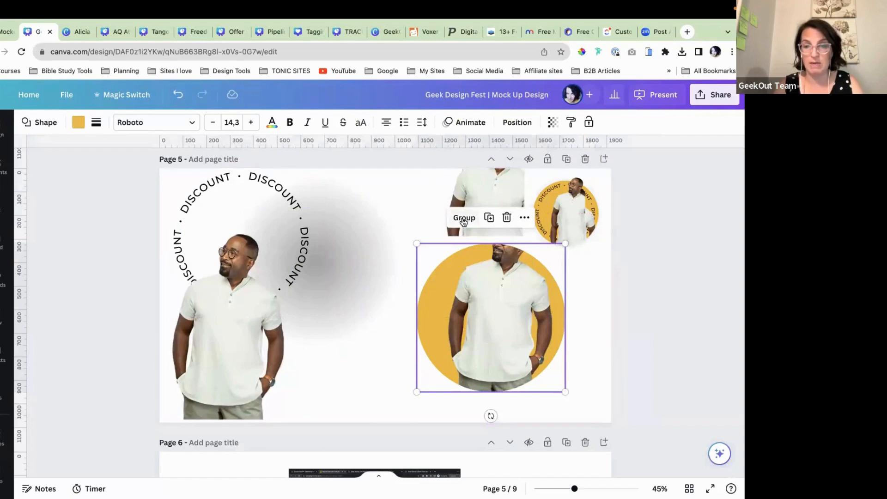
{"action": "key", "text": "ctrl+g"}
{"action": "left_click_drag", "start_coordinate": [482, 324], "coordinate": [407, 318]}
{"action": "left_click_drag", "start_coordinate": [278, 206], "coordinate": [442, 266]}
{"action": "left_click", "coordinate": [260, 123]}
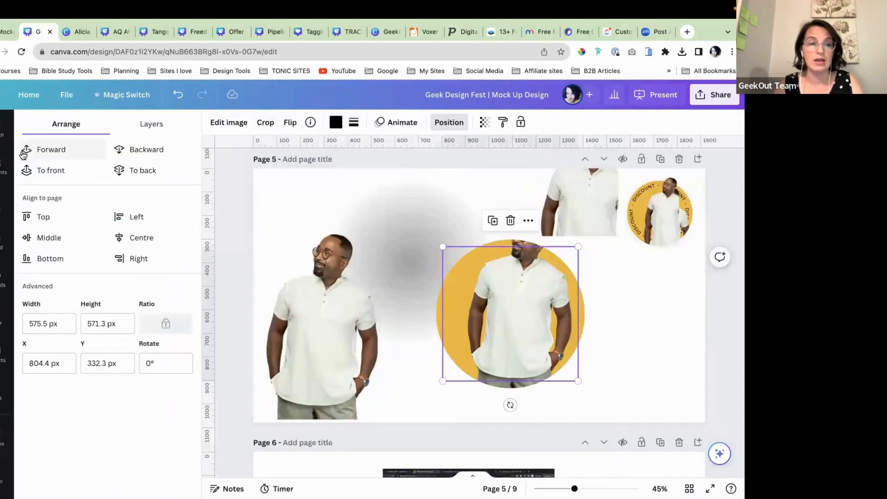
Step: Bring the DISCOUNT ring to front, move the grey shadow, and shift the whole badge up-left
{"action": "left_click", "coordinate": [51, 171]}
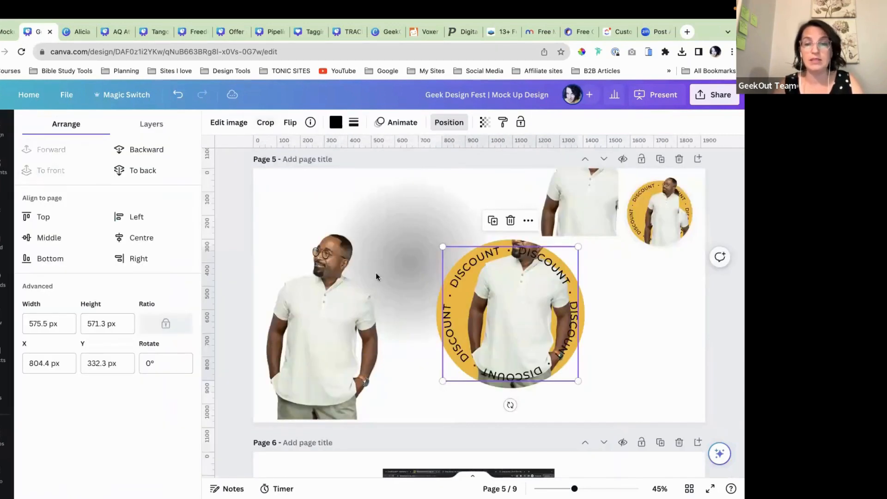
{"action": "left_click", "coordinate": [634, 320]}
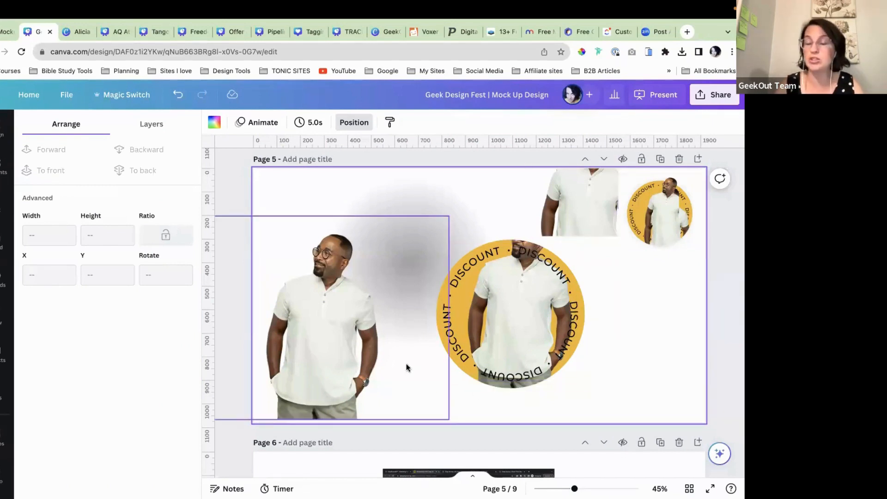
{"action": "left_click_drag", "start_coordinate": [411, 243], "coordinate": [538, 259]}
{"action": "left_click", "coordinate": [658, 319]}
{"action": "left_click_drag", "start_coordinate": [641, 323], "coordinate": [529, 295]}
{"action": "left_click_drag", "start_coordinate": [522, 304], "coordinate": [470, 279]}
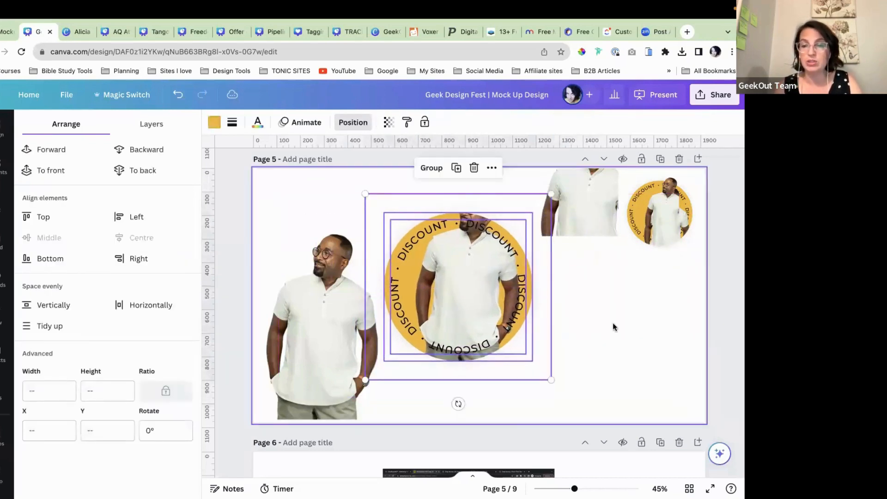
{"action": "left_click", "coordinate": [612, 322]}
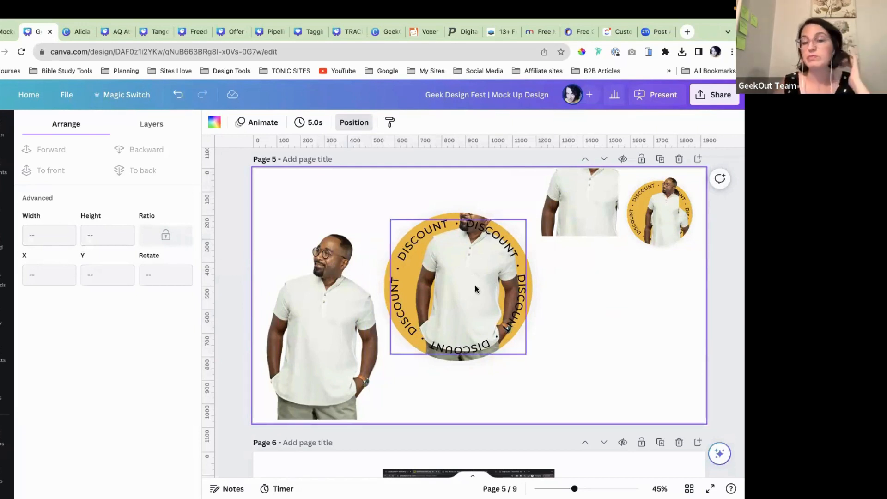
Step: Lock the discount badge and raise the standing man photo slightly
{"action": "left_click", "coordinate": [464, 214]}
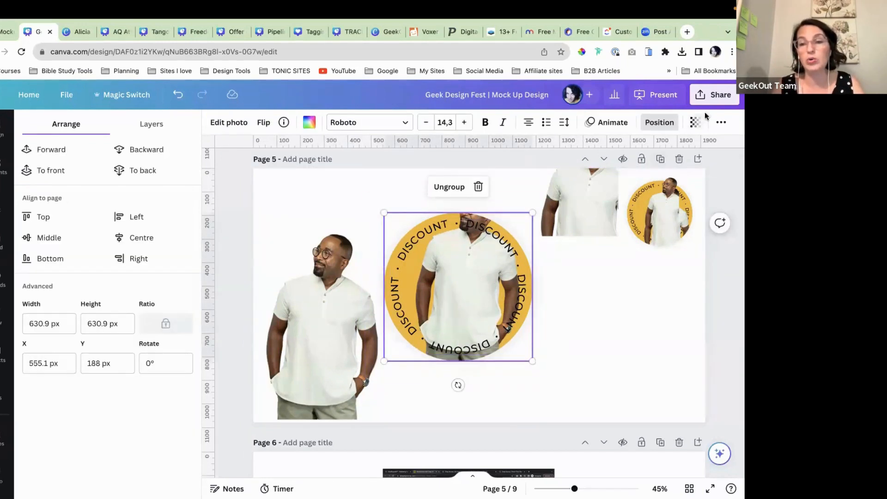
{"action": "left_click", "coordinate": [721, 122]}
{"action": "left_click", "coordinate": [715, 147]}
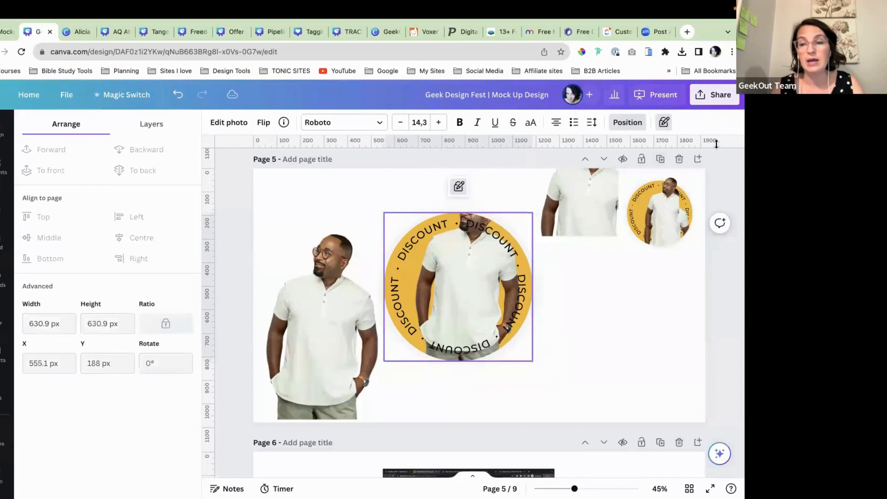
{"action": "left_click", "coordinate": [608, 310]}
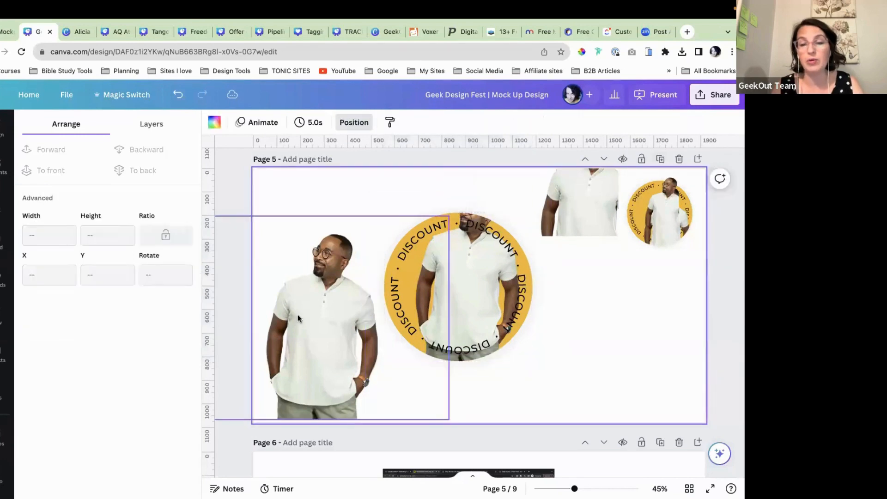
{"action": "mouse_move", "coordinate": [308, 340]}
{"action": "left_mouse_down"}
{"action": "mouse_move", "coordinate": [339, 310]}
{"action": "mouse_move", "coordinate": [309, 325]}
{"action": "left_mouse_up"}
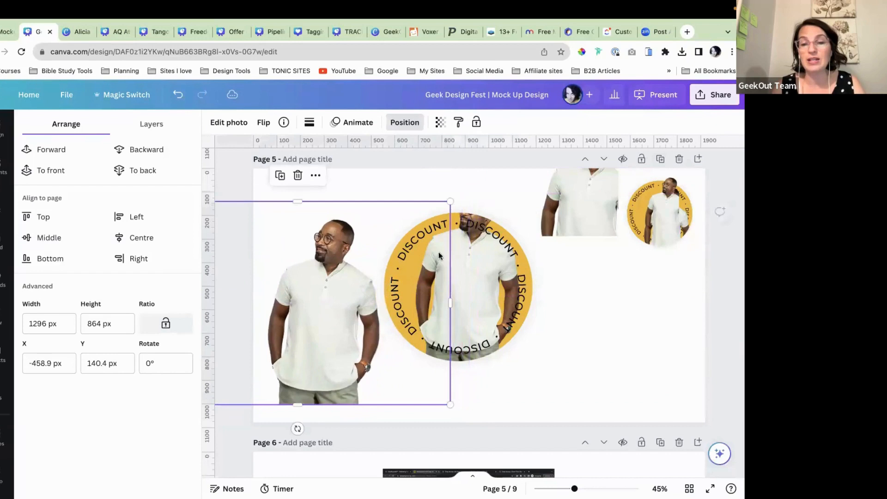
Step: Unlock the discount badge and crop the standing man photo
{"action": "left_click", "coordinate": [472, 214]}
{"action": "left_click", "coordinate": [457, 186]}
{"action": "double_click", "coordinate": [466, 216]}
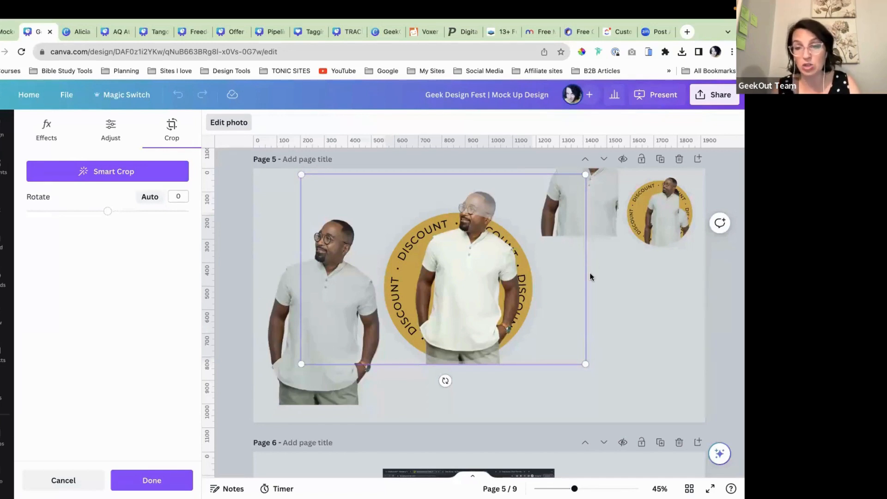
{"action": "left_click", "coordinate": [636, 293]}
Step: Place the man photo over the discount circle, shrink it to fit, and bring it to front
{"action": "left_click", "coordinate": [249, 307]}
{"action": "left_click_drag", "start_coordinate": [248, 307], "coordinate": [401, 278]}
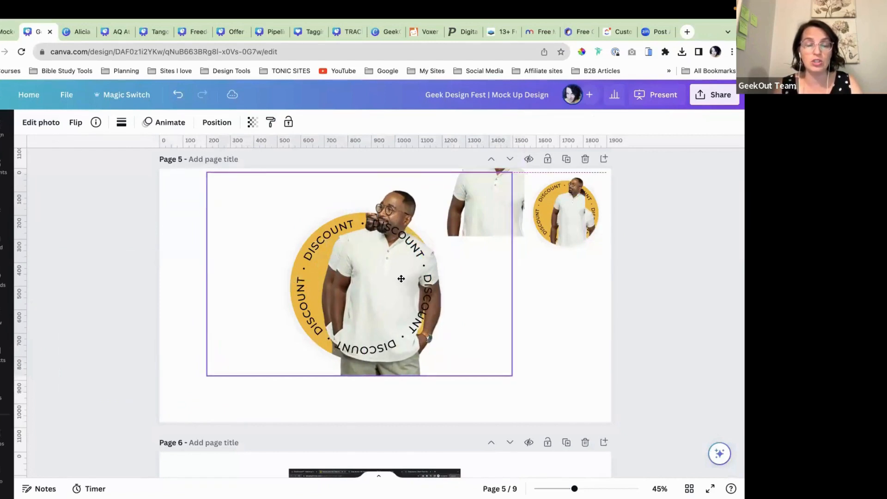
{"action": "left_click_drag", "start_coordinate": [401, 280], "coordinate": [399, 278]}
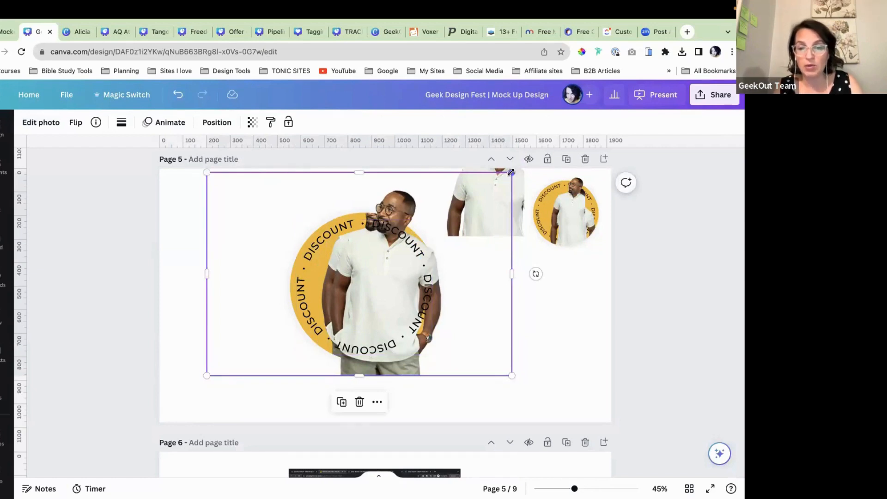
{"action": "left_click_drag", "start_coordinate": [511, 375], "coordinate": [492, 362]}
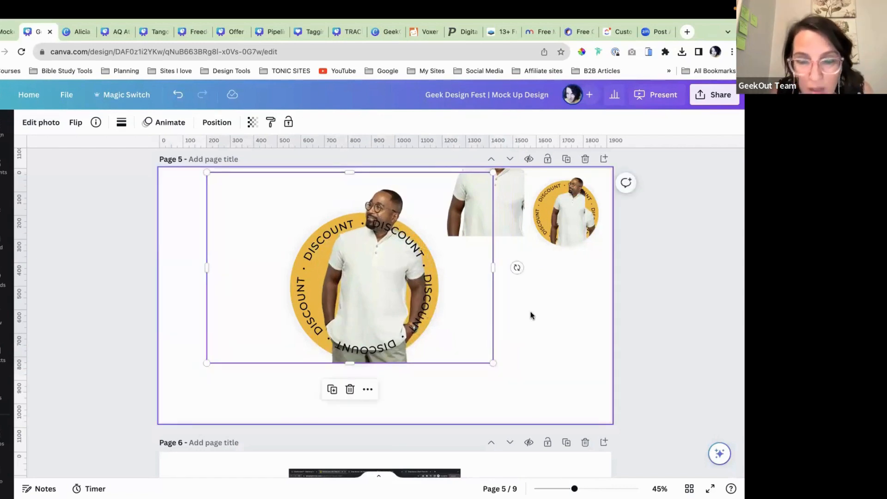
{"action": "left_click", "coordinate": [218, 123]}
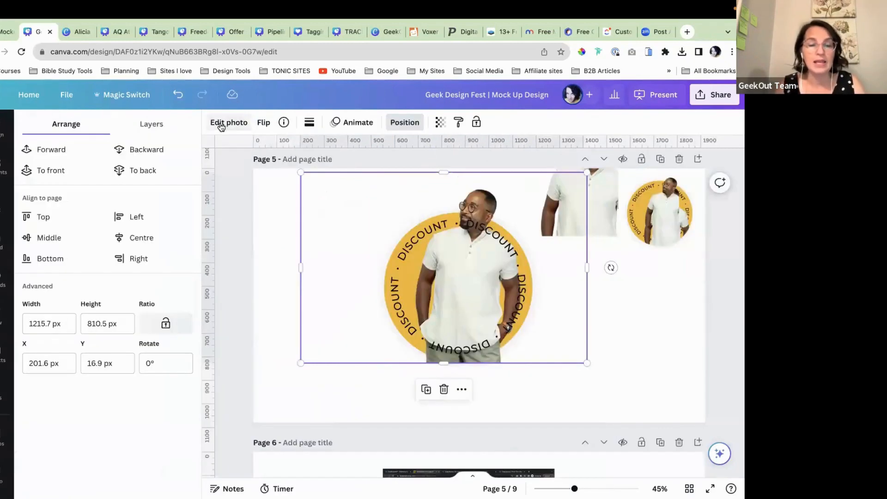
{"action": "left_click", "coordinate": [52, 170]}
{"action": "left_click", "coordinate": [618, 358]}
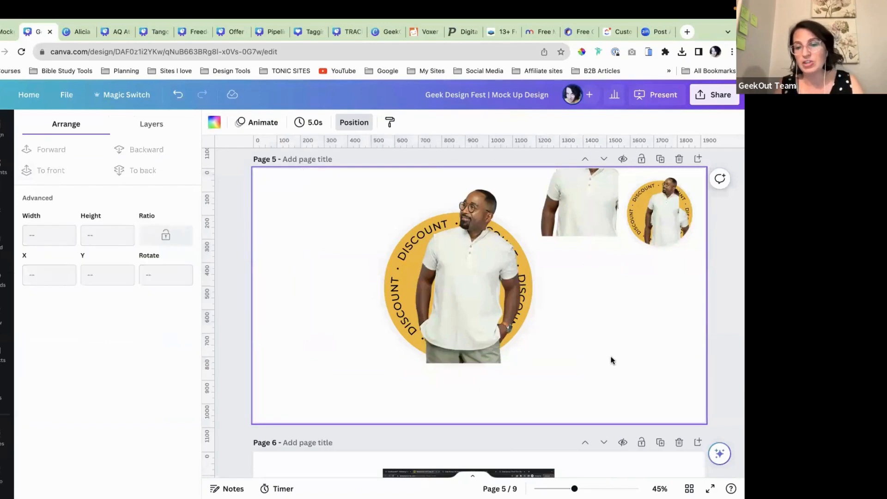
Step: Trim the man photo's bottom edge upward, then extend it slightly back down
{"action": "scroll", "coordinate": [610, 359], "scroll_direction": "up", "scroll_amount": 1}
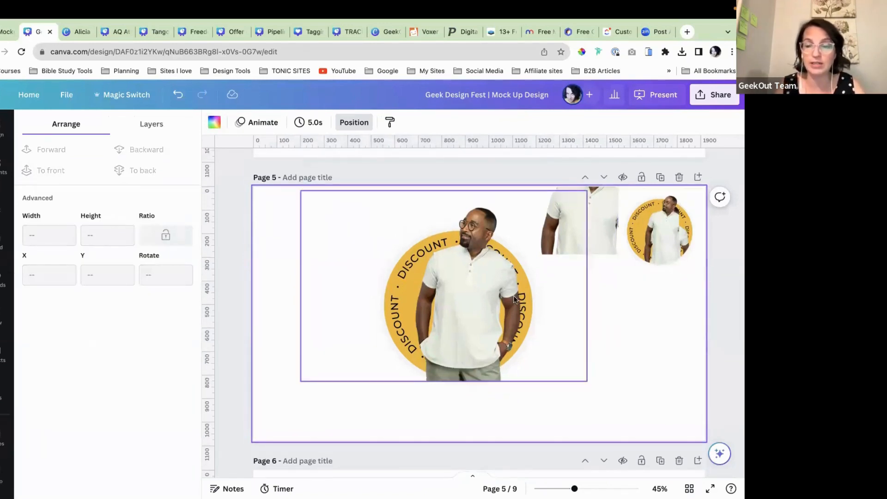
{"action": "left_click", "coordinate": [466, 330]}
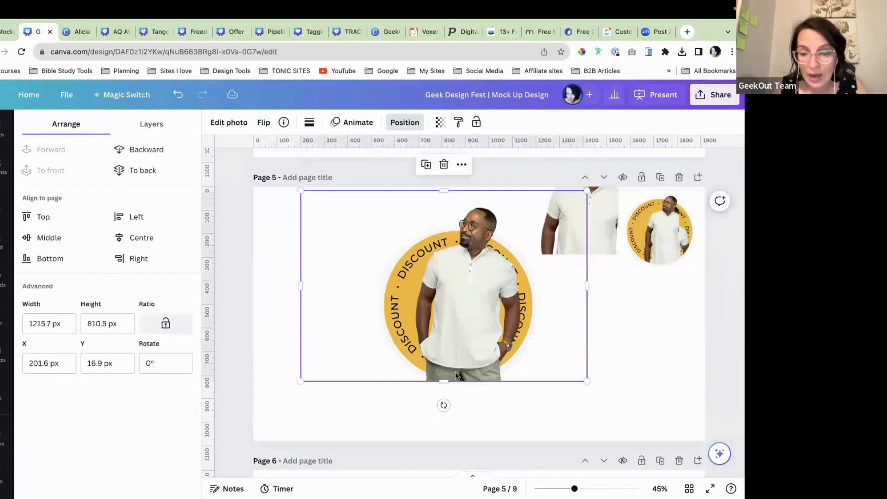
{"action": "left_click_drag", "start_coordinate": [443, 382], "coordinate": [445, 369]}
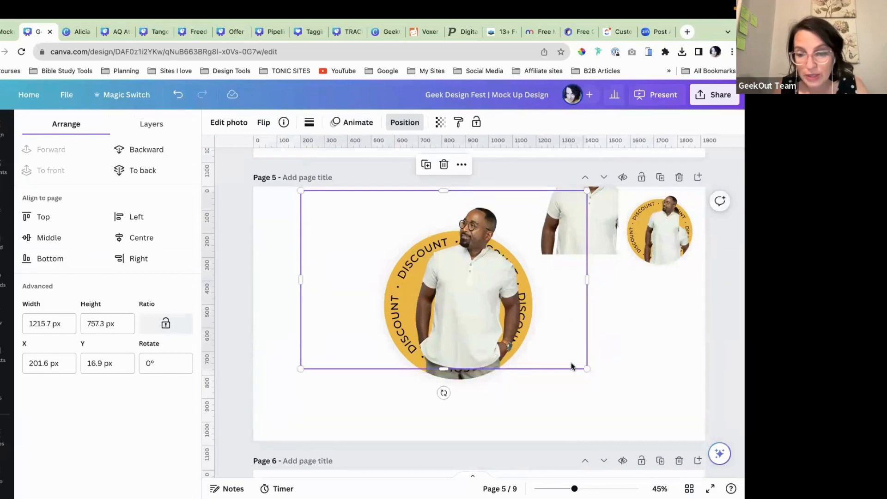
{"action": "left_click", "coordinate": [619, 367]}
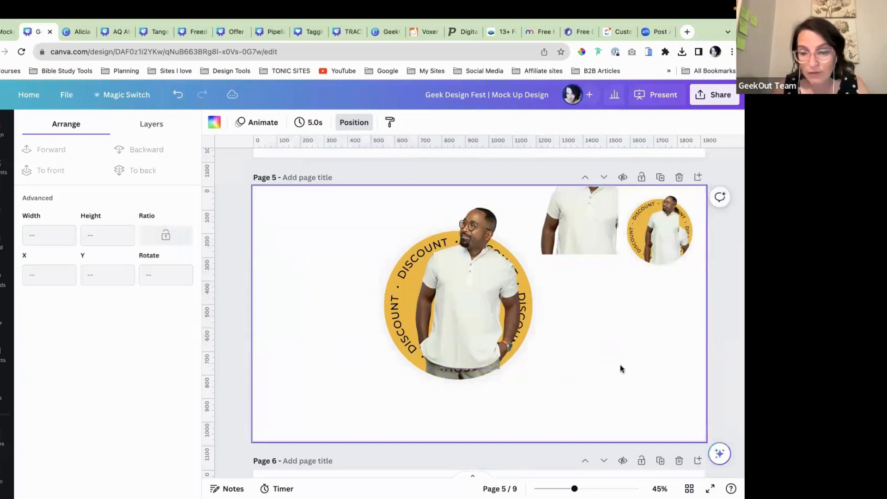
{"action": "left_click", "coordinate": [478, 325]}
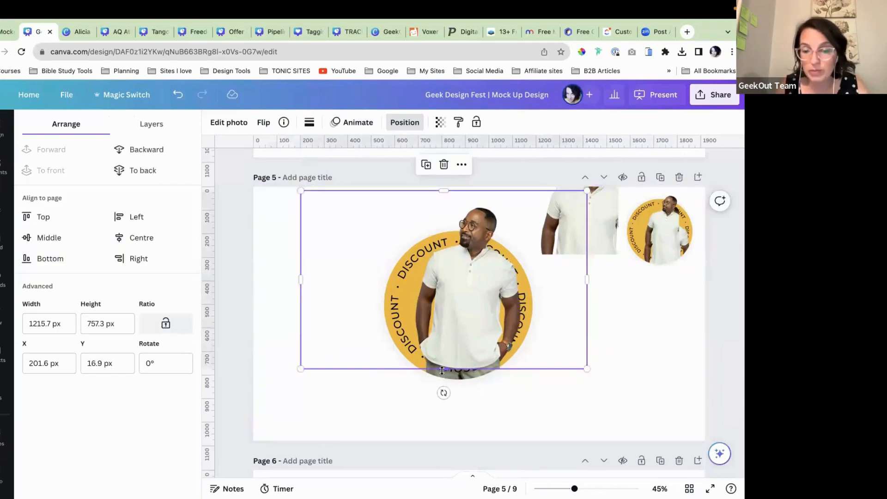
{"action": "left_click_drag", "start_coordinate": [442, 369], "coordinate": [442, 372]}
{"action": "scroll", "coordinate": [442, 372], "scroll_direction": "up", "scroll_amount": 8}
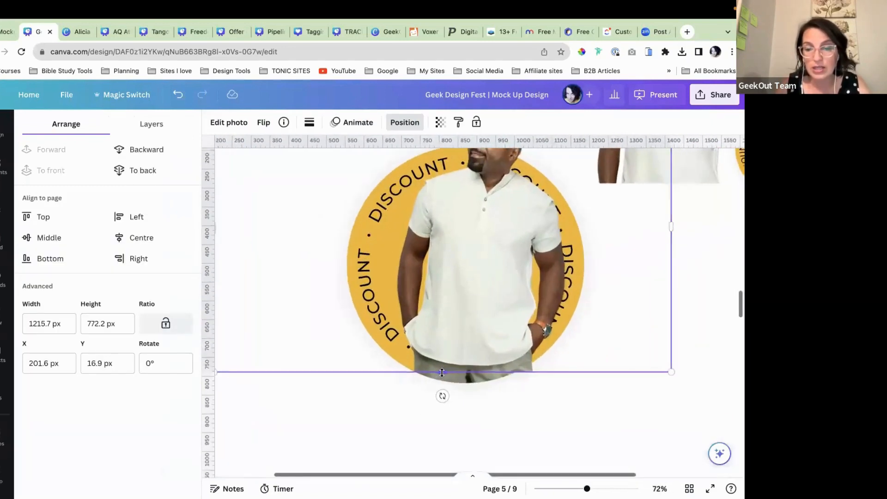
{"action": "scroll", "coordinate": [442, 372], "scroll_direction": "up", "scroll_amount": 4}
Step: Trim the man photo's right side inward, then widen it back out to 984.4 px
{"action": "left_click", "coordinate": [631, 404]}
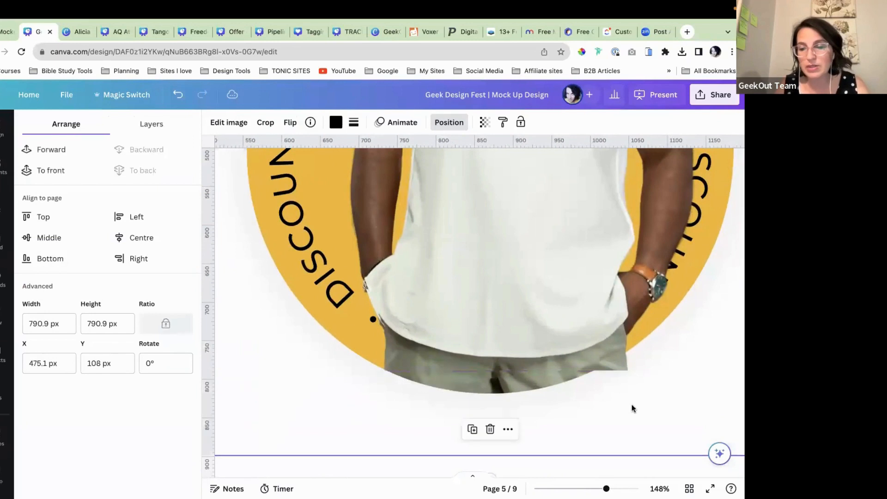
{"action": "scroll", "coordinate": [632, 407], "scroll_direction": "down", "scroll_amount": 8}
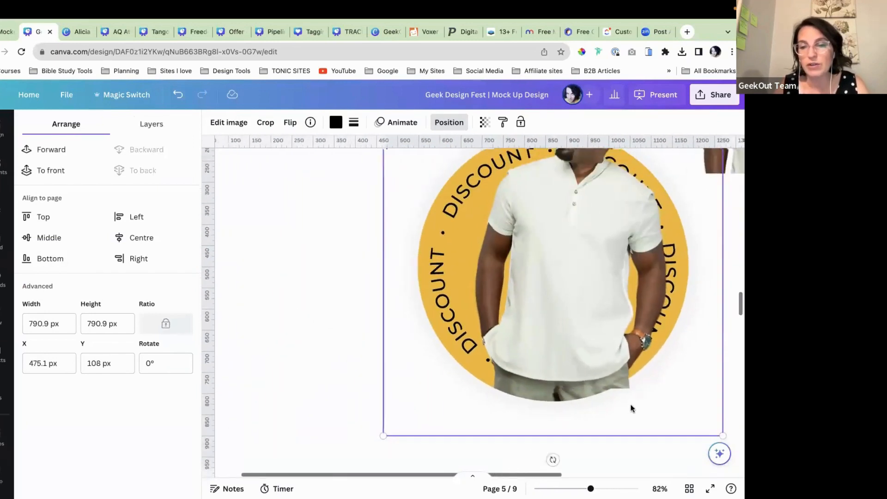
{"action": "scroll", "coordinate": [597, 325], "scroll_direction": "up", "scroll_amount": 1}
{"action": "scroll", "coordinate": [597, 325], "scroll_direction": "right", "scroll_amount": 2}
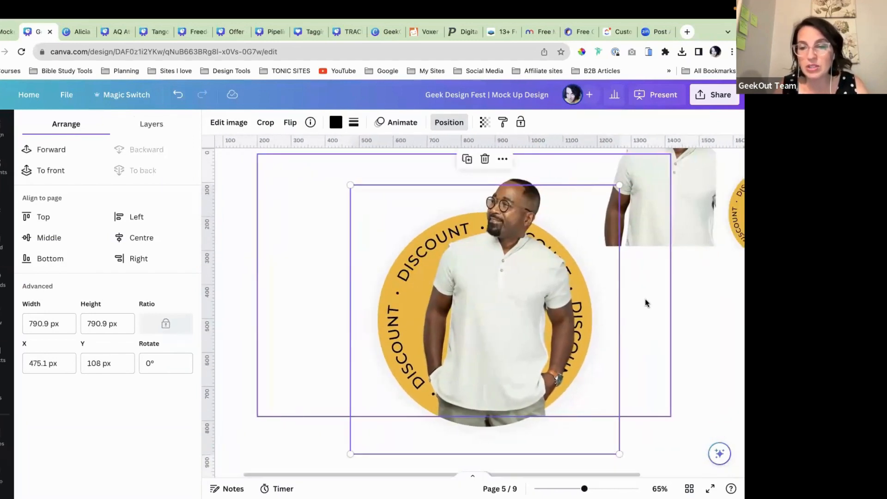
{"action": "left_click", "coordinate": [620, 300]}
{"action": "left_click_drag", "start_coordinate": [670, 285], "coordinate": [546, 299]}
{"action": "left_click", "coordinate": [663, 318]}
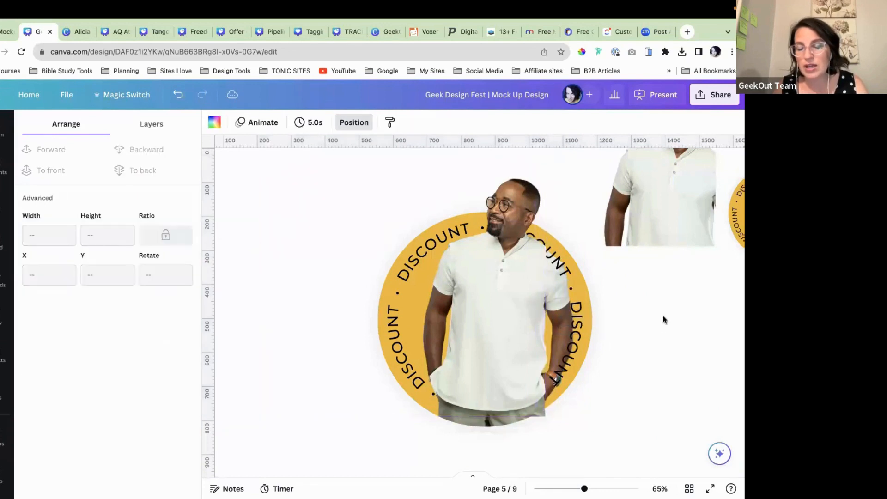
{"action": "left_click", "coordinate": [507, 301]}
{"action": "left_click_drag", "start_coordinate": [553, 286], "coordinate": [606, 288]}
{"action": "left_click", "coordinate": [664, 361]}
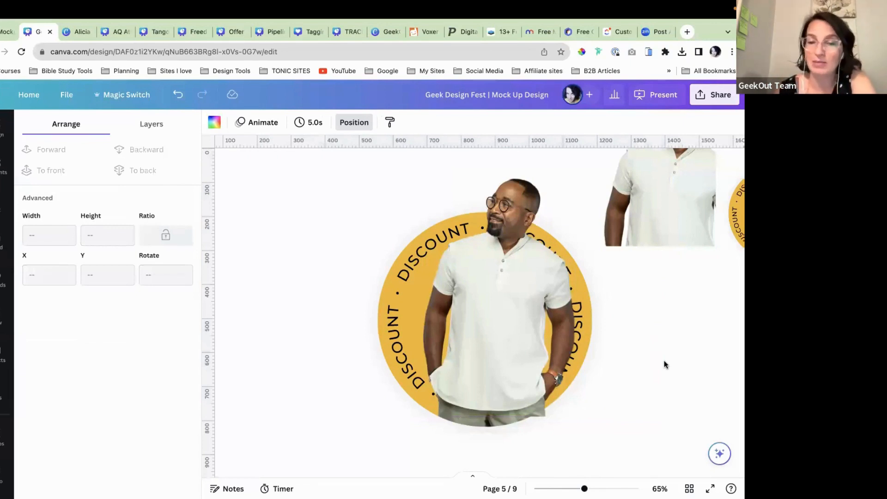
Step: Scroll down past page 5 to view page 6's rental screenshot and video mockups
{"action": "scroll", "coordinate": [664, 361], "scroll_direction": "down", "scroll_amount": 5}
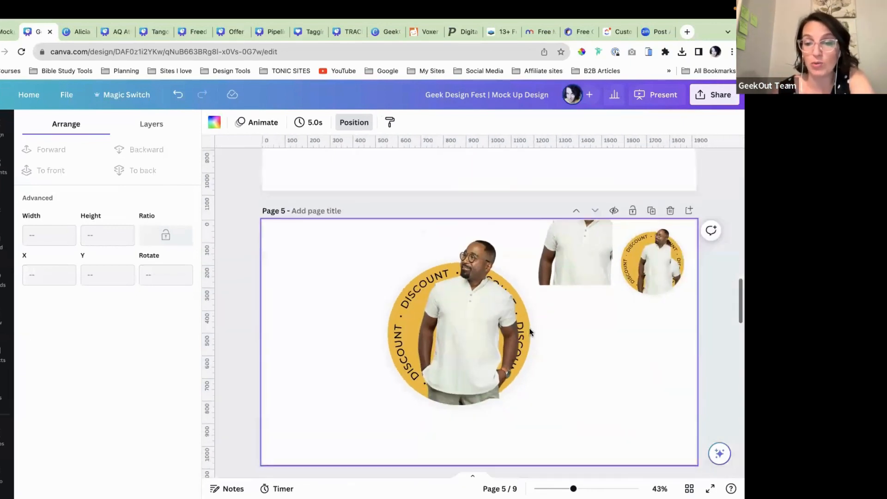
{"action": "scroll", "coordinate": [483, 340], "scroll_direction": "down", "scroll_amount": 2}
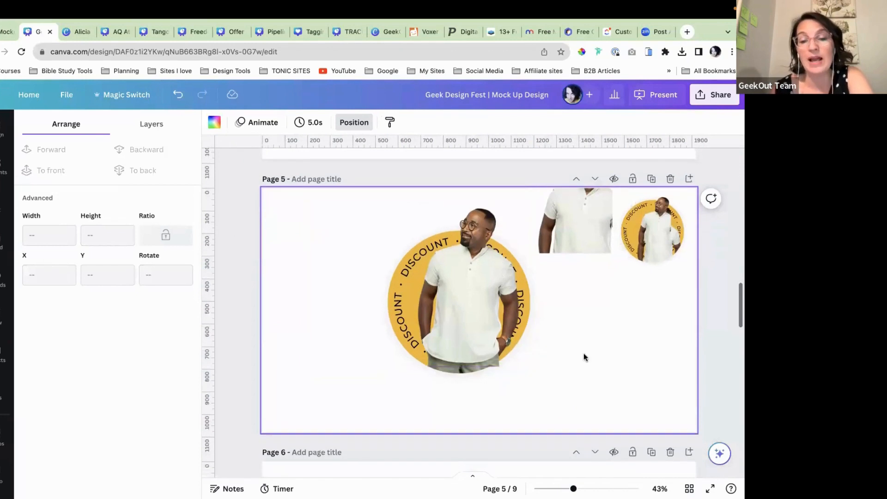
{"action": "scroll", "coordinate": [584, 353], "scroll_direction": "down", "scroll_amount": 2}
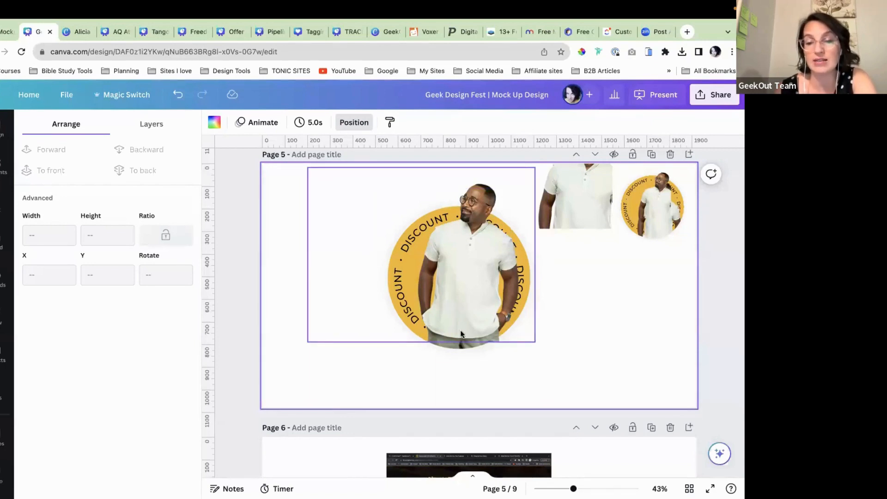
{"action": "scroll", "coordinate": [460, 333], "scroll_direction": "down", "scroll_amount": 1}
{"action": "scroll", "coordinate": [527, 349], "scroll_direction": "down", "scroll_amount": 1}
{"action": "scroll", "coordinate": [468, 318], "scroll_direction": "up", "scroll_amount": 2}
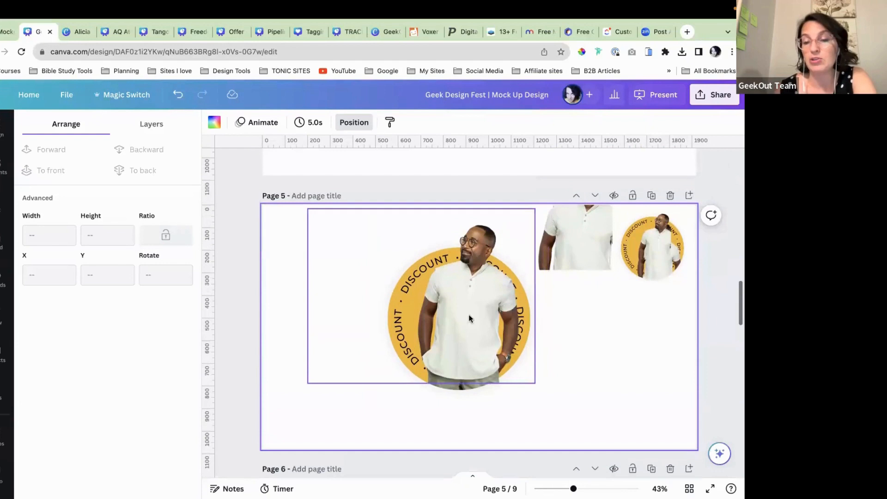
{"action": "scroll", "coordinate": [476, 344], "scroll_direction": "down", "scroll_amount": 3}
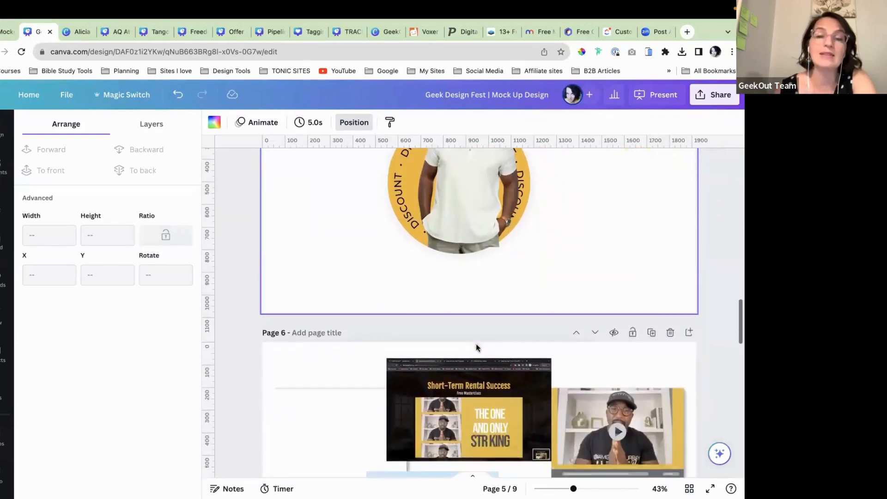
{"action": "scroll", "coordinate": [476, 346], "scroll_direction": "down", "scroll_amount": 3}
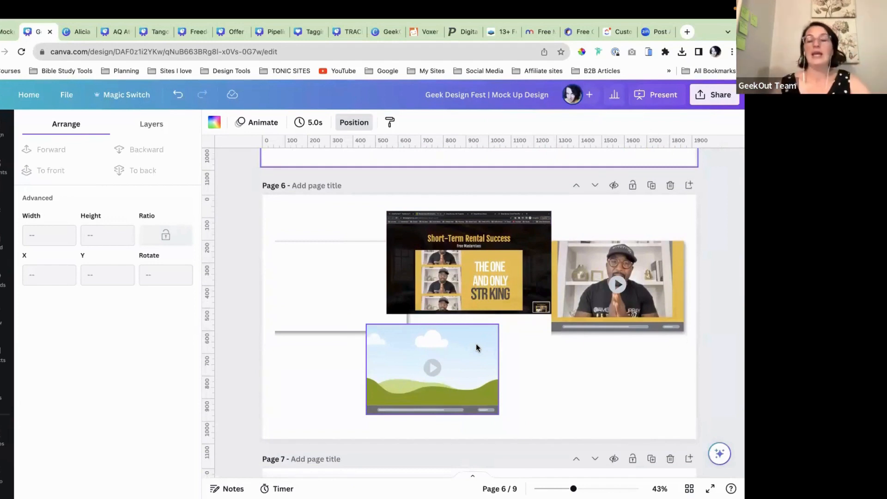
{"action": "scroll", "coordinate": [497, 321], "scroll_direction": "down", "scroll_amount": 1}
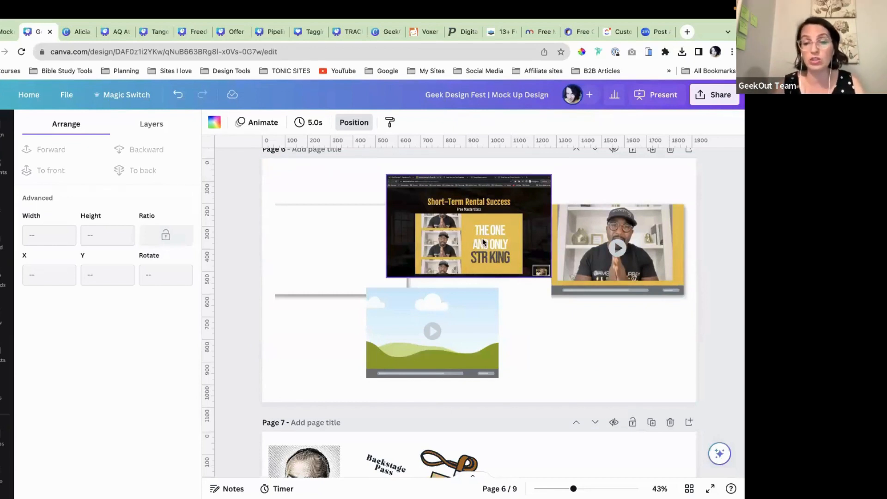
Step: Drop the Short-Term Rental screenshot into the lower frame and enlarge it so the presenter video fills it
{"action": "left_click_drag", "start_coordinate": [475, 235], "coordinate": [454, 331]}
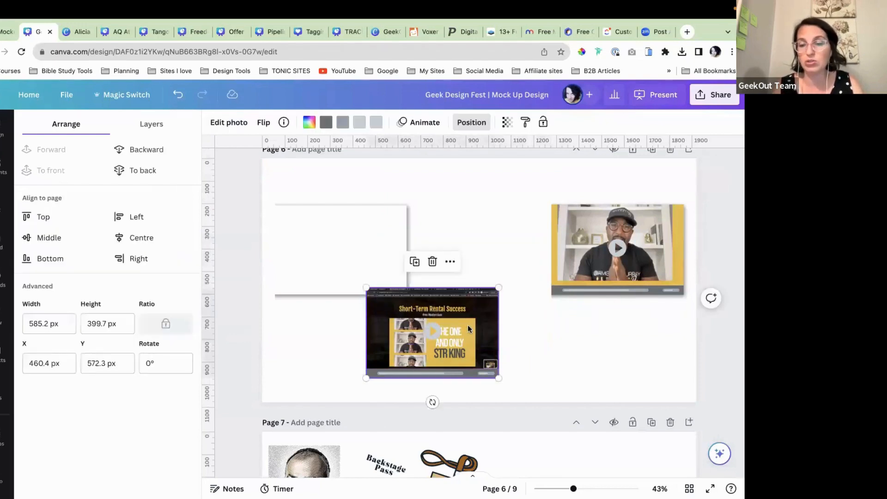
{"action": "double_click", "coordinate": [467, 325]}
{"action": "left_click_drag", "start_coordinate": [499, 286], "coordinate": [739, 138]}
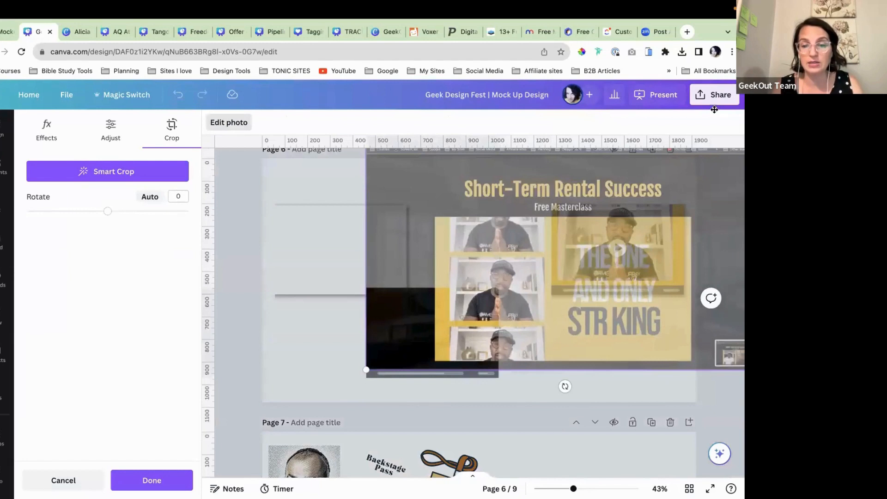
{"action": "left_click_drag", "start_coordinate": [365, 370], "coordinate": [274, 436]}
{"action": "left_click_drag", "start_coordinate": [540, 354], "coordinate": [543, 351]}
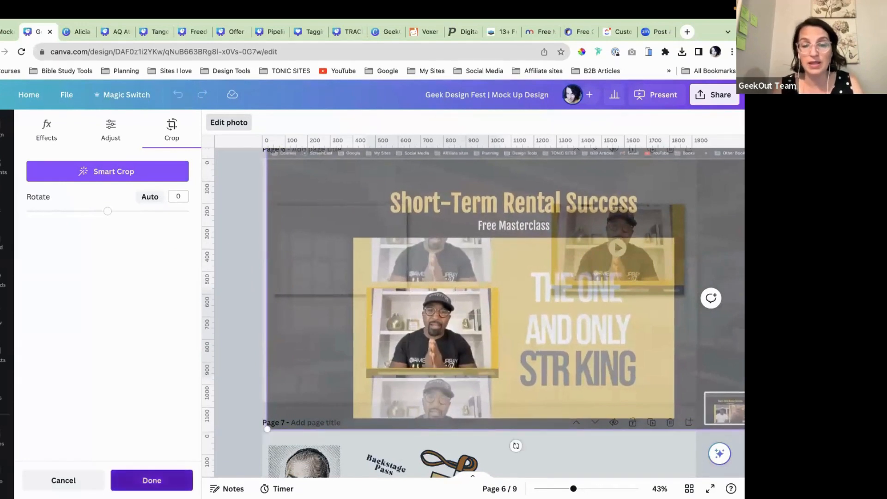
{"action": "left_click", "coordinate": [151, 480]}
{"action": "left_click", "coordinate": [495, 342]}
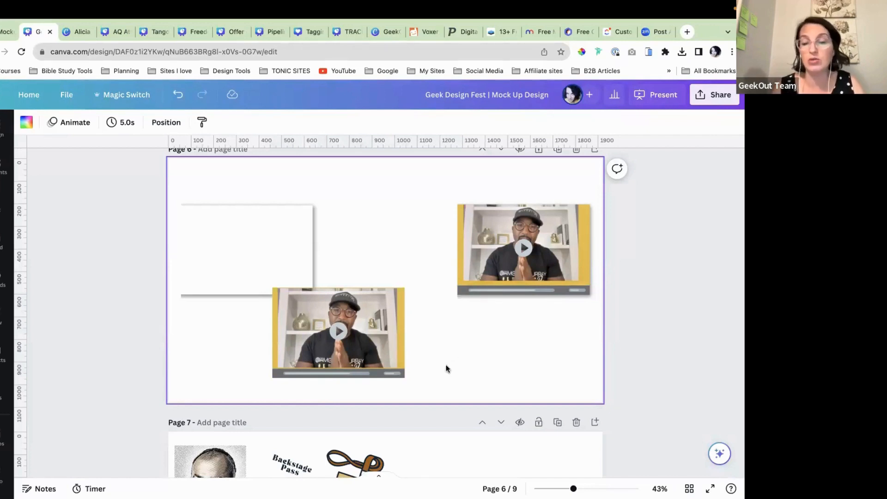
Step: Move the white rectangle about 115 px to the right
{"action": "left_click", "coordinate": [382, 348]}
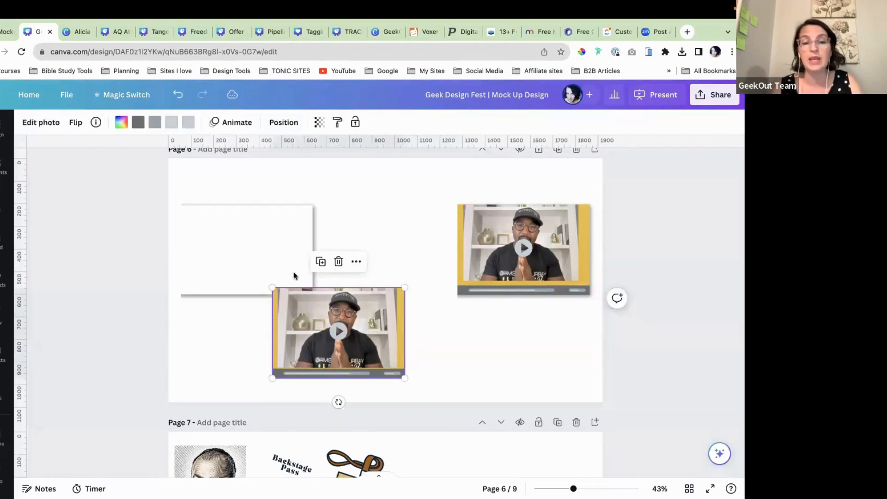
{"action": "left_click_drag", "start_coordinate": [270, 233], "coordinate": [328, 206]}
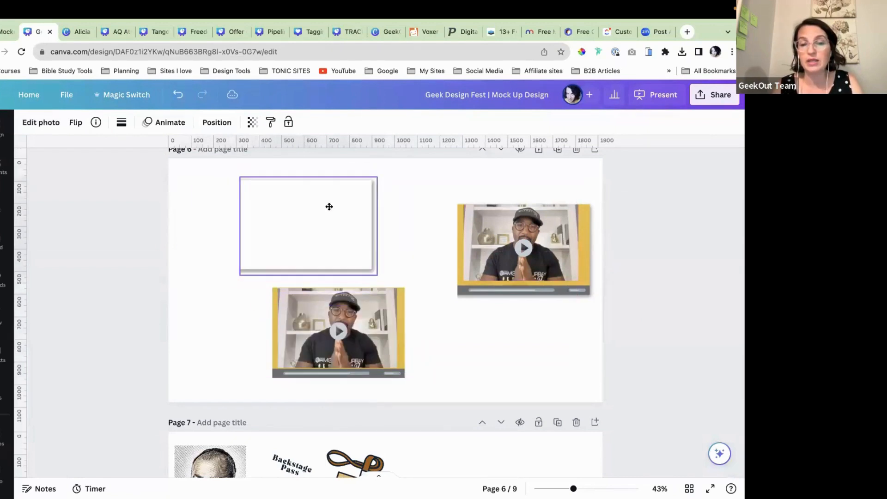
{"action": "left_click", "coordinate": [190, 224]}
Step: Search Elements for 'shadow' graphics and add a dark shadow graphic to page 6
{"action": "left_click", "coordinate": [4, 170]}
{"action": "left_click", "coordinate": [101, 134]}
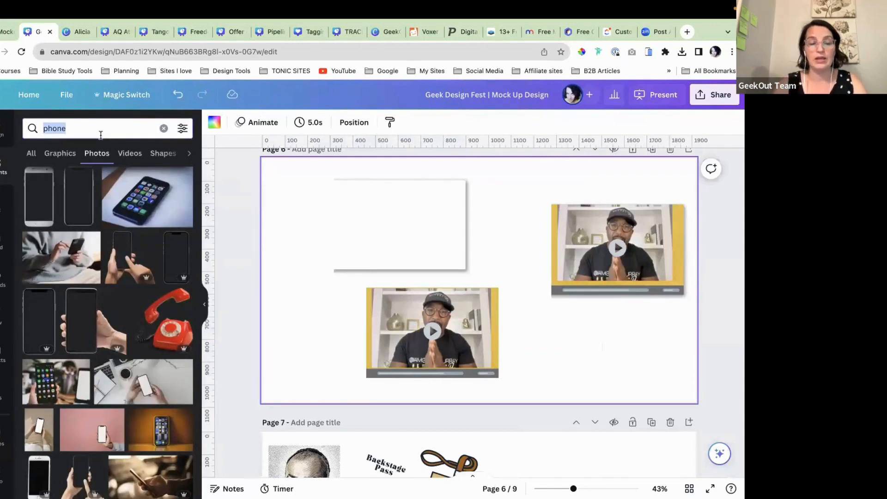
{"action": "type", "text": "shadow"}
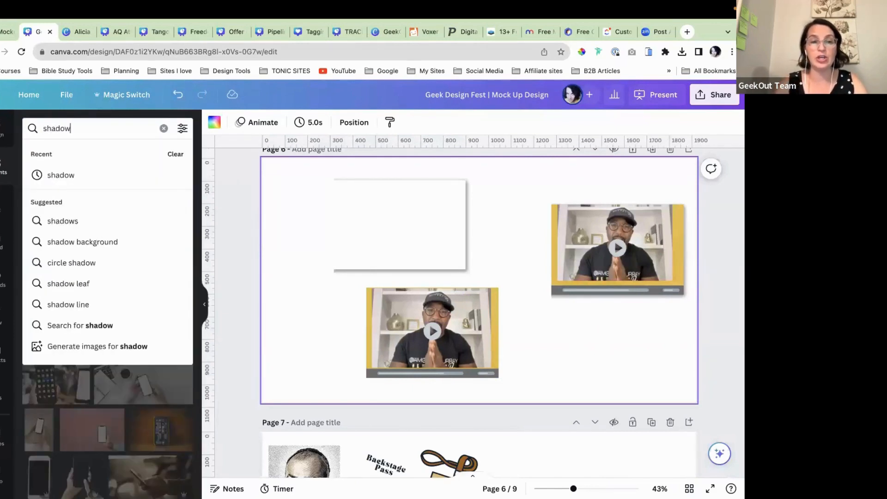
{"action": "key", "text": "Return"}
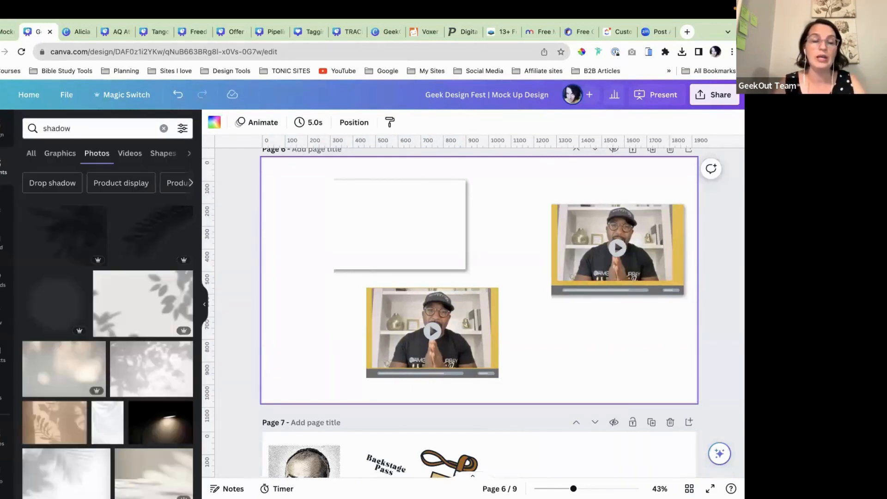
{"action": "left_click", "coordinate": [60, 154]}
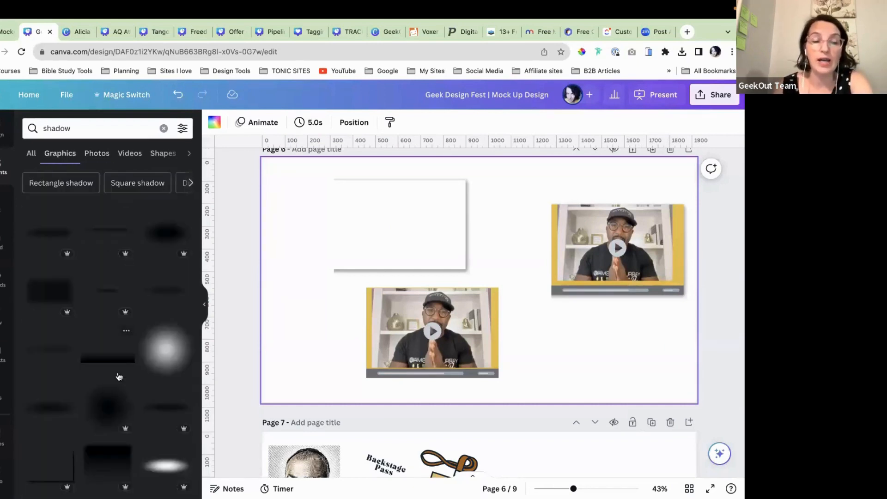
{"action": "scroll", "coordinate": [119, 376], "scroll_direction": "down", "scroll_amount": 2}
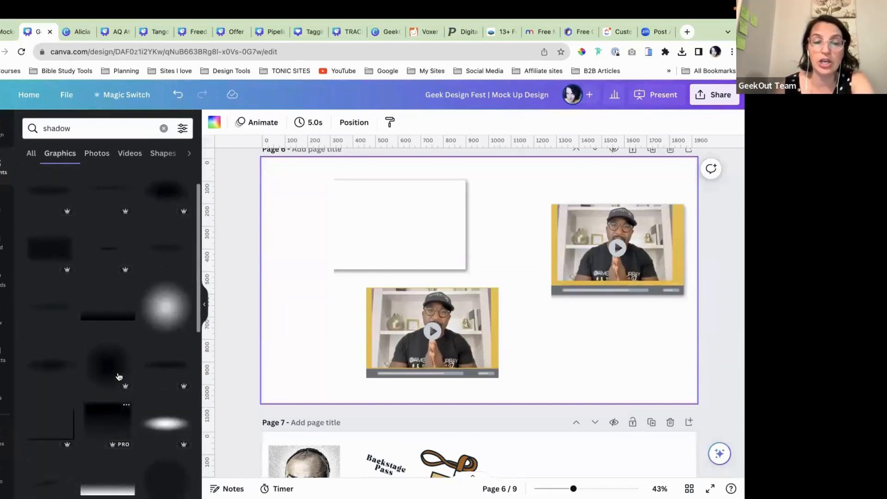
{"action": "scroll", "coordinate": [119, 376], "scroll_direction": "down", "scroll_amount": 5}
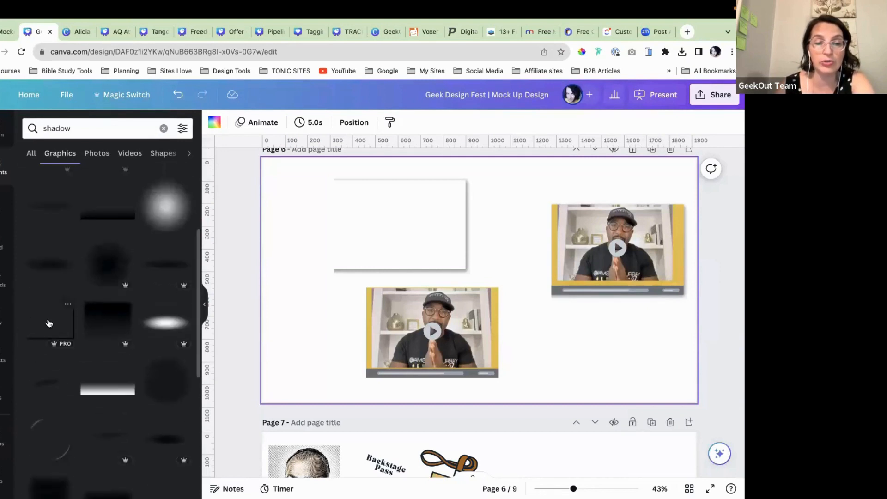
{"action": "left_click", "coordinate": [96, 364]}
Step: Resize and align the shadow under the lower video mockup and send it to back
{"action": "left_click_drag", "start_coordinate": [551, 336], "coordinate": [447, 352]}
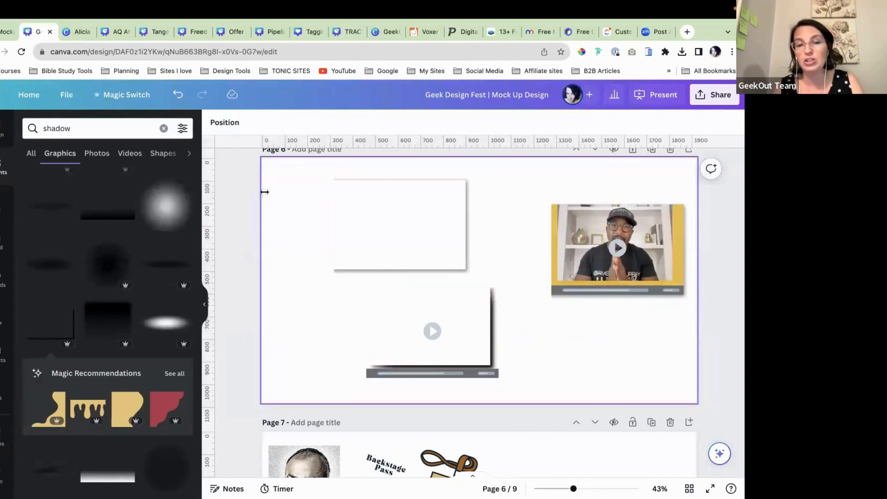
{"action": "left_click", "coordinate": [175, 97]}
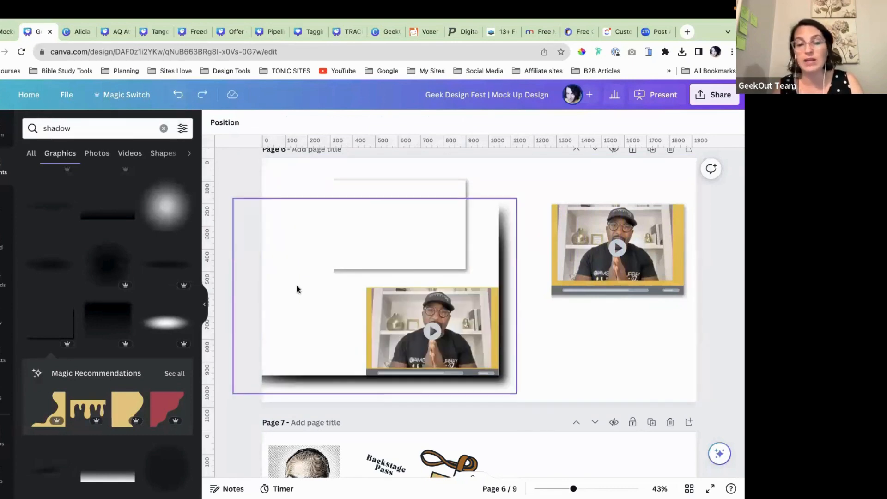
{"action": "left_click", "coordinate": [251, 230]}
{"action": "left_click_drag", "start_coordinate": [232, 199], "coordinate": [341, 315]}
{"action": "left_click_drag", "start_coordinate": [489, 386], "coordinate": [476, 378]}
{"action": "left_click_drag", "start_coordinate": [351, 280], "coordinate": [358, 288]}
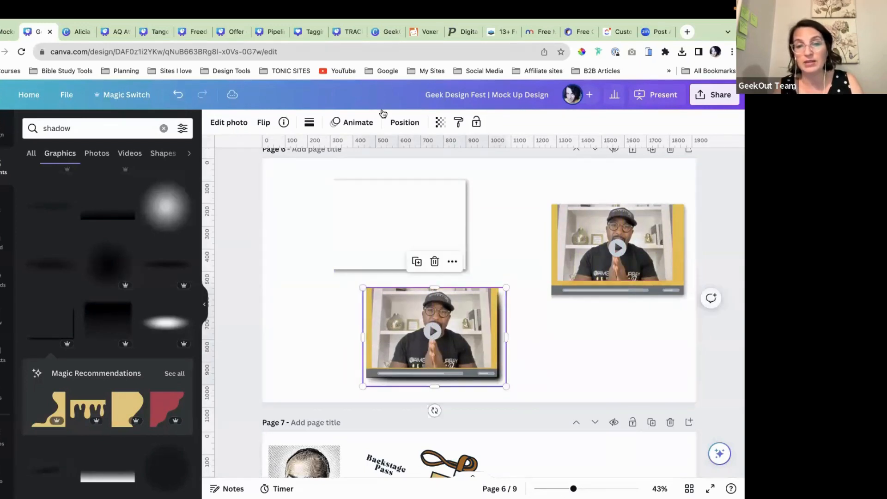
{"action": "left_click", "coordinate": [405, 122]}
{"action": "left_click", "coordinate": [142, 170]}
{"action": "left_click", "coordinate": [333, 329]}
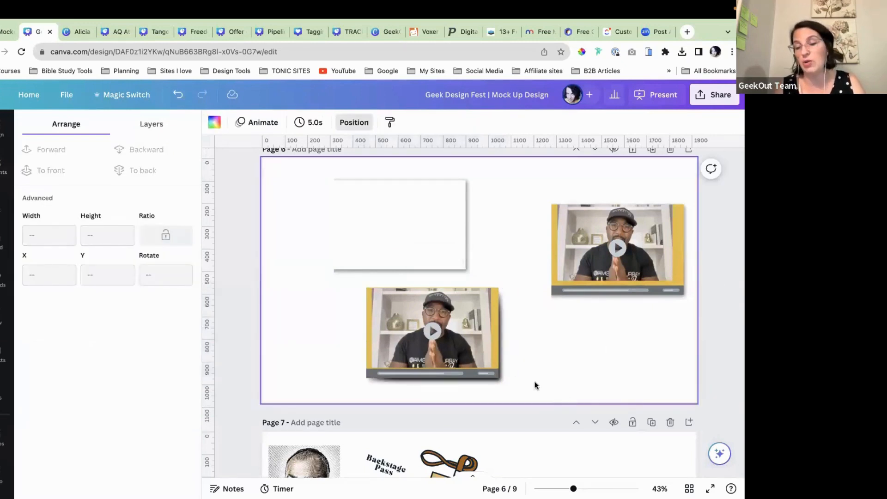
Step: Scroll down past page 6 until page 7's two laptop mockups with the lanyard badge are visible
{"action": "scroll", "coordinate": [520, 373], "scroll_direction": "down", "scroll_amount": 2}
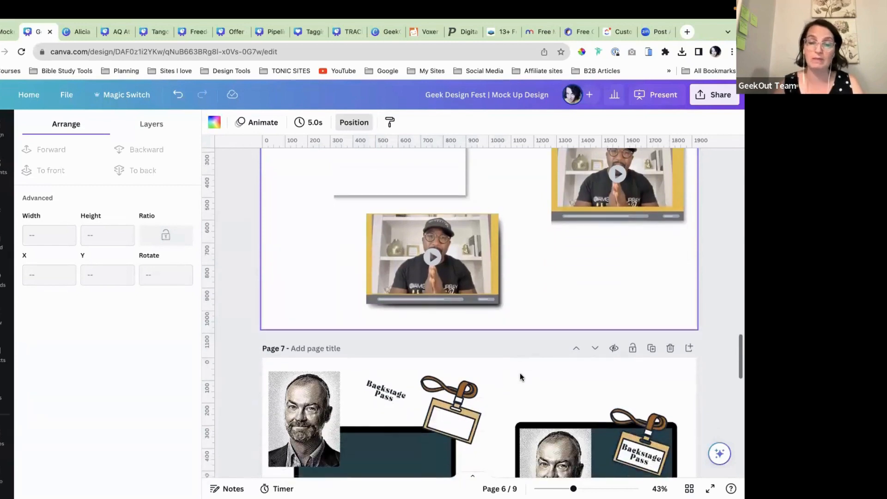
{"action": "scroll", "coordinate": [519, 373], "scroll_direction": "down", "scroll_amount": 5}
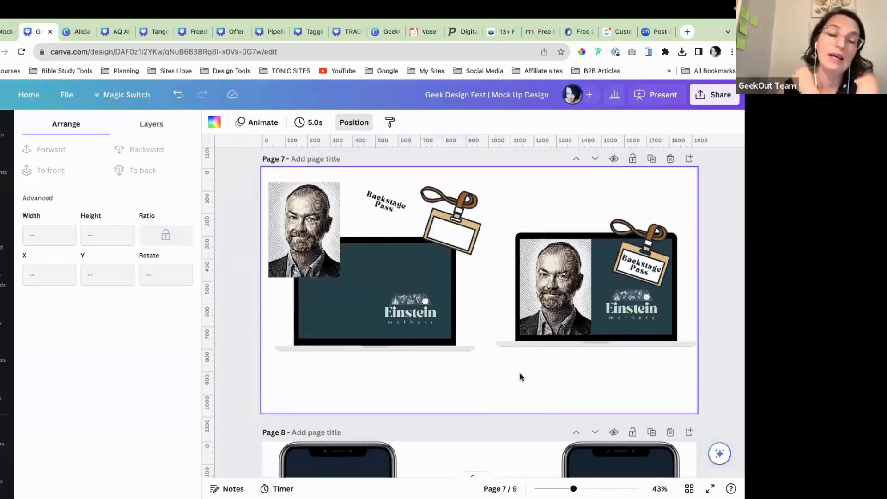
{"action": "scroll", "coordinate": [519, 373], "scroll_direction": "down", "scroll_amount": 12}
{"action": "scroll", "coordinate": [520, 374], "scroll_direction": "up", "scroll_amount": 15}
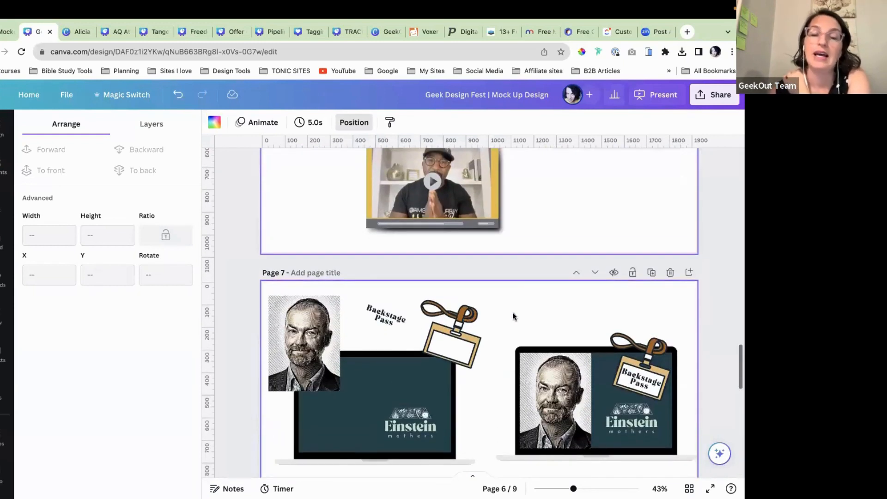
{"action": "scroll", "coordinate": [512, 312], "scroll_direction": "down", "scroll_amount": 2}
{"action": "scroll", "coordinate": [478, 370], "scroll_direction": "down", "scroll_amount": 1}
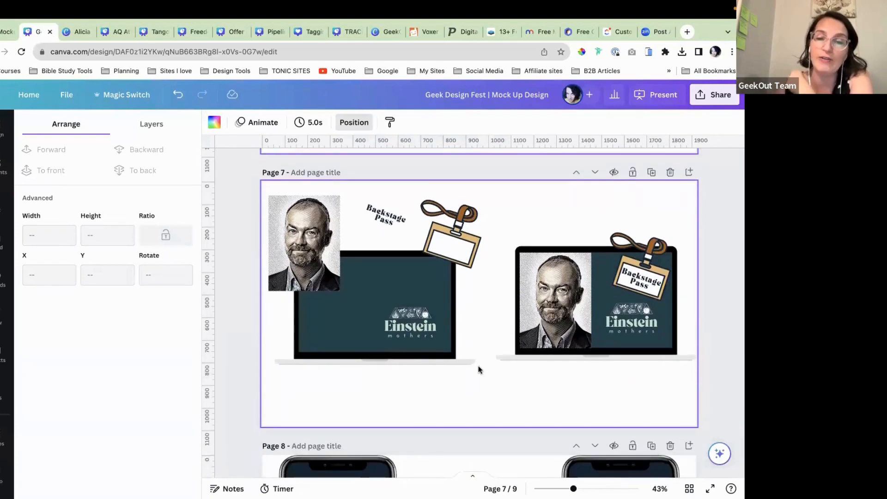
{"action": "scroll", "coordinate": [477, 371], "scroll_direction": "down", "scroll_amount": 1}
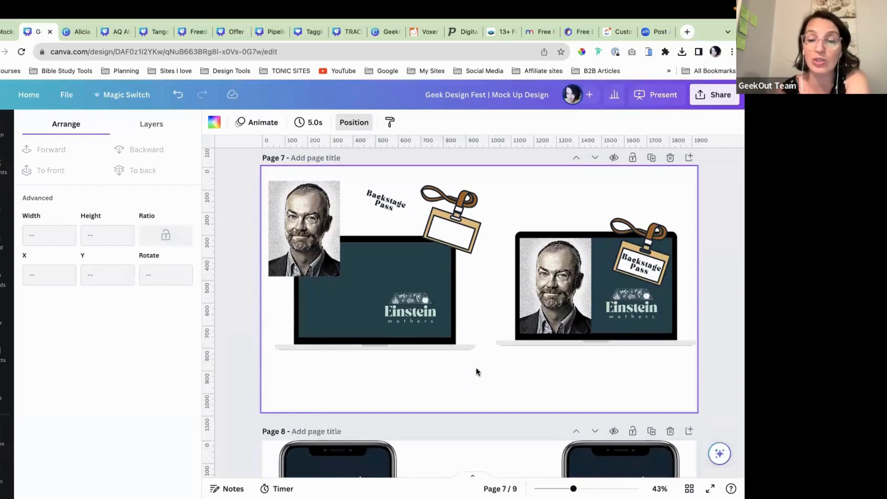
{"action": "scroll", "coordinate": [477, 371], "scroll_direction": "down", "scroll_amount": 1}
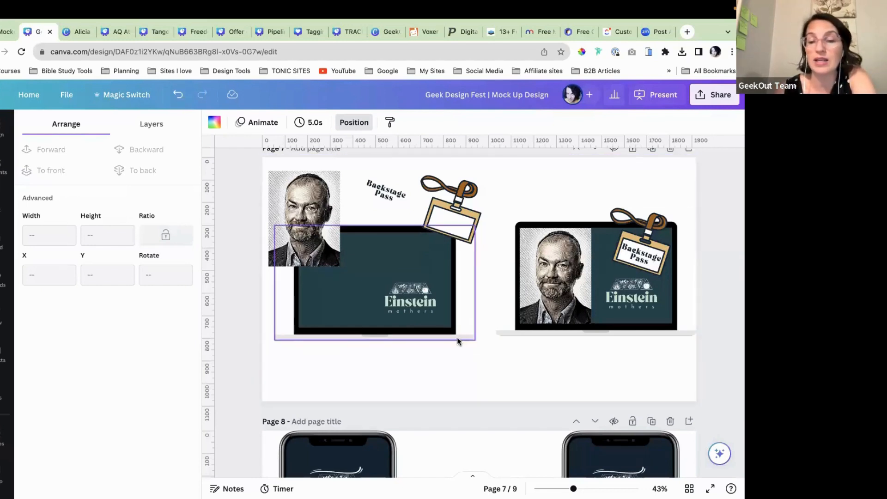
Step: Lock the left laptop, then move and resize the man's portrait onto its screen beside the Einstein logo
{"action": "left_click", "coordinate": [359, 237]}
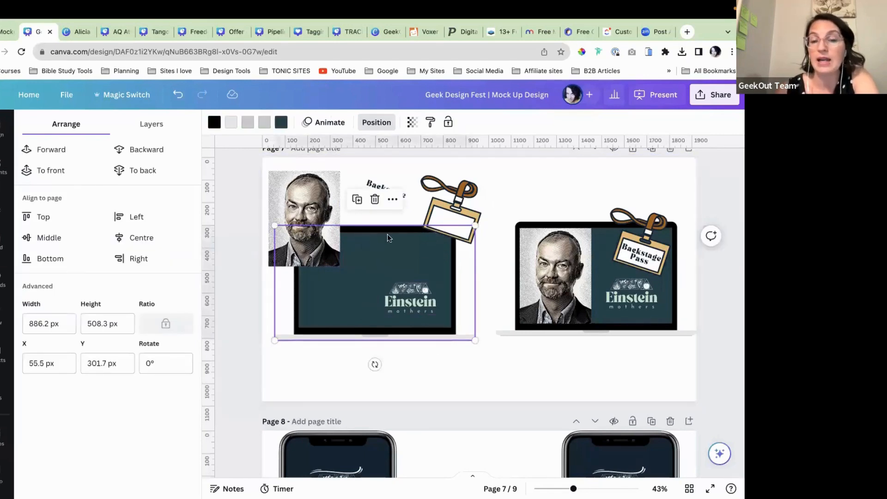
{"action": "left_click", "coordinate": [448, 122]}
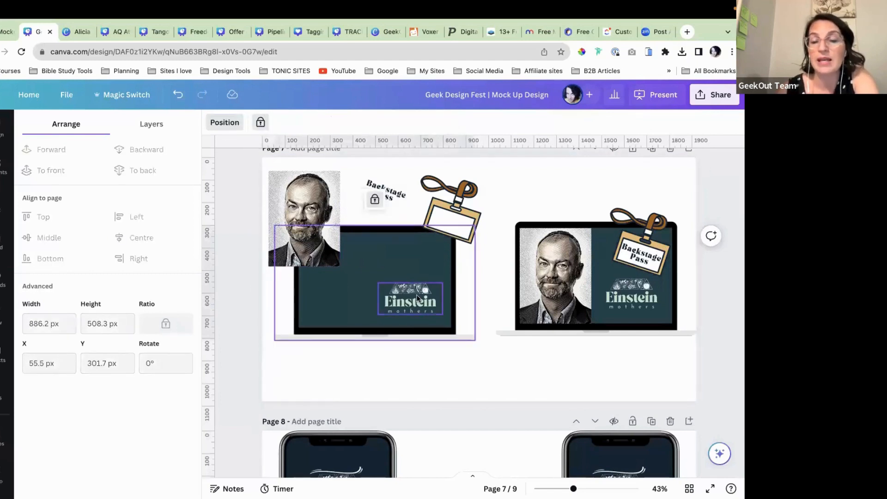
{"action": "left_click", "coordinate": [422, 308]}
{"action": "left_click_drag", "start_coordinate": [319, 238], "coordinate": [337, 286]}
{"action": "left_click_drag", "start_coordinate": [300, 232], "coordinate": [299, 234]}
{"action": "left_click_drag", "start_coordinate": [334, 280], "coordinate": [333, 278]}
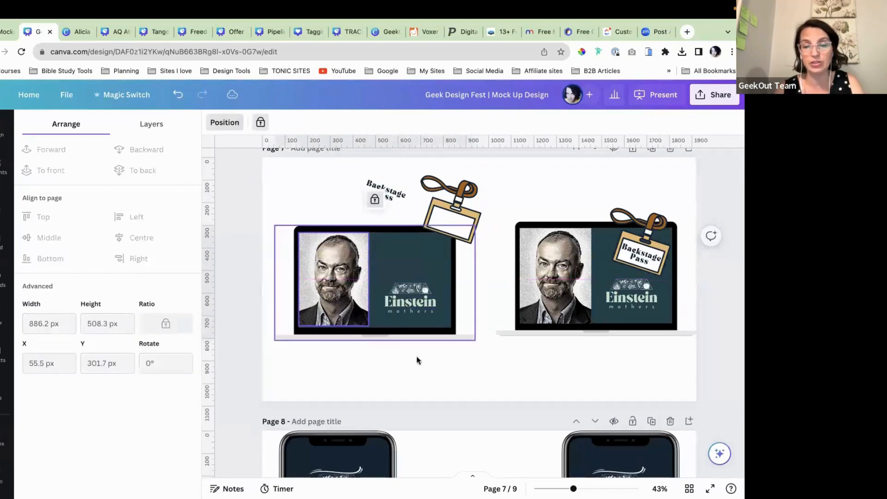
{"action": "left_click", "coordinate": [443, 379]}
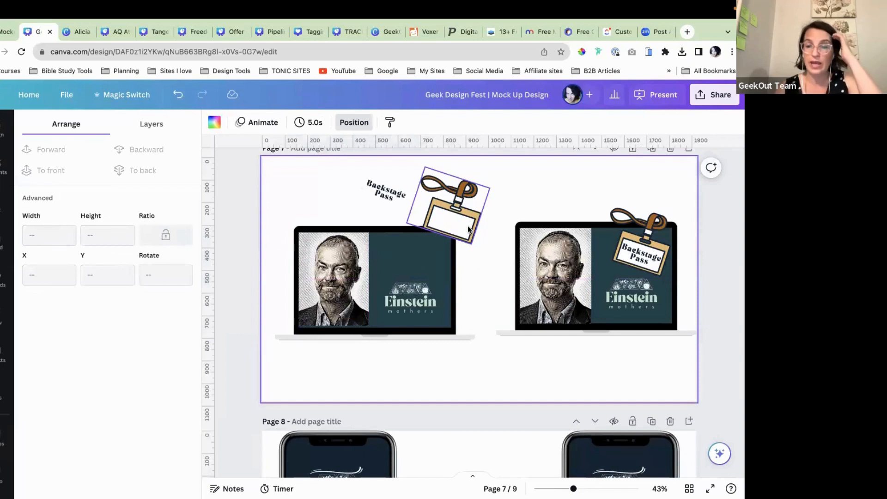
Step: Tilt the lanyard badge slightly and settle it on the left laptop's corner
{"action": "mouse_move", "coordinate": [463, 224]}
{"action": "left_mouse_down"}
{"action": "mouse_move", "coordinate": [463, 247]}
{"action": "mouse_move", "coordinate": [463, 236]}
{"action": "left_mouse_up"}
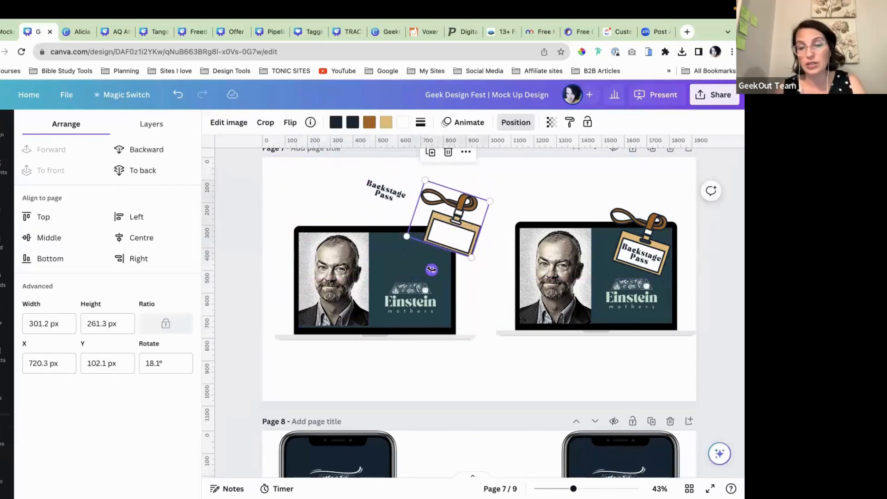
{"action": "left_click_drag", "start_coordinate": [432, 270], "coordinate": [435, 271]}
{"action": "left_click_drag", "start_coordinate": [462, 230], "coordinate": [446, 249]}
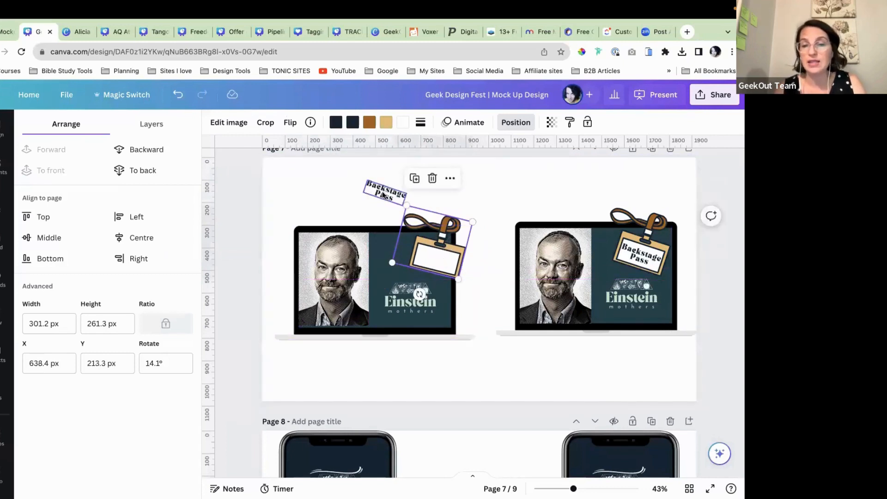
Step: Place the Backstage Pass text onto the left badge, nudging it slightly left to align
{"action": "left_click", "coordinate": [389, 205]}
{"action": "left_click_drag", "start_coordinate": [389, 205], "coordinate": [360, 198]}
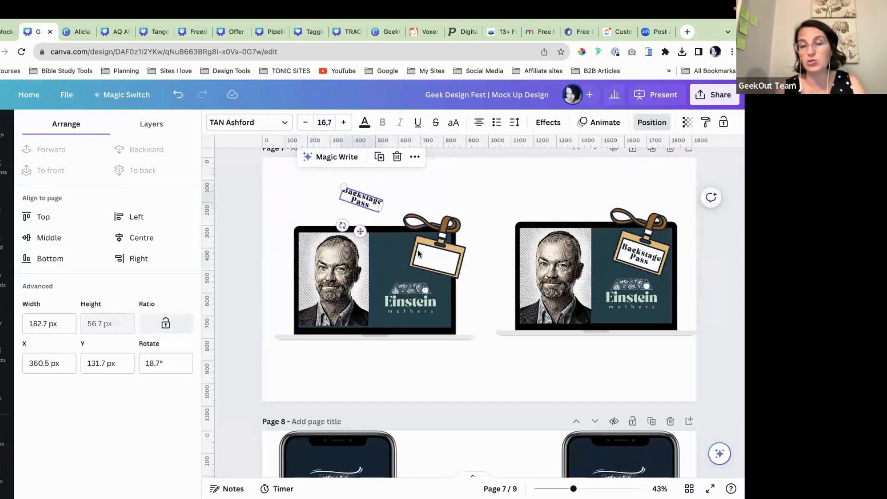
{"action": "left_click_drag", "start_coordinate": [371, 205], "coordinate": [441, 291]}
{"action": "left_click", "coordinate": [478, 303]}
{"action": "scroll", "coordinate": [478, 303], "scroll_direction": "up", "scroll_amount": 5}
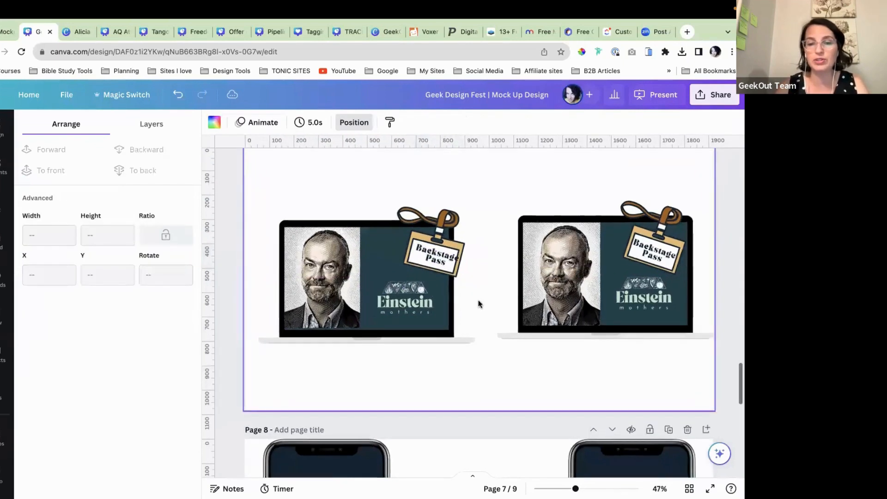
{"action": "left_click_drag", "start_coordinate": [387, 206], "coordinate": [381, 205]}
{"action": "left_click", "coordinate": [497, 275]}
Step: Scroll through the finished page and switch to another offer-stack design for reference
{"action": "scroll", "coordinate": [497, 274], "scroll_direction": "down", "scroll_amount": 5}
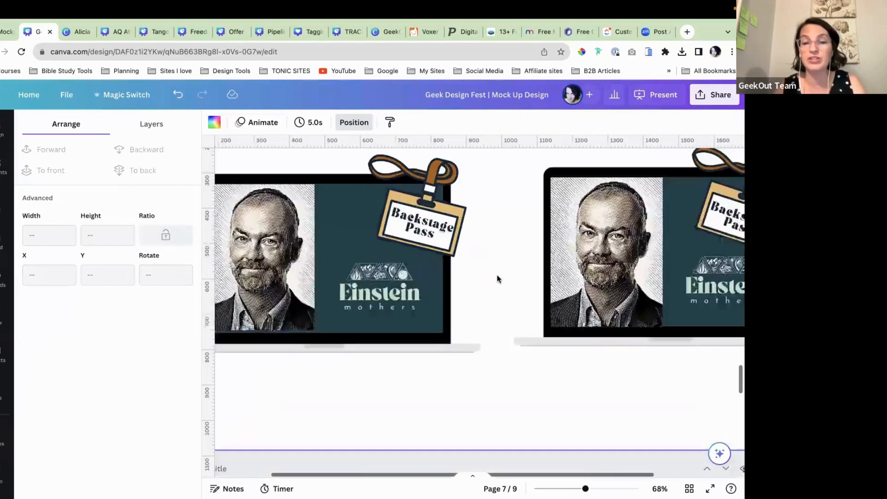
{"action": "scroll", "coordinate": [500, 313], "scroll_direction": "down", "scroll_amount": 3}
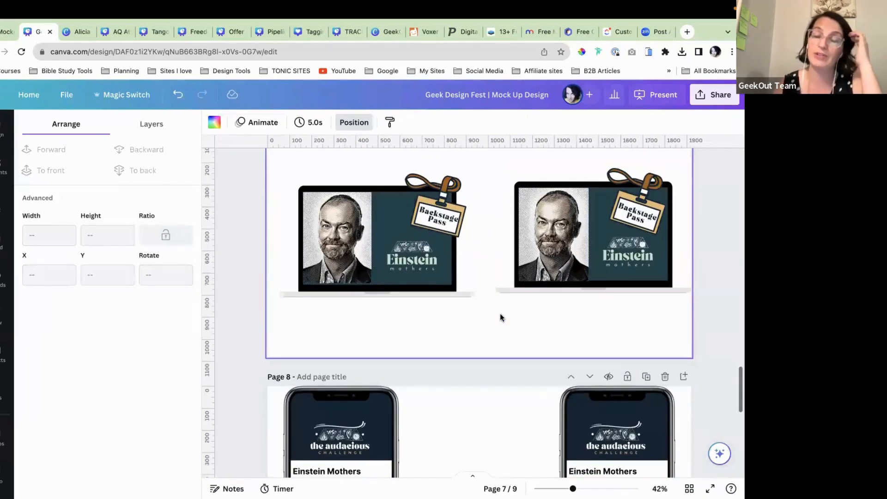
{"action": "scroll", "coordinate": [500, 314], "scroll_direction": "down", "scroll_amount": 5}
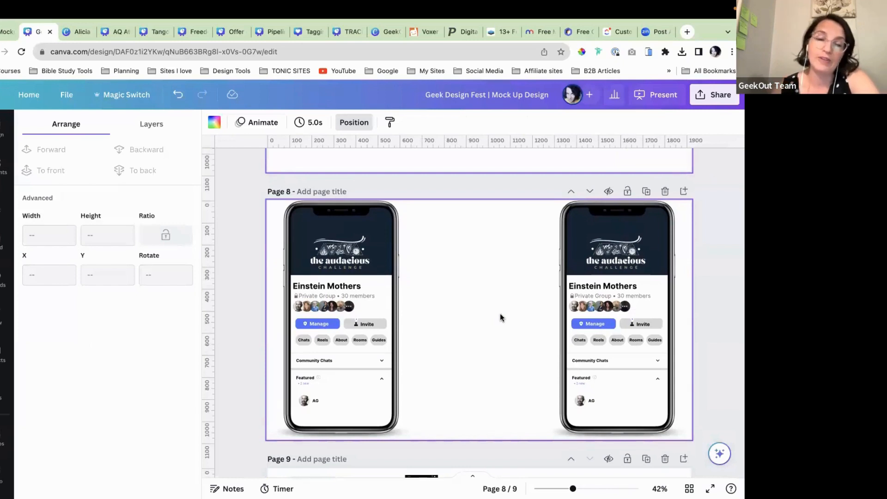
{"action": "left_click", "coordinate": [73, 30]}
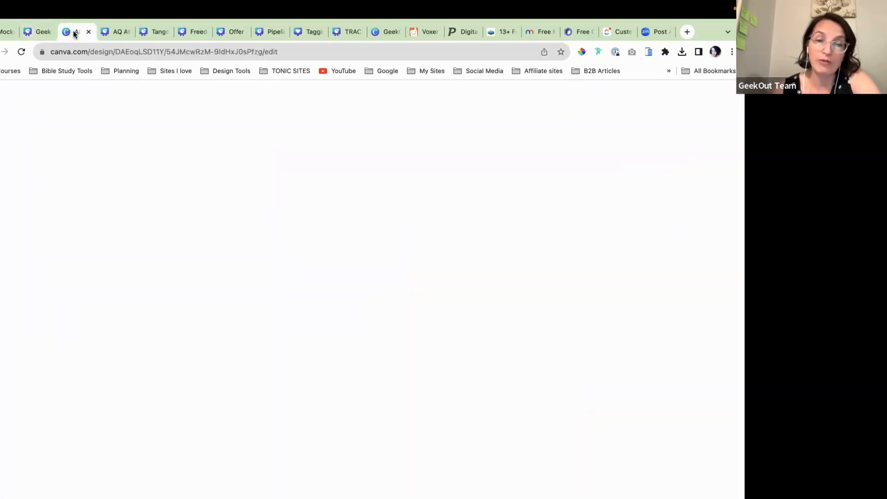
Step: Select the tablet group with the Facebook circle, then look at the AQ Athletics offer stack design
{"action": "scroll", "coordinate": [339, 400], "scroll_direction": "down", "scroll_amount": 1}
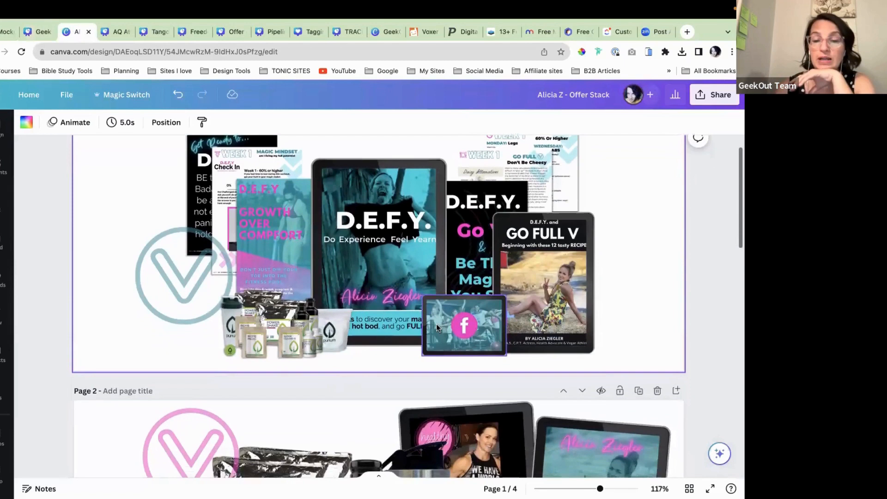
{"action": "scroll", "coordinate": [436, 323], "scroll_direction": "up", "scroll_amount": 5}
{"action": "scroll", "coordinate": [435, 323], "scroll_direction": "up", "scroll_amount": 3}
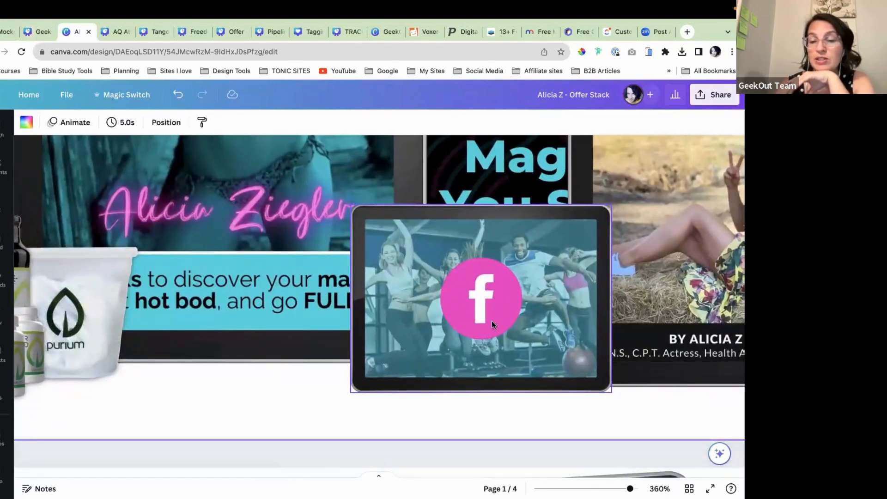
{"action": "left_click", "coordinate": [485, 308]}
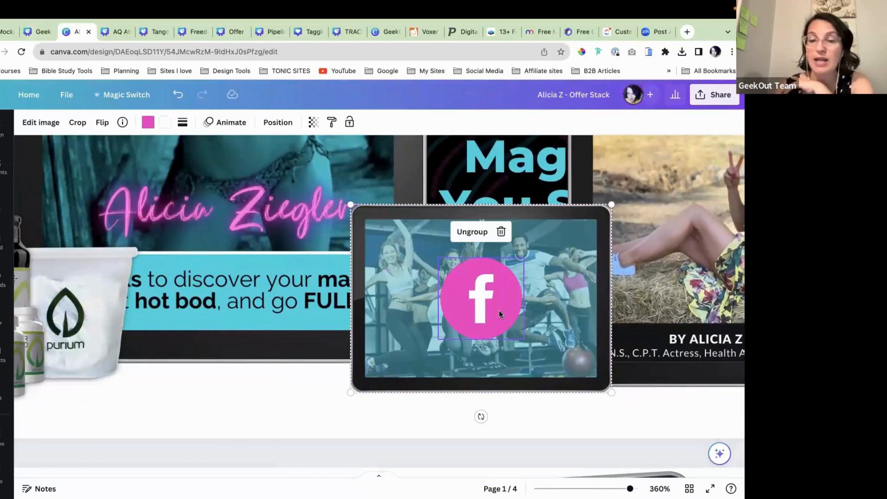
{"action": "left_click", "coordinate": [115, 31]}
Step: In the Tango Summit design, send the Tango Fundamentals text group backward behind the phone
{"action": "left_click", "coordinate": [156, 30]}
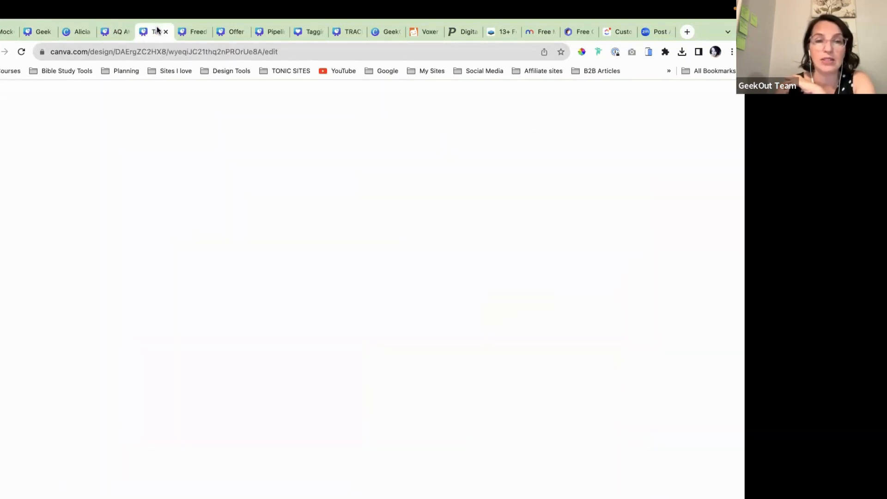
{"action": "scroll", "coordinate": [305, 326], "scroll_direction": "down", "scroll_amount": 2}
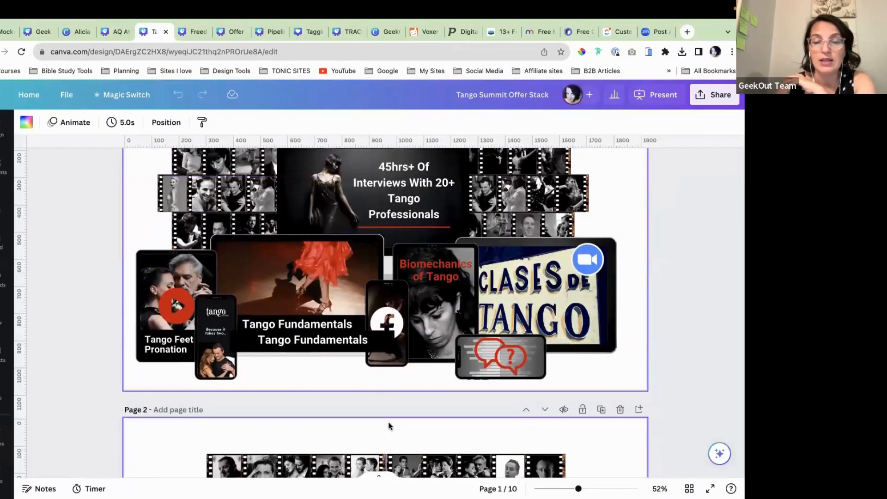
{"action": "left_click", "coordinate": [375, 342]}
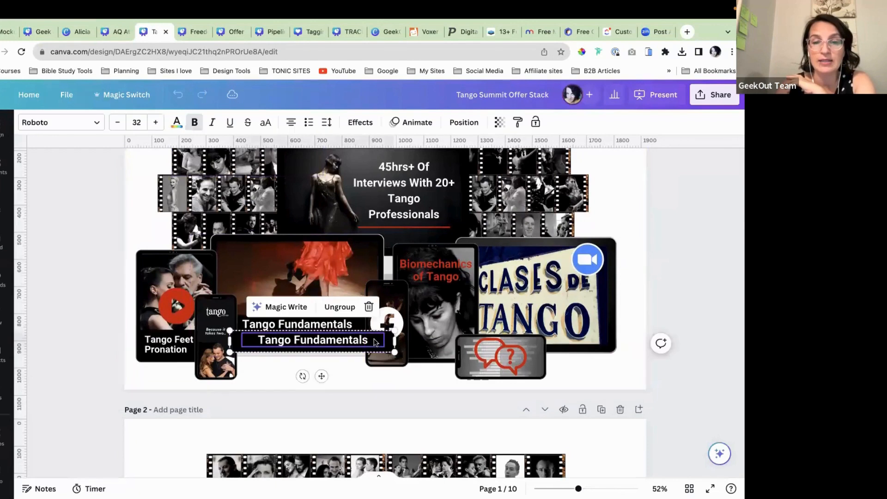
{"action": "left_click", "coordinate": [462, 122]}
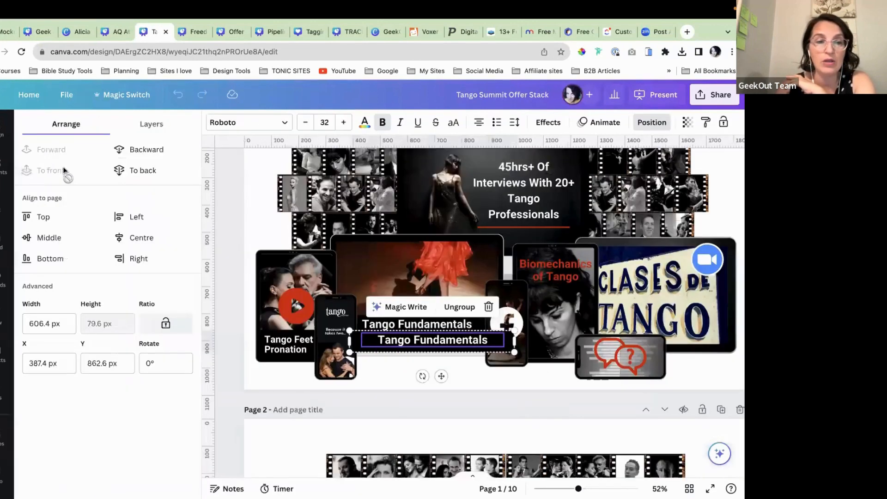
{"action": "left_click", "coordinate": [127, 149]}
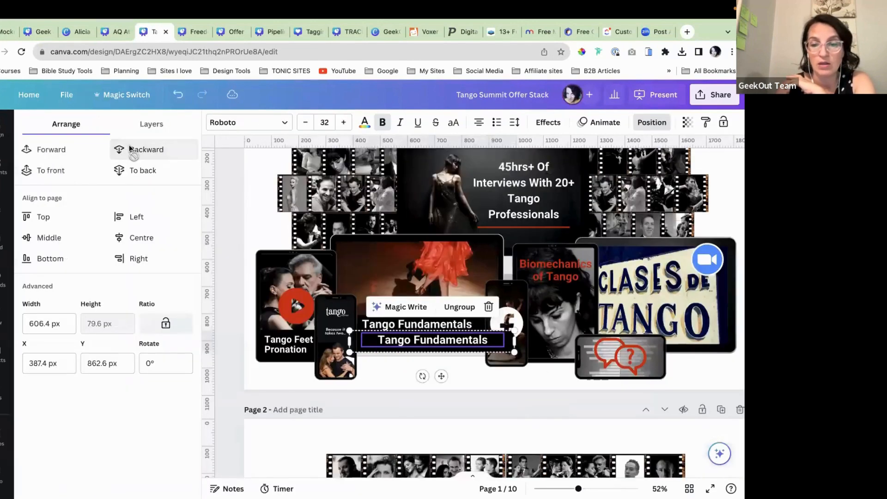
{"action": "left_click", "coordinate": [462, 367]}
Step: Open the Freedom Accelerator Offer Stack design and scroll through its pages
{"action": "scroll", "coordinate": [463, 367], "scroll_direction": "up", "scroll_amount": 2}
{"action": "scroll", "coordinate": [463, 367], "scroll_direction": "up", "scroll_amount": 5}
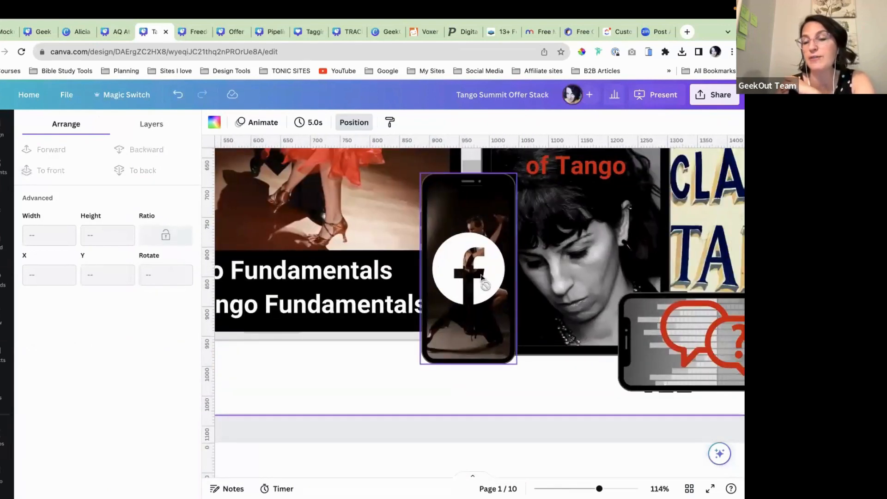
{"action": "scroll", "coordinate": [481, 276], "scroll_direction": "down", "scroll_amount": 5}
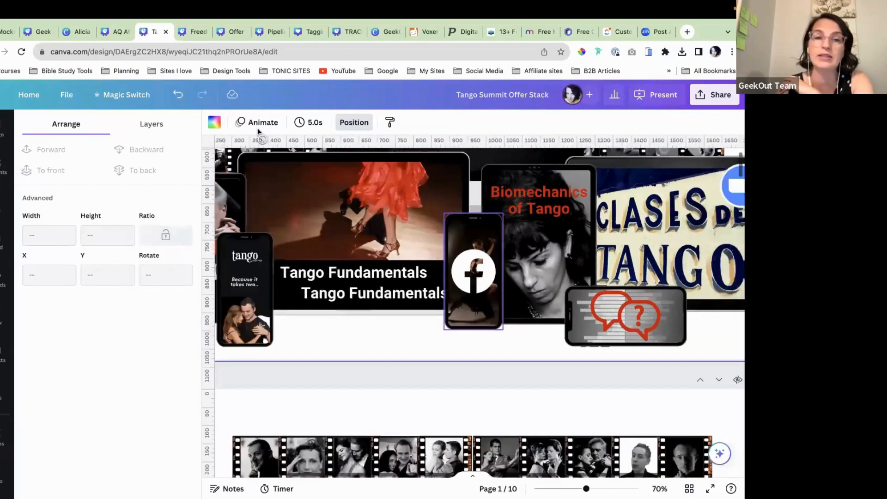
{"action": "left_click", "coordinate": [190, 32]}
{"action": "scroll", "coordinate": [367, 312], "scroll_direction": "down", "scroll_amount": 5}
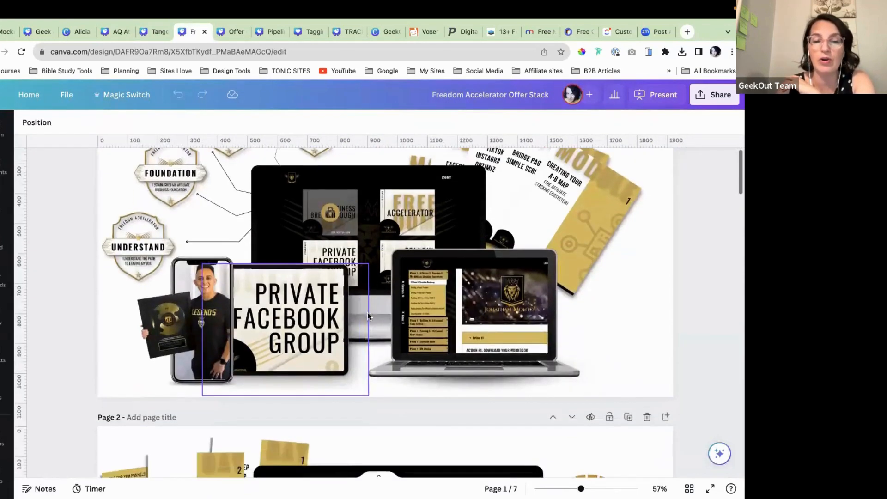
{"action": "scroll", "coordinate": [367, 312], "scroll_direction": "down", "scroll_amount": 3}
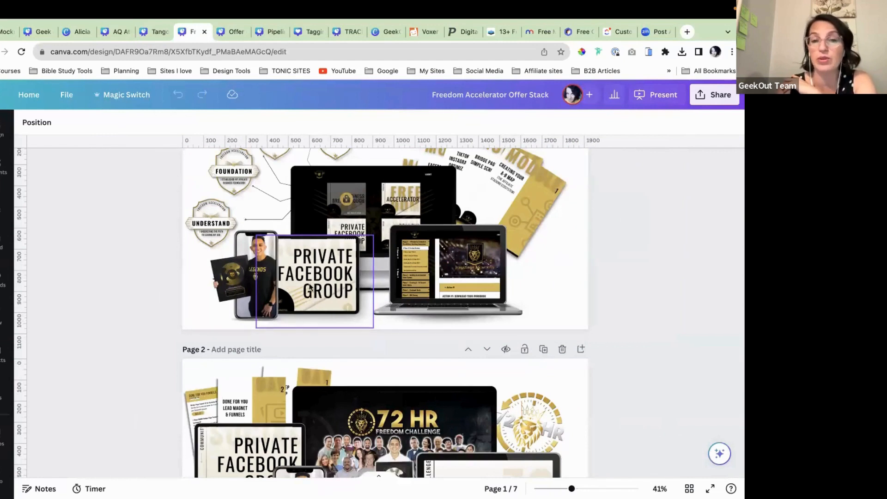
Step: Back in the Geek Design Fest mockup, move the left phone frame to the middle of page 8
{"action": "left_click", "coordinate": [40, 31]}
{"action": "scroll", "coordinate": [486, 370], "scroll_direction": "down", "scroll_amount": 1}
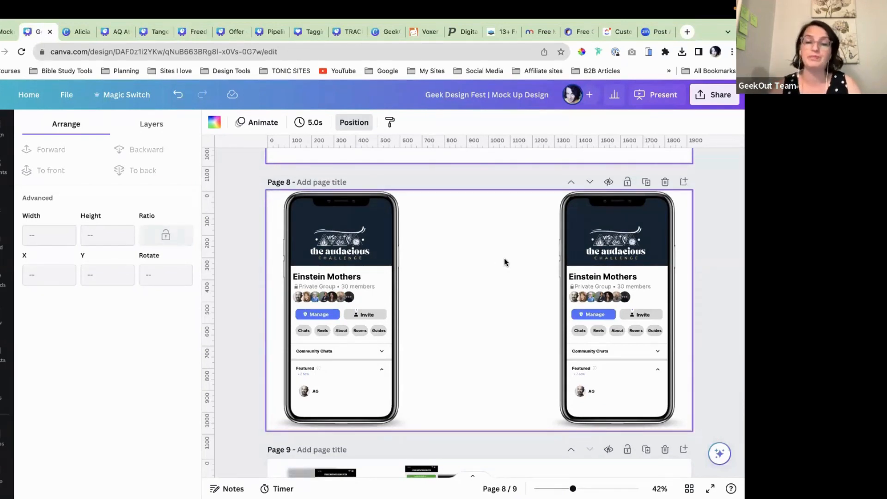
{"action": "scroll", "coordinate": [478, 268], "scroll_direction": "up", "scroll_amount": 3}
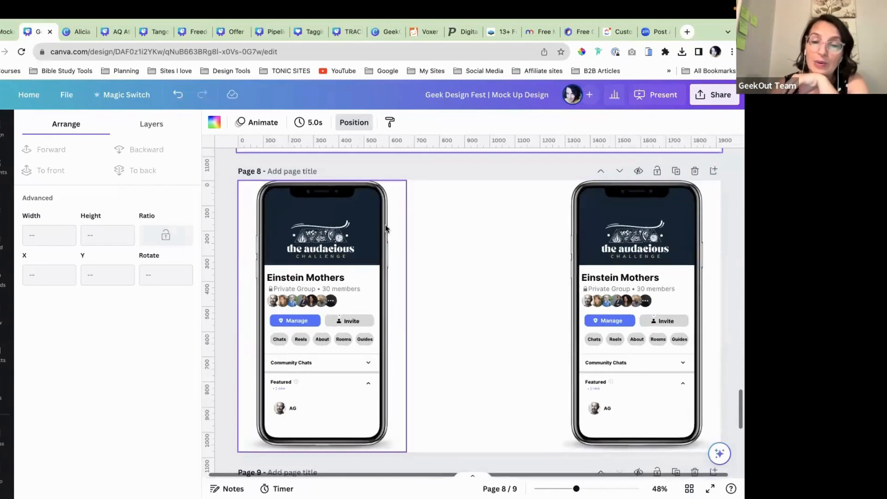
{"action": "left_click_drag", "start_coordinate": [381, 224], "coordinate": [539, 224]}
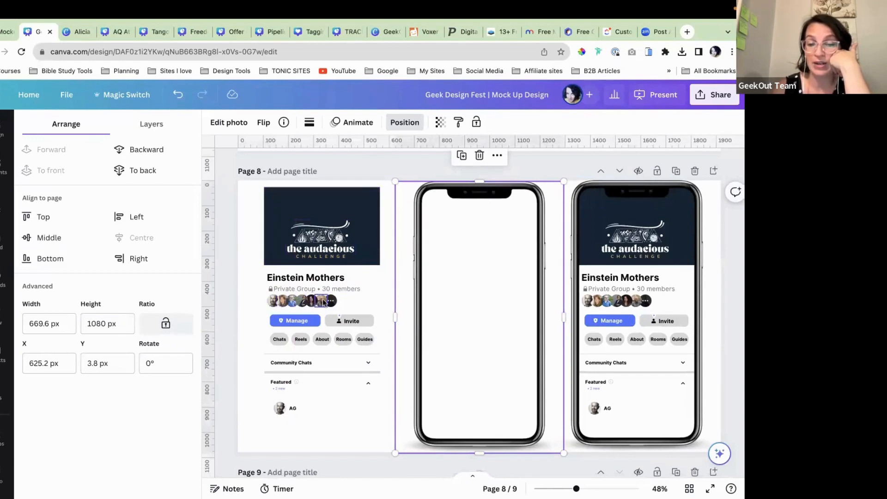
Step: Delete the two tiny stray pieces above the Invite icon on the phone screen
{"action": "scroll", "coordinate": [318, 301], "scroll_direction": "up", "scroll_amount": 5}
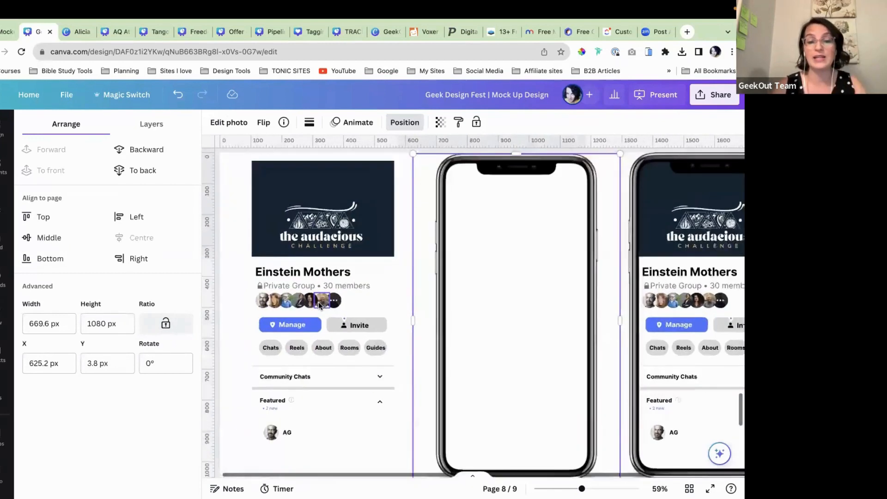
{"action": "scroll", "coordinate": [311, 305], "scroll_direction": "down", "scroll_amount": 2}
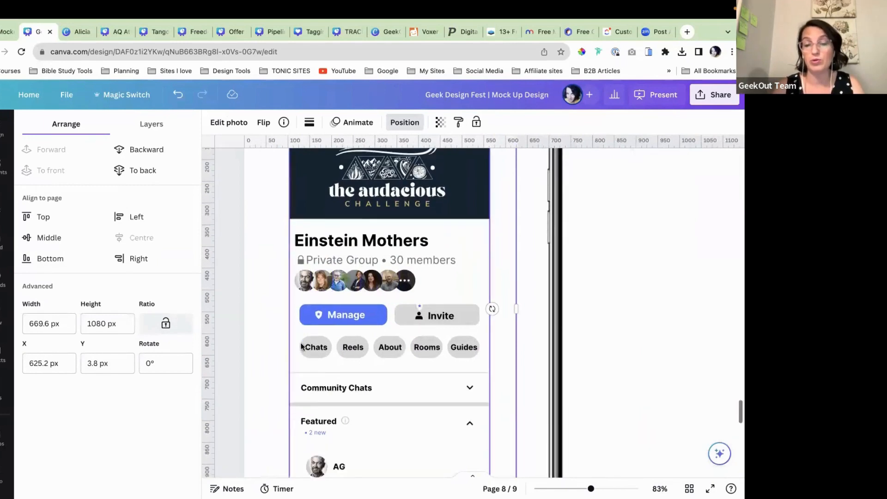
{"action": "left_click", "coordinate": [306, 300]}
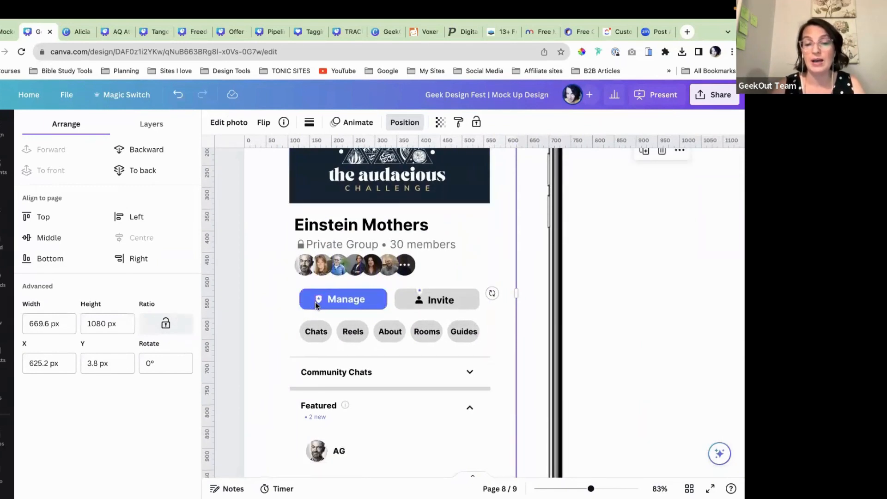
{"action": "left_click", "coordinate": [402, 299]}
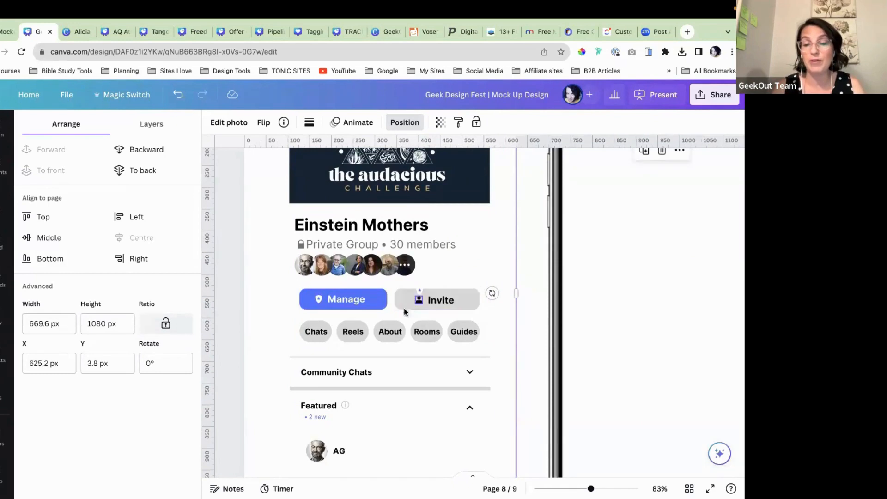
{"action": "left_click", "coordinate": [419, 291]}
{"action": "key", "text": "Delete"}
{"action": "left_click", "coordinate": [418, 293]}
{"action": "key", "text": "Delete"}
Step: Drag the phone frame over the left Einstein Mothers screen so it matches the right phone
{"action": "scroll", "coordinate": [491, 307], "scroll_direction": "down", "scroll_amount": 1}
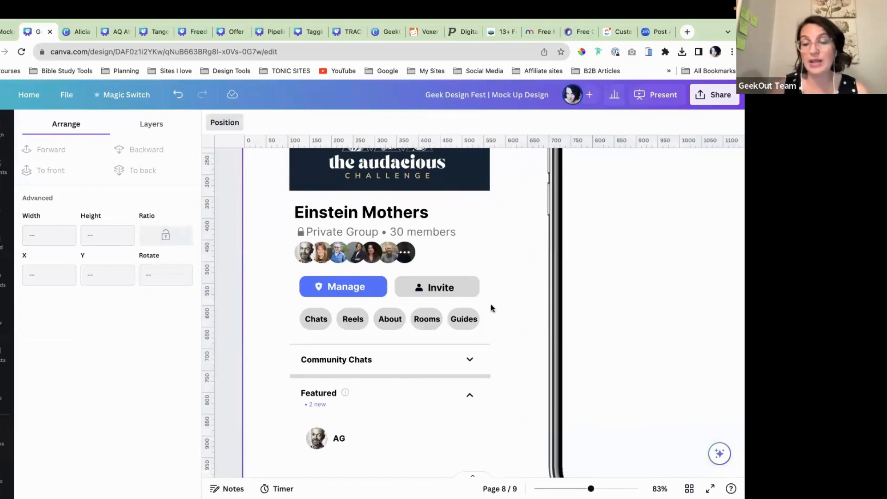
{"action": "scroll", "coordinate": [393, 365], "scroll_direction": "down", "scroll_amount": 1}
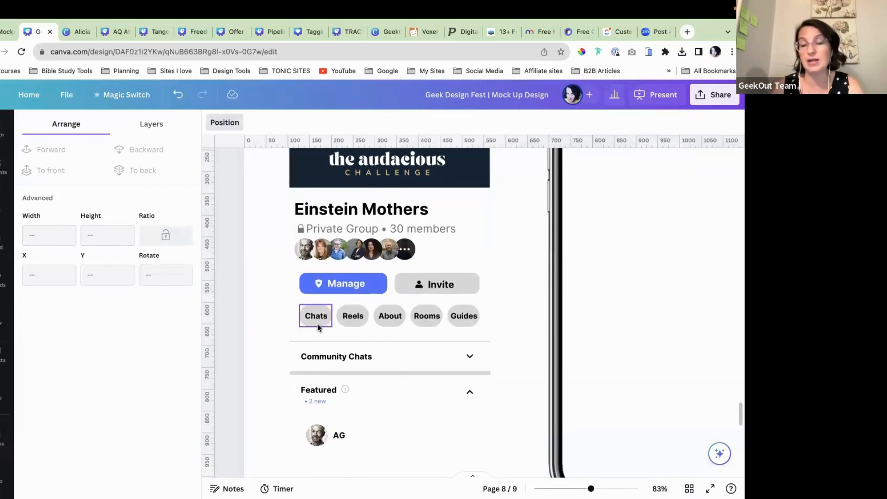
{"action": "scroll", "coordinate": [463, 328], "scroll_direction": "down", "scroll_amount": 3}
{"action": "scroll", "coordinate": [462, 328], "scroll_direction": "down", "scroll_amount": 1}
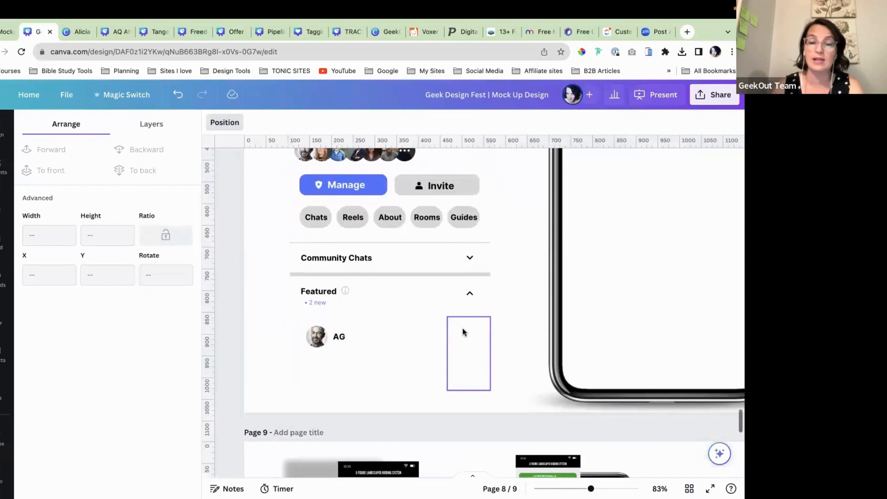
{"action": "scroll", "coordinate": [462, 327], "scroll_direction": "down", "scroll_amount": 5}
{"action": "scroll", "coordinate": [442, 294], "scroll_direction": "down", "scroll_amount": 2}
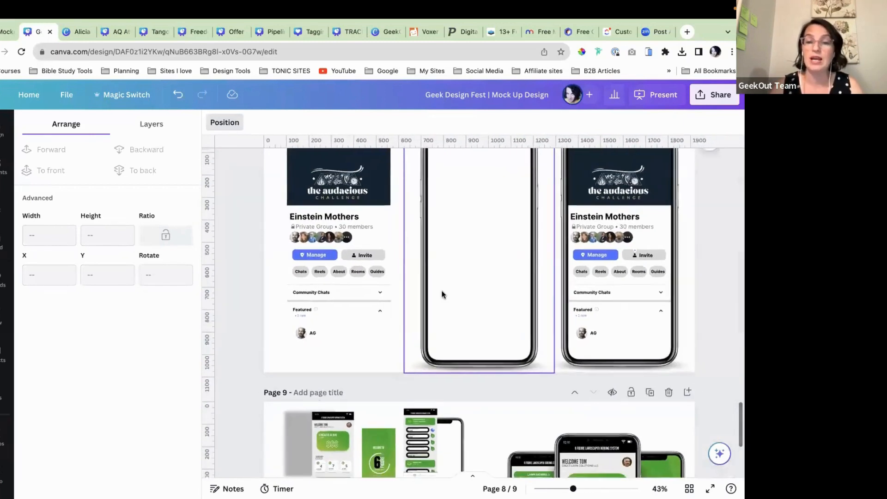
{"action": "left_click_drag", "start_coordinate": [443, 294], "coordinate": [308, 295]}
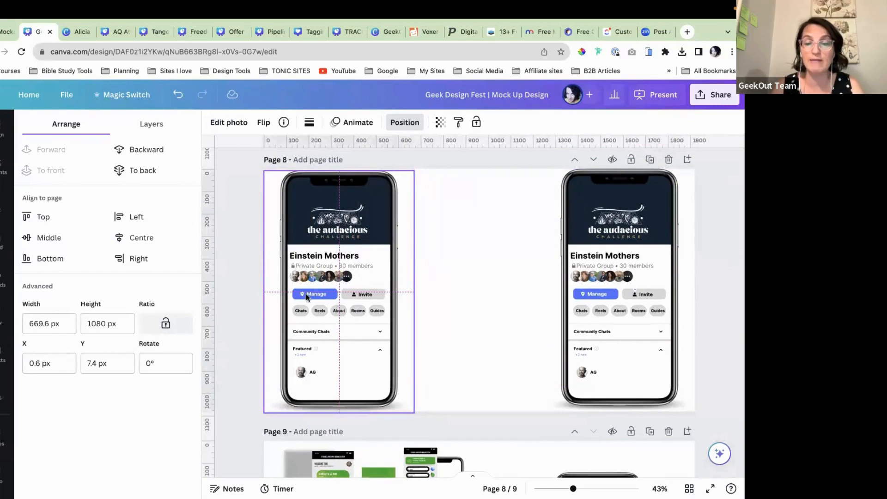
Step: Deselect the phone frame and scroll to page 9's landscaper app screens and empty phone frame
{"action": "left_click", "coordinate": [475, 261]}
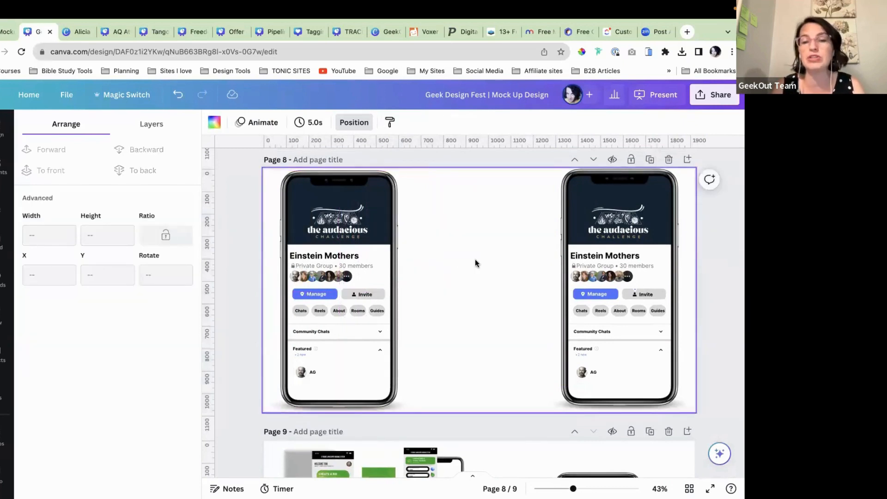
{"action": "scroll", "coordinate": [475, 259], "scroll_direction": "down", "scroll_amount": 1}
{"action": "scroll", "coordinate": [475, 259], "scroll_direction": "up", "scroll_amount": 2}
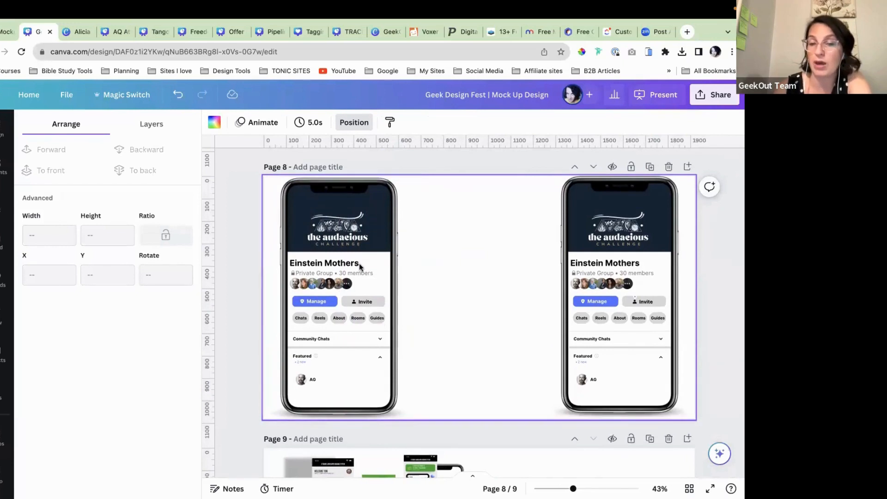
{"action": "scroll", "coordinate": [438, 325], "scroll_direction": "down", "scroll_amount": 1}
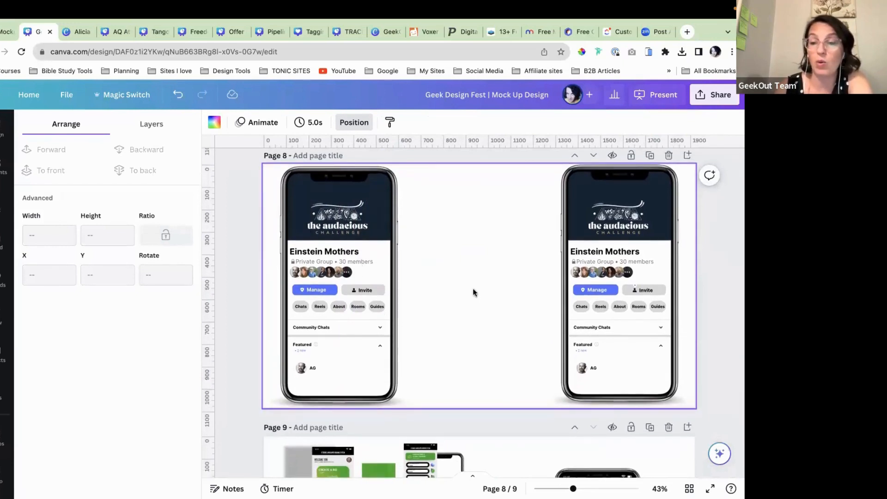
{"action": "scroll", "coordinate": [456, 269], "scroll_direction": "down", "scroll_amount": 1}
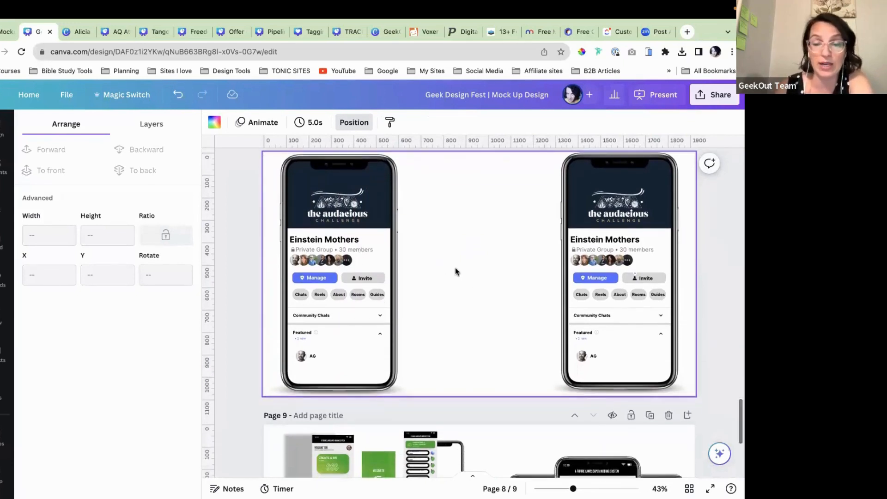
{"action": "scroll", "coordinate": [455, 269], "scroll_direction": "up", "scroll_amount": 3}
{"action": "scroll", "coordinate": [455, 267], "scroll_direction": "down", "scroll_amount": 8}
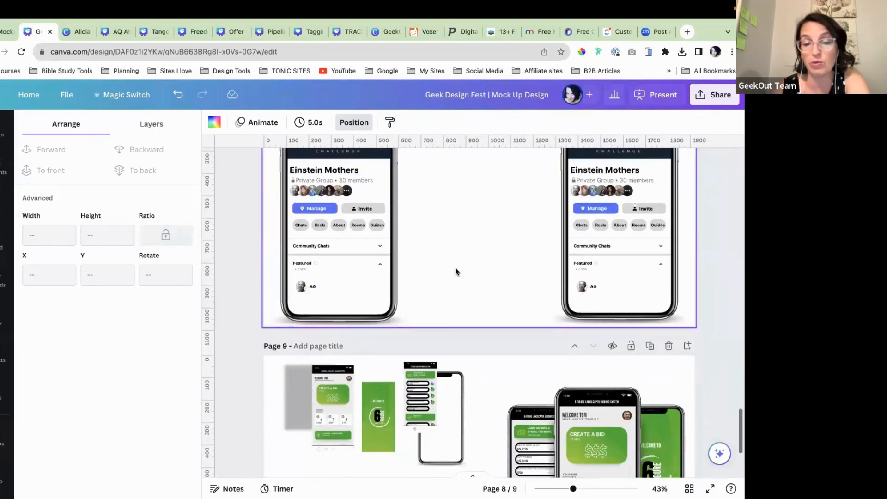
{"action": "scroll", "coordinate": [472, 240], "scroll_direction": "down", "scroll_amount": 12}
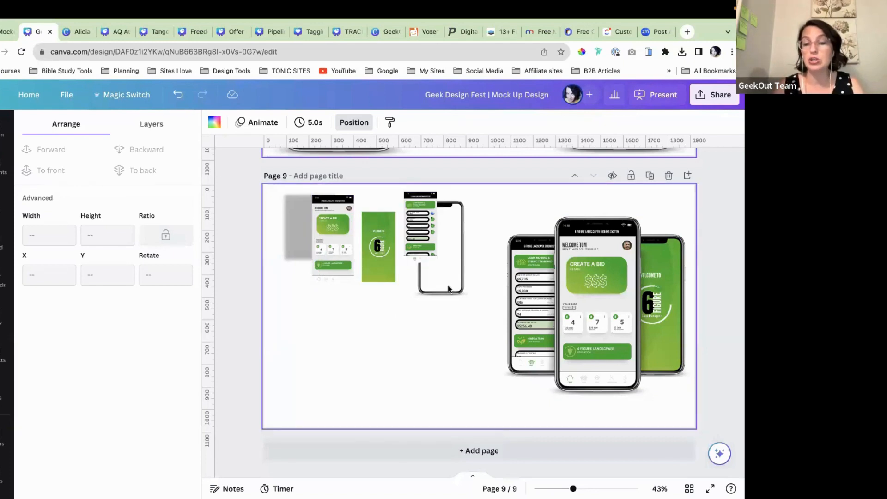
Step: Move the empty phone frame below the app screens and duplicate it into three frames
{"action": "left_click_drag", "start_coordinate": [441, 259], "coordinate": [374, 322]}
{"action": "left_click_drag", "start_coordinate": [378, 363], "coordinate": [378, 393]}
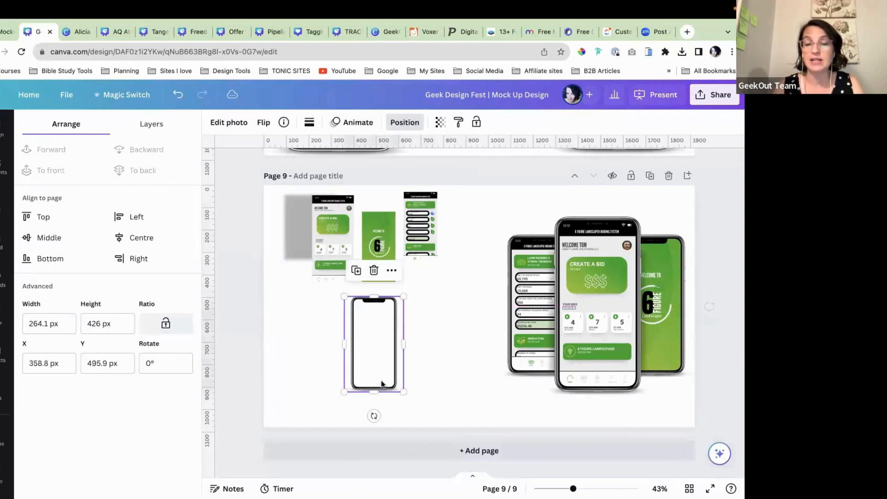
{"action": "left_click", "coordinate": [357, 271]}
{"action": "left_click_drag", "start_coordinate": [390, 350], "coordinate": [430, 346]}
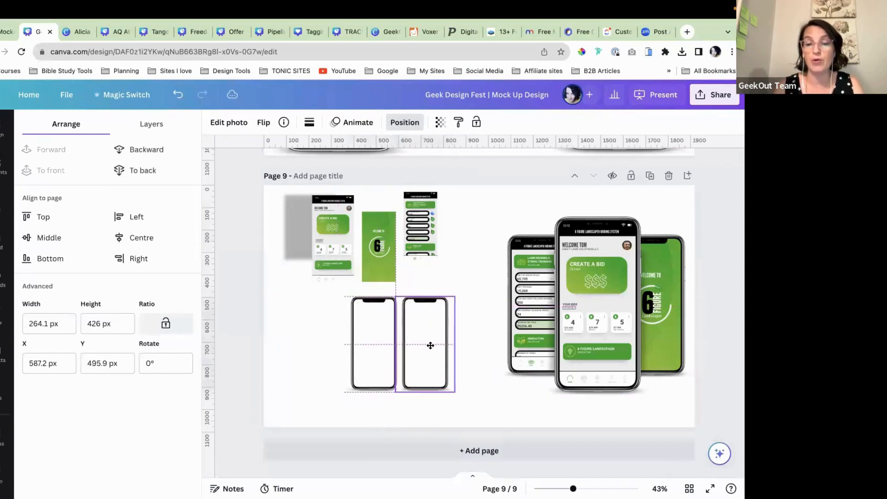
{"action": "left_click", "coordinate": [407, 270]}
{"action": "left_click_drag", "start_coordinate": [306, 333], "coordinate": [337, 365]}
{"action": "left_click", "coordinate": [500, 395]}
Step: Space the three phone frames apart, shifting the right one right and the left one left
{"action": "left_click", "coordinate": [433, 375]}
{"action": "left_click", "coordinate": [480, 397]}
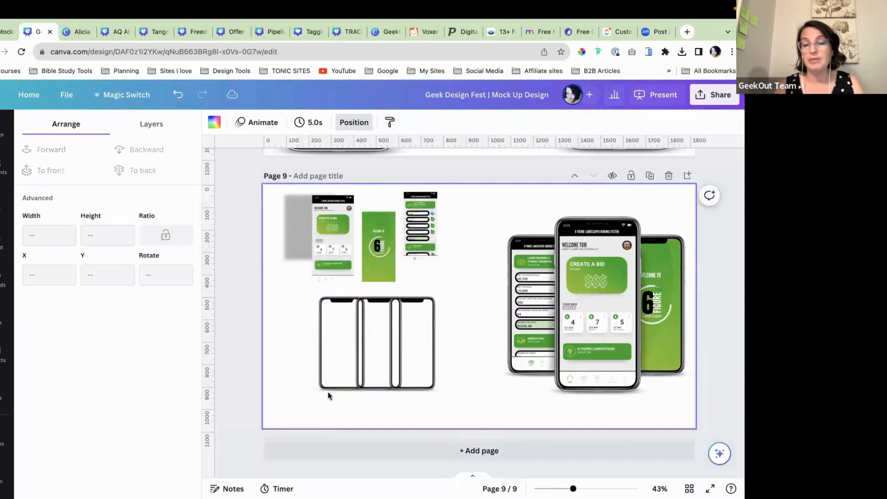
{"action": "mouse_move", "coordinate": [410, 366]}
{"action": "left_mouse_down"}
{"action": "mouse_move", "coordinate": [408, 357]}
{"action": "mouse_move", "coordinate": [422, 359]}
{"action": "left_mouse_up"}
{"action": "mouse_move", "coordinate": [340, 356]}
{"action": "left_mouse_down"}
{"action": "mouse_move", "coordinate": [323, 349]}
{"action": "mouse_move", "coordinate": [328, 364]}
{"action": "left_mouse_up"}
{"action": "left_click", "coordinate": [472, 398]}
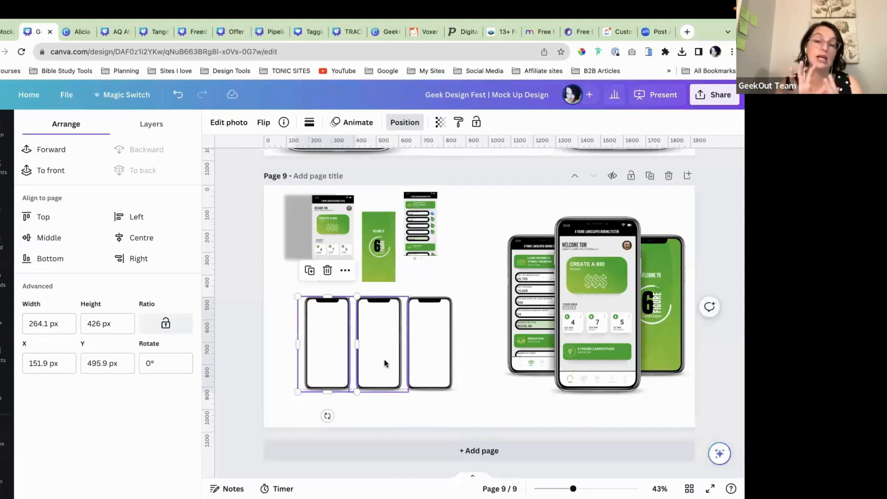
{"action": "left_click", "coordinate": [470, 376]}
Step: Enlarge the middle phone frame and set it slightly higher
{"action": "left_click", "coordinate": [368, 367]}
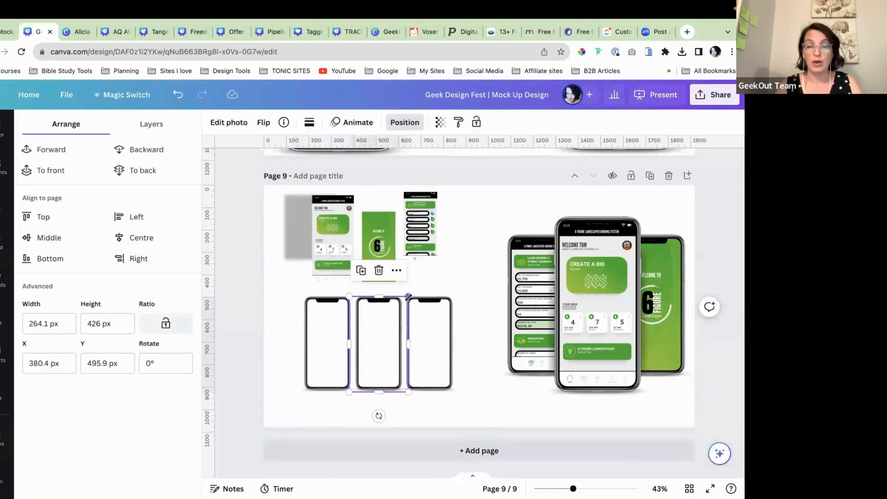
{"action": "left_click_drag", "start_coordinate": [414, 293], "coordinate": [421, 281]}
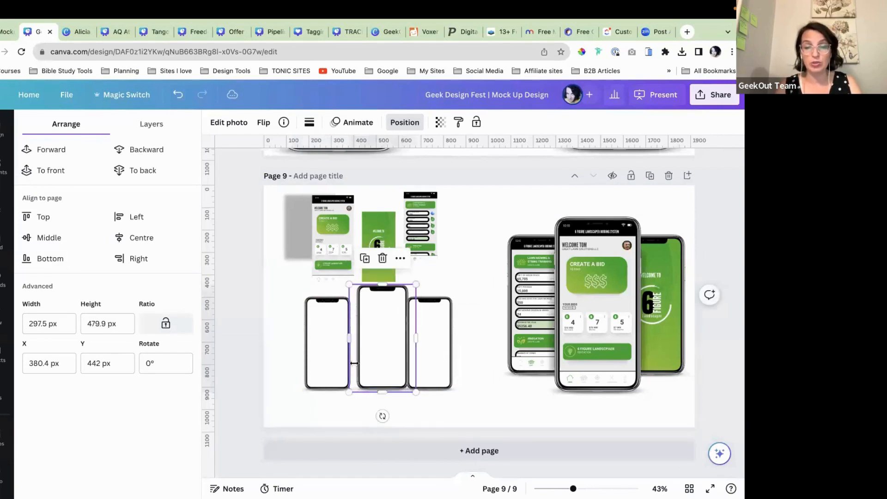
{"action": "left_click_drag", "start_coordinate": [343, 396], "coordinate": [336, 411]}
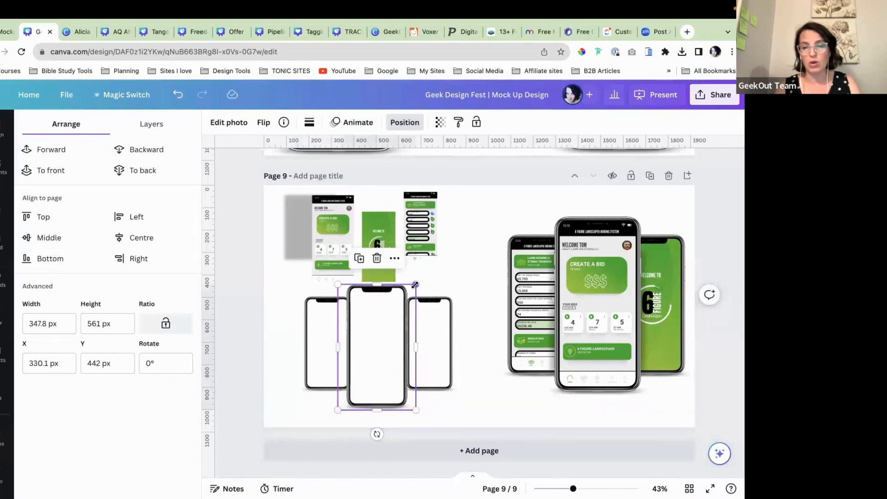
{"action": "left_click_drag", "start_coordinate": [378, 340], "coordinate": [379, 342]}
{"action": "left_click", "coordinate": [467, 272]}
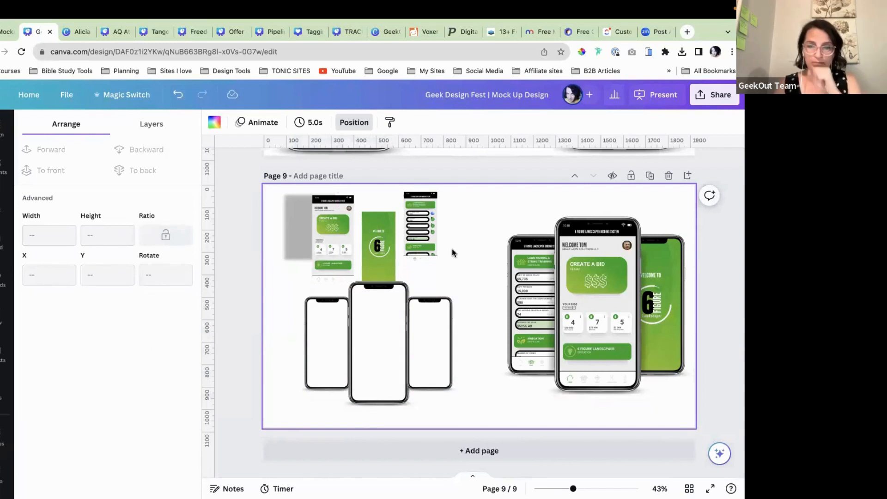
Step: Drop the green welcome screen into the right phone, enlarge it to fill, and move it up-right
{"action": "left_click_drag", "start_coordinate": [369, 236], "coordinate": [412, 335]}
{"action": "scroll", "coordinate": [418, 325], "scroll_direction": "up", "scroll_amount": 3}
{"action": "scroll", "coordinate": [418, 326], "scroll_direction": "up", "scroll_amount": 5}
{"action": "left_click_drag", "start_coordinate": [462, 406], "coordinate": [479, 443]}
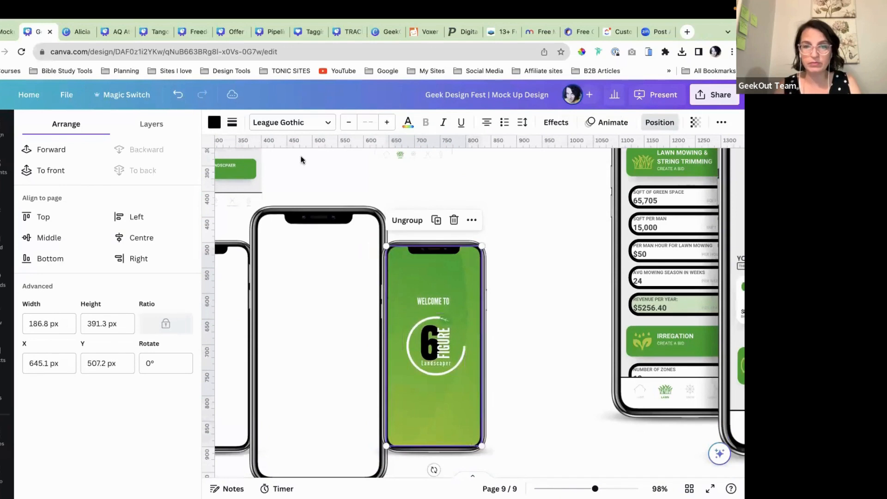
{"action": "left_click", "coordinate": [505, 316]}
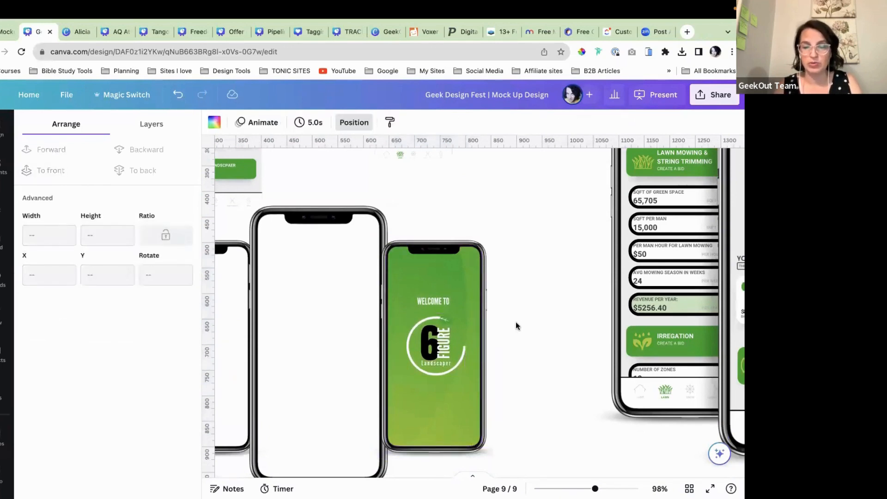
{"action": "scroll", "coordinate": [515, 321], "scroll_direction": "left", "scroll_amount": 3}
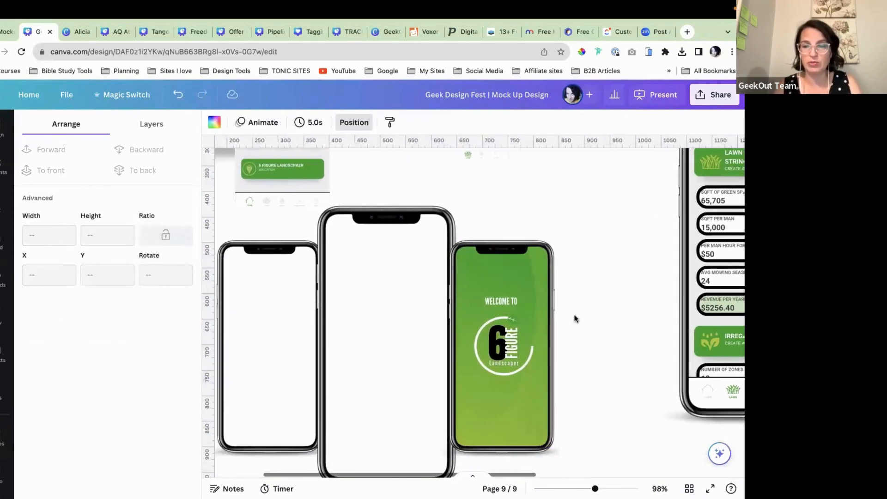
{"action": "left_click", "coordinate": [518, 313]}
{"action": "left_click_drag", "start_coordinate": [519, 307], "coordinate": [584, 274]}
{"action": "scroll", "coordinate": [511, 280], "scroll_direction": "left", "scroll_amount": 4}
{"action": "scroll", "coordinate": [512, 281], "scroll_direction": "up", "scroll_amount": 3}
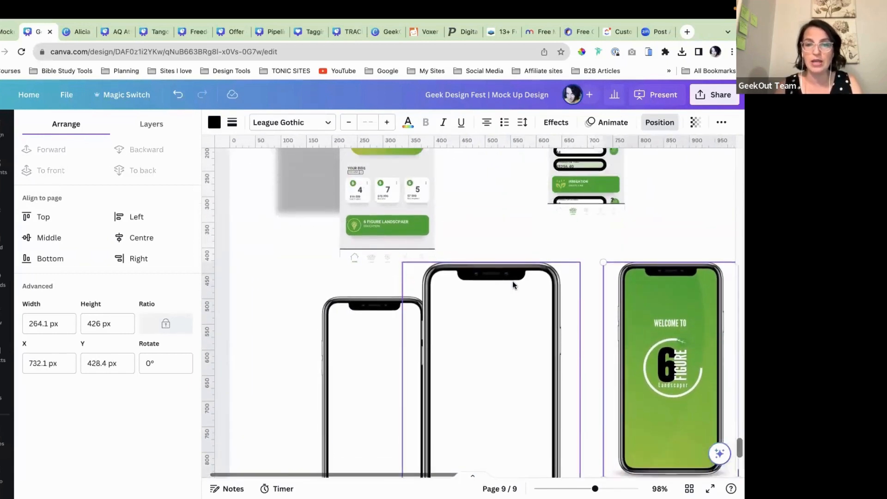
{"action": "left_click_drag", "start_coordinate": [579, 167], "coordinate": [415, 459]}
{"action": "scroll", "coordinate": [359, 412], "scroll_direction": "down", "scroll_amount": 2}
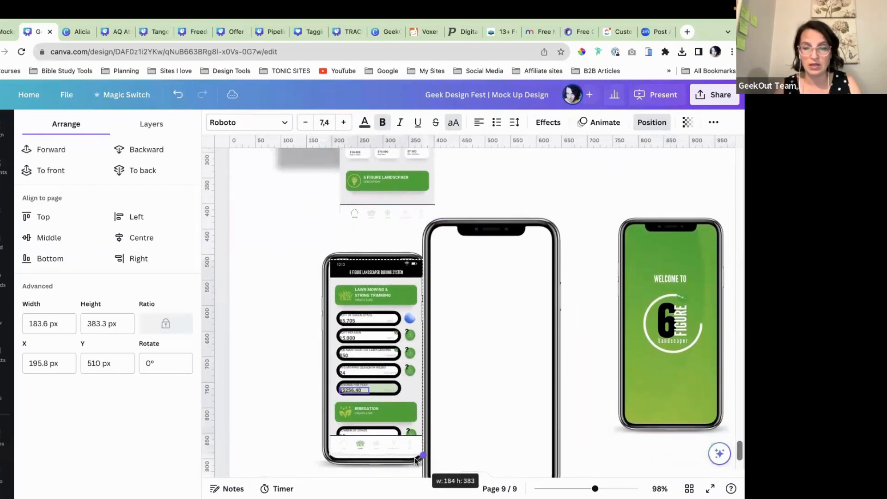
Step: Fit the lawn-list screen inside the left phone, send it backward, group them, and move left
{"action": "left_click", "coordinate": [403, 402]}
{"action": "left_click", "coordinate": [340, 454]}
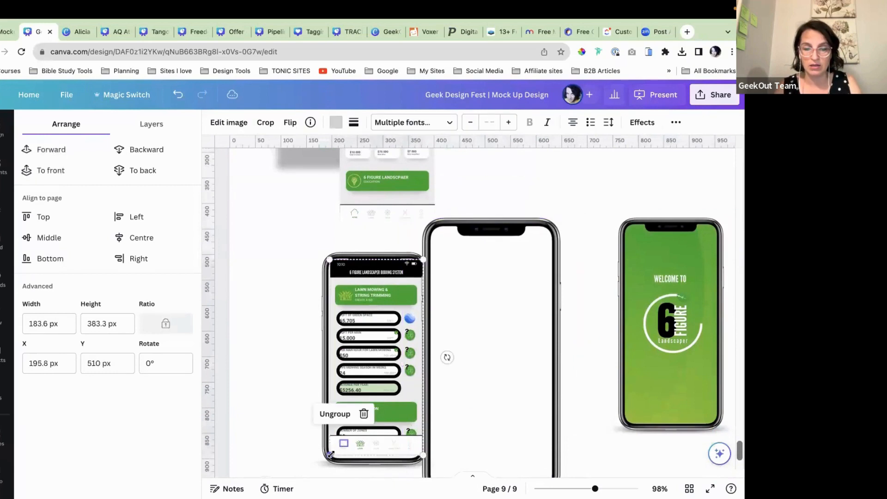
{"action": "left_click_drag", "start_coordinate": [332, 454], "coordinate": [330, 457]}
{"action": "left_click_drag", "start_coordinate": [364, 408], "coordinate": [363, 407]}
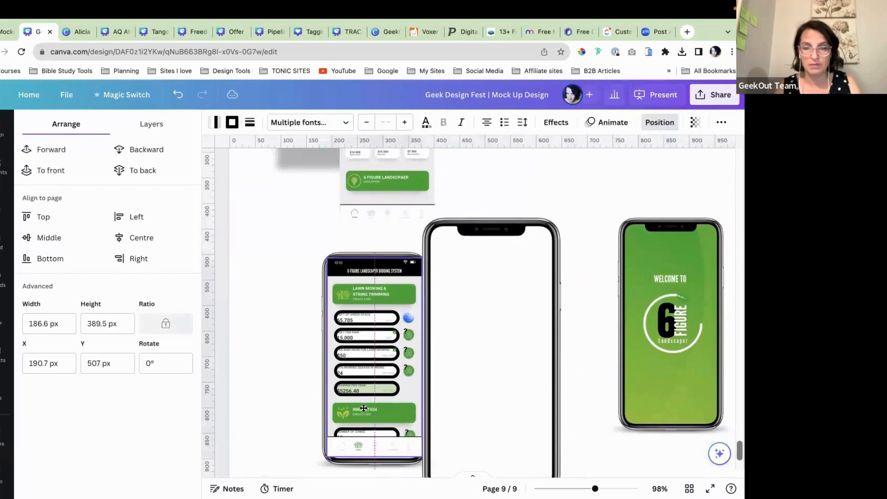
{"action": "left_click", "coordinate": [147, 151]}
{"action": "left_click", "coordinate": [284, 304]}
{"action": "left_click_drag", "start_coordinate": [284, 303], "coordinate": [328, 314]}
{"action": "left_click", "coordinate": [346, 226]}
{"action": "left_click", "coordinate": [278, 284]}
{"action": "left_click_drag", "start_coordinate": [380, 344], "coordinate": [326, 337]}
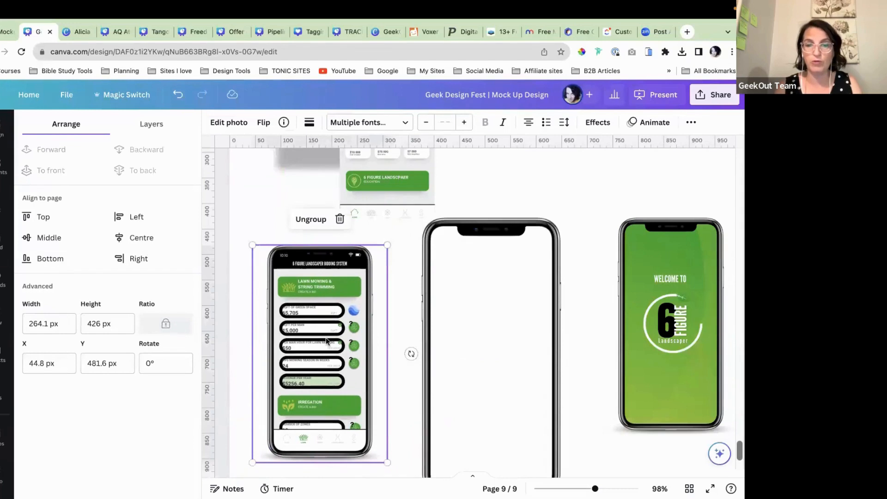
Step: Drop the Create a Bid screen into the middle phone and enlarge it to 240.8 × 513 px
{"action": "scroll", "coordinate": [326, 337], "scroll_direction": "down", "scroll_amount": 3}
{"action": "left_click_drag", "start_coordinate": [371, 176], "coordinate": [442, 335]}
{"action": "left_click_drag", "start_coordinate": [477, 409], "coordinate": [494, 458]}
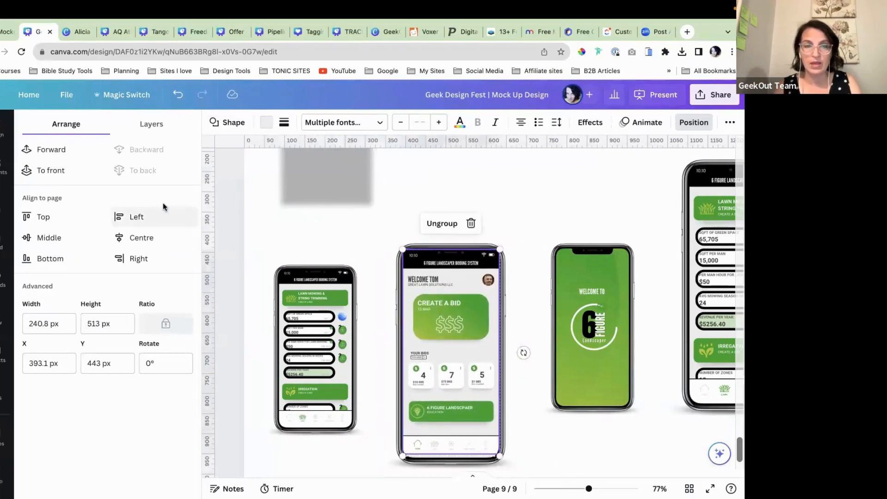
Step: Group the middle phone frame with its Create a Bid screen
{"action": "left_click", "coordinate": [528, 211]}
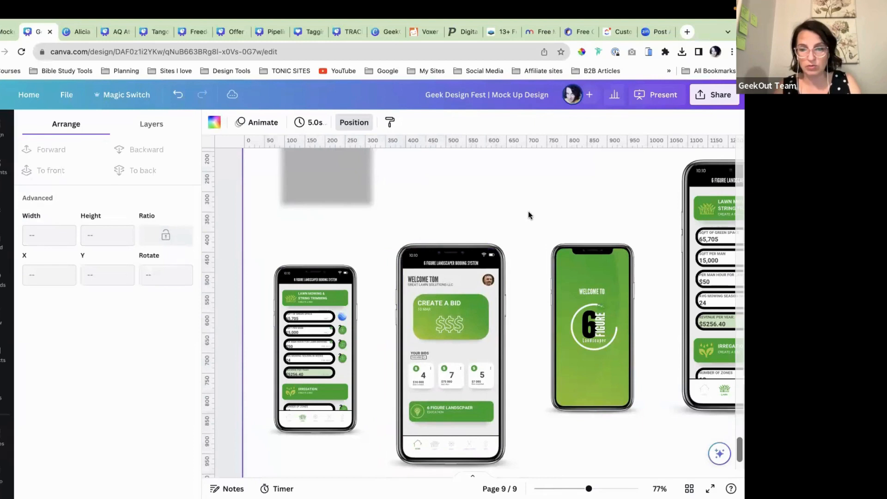
{"action": "left_click", "coordinate": [448, 331]}
{"action": "left_click_drag", "start_coordinate": [448, 331], "coordinate": [449, 336]}
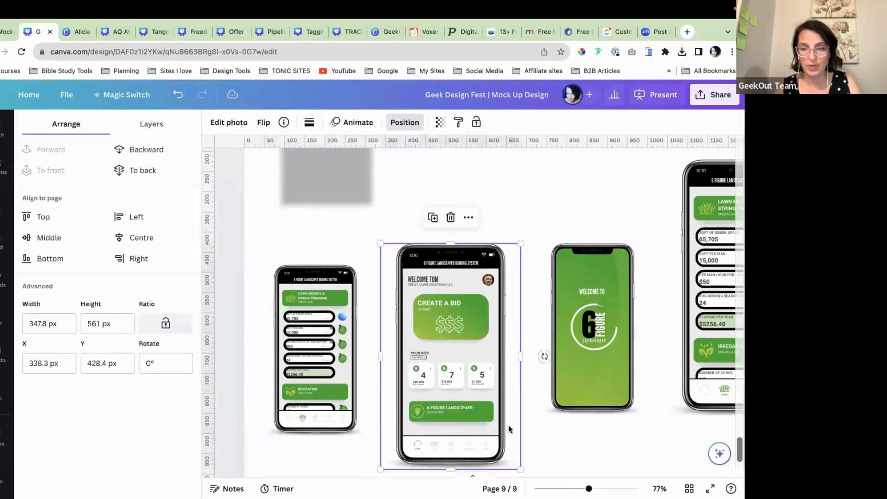
{"action": "left_click", "coordinate": [482, 424], "text": "shift"}
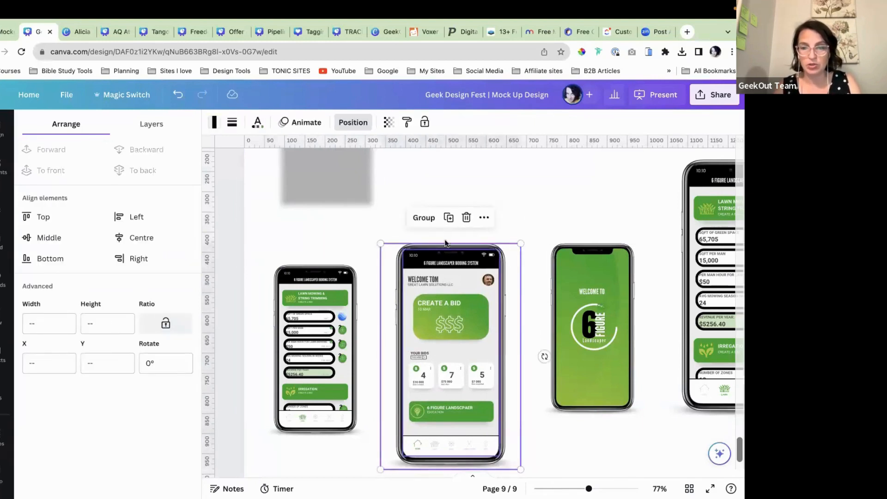
{"action": "left_click", "coordinate": [424, 216]}
Step: Raise the middle phone, then move the small phone down-left and the green phone down-right
{"action": "scroll", "coordinate": [451, 330], "scroll_direction": "down", "scroll_amount": 3}
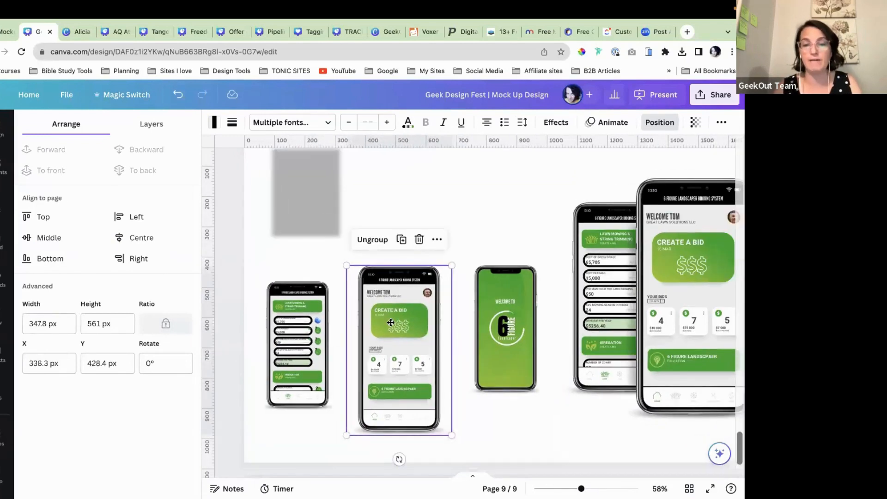
{"action": "left_click_drag", "start_coordinate": [390, 320], "coordinate": [390, 283]}
{"action": "left_click_drag", "start_coordinate": [497, 300], "coordinate": [482, 303]}
{"action": "left_click_drag", "start_coordinate": [303, 324], "coordinate": [323, 302]}
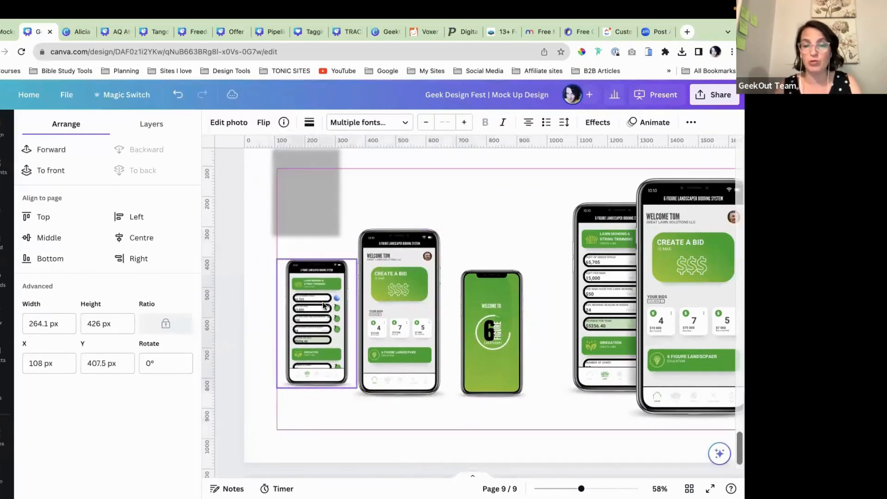
{"action": "scroll", "coordinate": [323, 303], "scroll_direction": "up", "scroll_amount": 1}
{"action": "scroll", "coordinate": [322, 303], "scroll_direction": "down", "scroll_amount": 1}
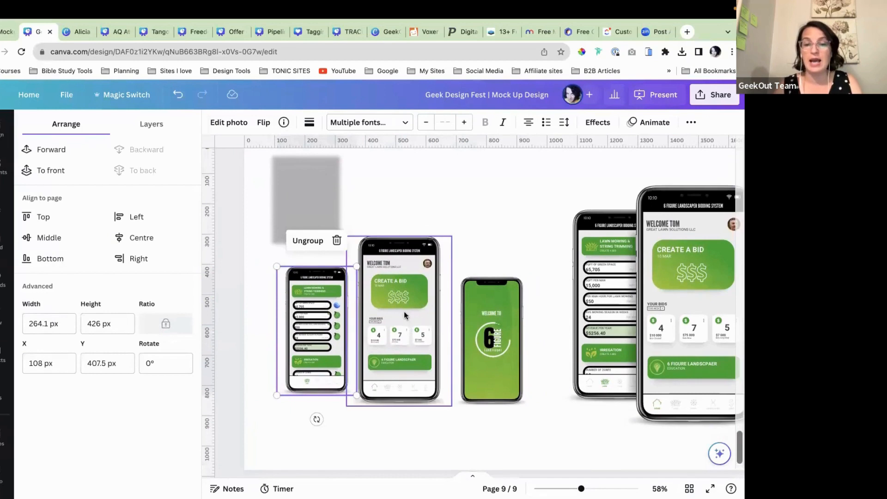
{"action": "left_click_drag", "start_coordinate": [401, 311], "coordinate": [410, 288]}
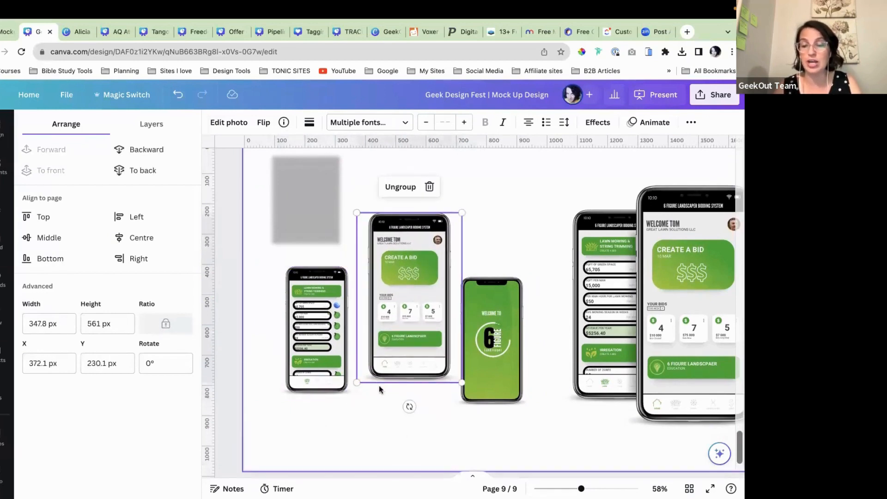
{"action": "scroll", "coordinate": [392, 389], "scroll_direction": "down", "scroll_amount": 1}
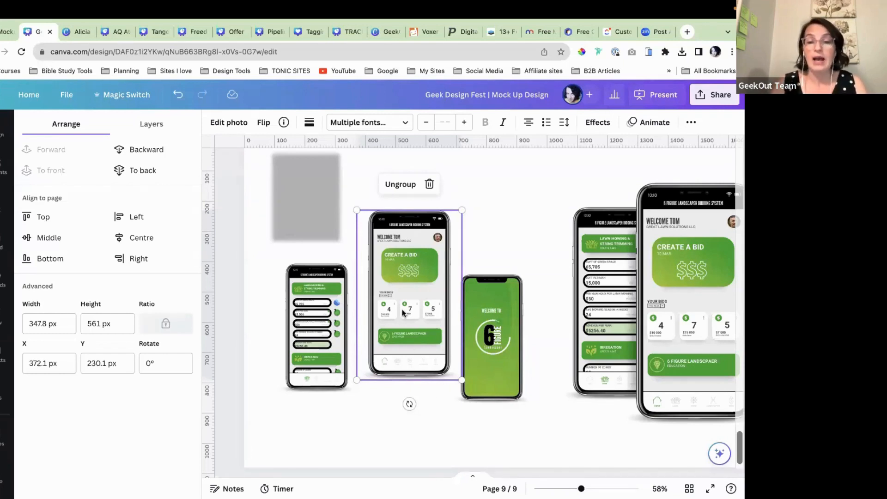
{"action": "left_click_drag", "start_coordinate": [403, 313], "coordinate": [393, 313]}
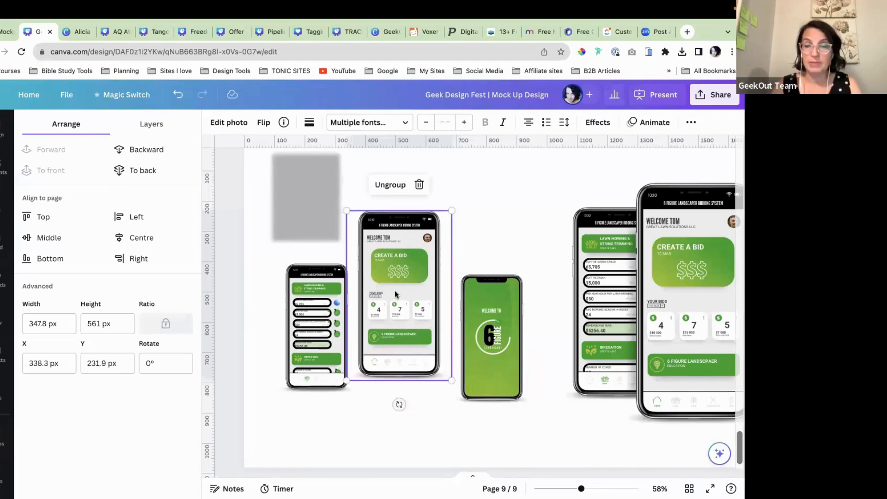
{"action": "left_click_drag", "start_coordinate": [323, 332], "coordinate": [311, 364]}
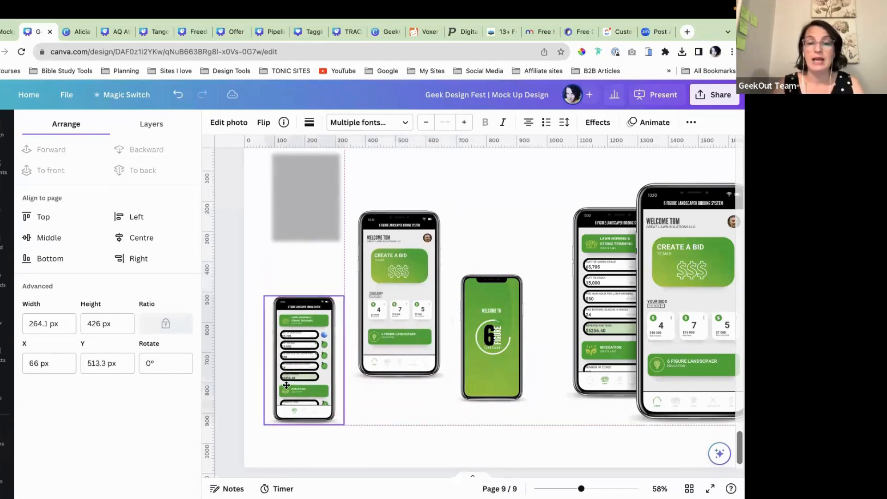
{"action": "left_click_drag", "start_coordinate": [493, 355], "coordinate": [500, 381]}
{"action": "left_click", "coordinate": [306, 198]}
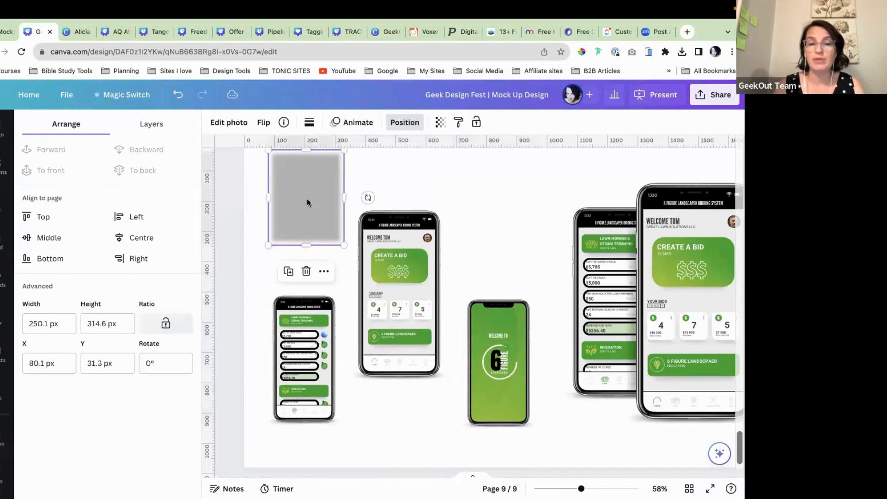
Step: Drag the blurred grey rectangle down toward the phones and bring it to front
{"action": "scroll", "coordinate": [306, 199], "scroll_direction": "up", "scroll_amount": 1}
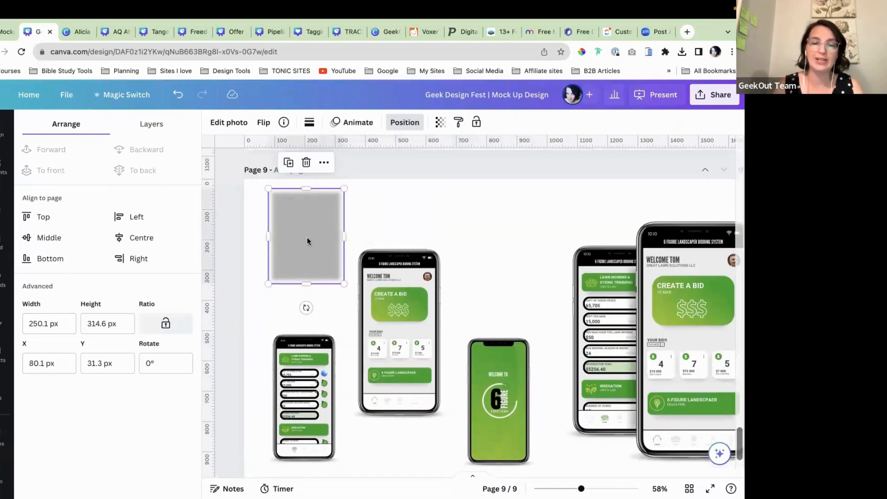
{"action": "scroll", "coordinate": [306, 237], "scroll_direction": "down", "scroll_amount": 1}
{"action": "left_click_drag", "start_coordinate": [308, 221], "coordinate": [331, 271]}
{"action": "left_click", "coordinate": [52, 170]}
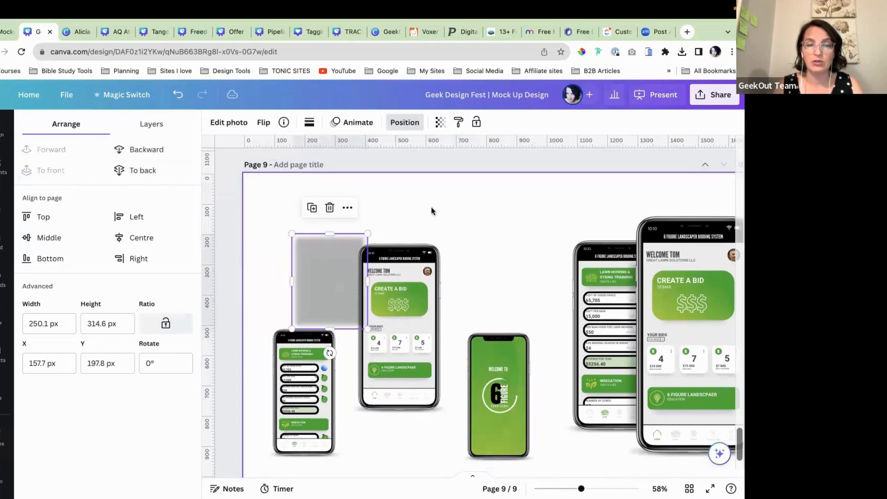
{"action": "left_click", "coordinate": [431, 207]}
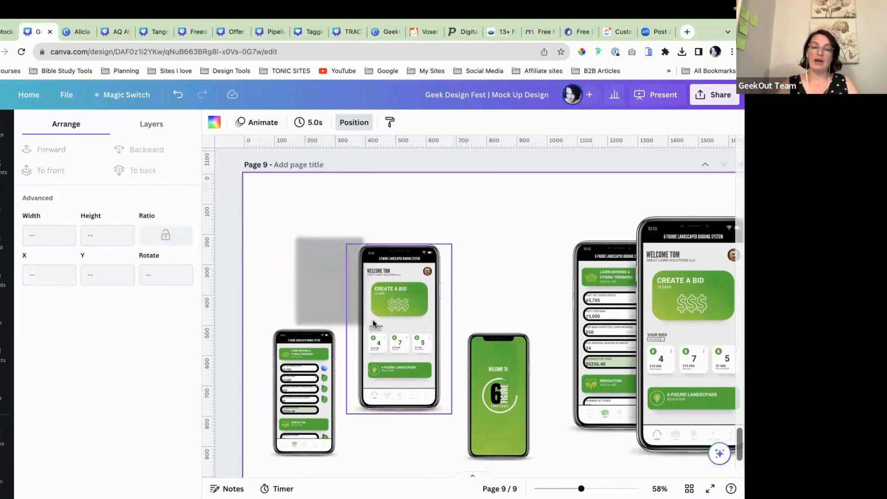
{"action": "left_click", "coordinate": [334, 289]}
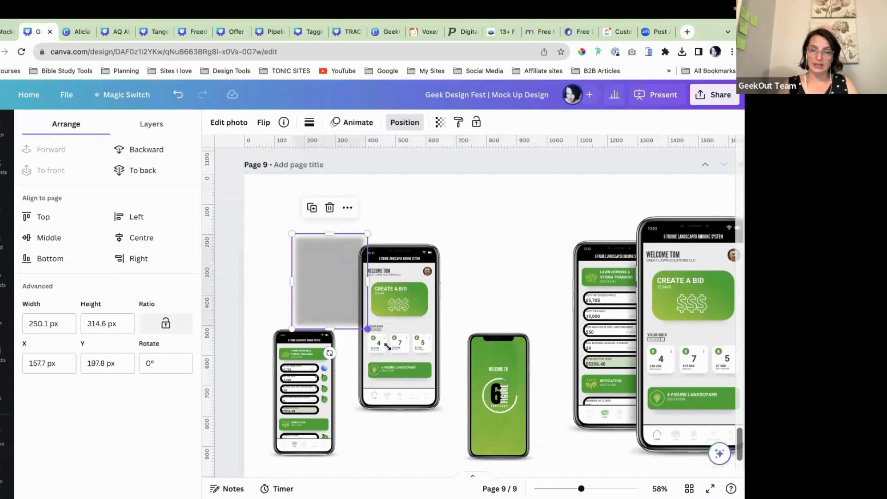
Step: Enlarge the blur to about 345×434 px and centre it over the middle phone
{"action": "left_click_drag", "start_coordinate": [387, 345], "coordinate": [396, 365]}
{"action": "left_click_drag", "start_coordinate": [346, 305], "coordinate": [380, 310]}
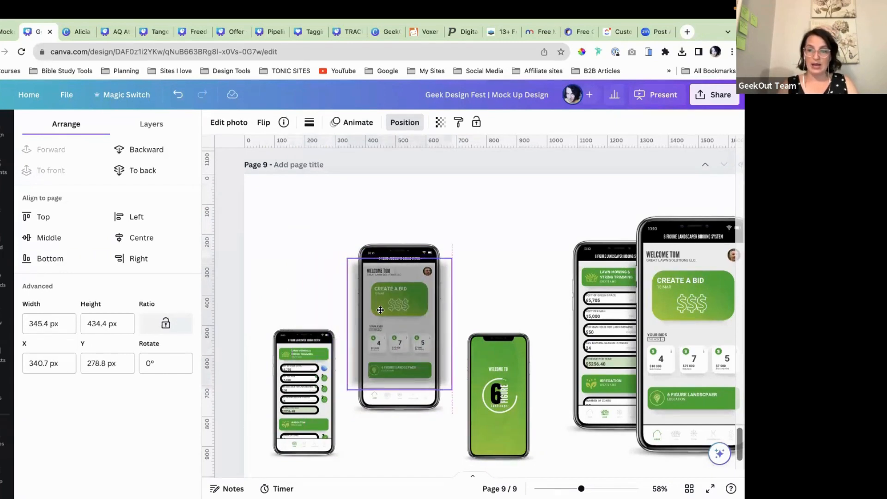
{"action": "left_click_drag", "start_coordinate": [380, 310], "coordinate": [380, 313]}
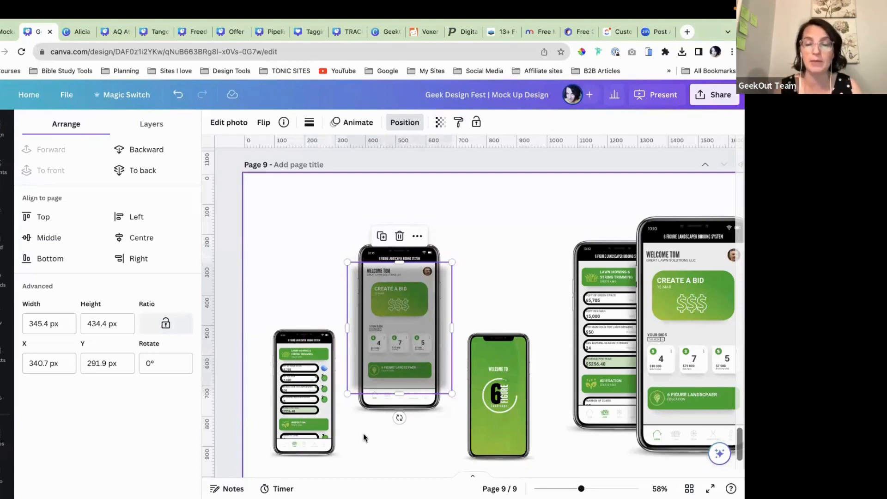
{"action": "scroll", "coordinate": [370, 445], "scroll_direction": "down", "scroll_amount": 1}
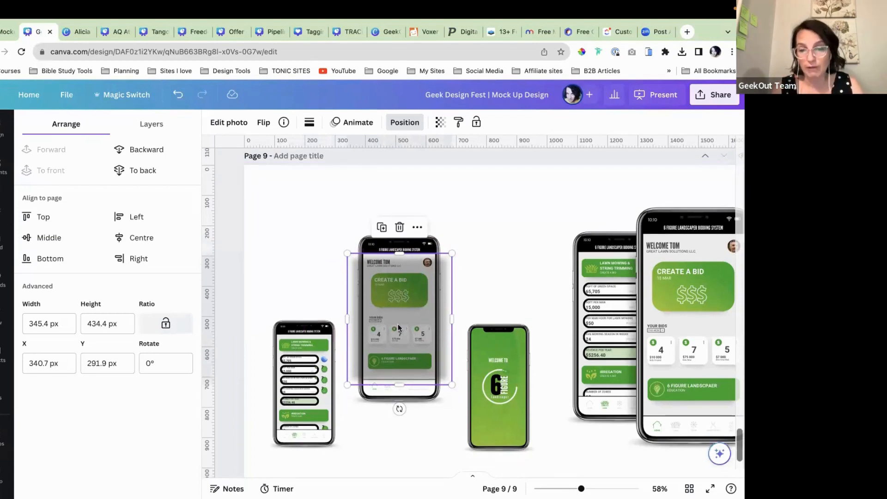
{"action": "left_click_drag", "start_coordinate": [398, 324], "coordinate": [398, 324]}
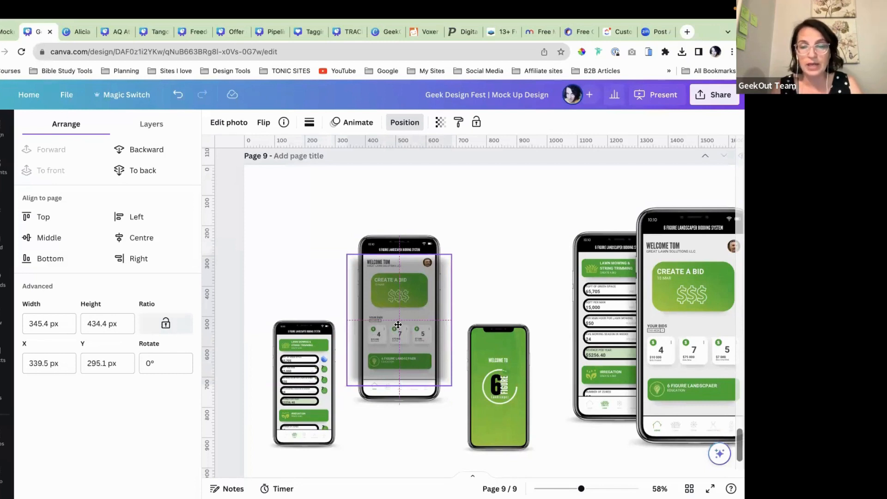
{"action": "left_click_drag", "start_coordinate": [397, 324], "coordinate": [398, 324]}
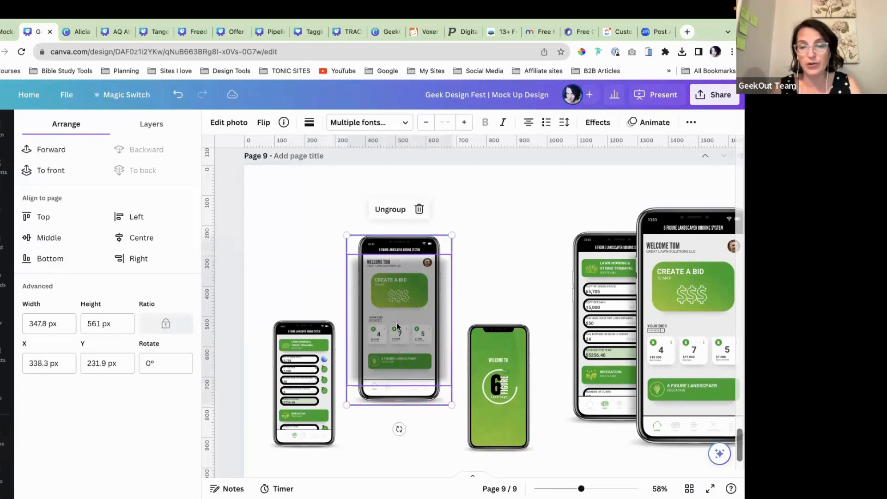
{"action": "left_click", "coordinate": [520, 245]}
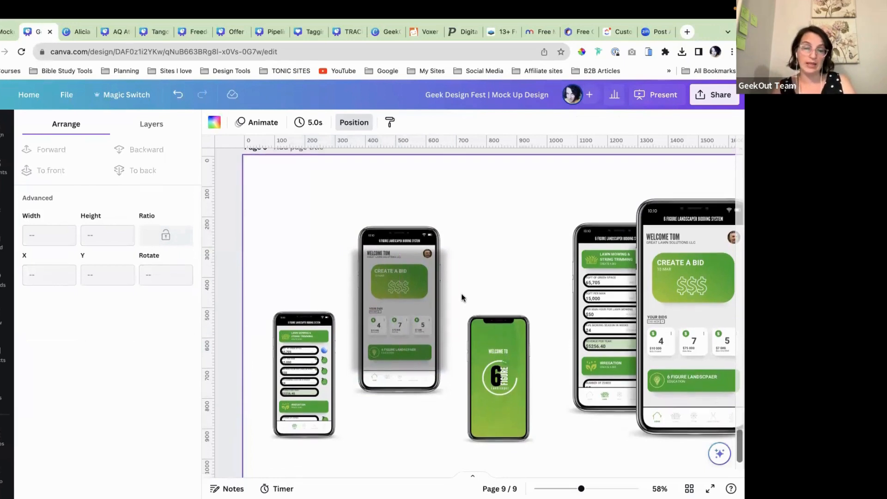
Step: Shrink the blur to about 328×413 px and recentre it on the middle phone
{"action": "left_click", "coordinate": [442, 299]}
{"action": "left_click_drag", "start_coordinate": [452, 253], "coordinate": [449, 256]}
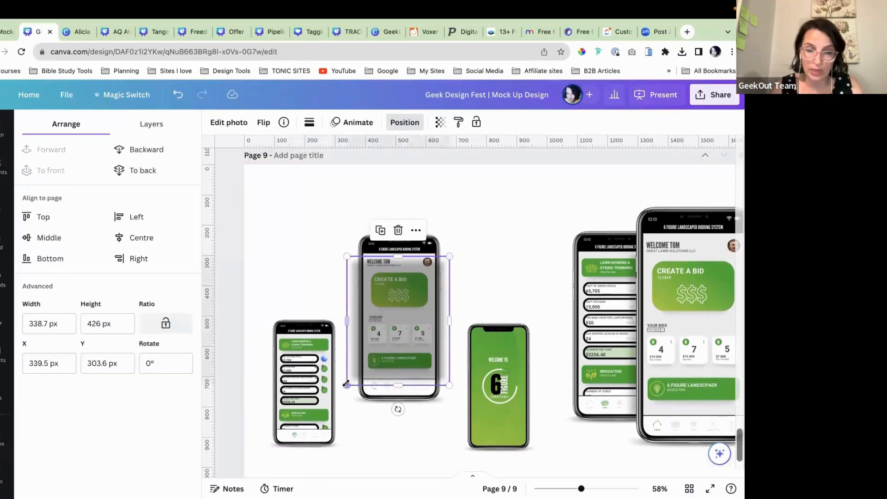
{"action": "left_click_drag", "start_coordinate": [347, 383], "coordinate": [349, 380]}
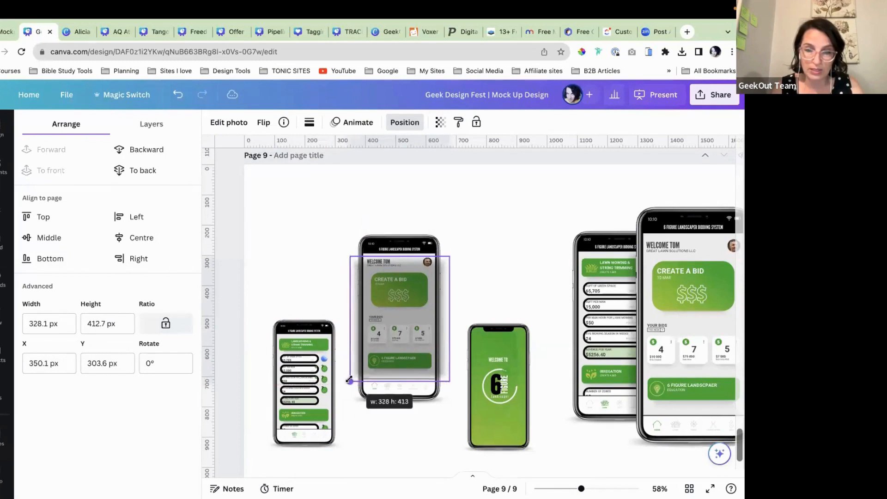
{"action": "left_click_drag", "start_coordinate": [406, 312], "coordinate": [404, 313]}
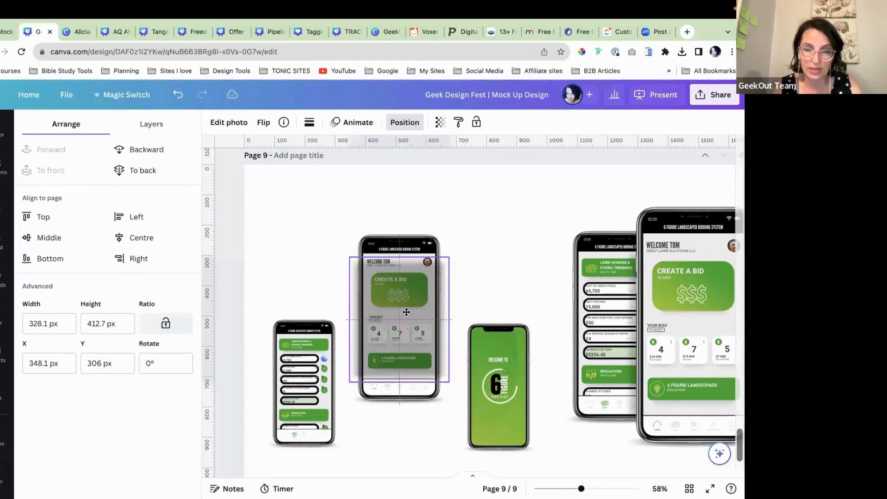
{"action": "left_click", "coordinate": [438, 417]}
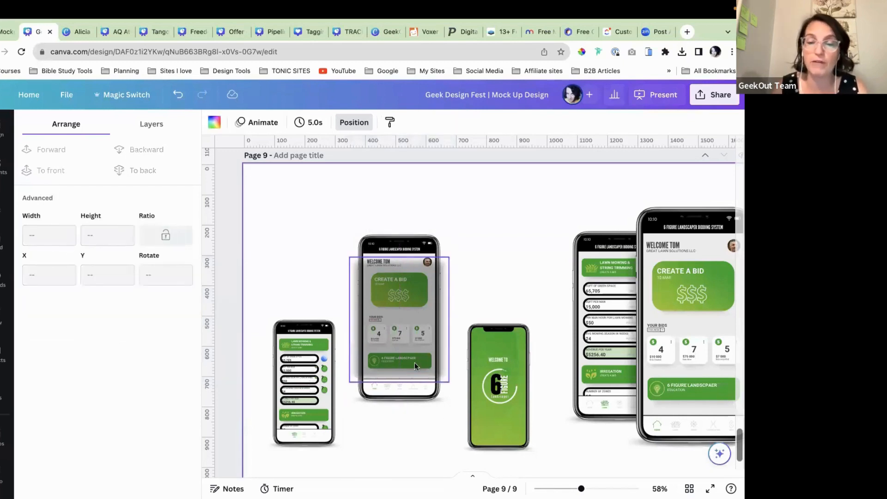
{"action": "scroll", "coordinate": [422, 401], "scroll_direction": "down", "scroll_amount": 2}
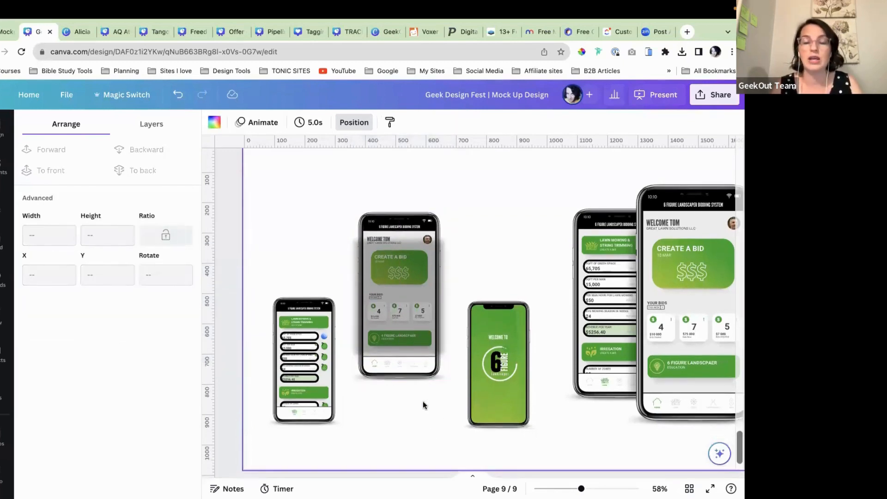
Step: Send the blur to back so it sits behind the middle Create a Bid phone
{"action": "left_click", "coordinate": [396, 289]}
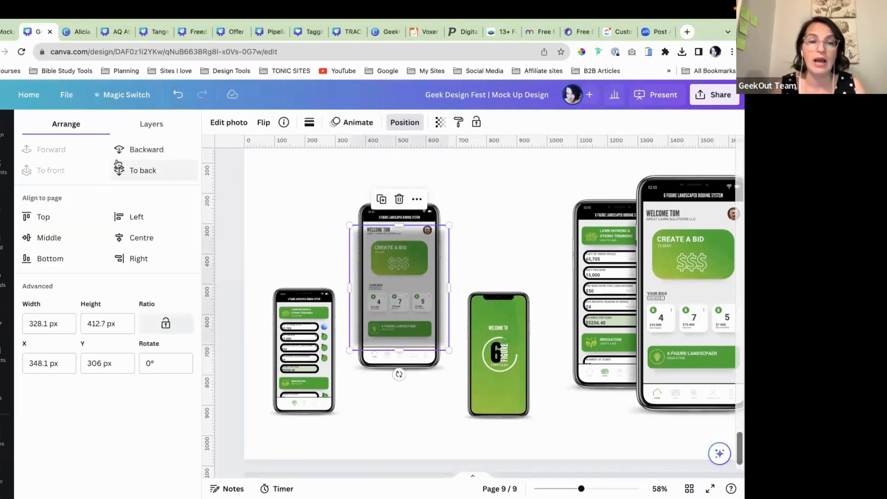
{"action": "left_click", "coordinate": [138, 149]}
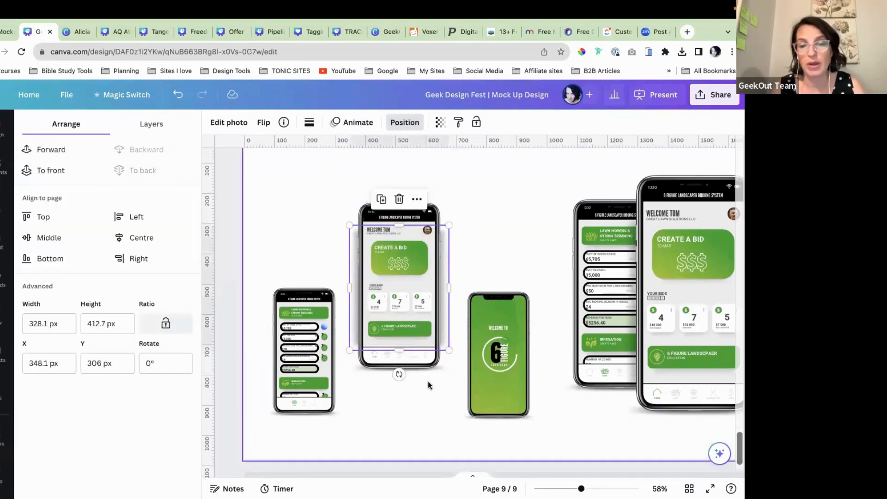
{"action": "left_click", "coordinate": [431, 399]}
{"action": "scroll", "coordinate": [431, 400], "scroll_direction": "up", "scroll_amount": 1}
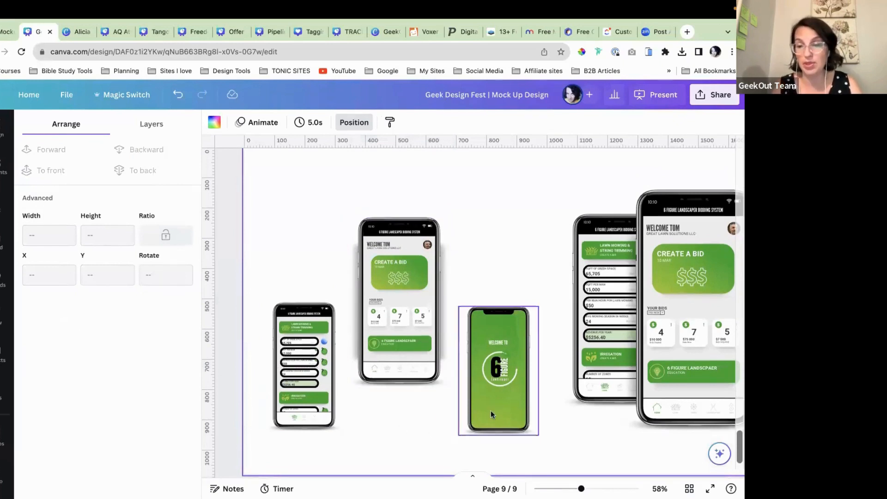
Step: Move the green phone up and tuck it beside the middle phone's right side
{"action": "left_click_drag", "start_coordinate": [499, 397], "coordinate": [550, 412]}
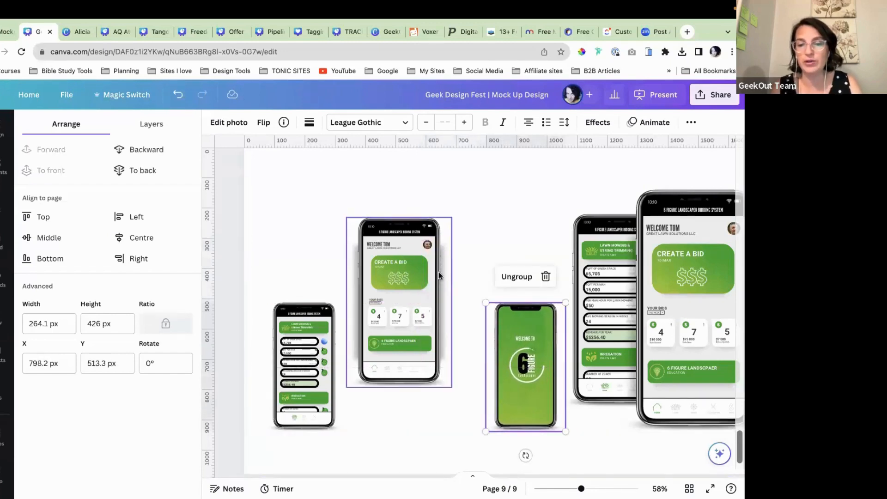
{"action": "left_click_drag", "start_coordinate": [536, 369], "coordinate": [459, 310]}
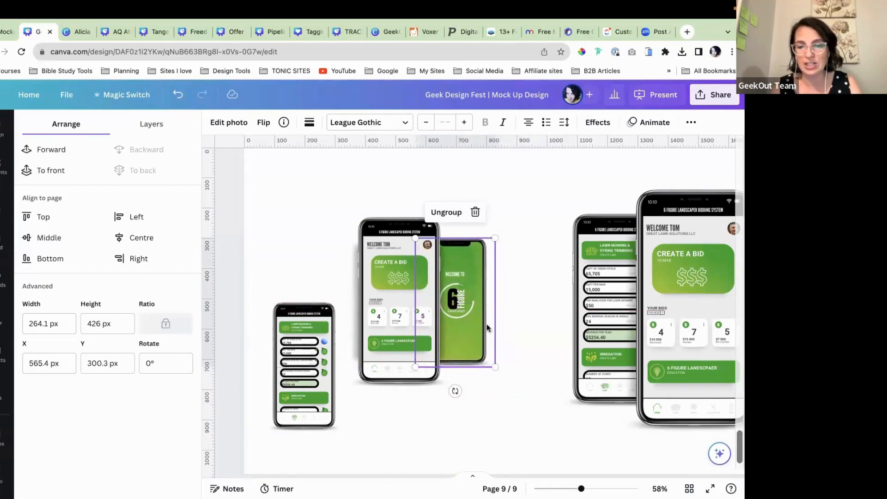
{"action": "left_click", "coordinate": [499, 351]}
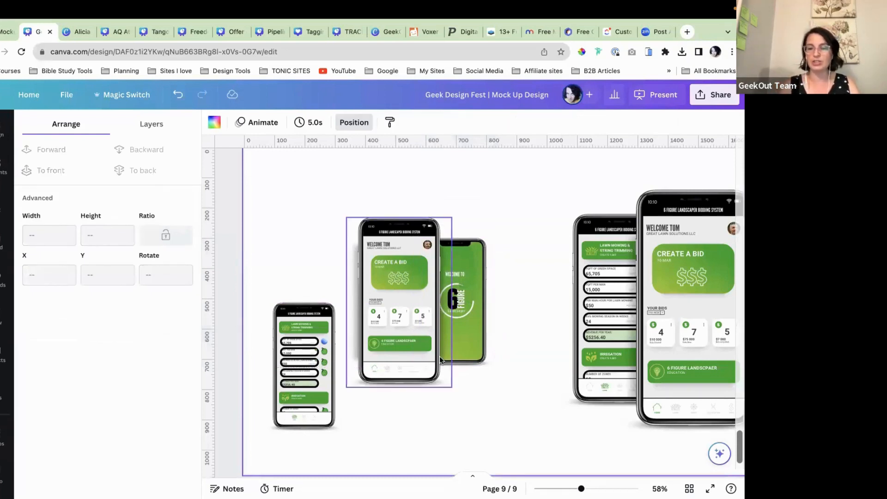
Step: Tuck the small lawn-list phone partly behind the middle phone's left side
{"action": "left_click_drag", "start_coordinate": [304, 397], "coordinate": [339, 336]}
{"action": "left_click", "coordinate": [647, 359]}
{"action": "left_click", "coordinate": [492, 391]}
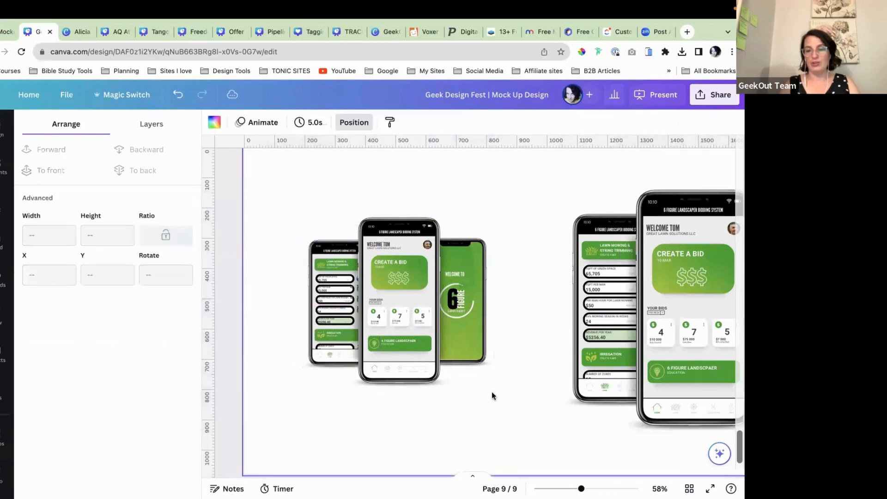
{"action": "scroll", "coordinate": [491, 395], "scroll_direction": "up", "scroll_amount": 5}
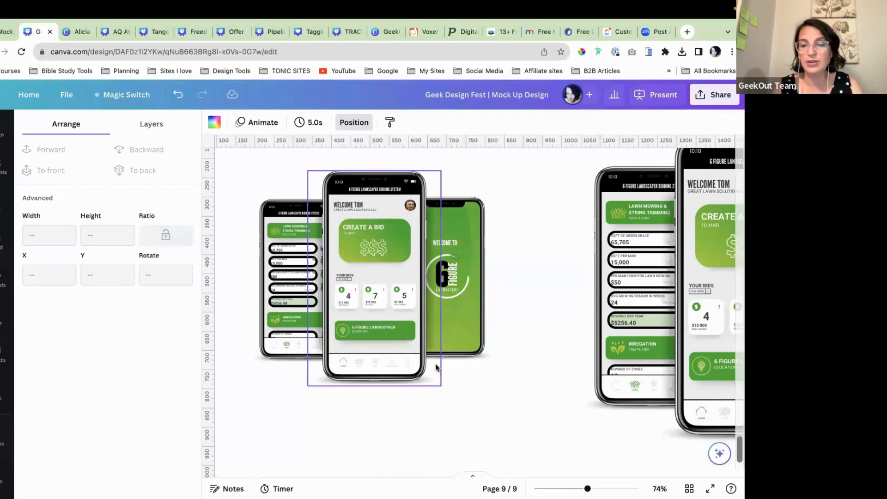
{"action": "scroll", "coordinate": [444, 394], "scroll_direction": "down", "scroll_amount": 4}
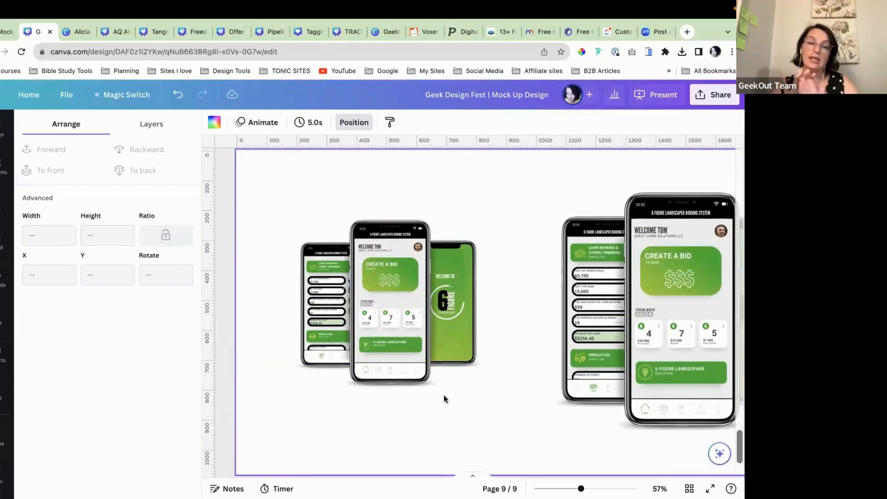
Step: Select the three left phone mockups and group them
{"action": "left_click_drag", "start_coordinate": [290, 204], "coordinate": [495, 431]}
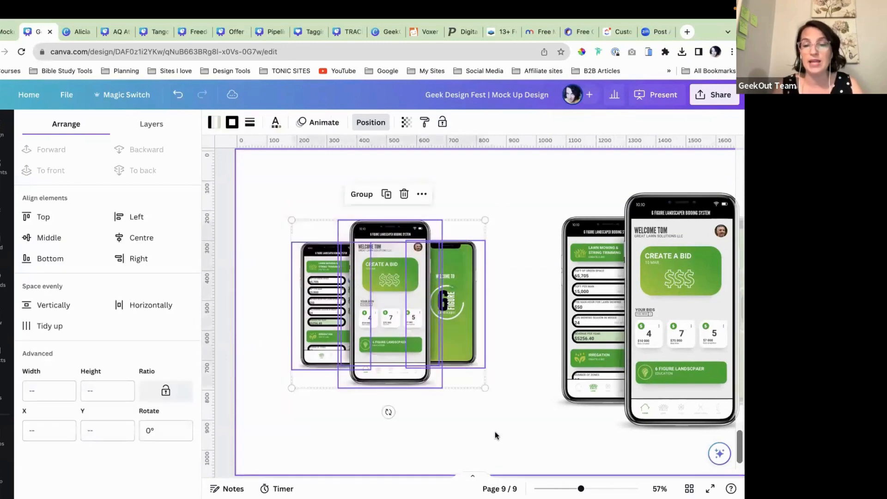
{"action": "left_click", "coordinate": [361, 194]}
{"action": "left_click", "coordinate": [507, 209]}
{"action": "scroll", "coordinate": [507, 209], "scroll_direction": "down", "scroll_amount": 2}
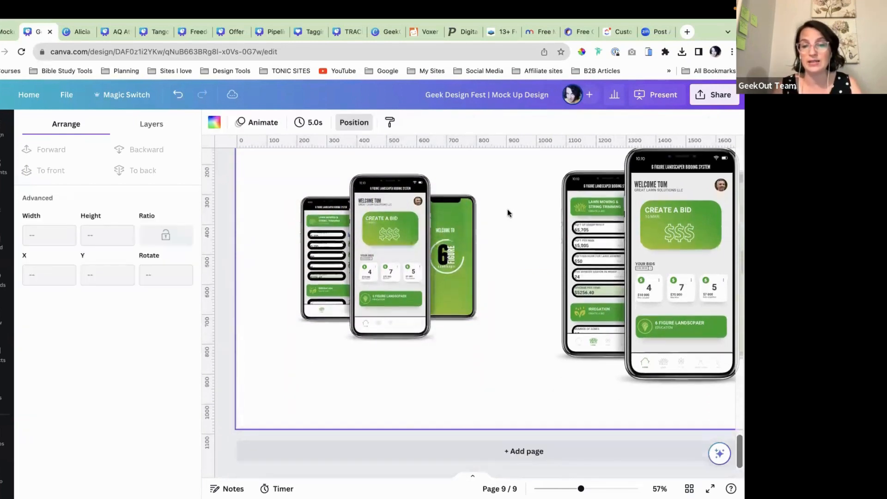
{"action": "right_click", "coordinate": [412, 241]}
Step: Move the phone group up and left on page 9 and enlarge it
{"action": "left_click_drag", "start_coordinate": [315, 289], "coordinate": [271, 262]}
{"action": "left_click", "coordinate": [458, 348]}
{"action": "scroll", "coordinate": [459, 349], "scroll_direction": "up", "scroll_amount": 2}
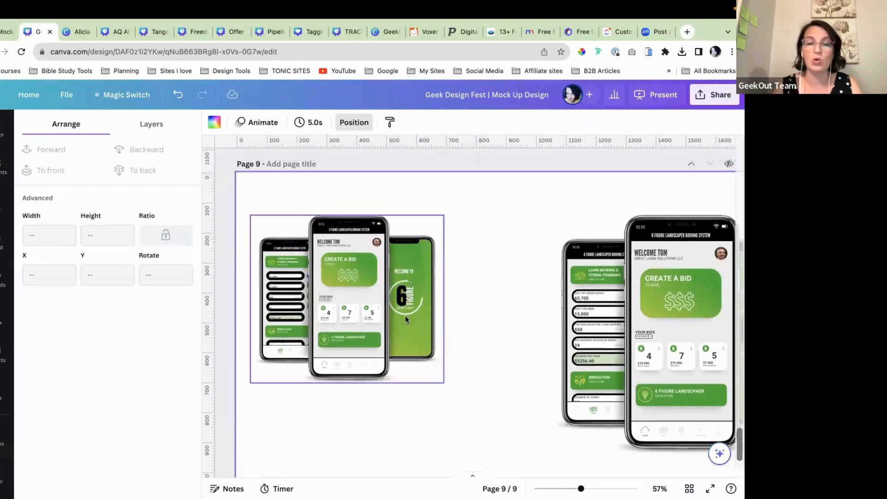
{"action": "left_click", "coordinate": [406, 315]}
{"action": "left_click_drag", "start_coordinate": [452, 365], "coordinate": [510, 421]}
{"action": "left_click", "coordinate": [536, 433]}
Step: Add a new blank page 10 after page 9
{"action": "scroll", "coordinate": [535, 433], "scroll_direction": "up", "scroll_amount": 1}
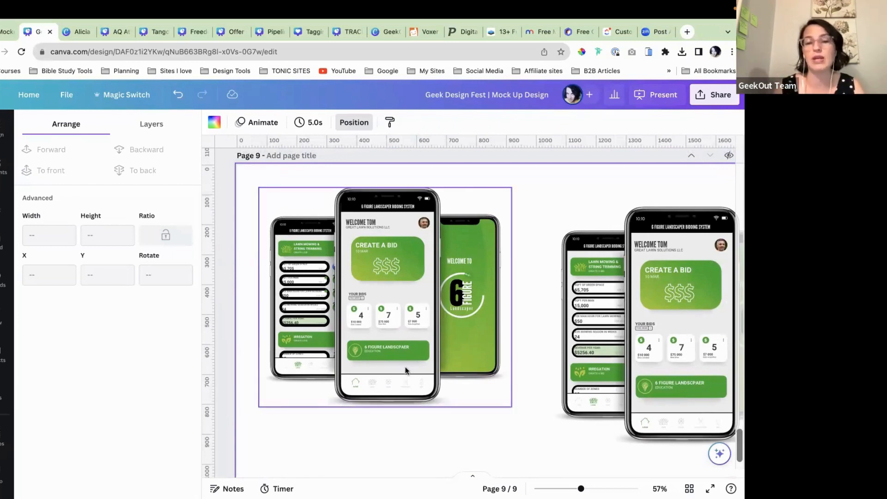
{"action": "scroll", "coordinate": [406, 370], "scroll_direction": "down", "scroll_amount": 5}
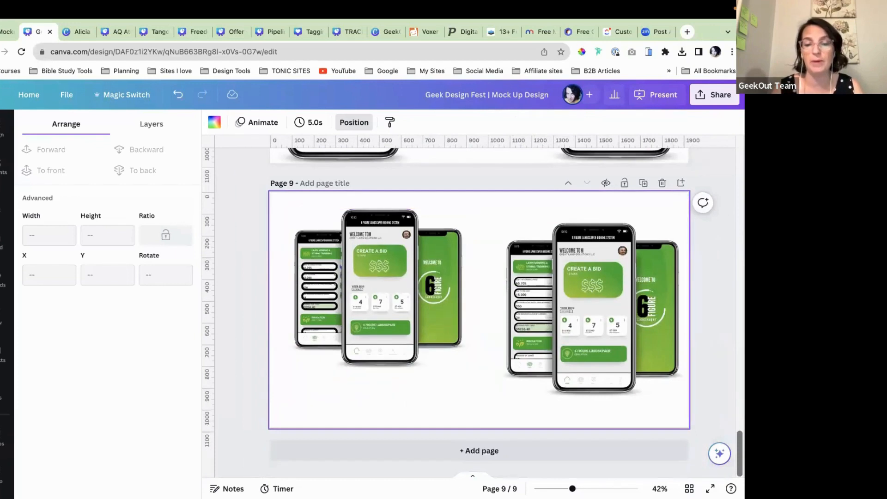
{"action": "left_click", "coordinate": [471, 450]}
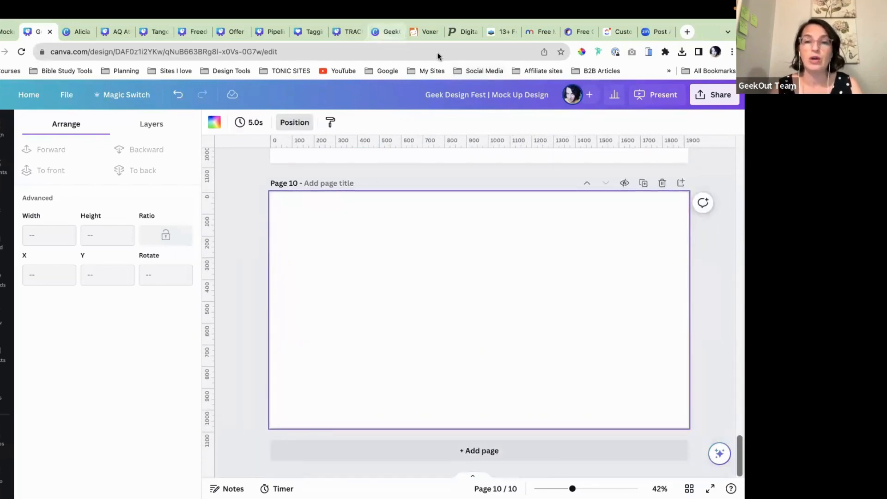
Step: Switch to the GeekOut Offer Stack Mockup Templates design and show the Elements library
{"action": "left_click", "coordinate": [383, 31]}
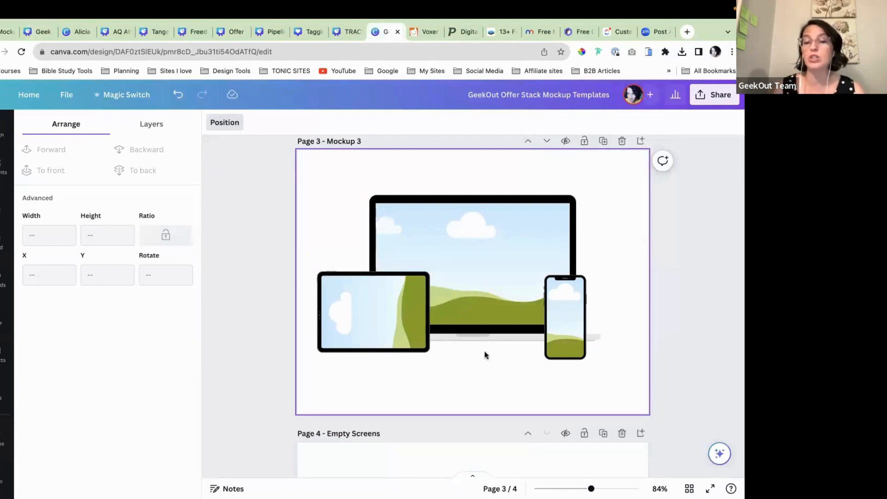
{"action": "left_click", "coordinate": [1, 172]}
Step: Search Elements for "shadow" and filter the results to Graphics
{"action": "left_click", "coordinate": [90, 130]}
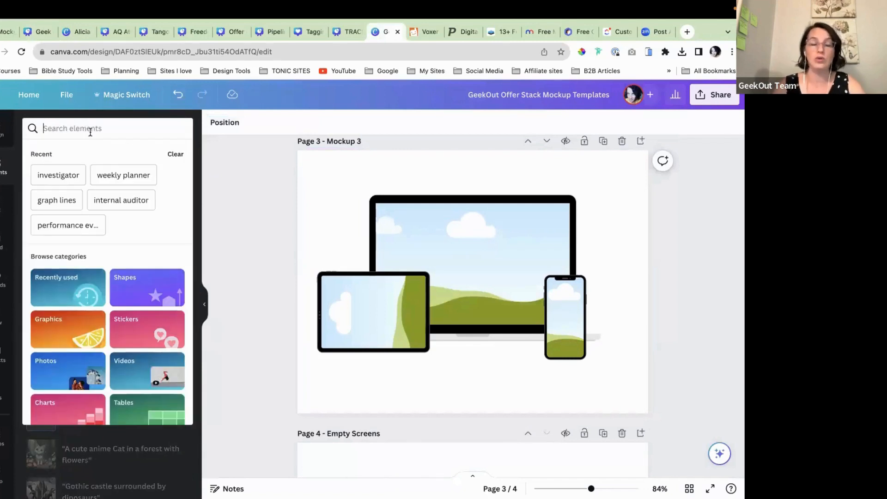
{"action": "type", "text": "shadow"}
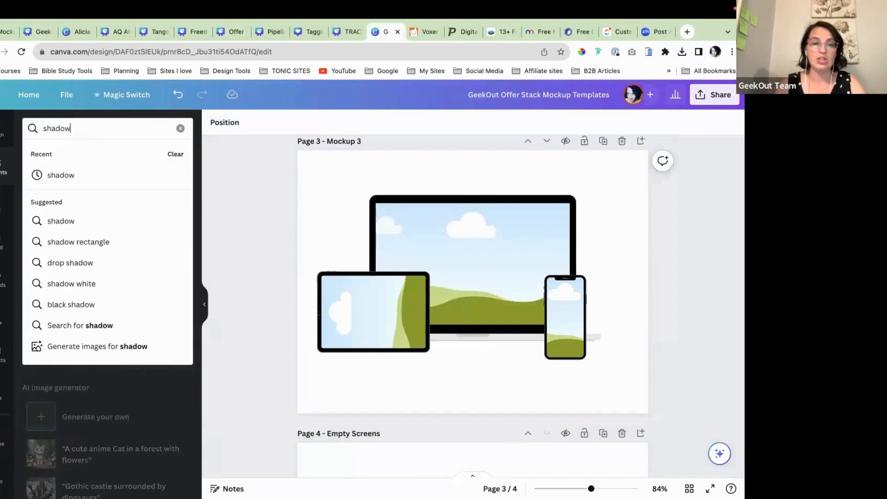
{"action": "key", "text": "Return"}
{"action": "left_click", "coordinate": [62, 154]}
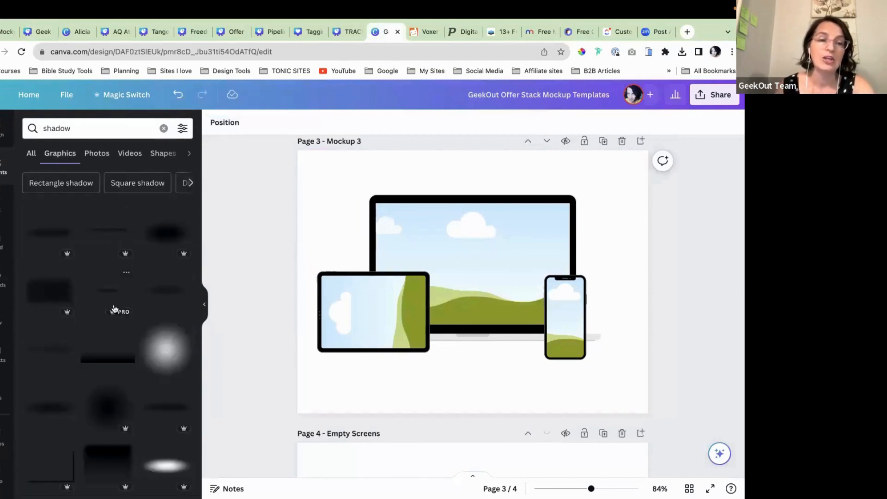
Step: Add three shadow graphics, including a dark blurred one, to the Mockup 3 page
{"action": "scroll", "coordinate": [125, 401], "scroll_direction": "down", "scroll_amount": 1}
{"action": "scroll", "coordinate": [117, 338], "scroll_direction": "down", "scroll_amount": 1}
{"action": "left_click", "coordinate": [46, 232]}
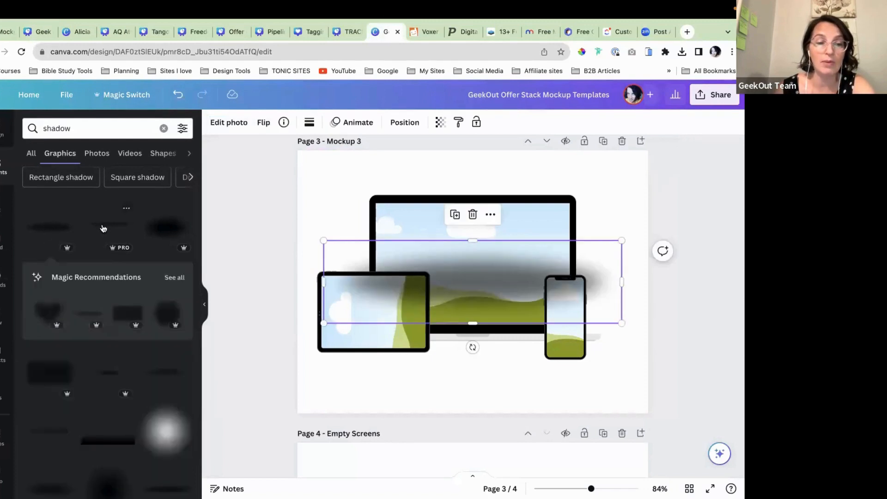
{"action": "scroll", "coordinate": [120, 422], "scroll_direction": "down", "scroll_amount": 1}
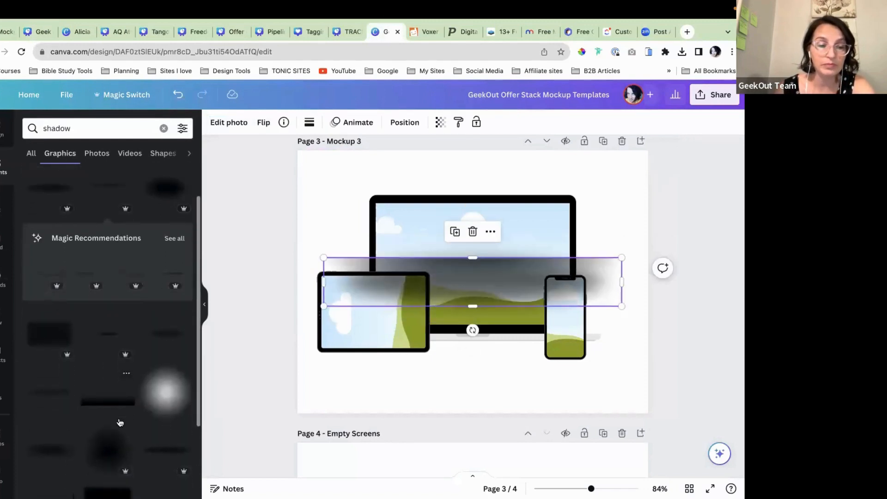
{"action": "left_click", "coordinate": [106, 340]}
{"action": "scroll", "coordinate": [112, 395], "scroll_direction": "down", "scroll_amount": 1}
{"action": "scroll", "coordinate": [112, 396], "scroll_direction": "down", "scroll_amount": 2}
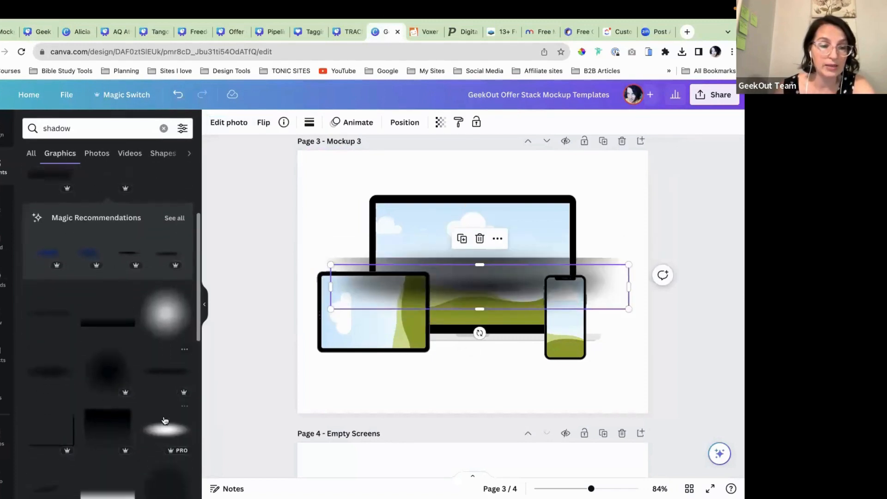
{"action": "left_click", "coordinate": [167, 371]}
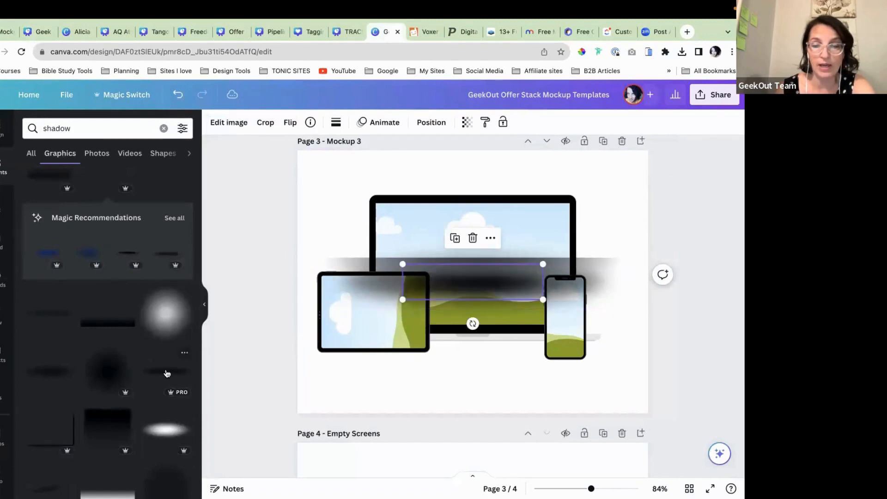
Step: Move two shadow graphics to the top of the page and shrink them
{"action": "left_click_drag", "start_coordinate": [494, 283], "coordinate": [394, 174]}
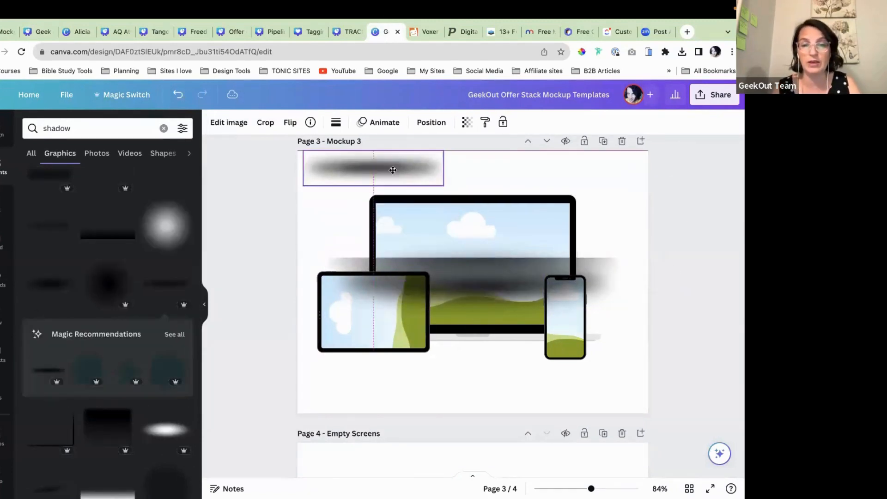
{"action": "left_click_drag", "start_coordinate": [443, 190], "coordinate": [388, 179]}
{"action": "left_click", "coordinate": [415, 275]}
{"action": "left_click_drag", "start_coordinate": [416, 276], "coordinate": [476, 166]}
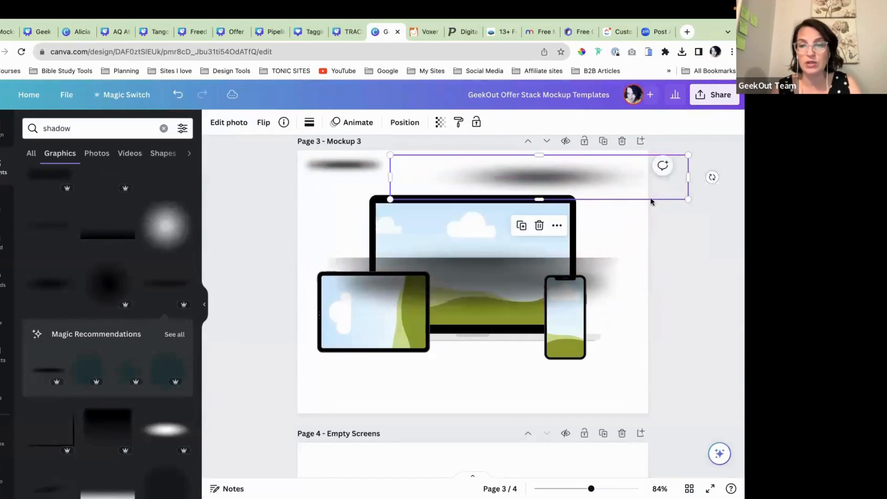
{"action": "left_click_drag", "start_coordinate": [687, 199], "coordinate": [544, 178]}
Step: Undo the shadow dropped into the laptop screen, then shrink and nudge the top shadows
{"action": "left_click_drag", "start_coordinate": [479, 293], "coordinate": [481, 210]}
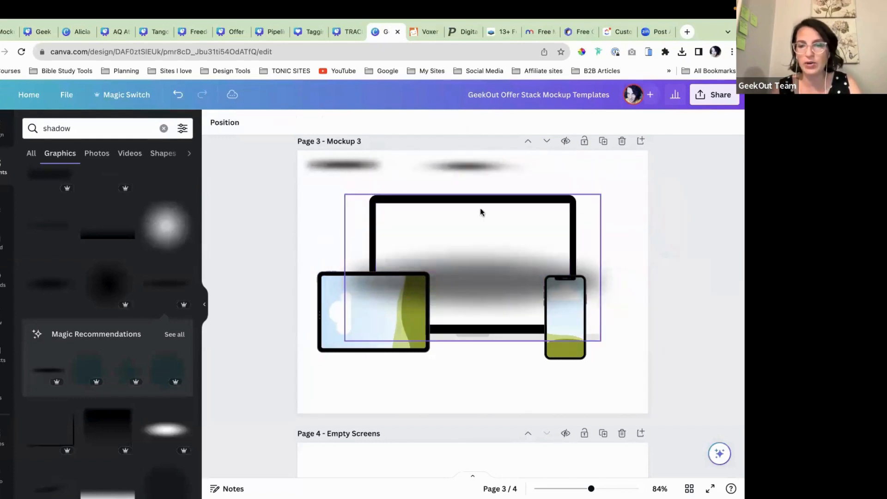
{"action": "left_click", "coordinate": [178, 94]}
{"action": "left_click", "coordinate": [441, 197]}
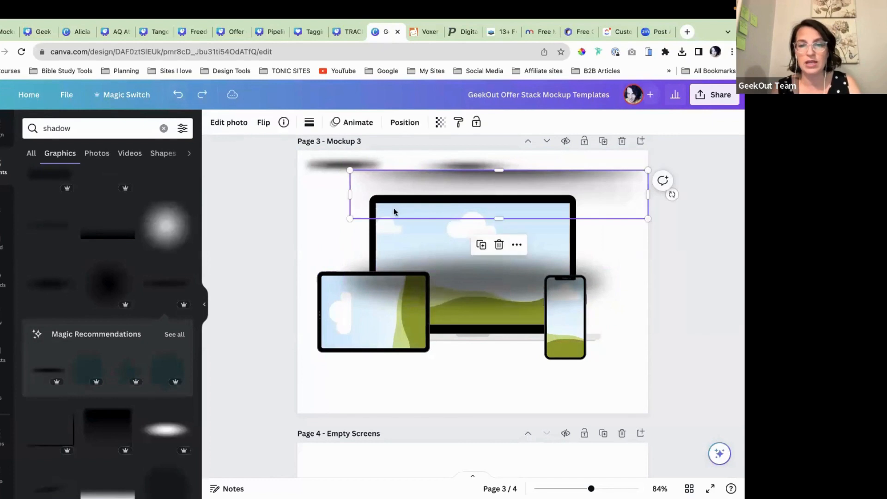
{"action": "left_click_drag", "start_coordinate": [351, 218], "coordinate": [534, 190]}
{"action": "left_click", "coordinate": [625, 232]}
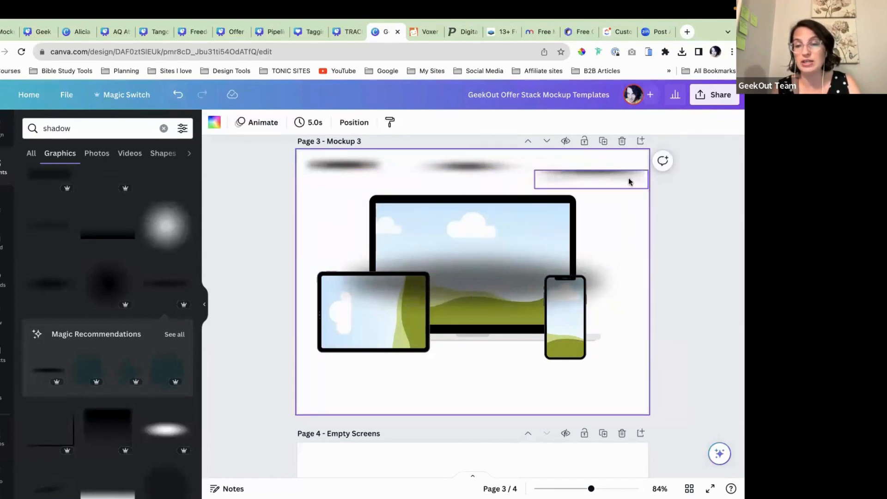
{"action": "left_click_drag", "start_coordinate": [628, 181], "coordinate": [624, 176]}
{"action": "left_click", "coordinate": [627, 220]}
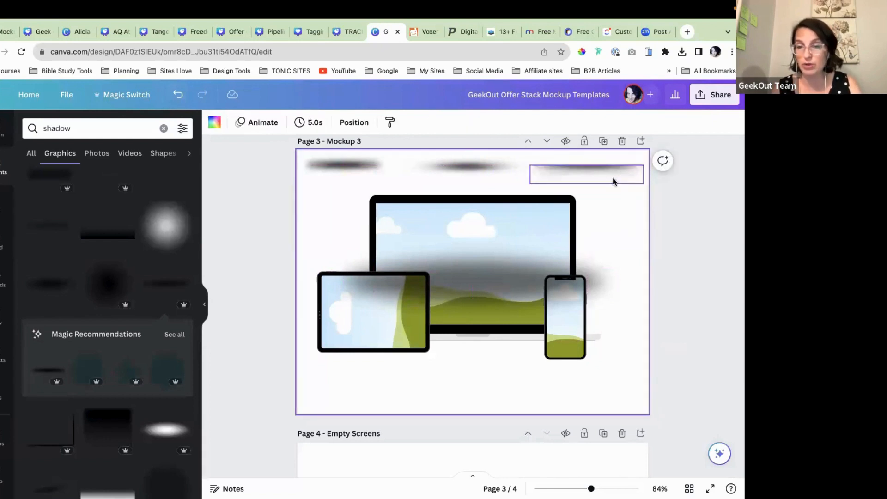
Step: Move the large blurred shadow below the tablet and shrink it to about 327×91 px
{"action": "left_click_drag", "start_coordinate": [479, 258], "coordinate": [478, 352]}
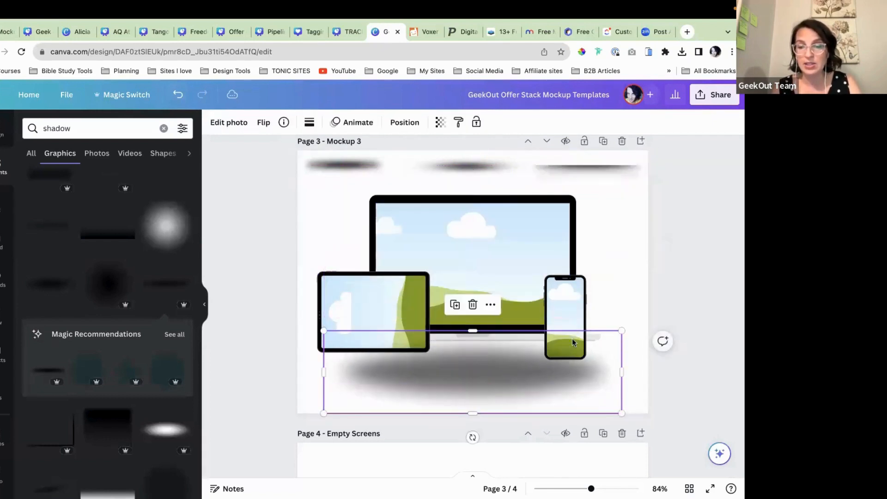
{"action": "left_click_drag", "start_coordinate": [620, 330], "coordinate": [467, 373]}
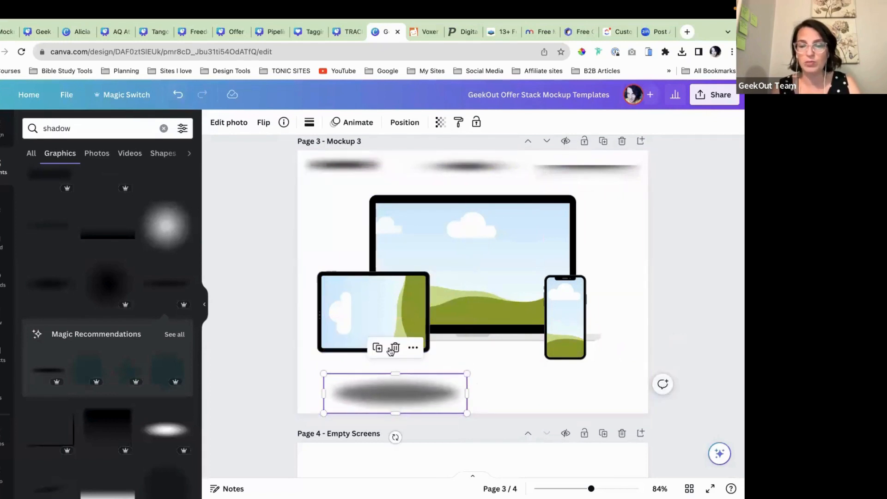
{"action": "left_click_drag", "start_coordinate": [392, 394], "coordinate": [377, 388]}
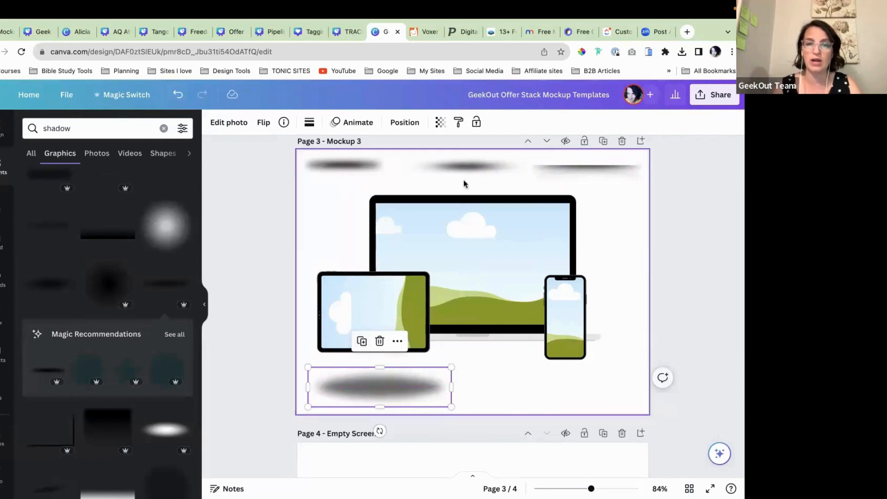
Step: Delete the extra middle top shadow and shift the top-left one slightly right
{"action": "left_click", "coordinate": [485, 164]}
{"action": "key", "text": "Delete"}
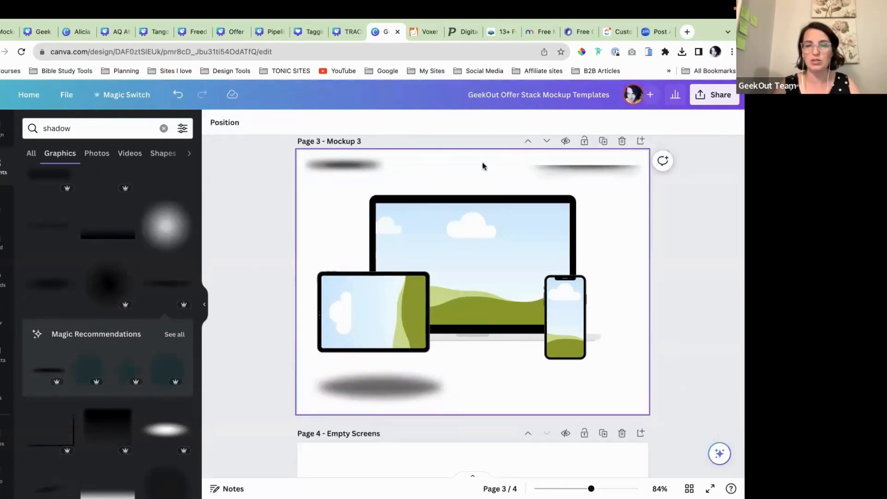
{"action": "left_click_drag", "start_coordinate": [353, 164], "coordinate": [375, 165]}
Step: Move the dark shadow up to sit just beneath the tablet
{"action": "scroll", "coordinate": [580, 181], "scroll_direction": "down", "scroll_amount": 2}
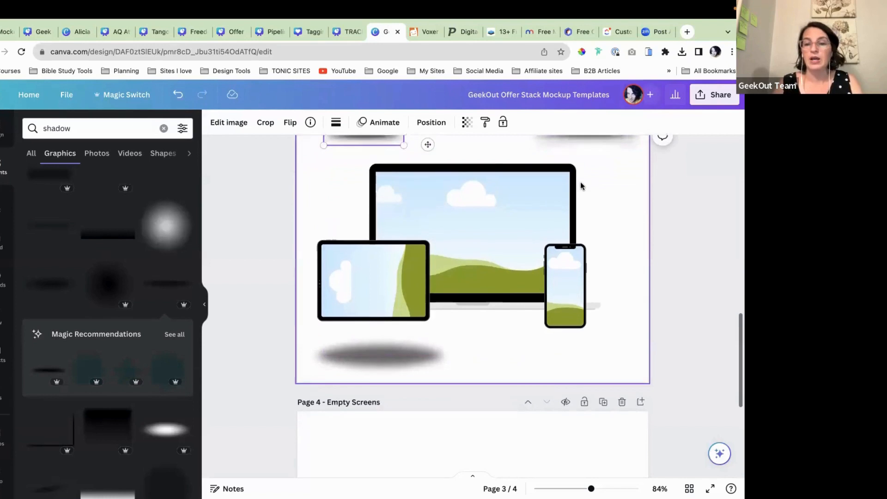
{"action": "left_click", "coordinate": [420, 330]}
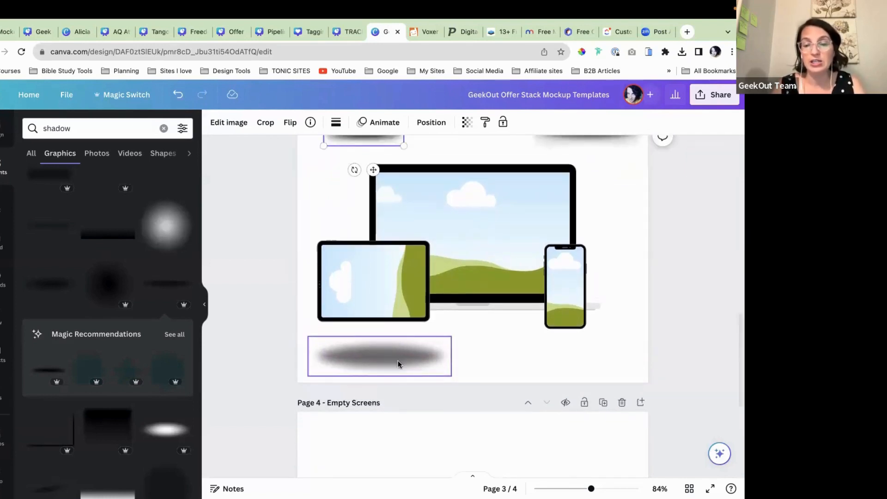
{"action": "left_click", "coordinate": [397, 362]}
{"action": "left_click_drag", "start_coordinate": [398, 362], "coordinate": [394, 327]}
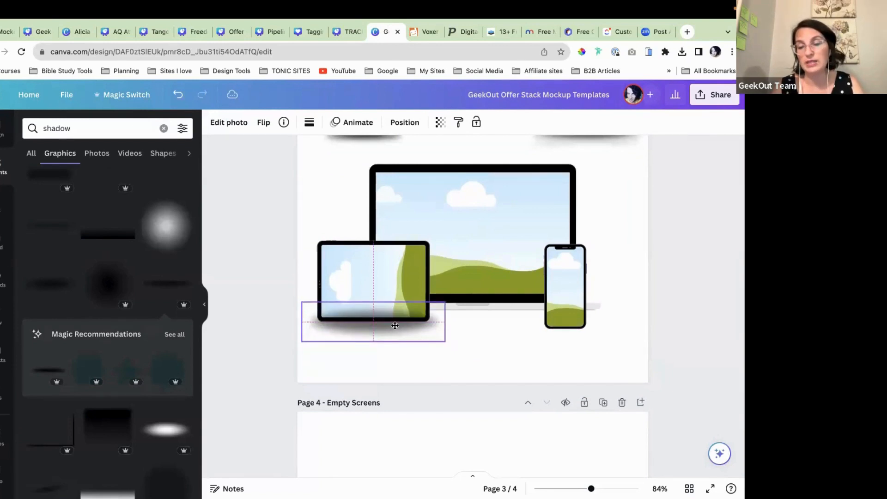
{"action": "left_click_drag", "start_coordinate": [395, 326], "coordinate": [394, 325]}
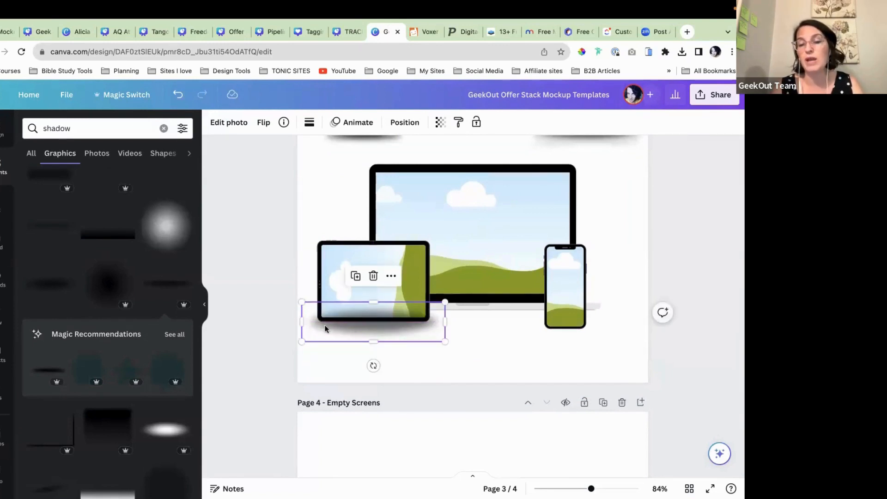
{"action": "left_click", "coordinate": [489, 351]}
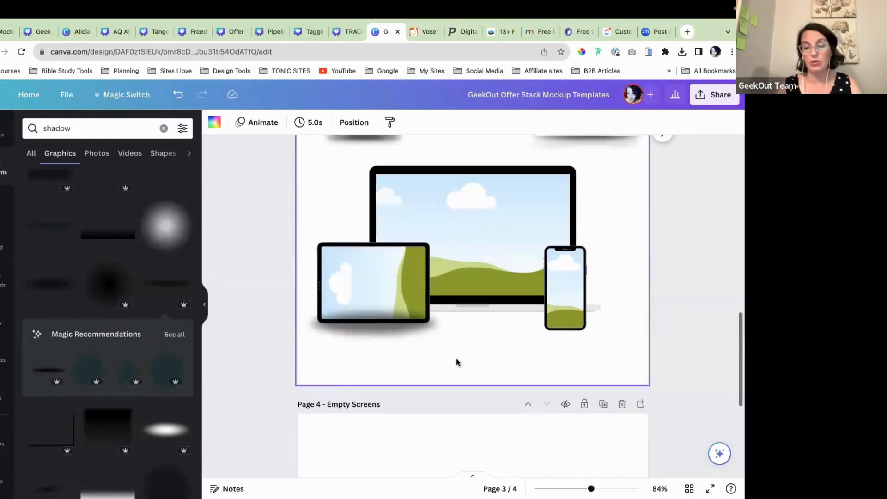
{"action": "scroll", "coordinate": [456, 360], "scroll_direction": "up", "scroll_amount": 1}
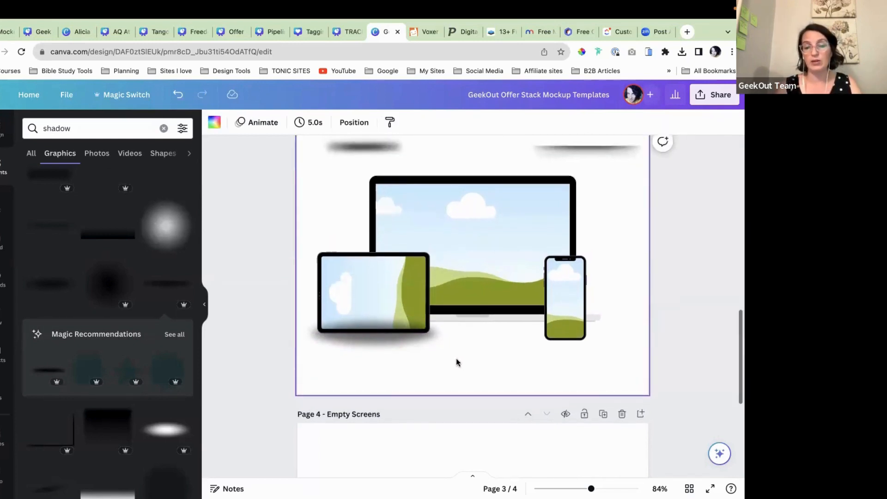
Step: Send the shadow backward behind the tablet using Position
{"action": "left_click", "coordinate": [369, 346]}
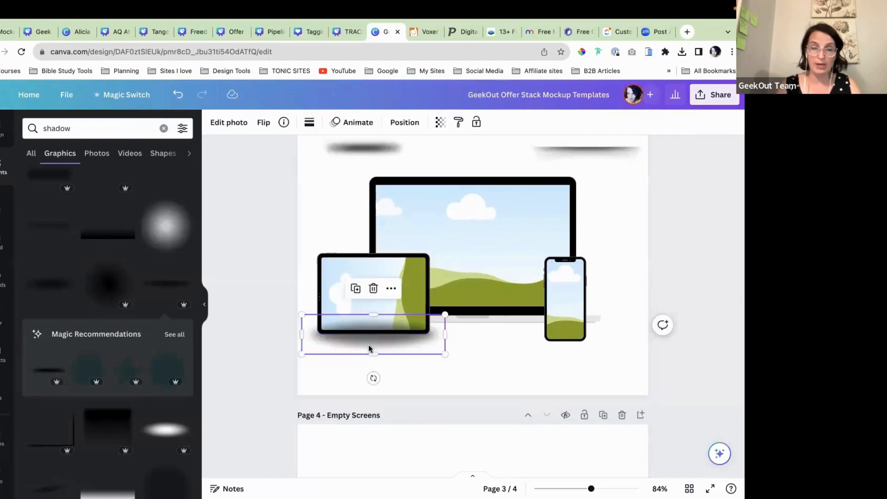
{"action": "left_click", "coordinate": [404, 122]}
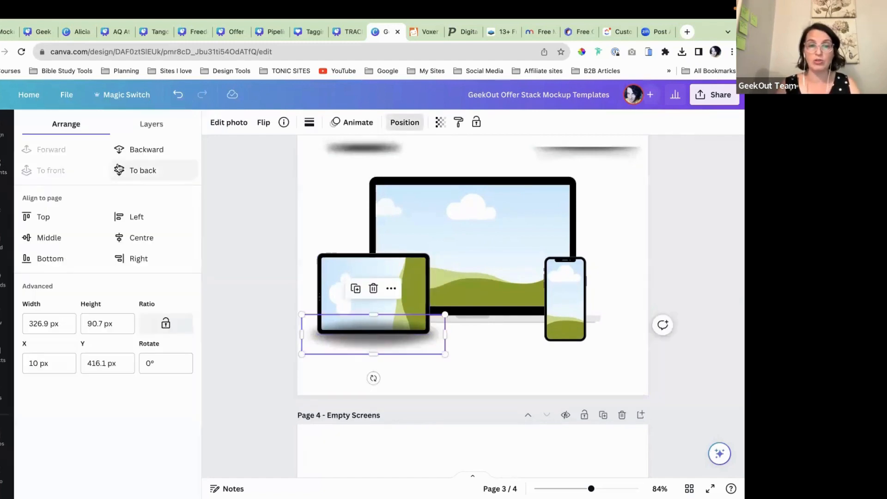
{"action": "left_click", "coordinate": [148, 153]}
{"action": "left_click", "coordinate": [493, 357]}
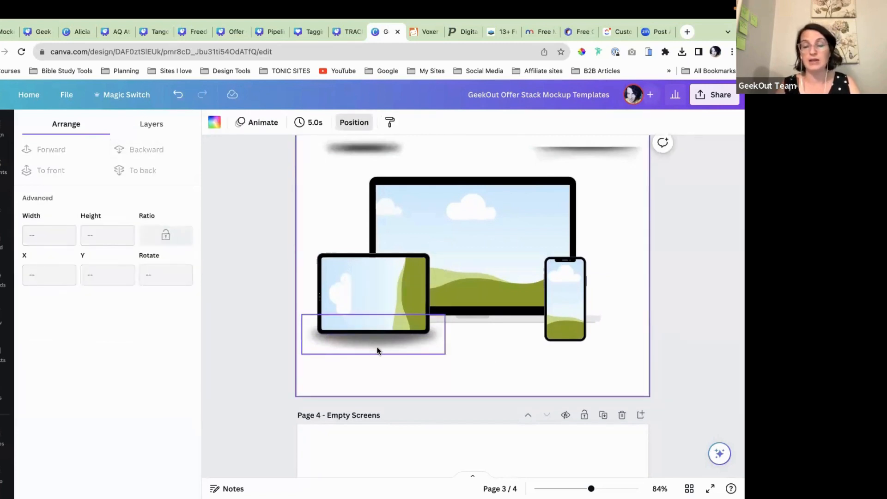
Step: Nudge the tablet shadow up slightly to X 10, Y 403
{"action": "scroll", "coordinate": [375, 350], "scroll_direction": "up", "scroll_amount": 1}
{"action": "left_click", "coordinate": [370, 362]}
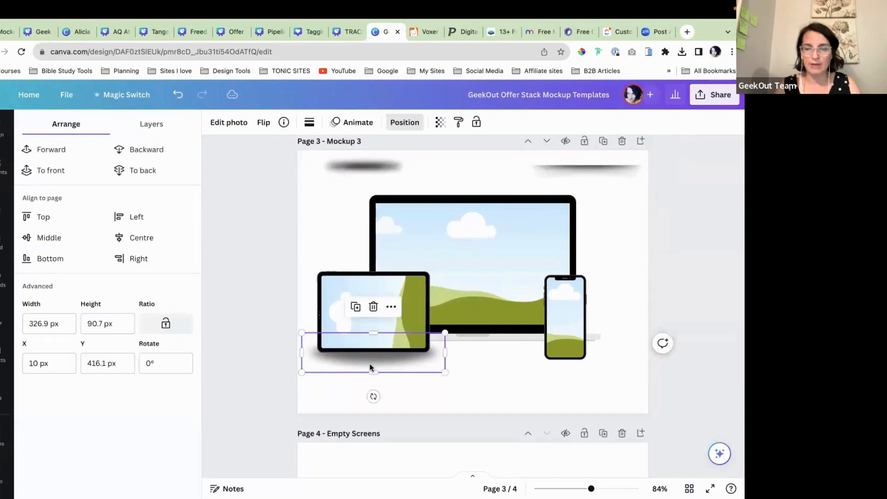
{"action": "left_click_drag", "start_coordinate": [370, 363], "coordinate": [368, 360]}
{"action": "left_click", "coordinate": [512, 380]}
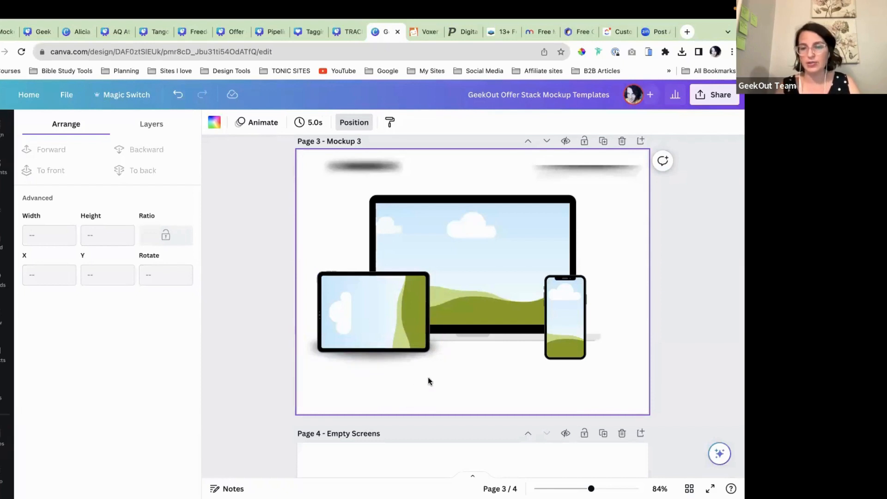
Step: Move the top-left shadow down under the phone and lower it about 18 px
{"action": "left_click_drag", "start_coordinate": [365, 167], "coordinate": [565, 363]}
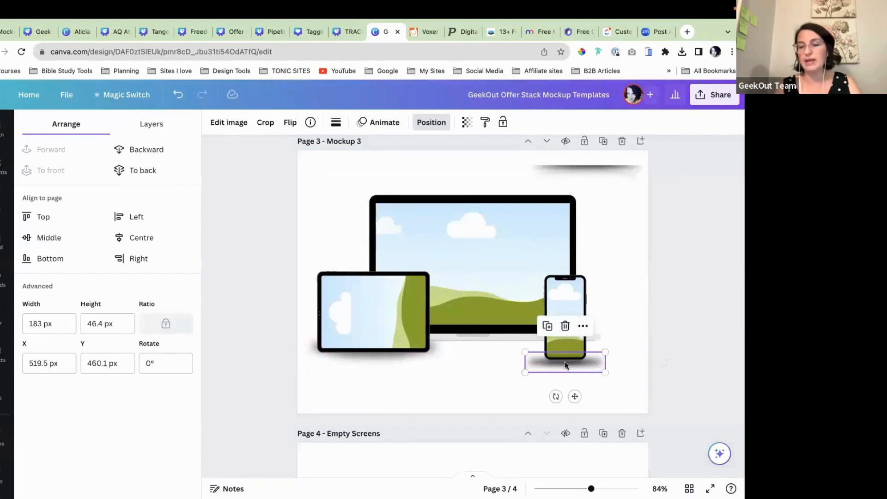
{"action": "left_click", "coordinate": [498, 370]}
{"action": "scroll", "coordinate": [561, 331], "scroll_direction": "up", "scroll_amount": 5}
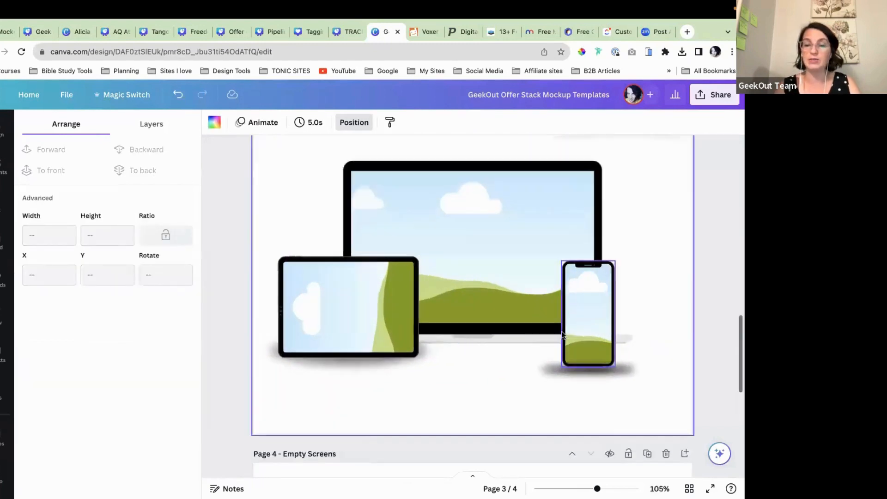
{"action": "scroll", "coordinate": [562, 336], "scroll_direction": "down", "scroll_amount": 1}
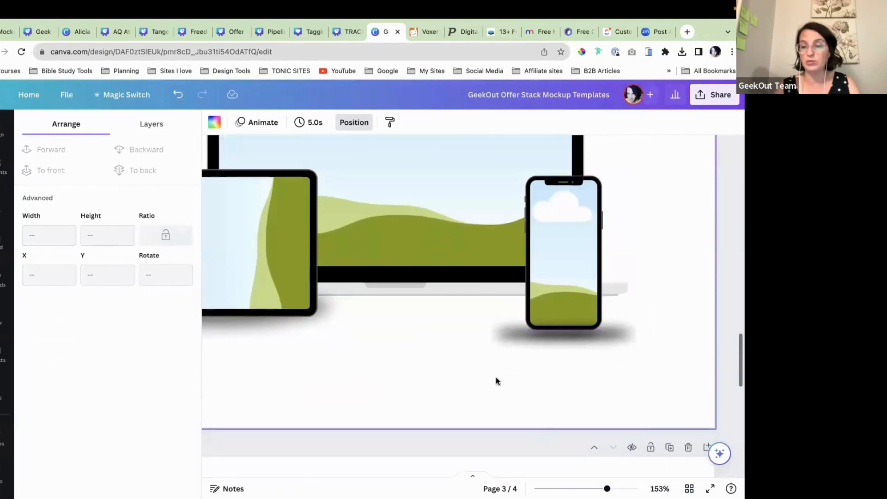
{"action": "left_click", "coordinate": [567, 339]}
{"action": "left_click_drag", "start_coordinate": [568, 342], "coordinate": [569, 346]}
{"action": "left_click", "coordinate": [418, 362]}
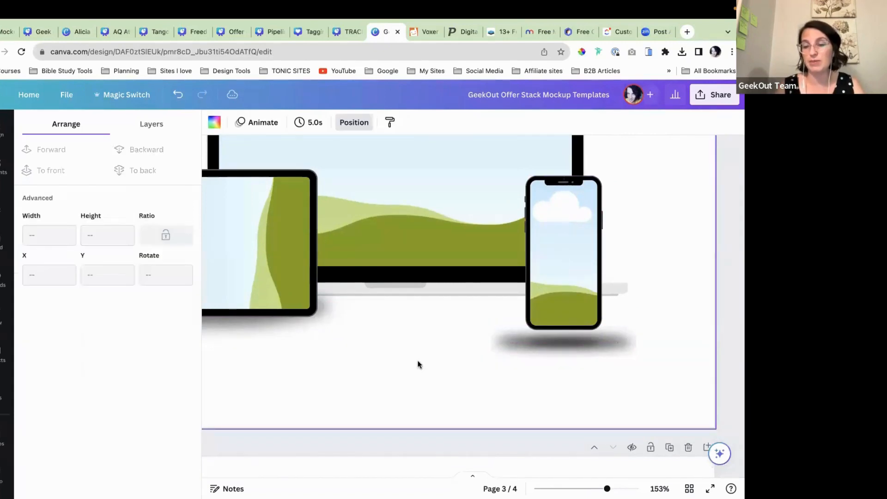
{"action": "scroll", "coordinate": [418, 363], "scroll_direction": "down", "scroll_amount": 5}
{"action": "scroll", "coordinate": [417, 364], "scroll_direction": "down", "scroll_amount": 2}
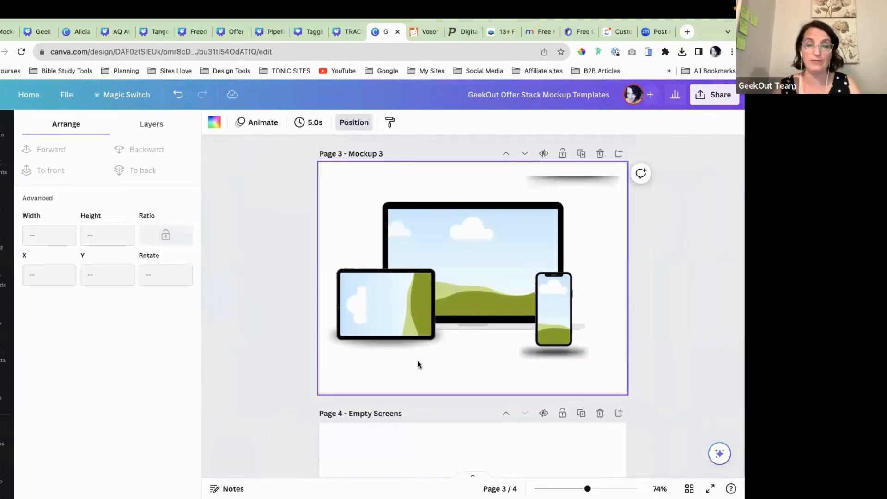
{"action": "scroll", "coordinate": [418, 364], "scroll_direction": "up", "scroll_amount": 2}
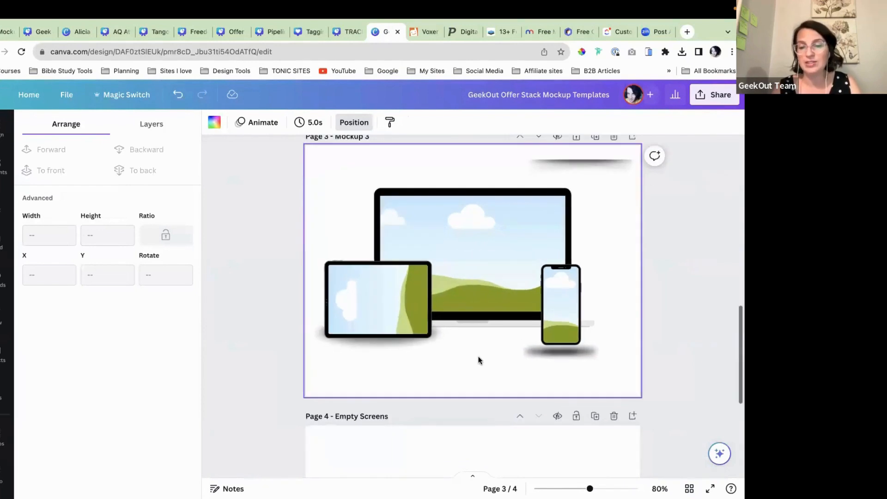
Step: Shrink the phone shadow to about 151×38 px, centred under the phone
{"action": "left_click", "coordinate": [571, 352]}
{"action": "left_click_drag", "start_coordinate": [571, 352], "coordinate": [538, 354]}
{"action": "left_click_drag", "start_coordinate": [578, 378], "coordinate": [574, 379]}
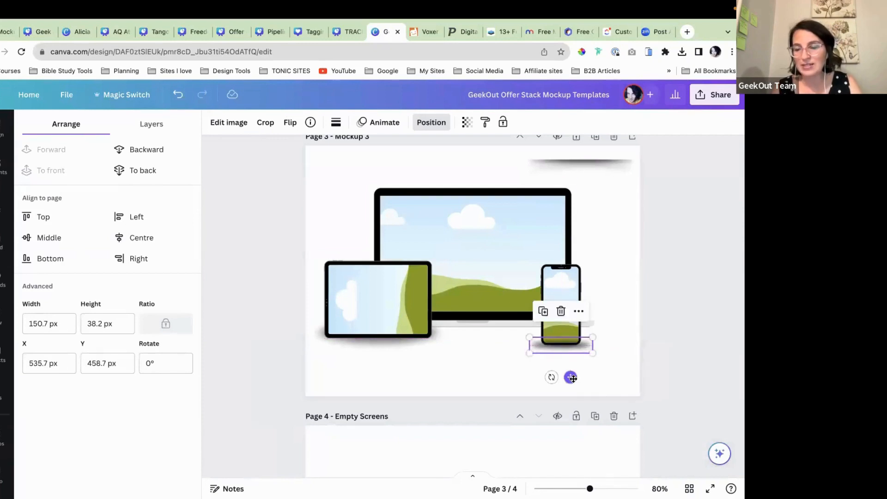
{"action": "left_click", "coordinate": [505, 354]}
Step: Send the phone shadow to back behind the phone's base
{"action": "left_click", "coordinate": [538, 344]}
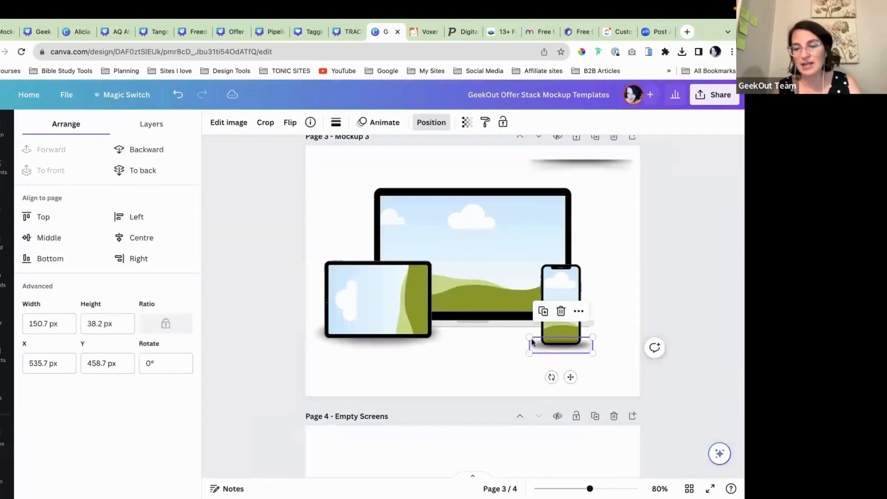
{"action": "left_click", "coordinate": [152, 170]}
{"action": "left_click", "coordinate": [486, 361]}
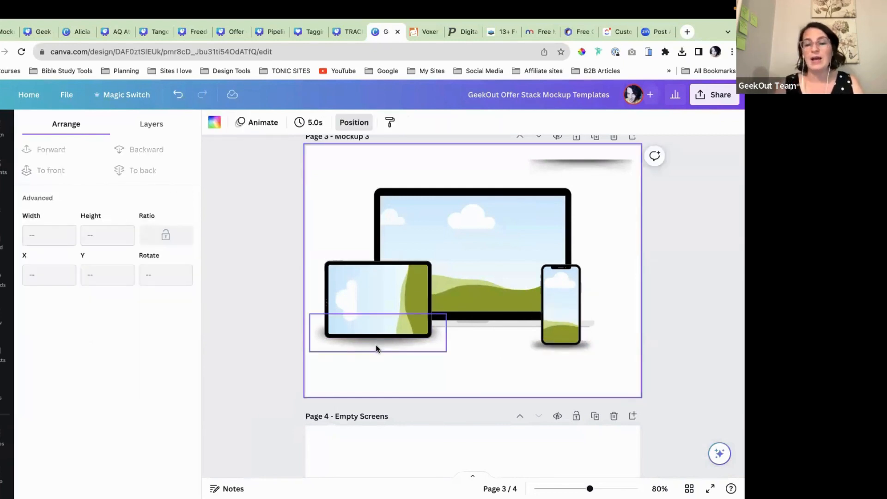
Step: Move the top-right shadow beneath the laptop and stretch it to about 583×95 px
{"action": "left_click", "coordinate": [588, 170]}
{"action": "left_click_drag", "start_coordinate": [588, 169], "coordinate": [415, 338]}
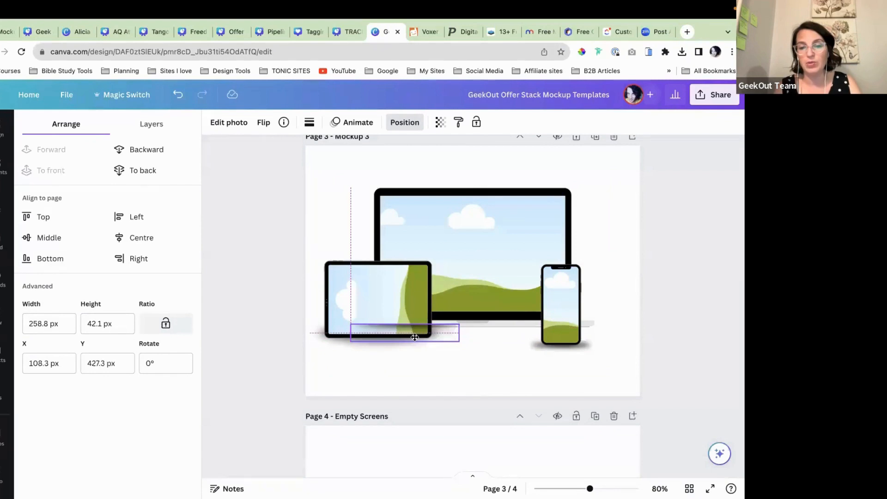
{"action": "left_click_drag", "start_coordinate": [459, 342], "coordinate": [594, 371]}
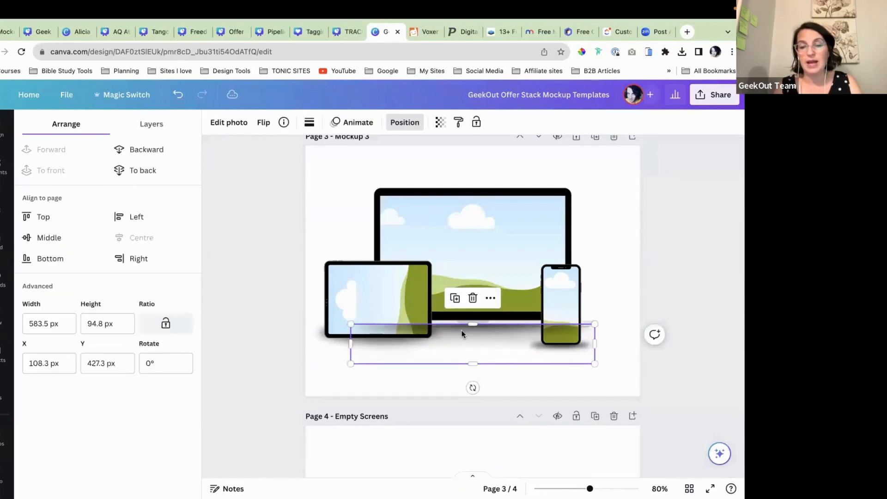
Step: Send the wide shadow to back and raise it to Y 414 under the laptop
{"action": "left_click", "coordinate": [139, 170]}
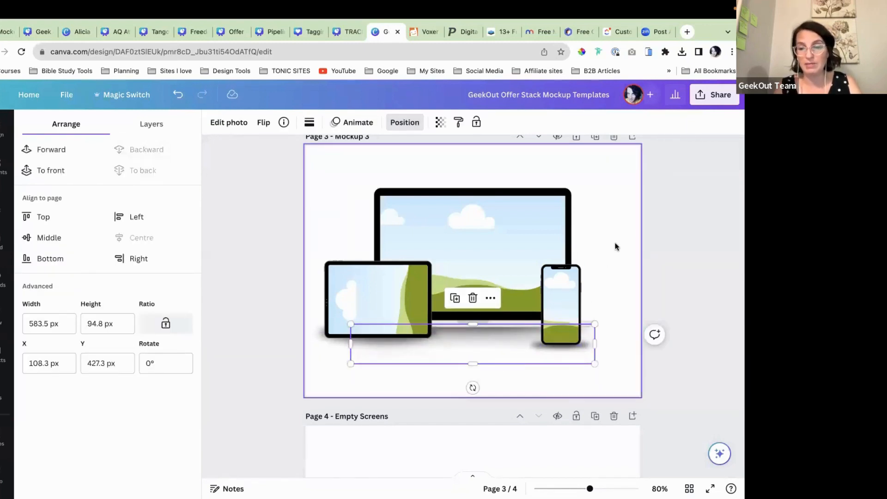
{"action": "left_click", "coordinate": [599, 327]}
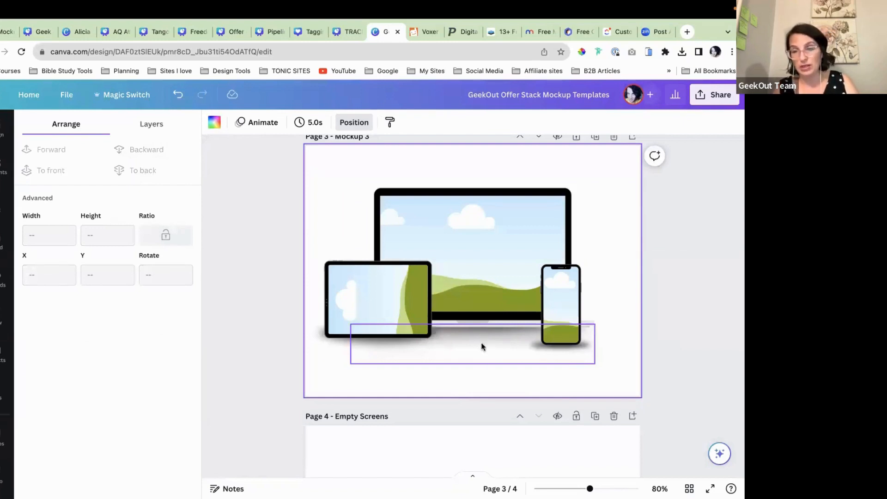
{"action": "left_click", "coordinate": [483, 358]}
{"action": "left_click_drag", "start_coordinate": [482, 356], "coordinate": [483, 351]}
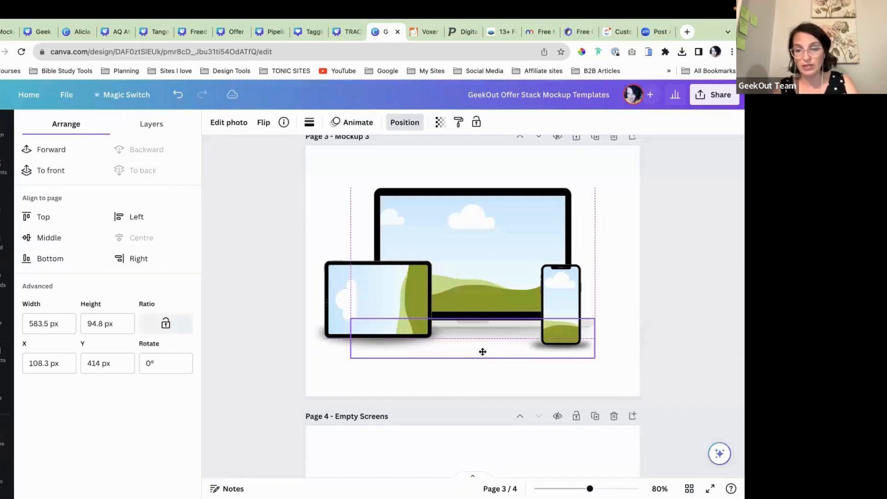
{"action": "left_click", "coordinate": [580, 381]}
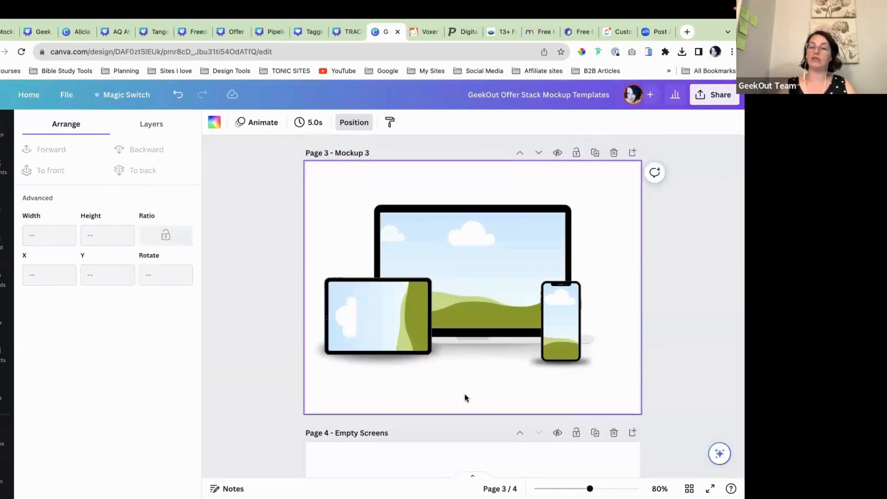
{"action": "scroll", "coordinate": [464, 397], "scroll_direction": "down", "scroll_amount": 3, "text": "ctrl"}
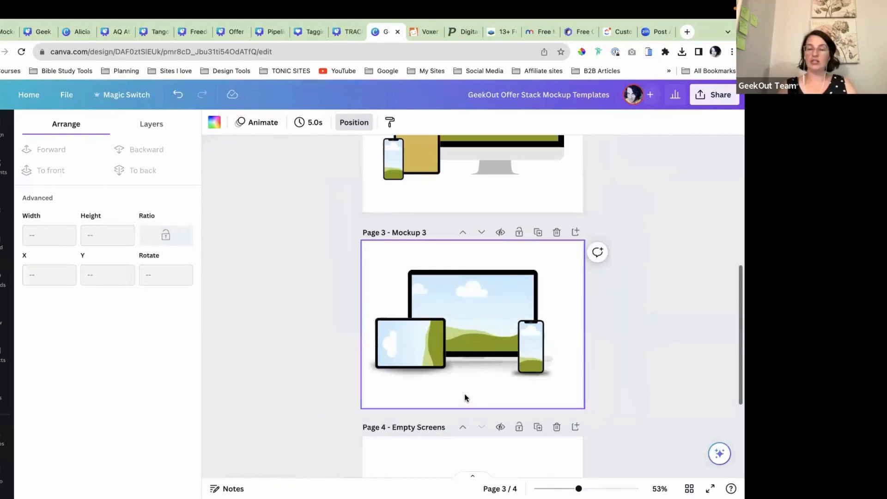
{"action": "scroll", "coordinate": [464, 397], "scroll_direction": "down", "scroll_amount": 3}
{"action": "scroll", "coordinate": [464, 393], "scroll_direction": "down", "scroll_amount": 2}
{"action": "scroll", "coordinate": [464, 393], "scroll_direction": "up", "scroll_amount": 3}
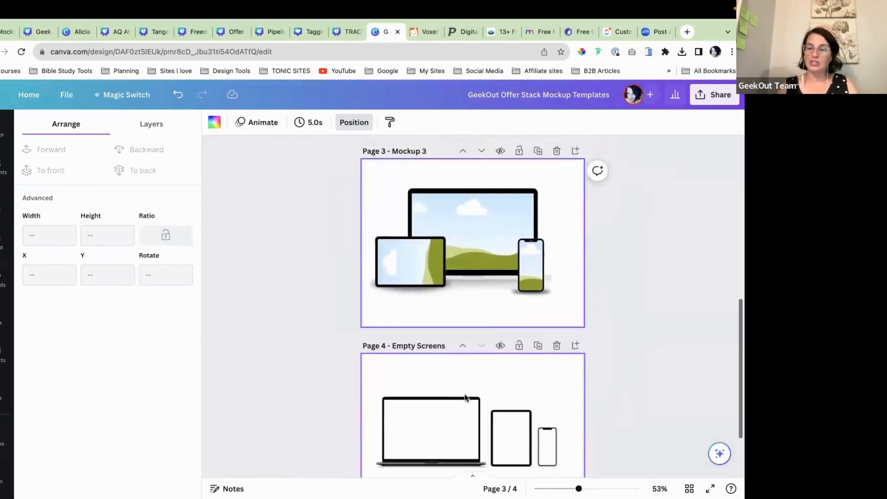